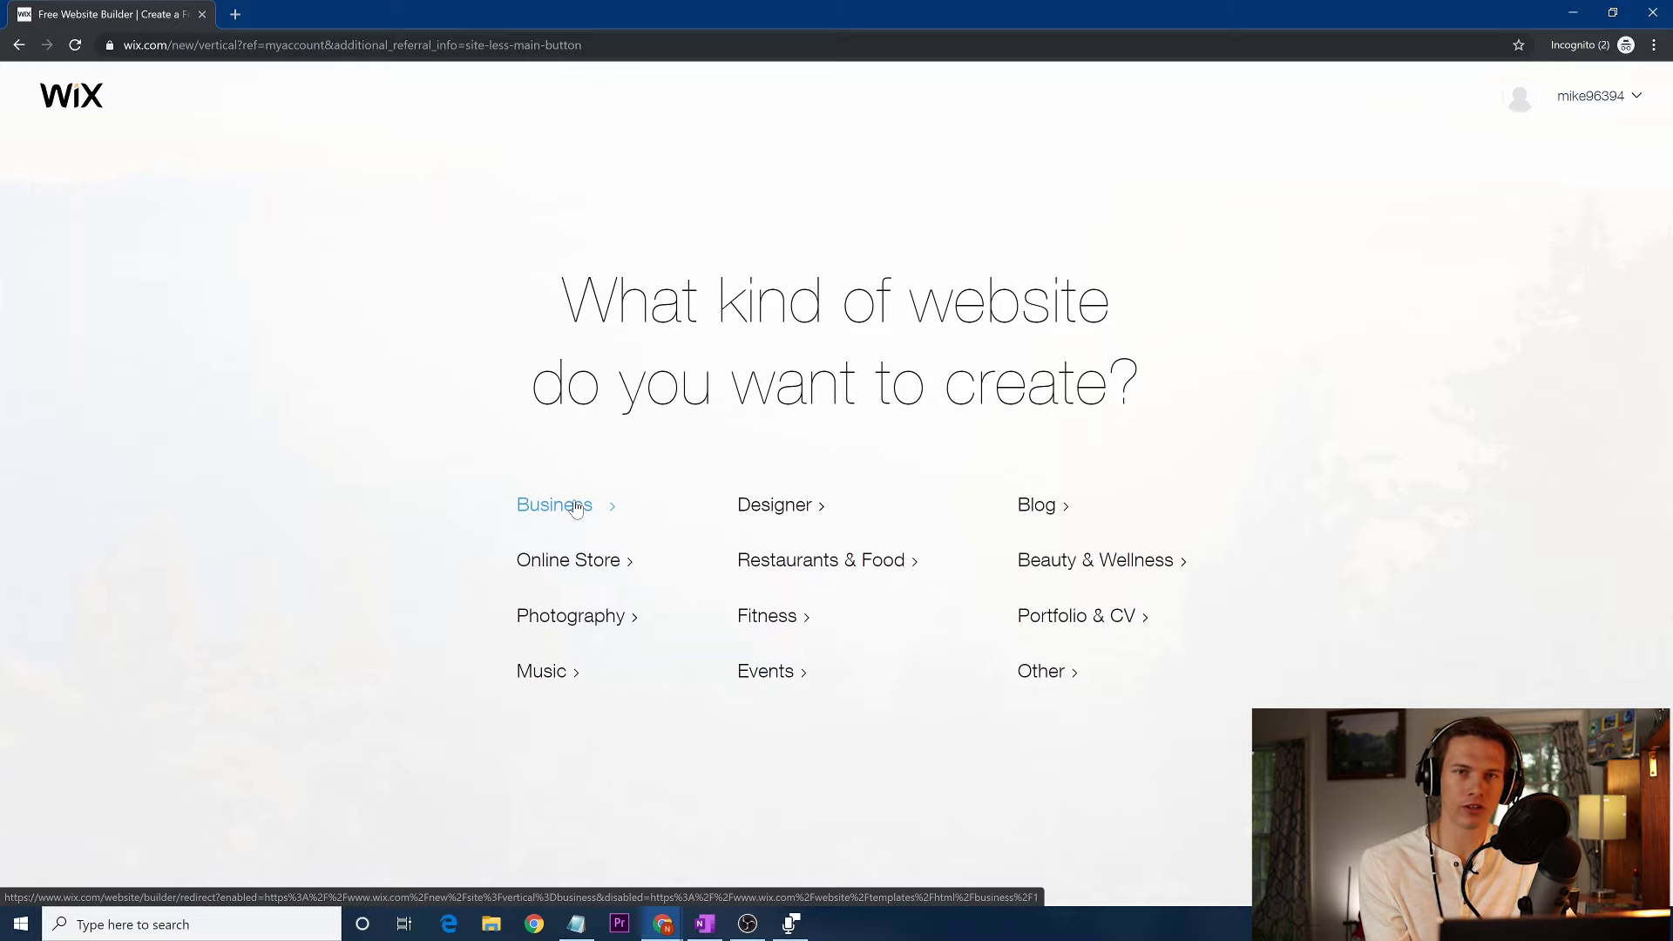
Choose to create a Business website with the Wix Editor and browse the business templates
left_click(575, 508)
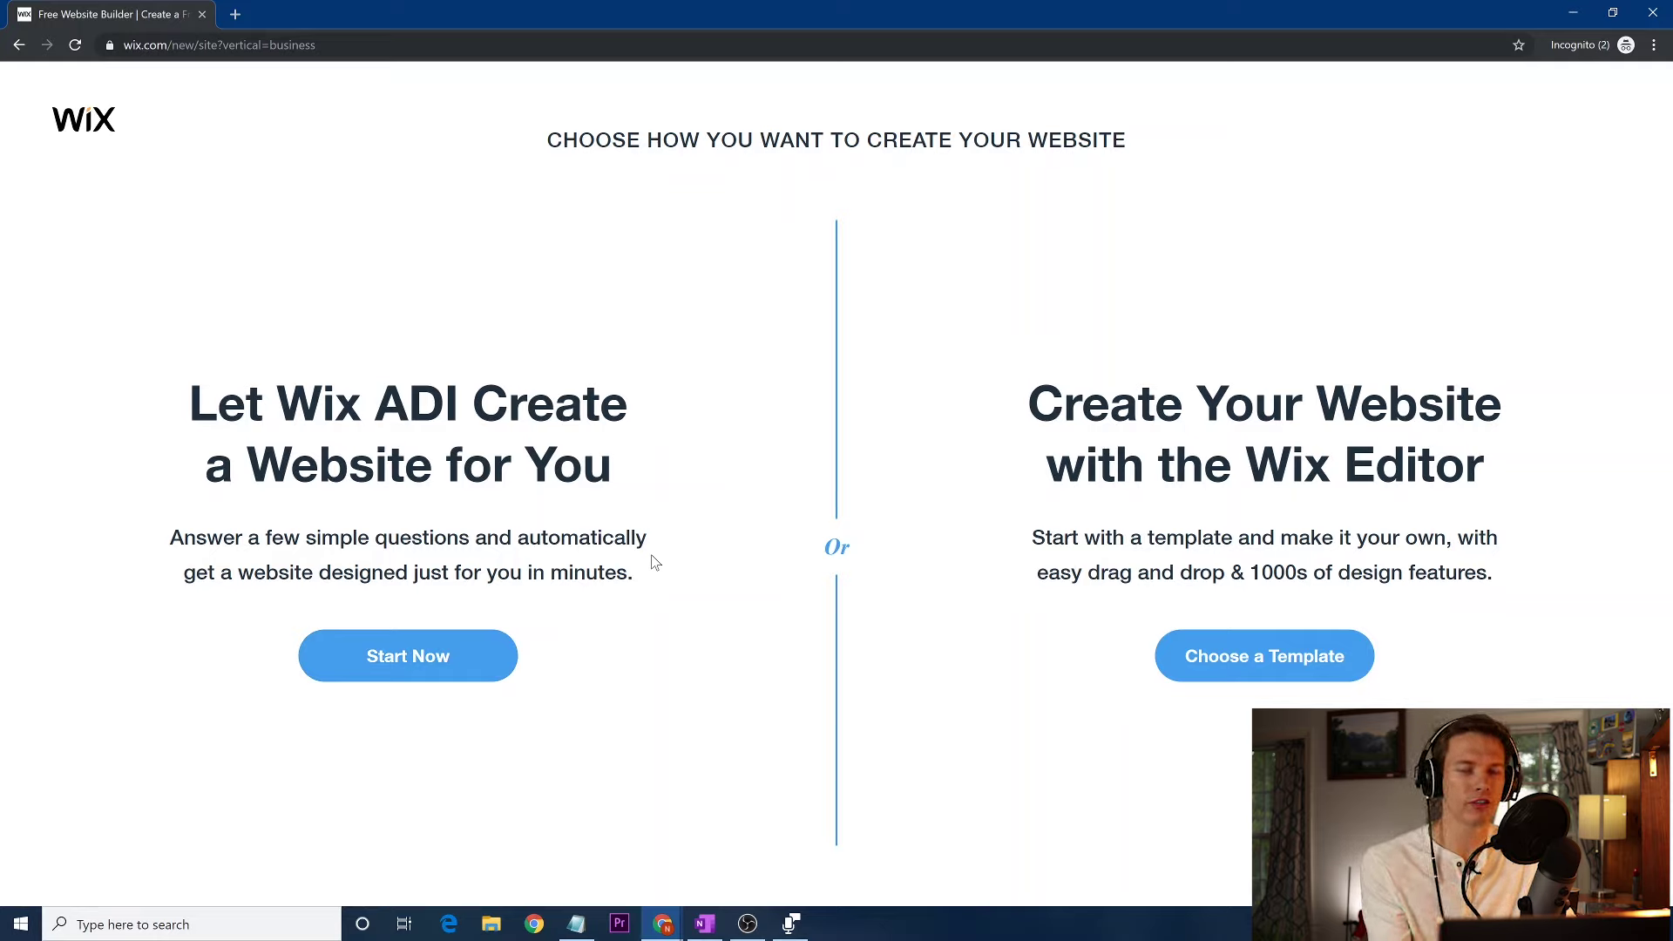
left_click(1266, 665)
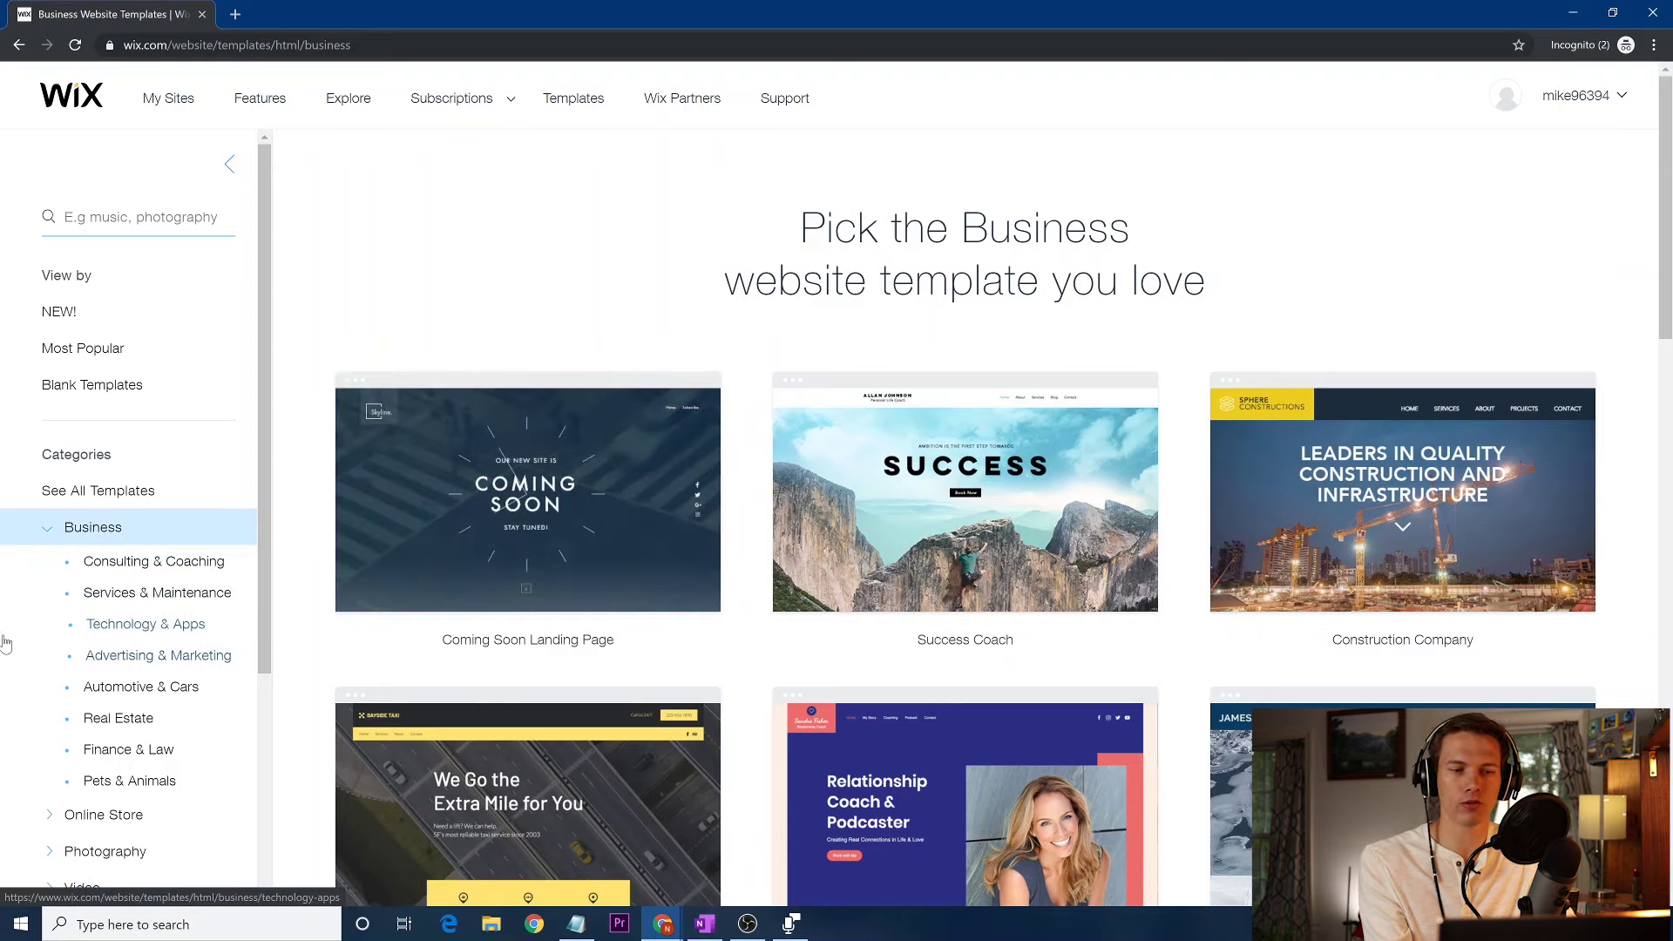
scroll(54, 638, "down", 3)
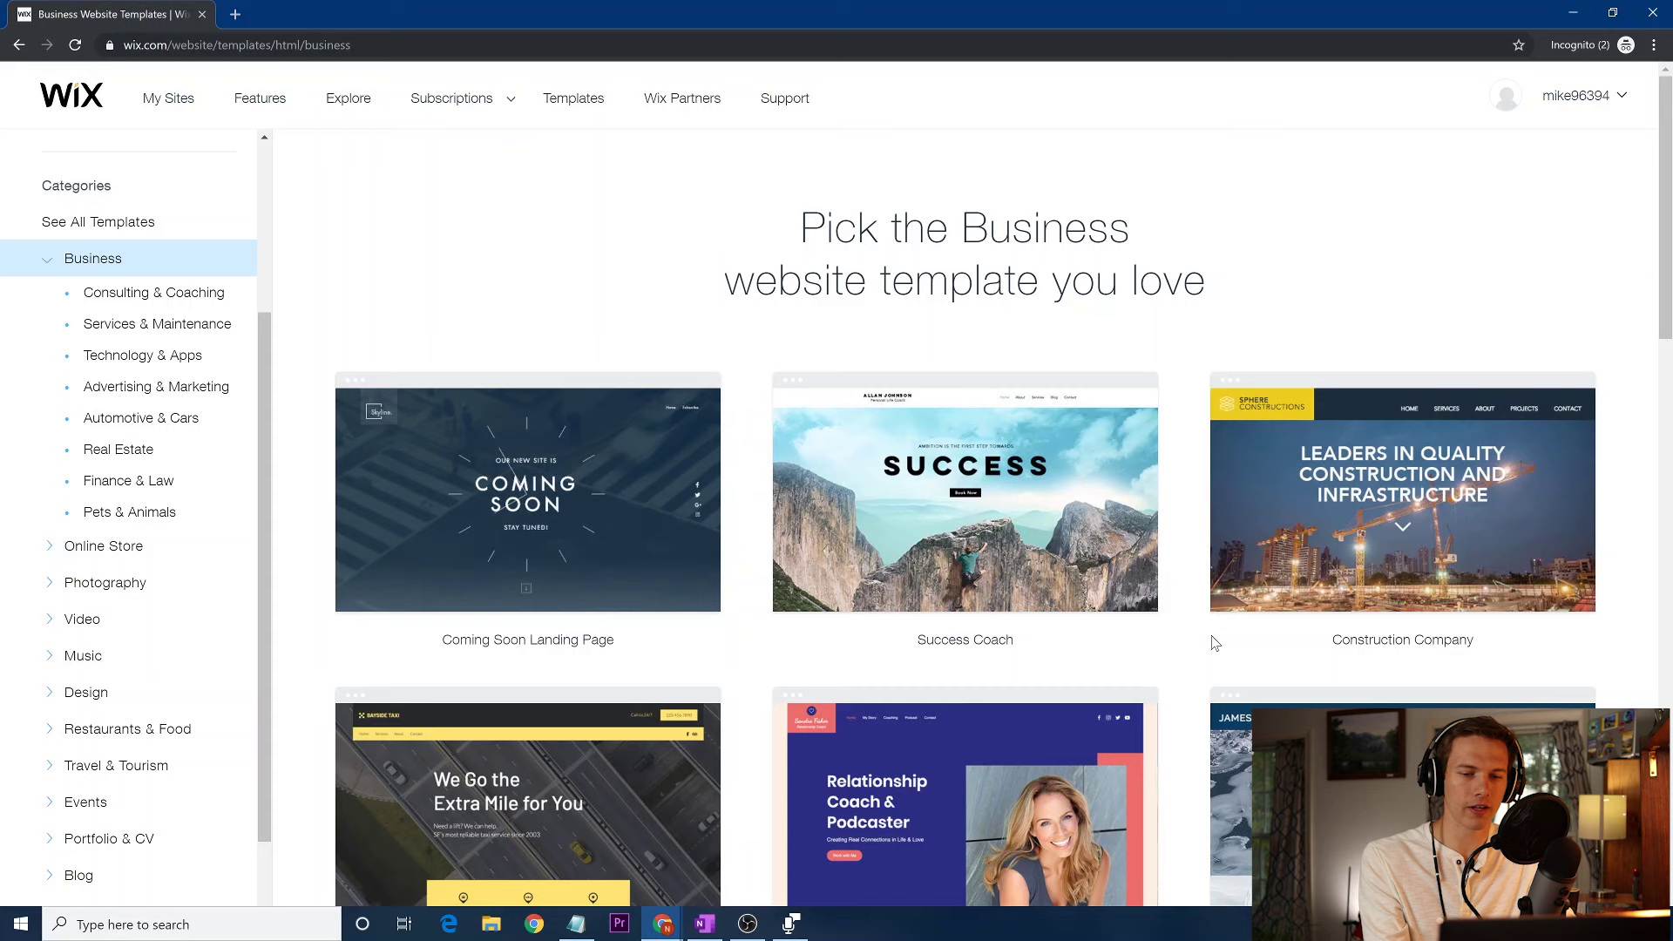
scroll(1176, 723, "down", 3)
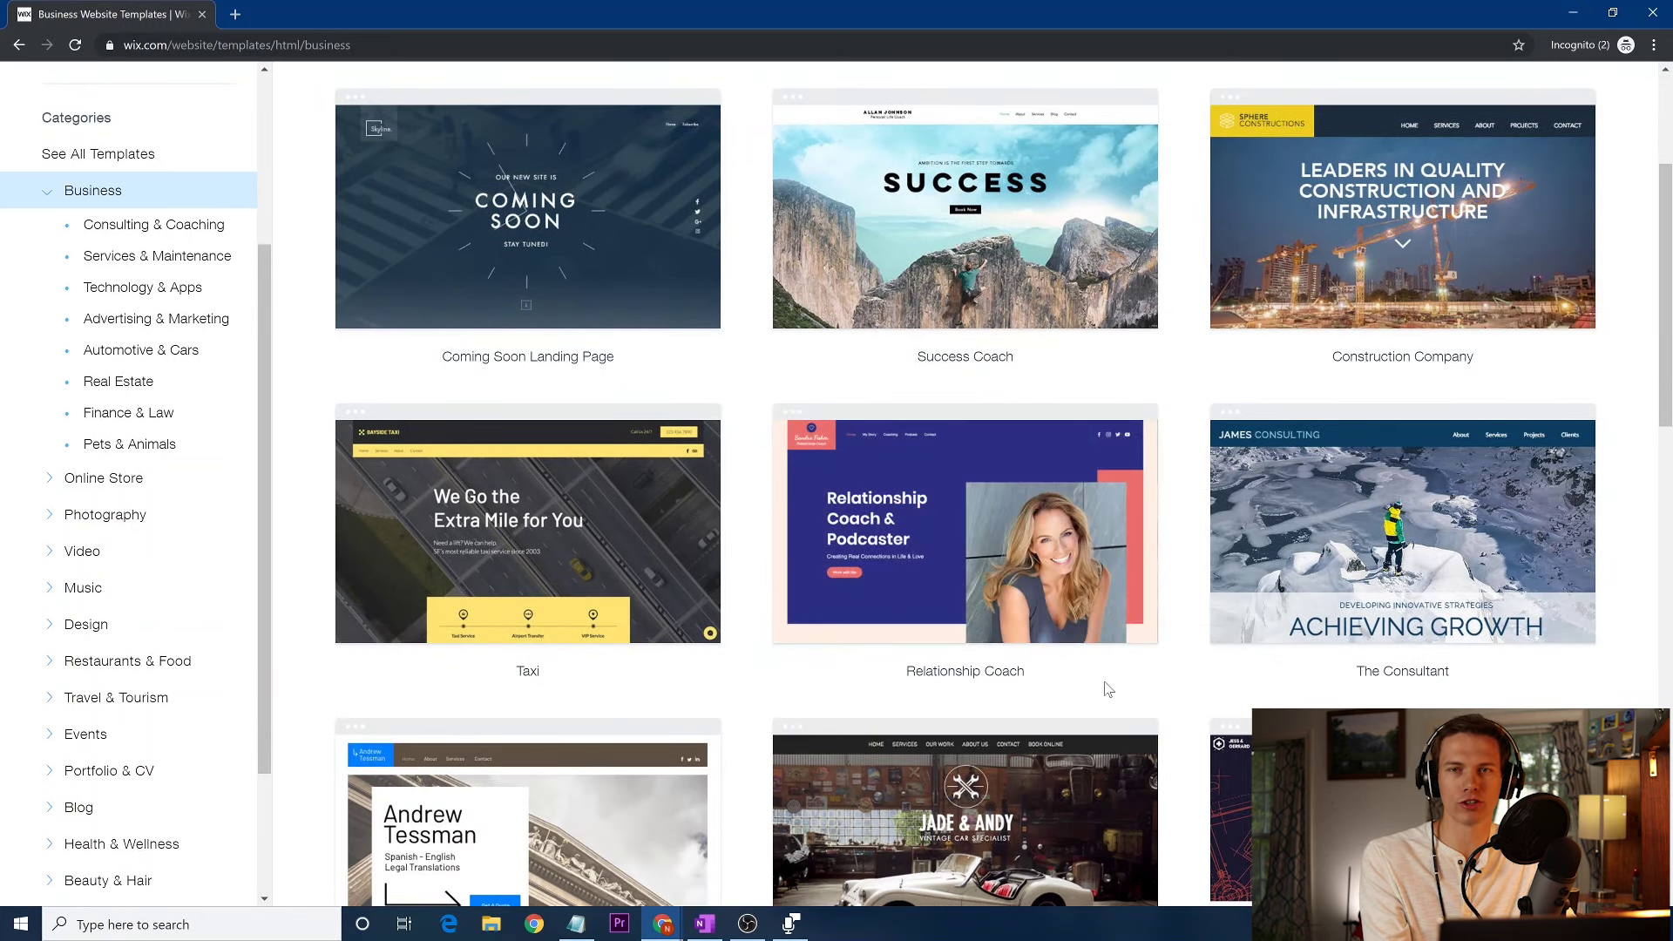
Preview The Consultant template and examine its home page from the header image down to the contact section
mouse_move(1044, 595)
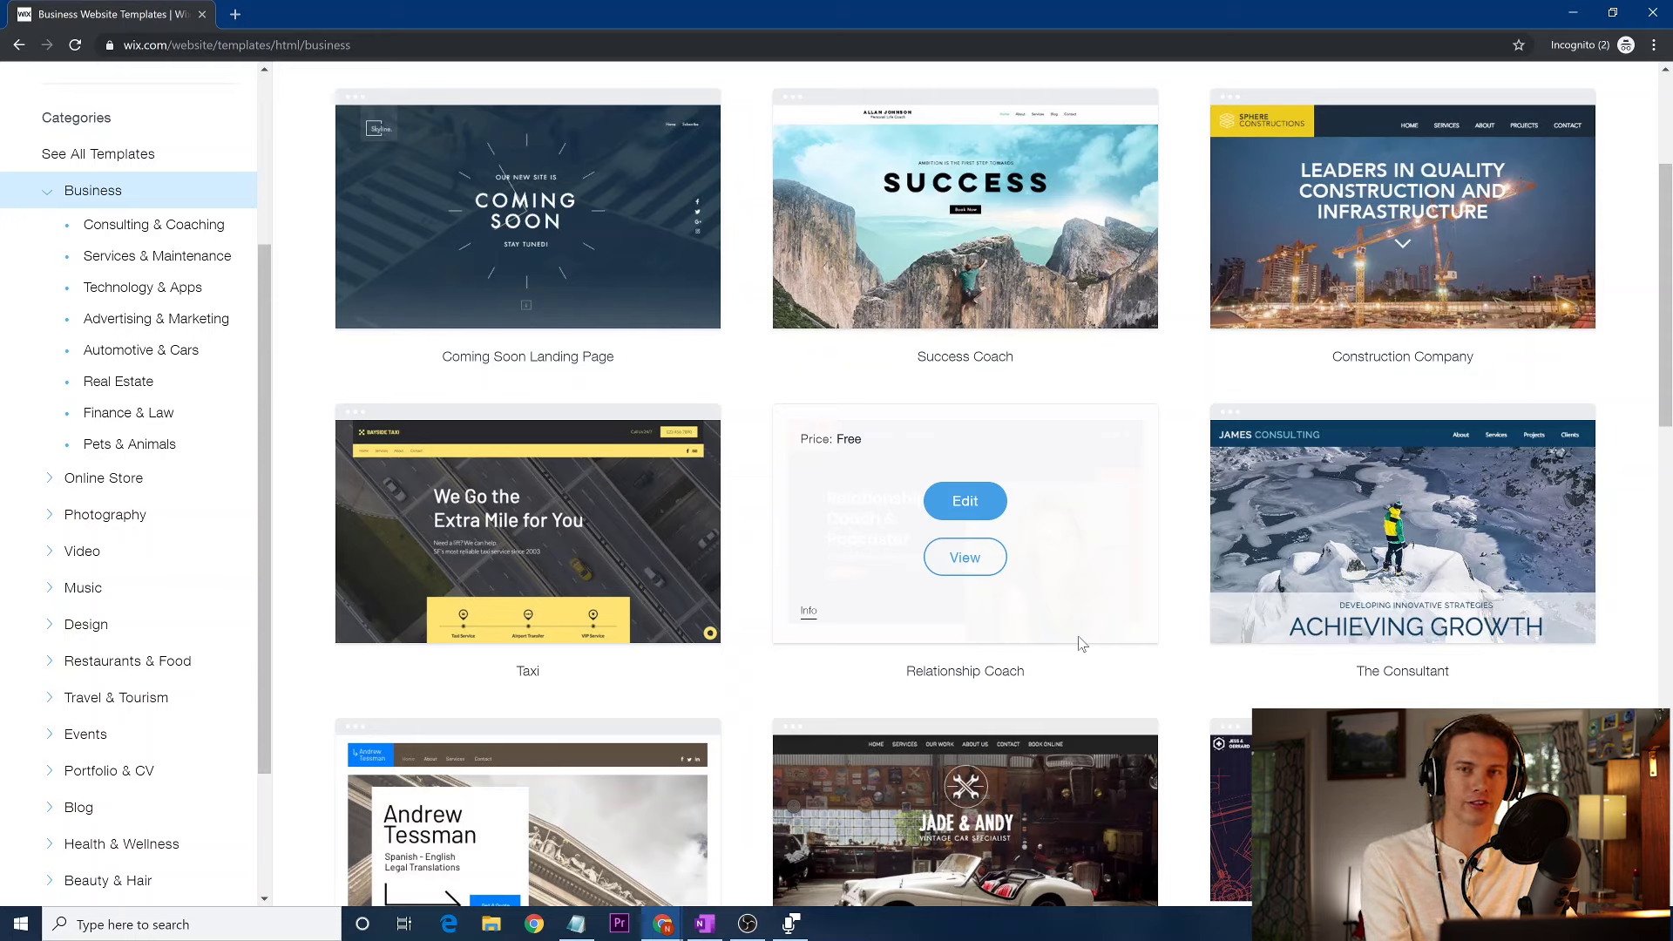
mouse_move(1512, 578)
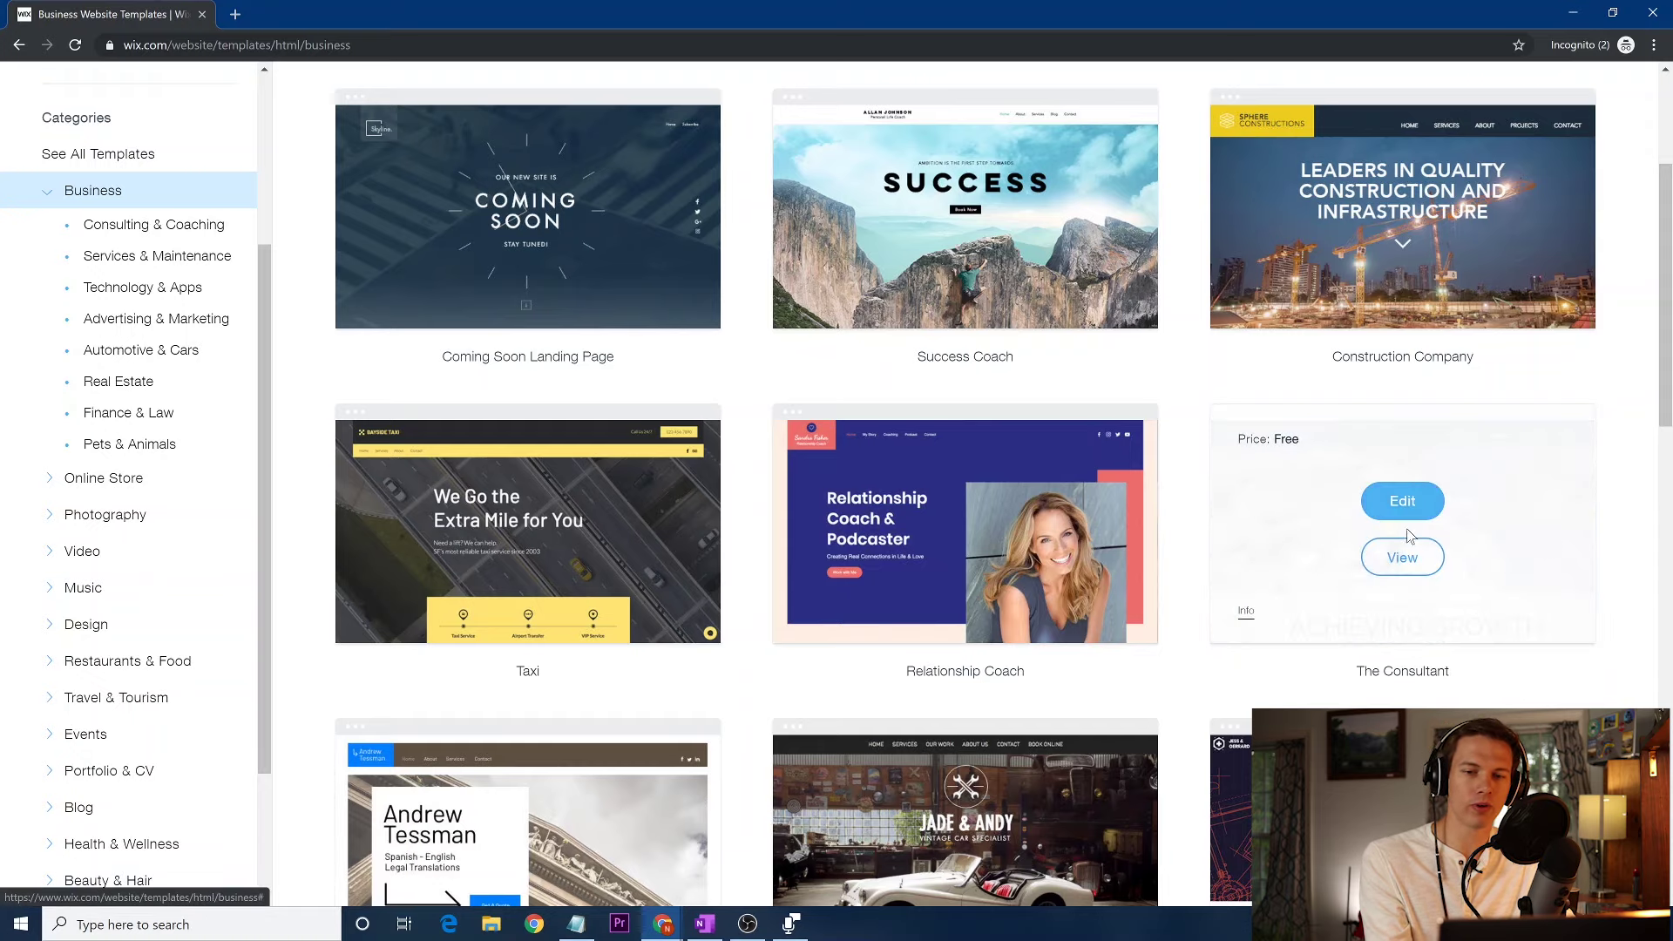
left_click(1402, 557)
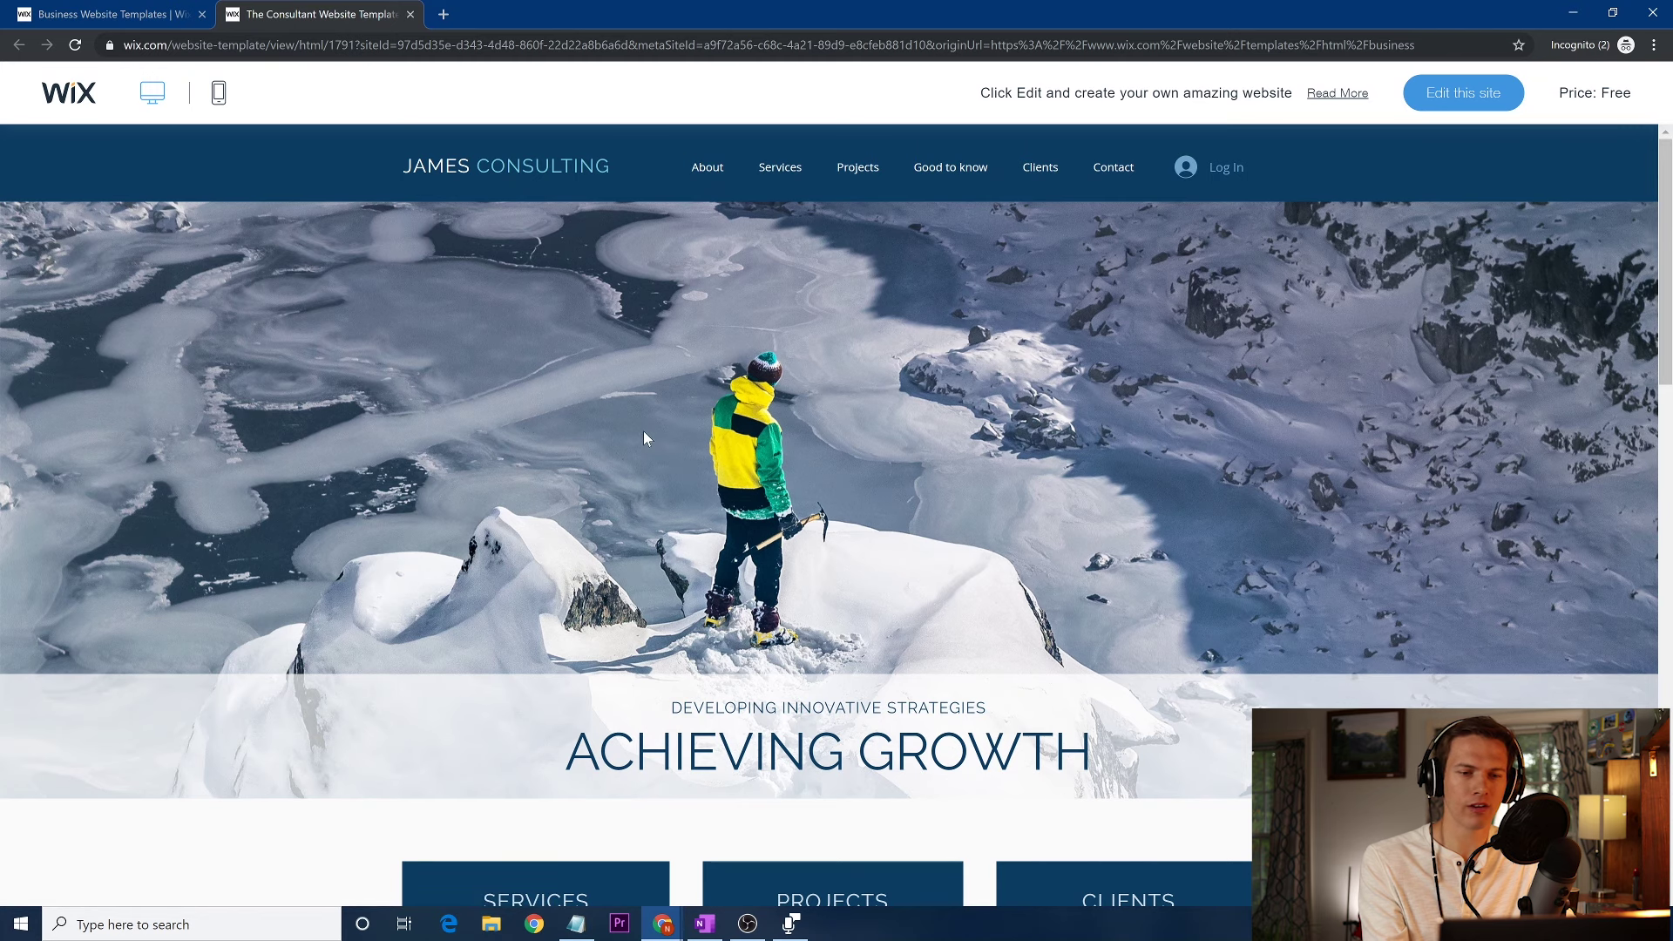
scroll(979, 497, "down", 7)
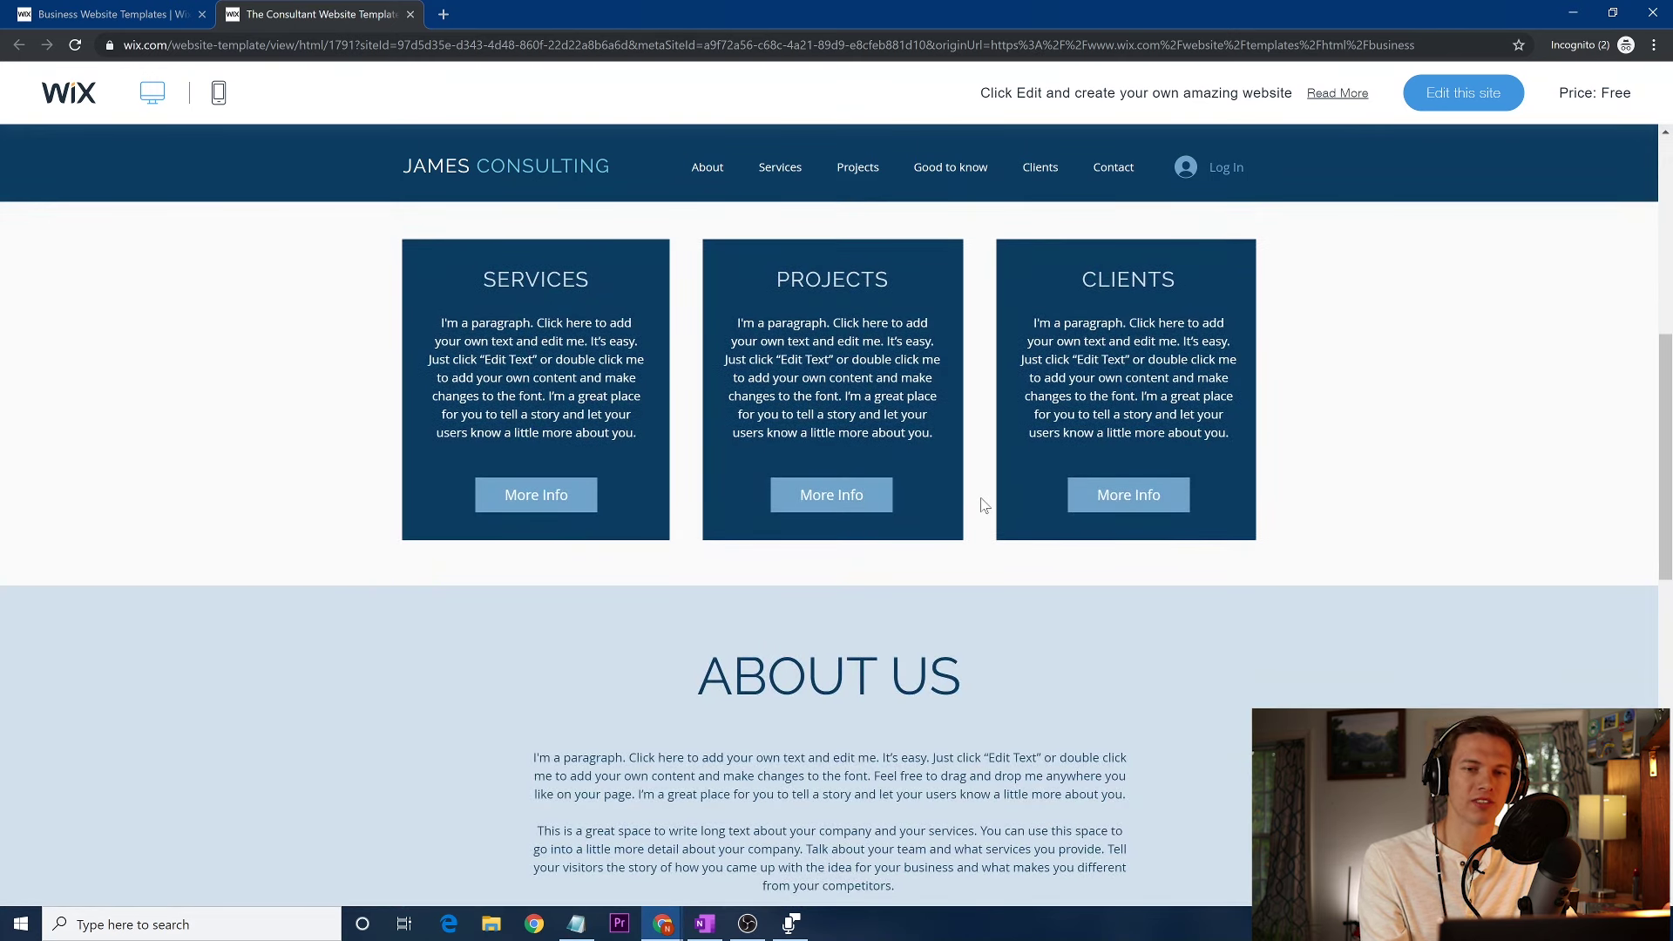
scroll(982, 505, "down", 7)
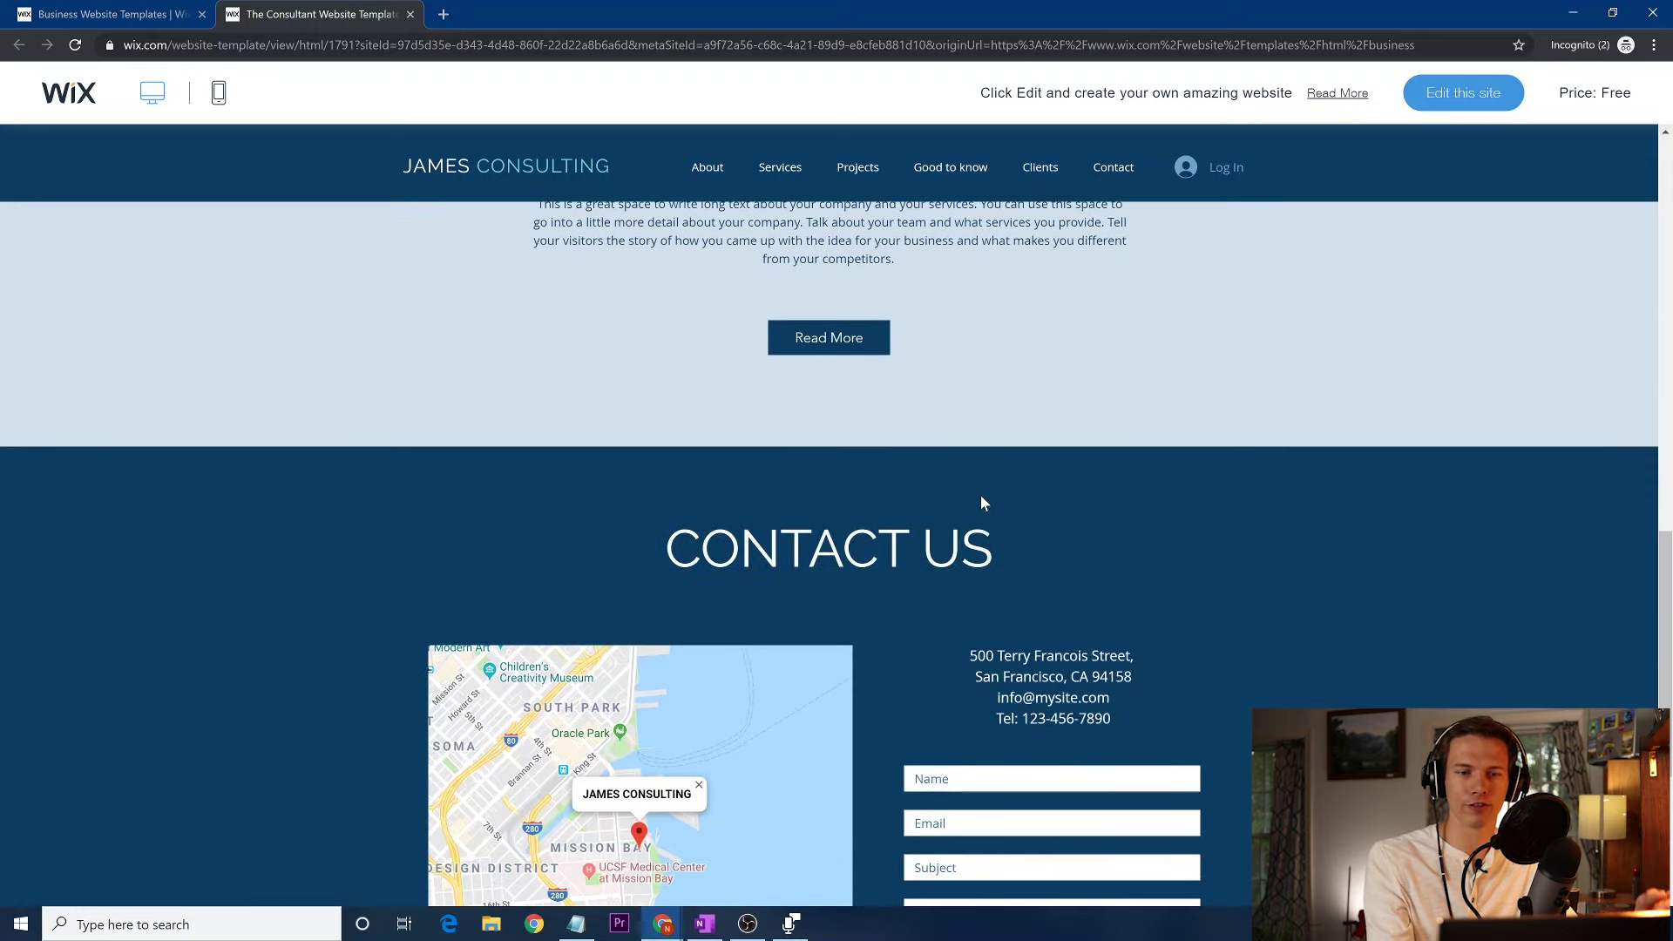
scroll(981, 496, "up", 2)
scroll(981, 502, "up", 5)
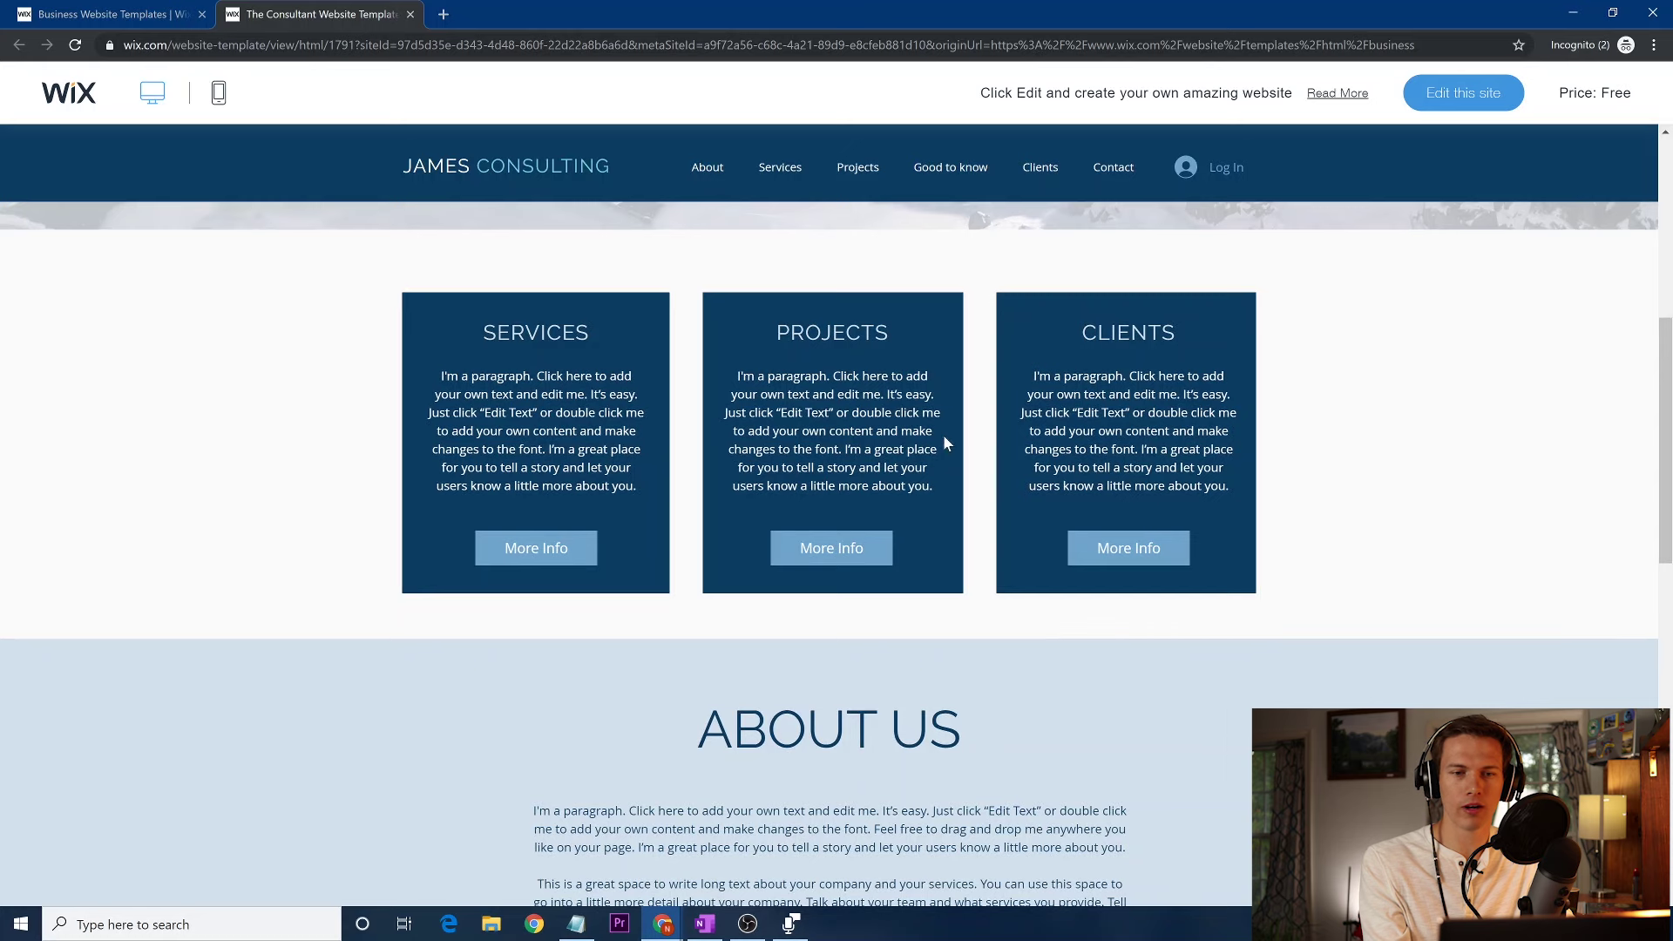
scroll(791, 521, "up", 6)
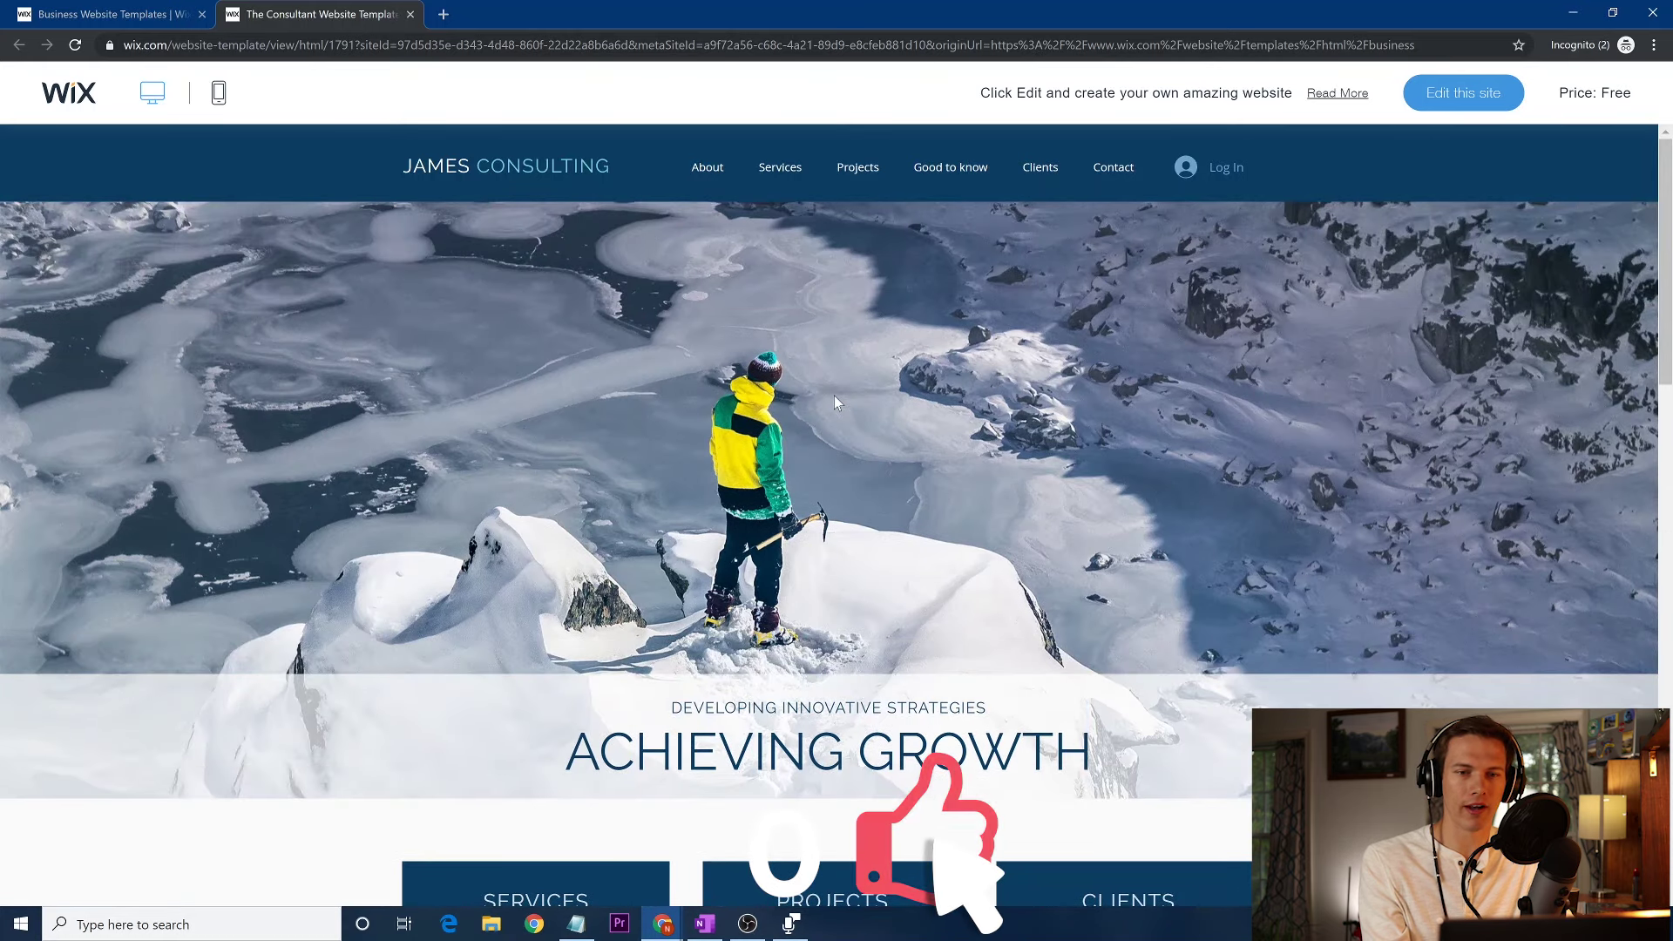
scroll(834, 396, "down", 4)
scroll(833, 396, "down", 20)
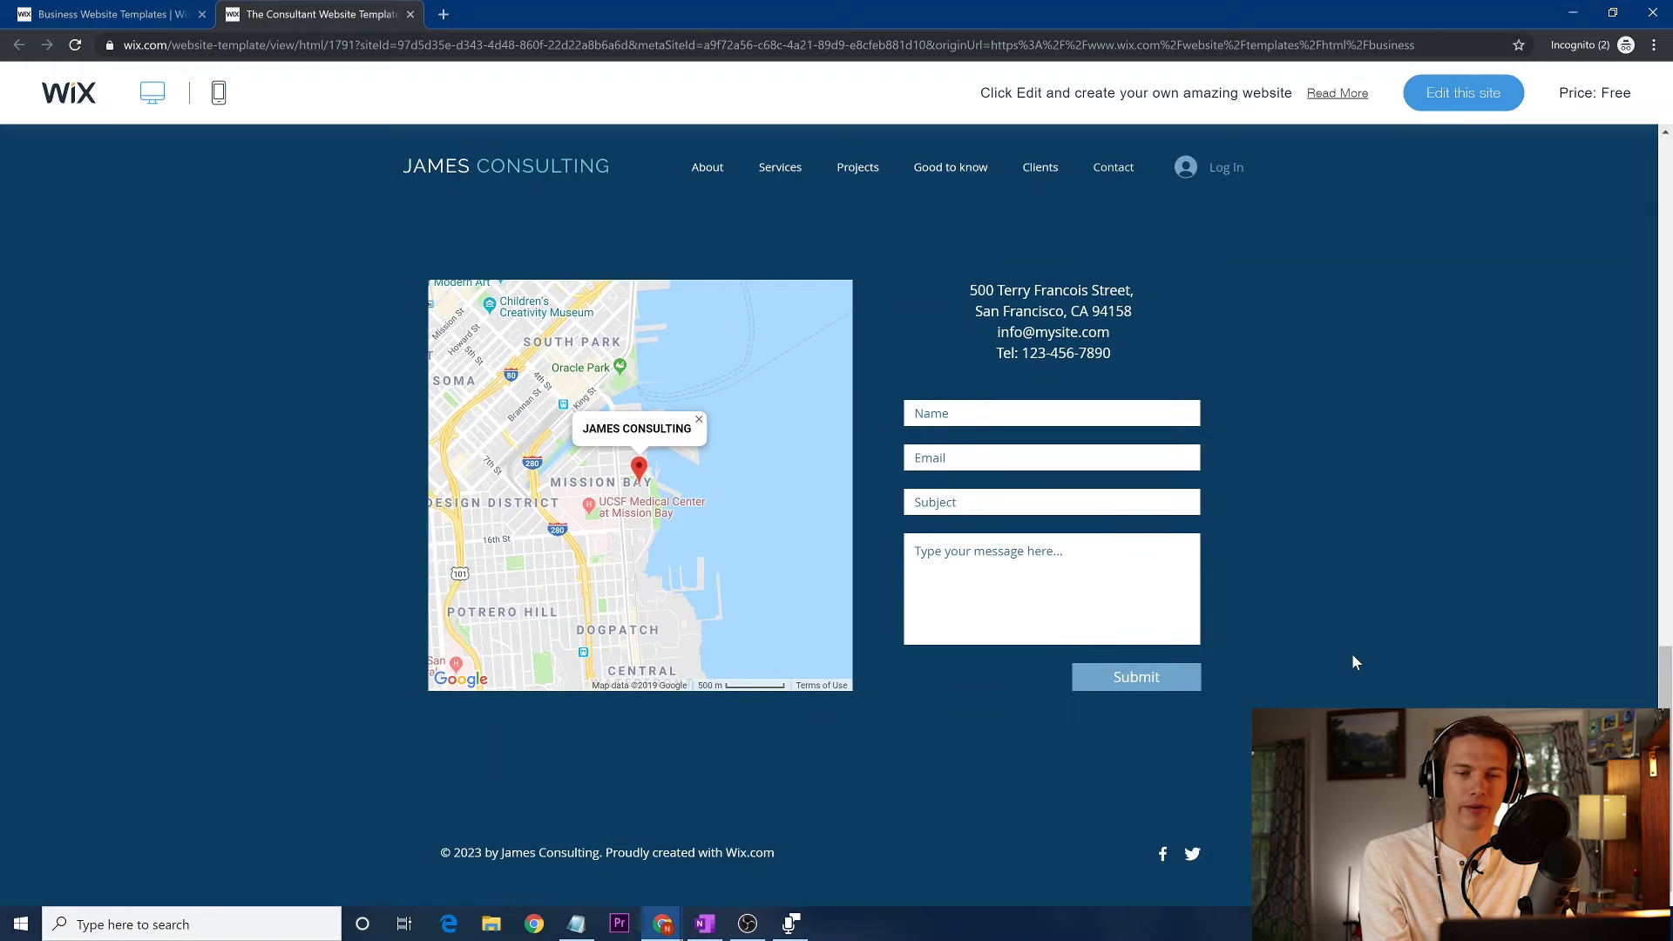
scroll(1354, 662, "up", 3)
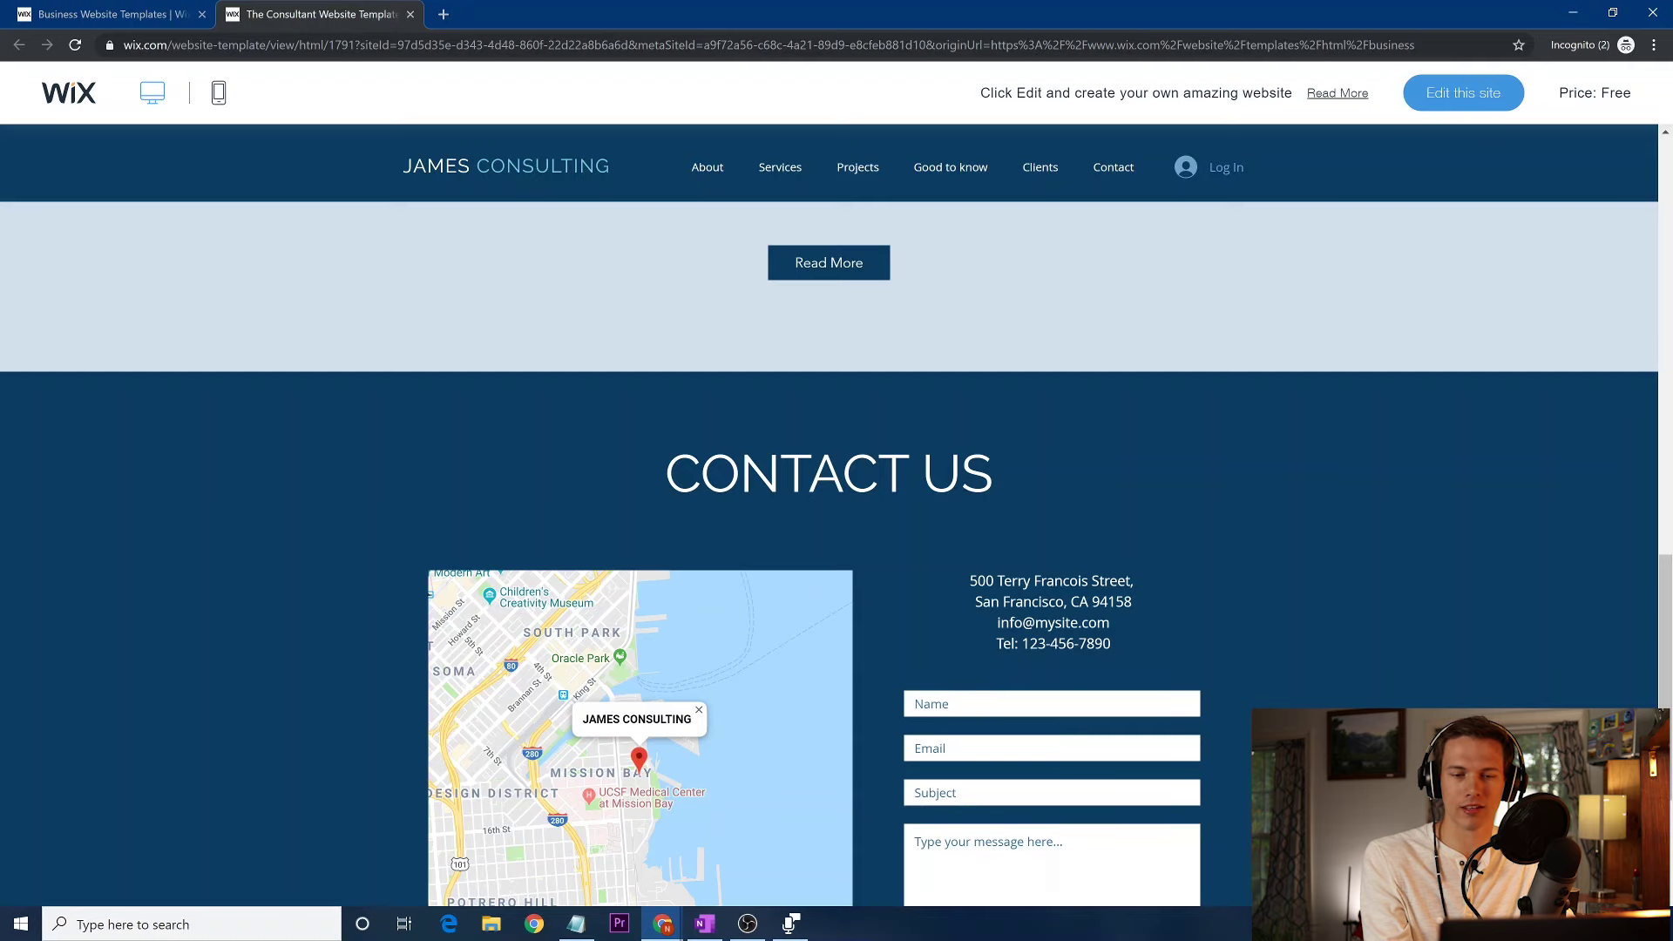
scroll(828, 554, "up", 15)
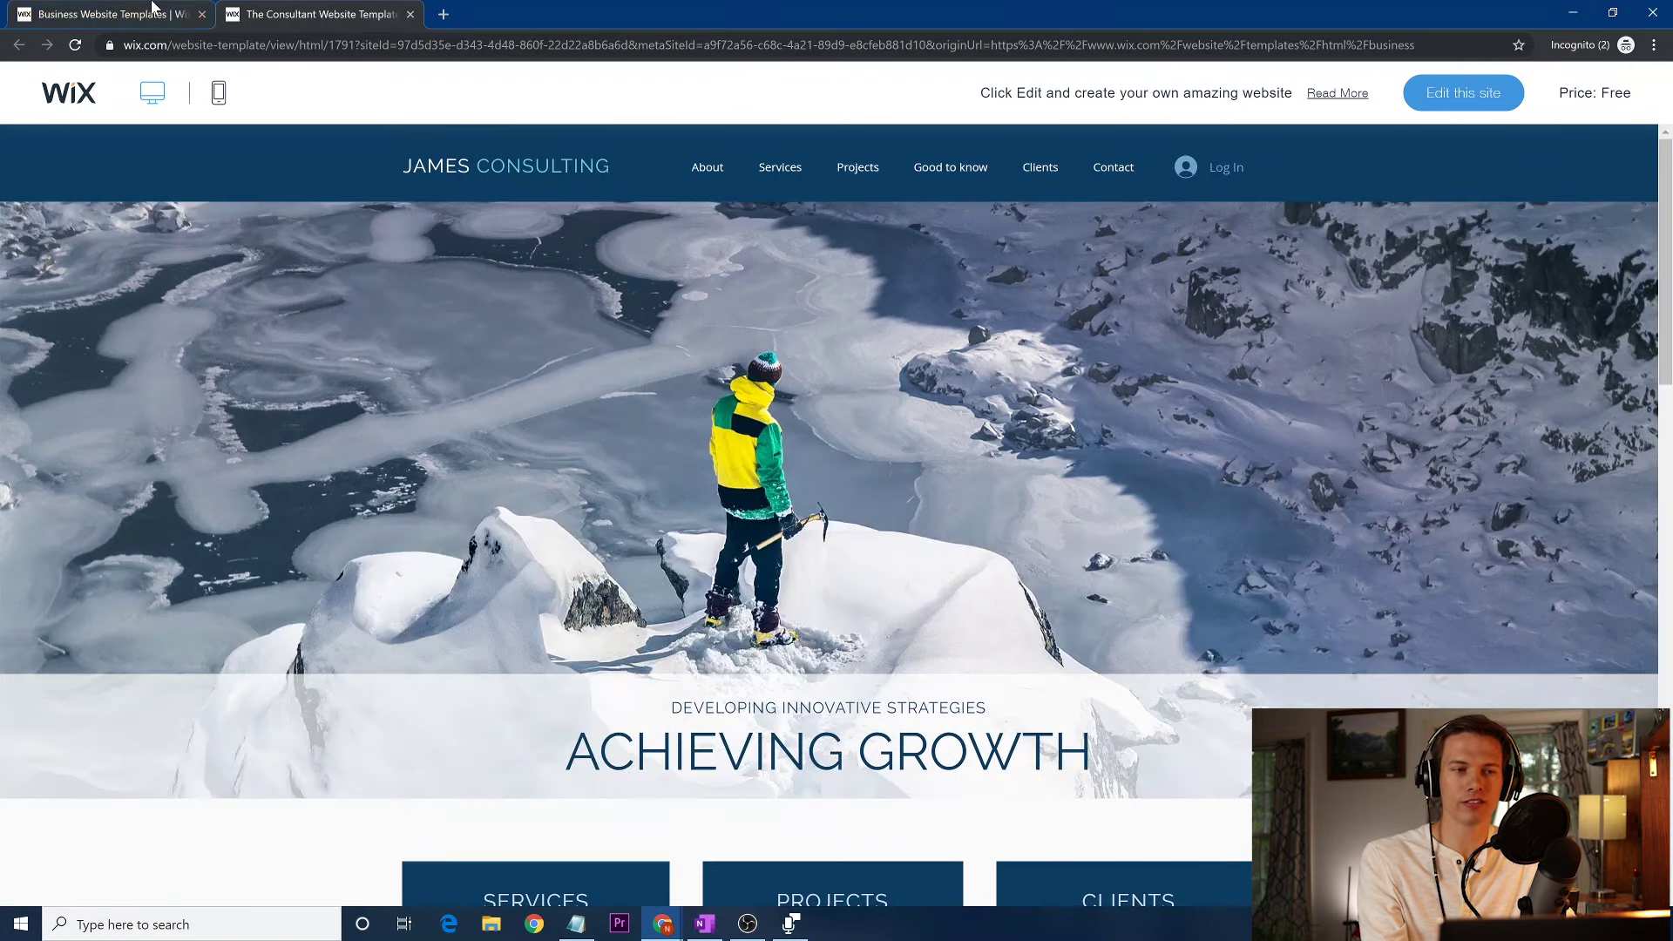
Return to the template gallery, preview the Construction Company template and examine its Services and About sections
left_click(105, 14)
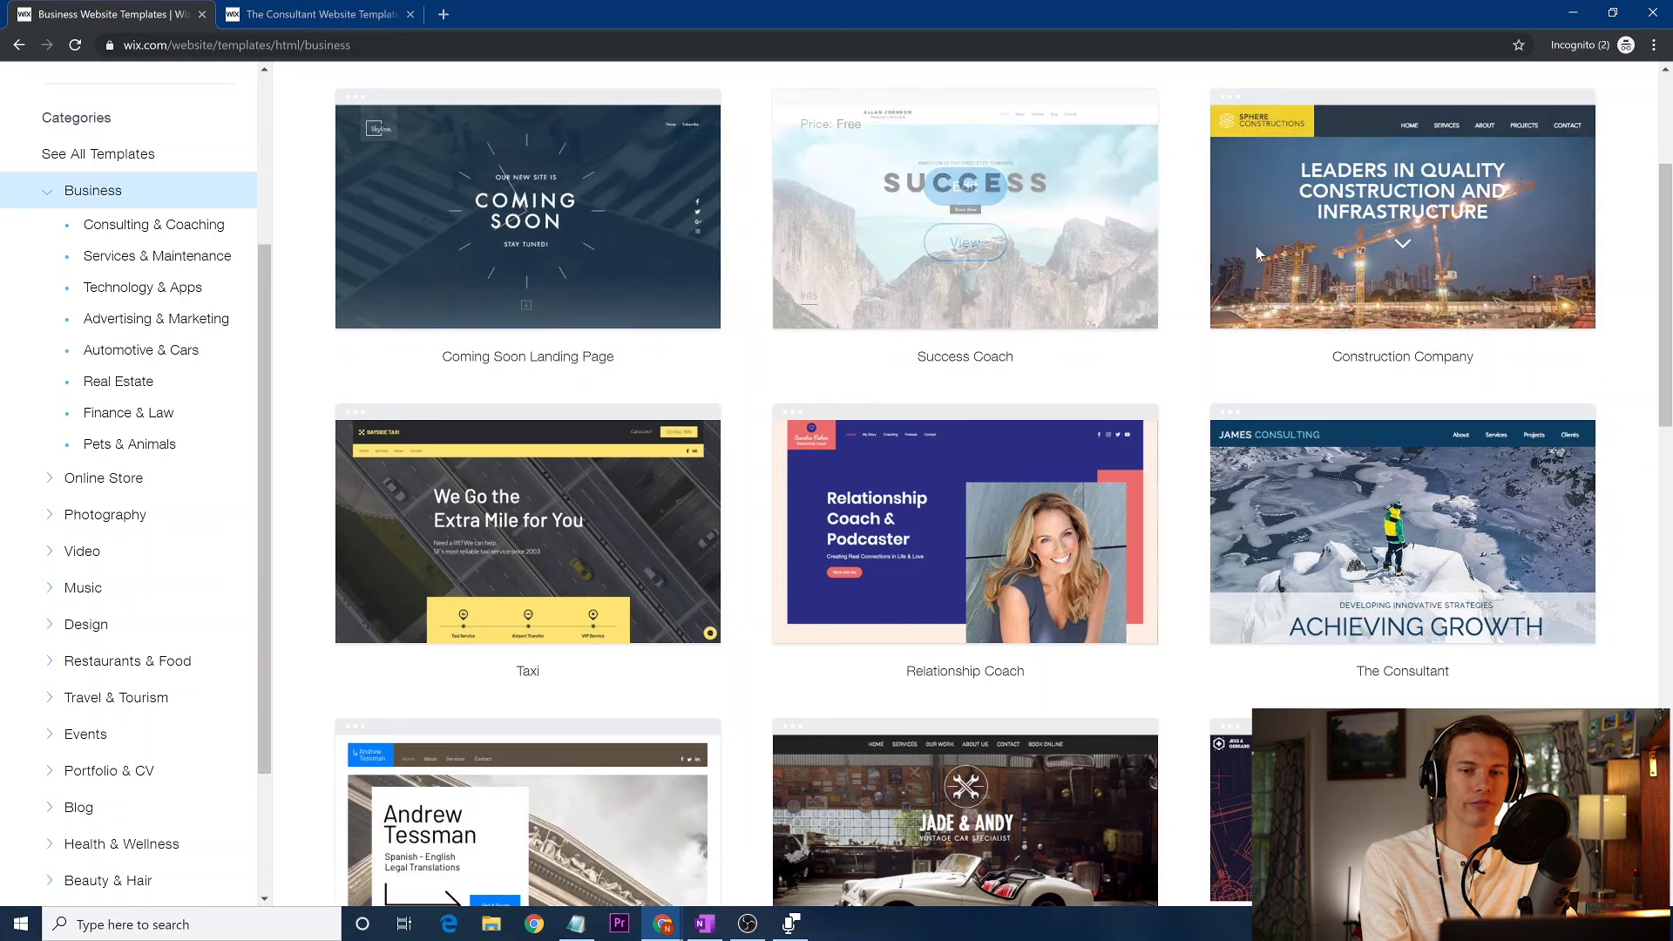
left_click(1400, 248)
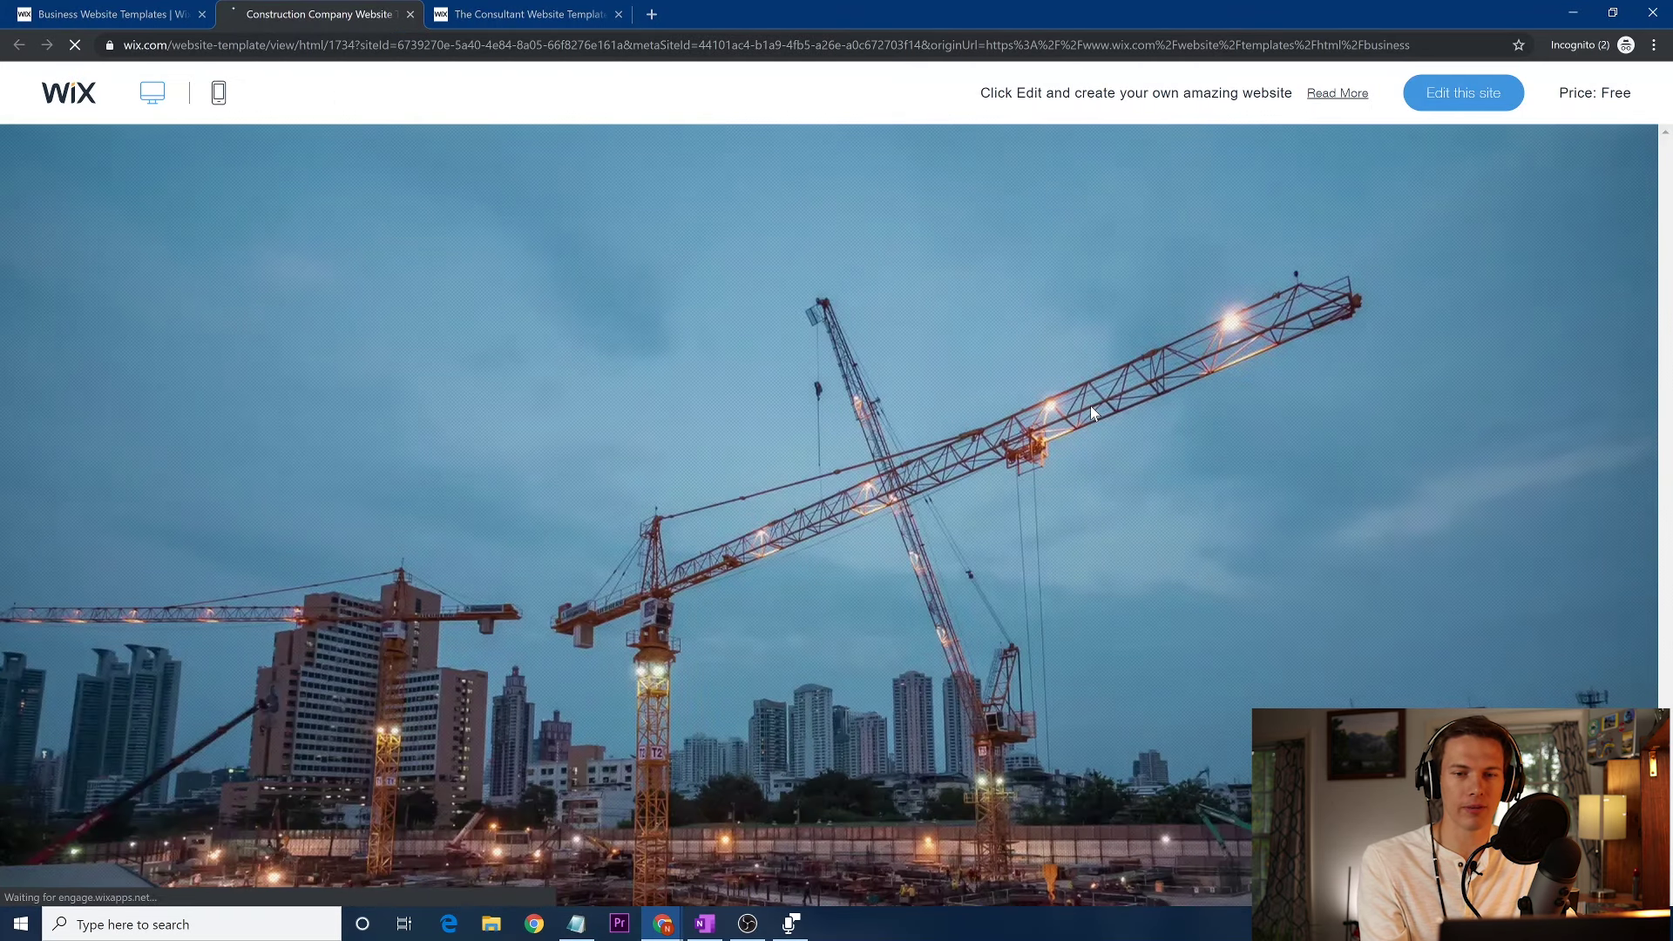
scroll(1090, 405, "down", 10)
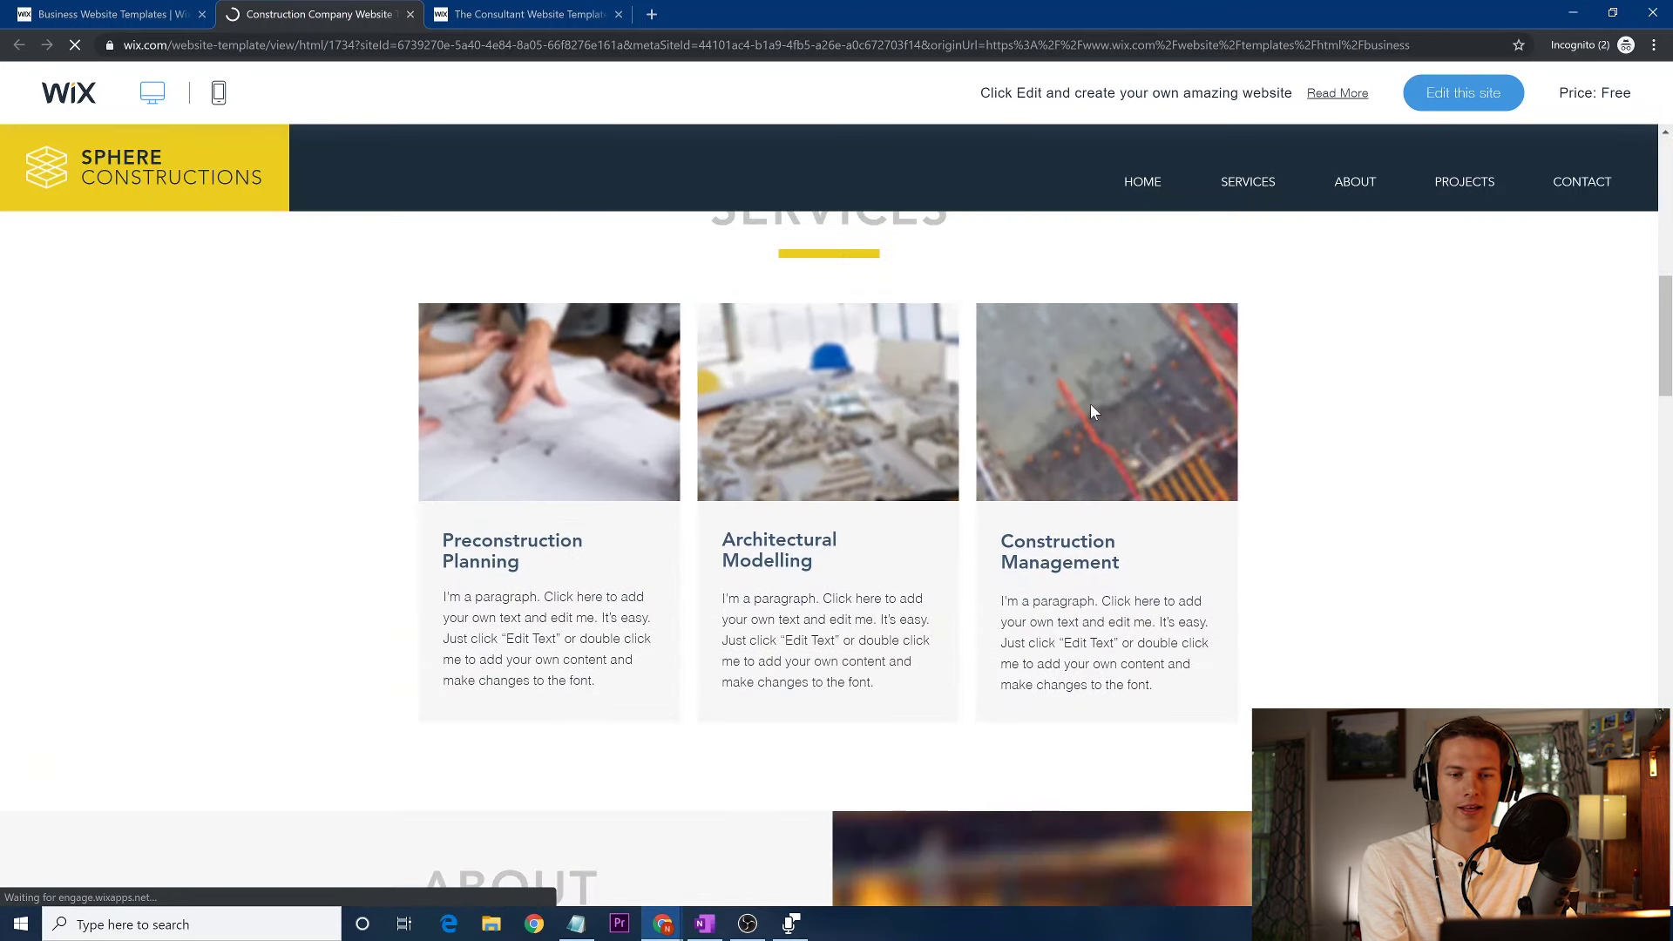
scroll(1090, 404, "down", 4)
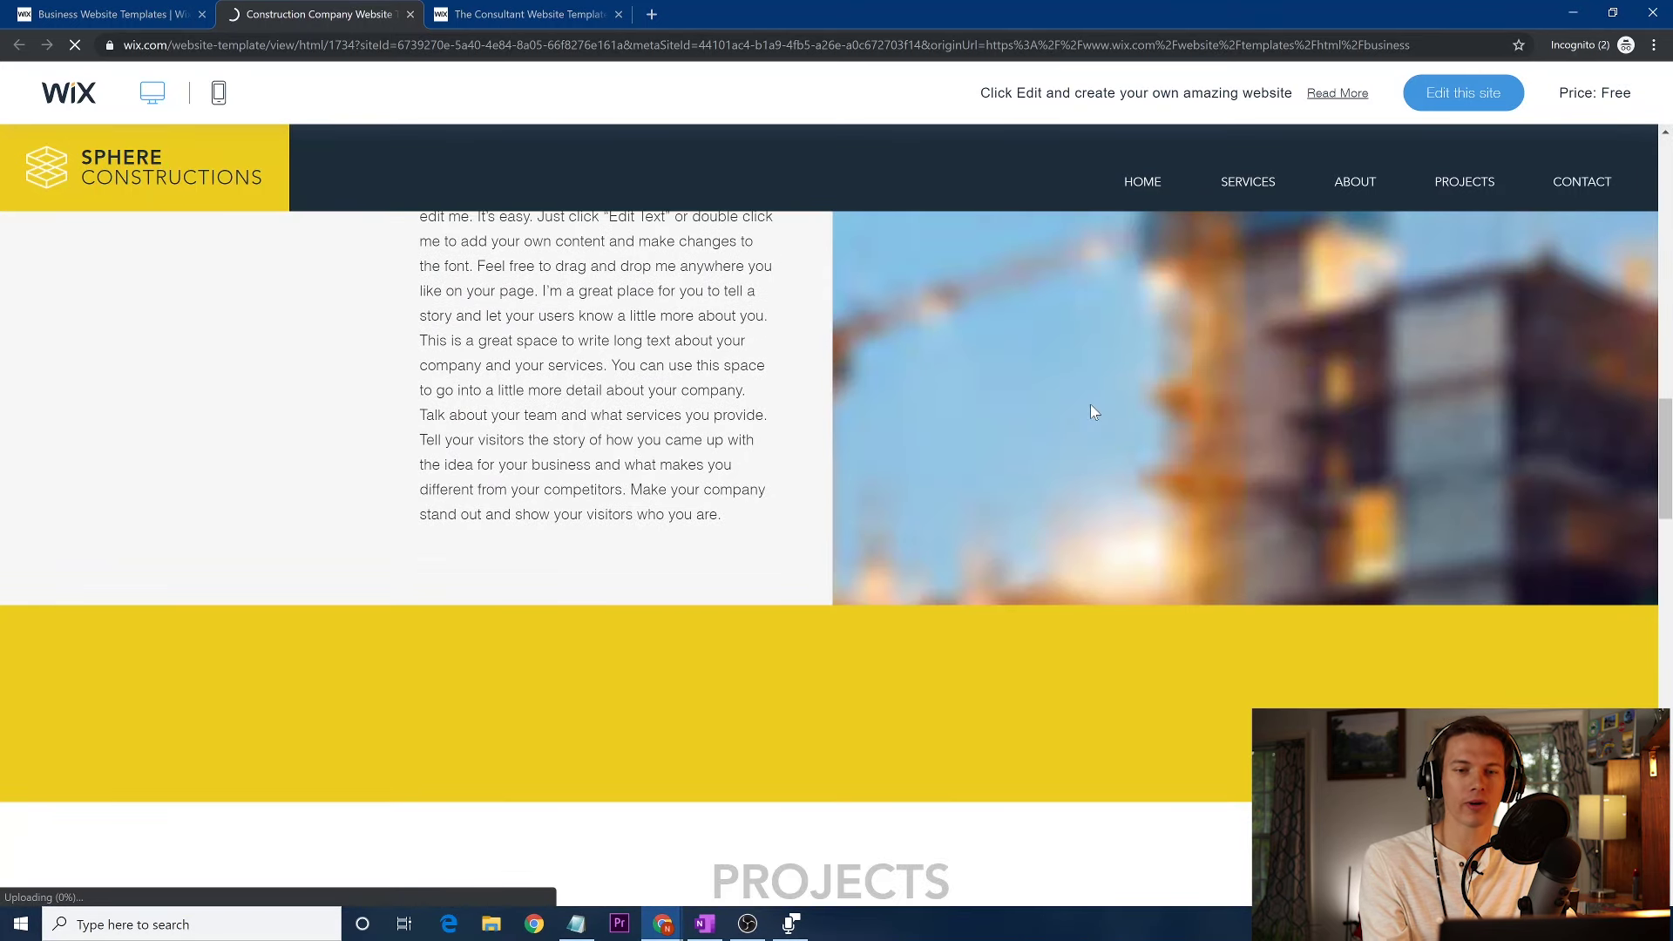
scroll(1090, 404, "up", 3)
scroll(1090, 404, "up", 3)
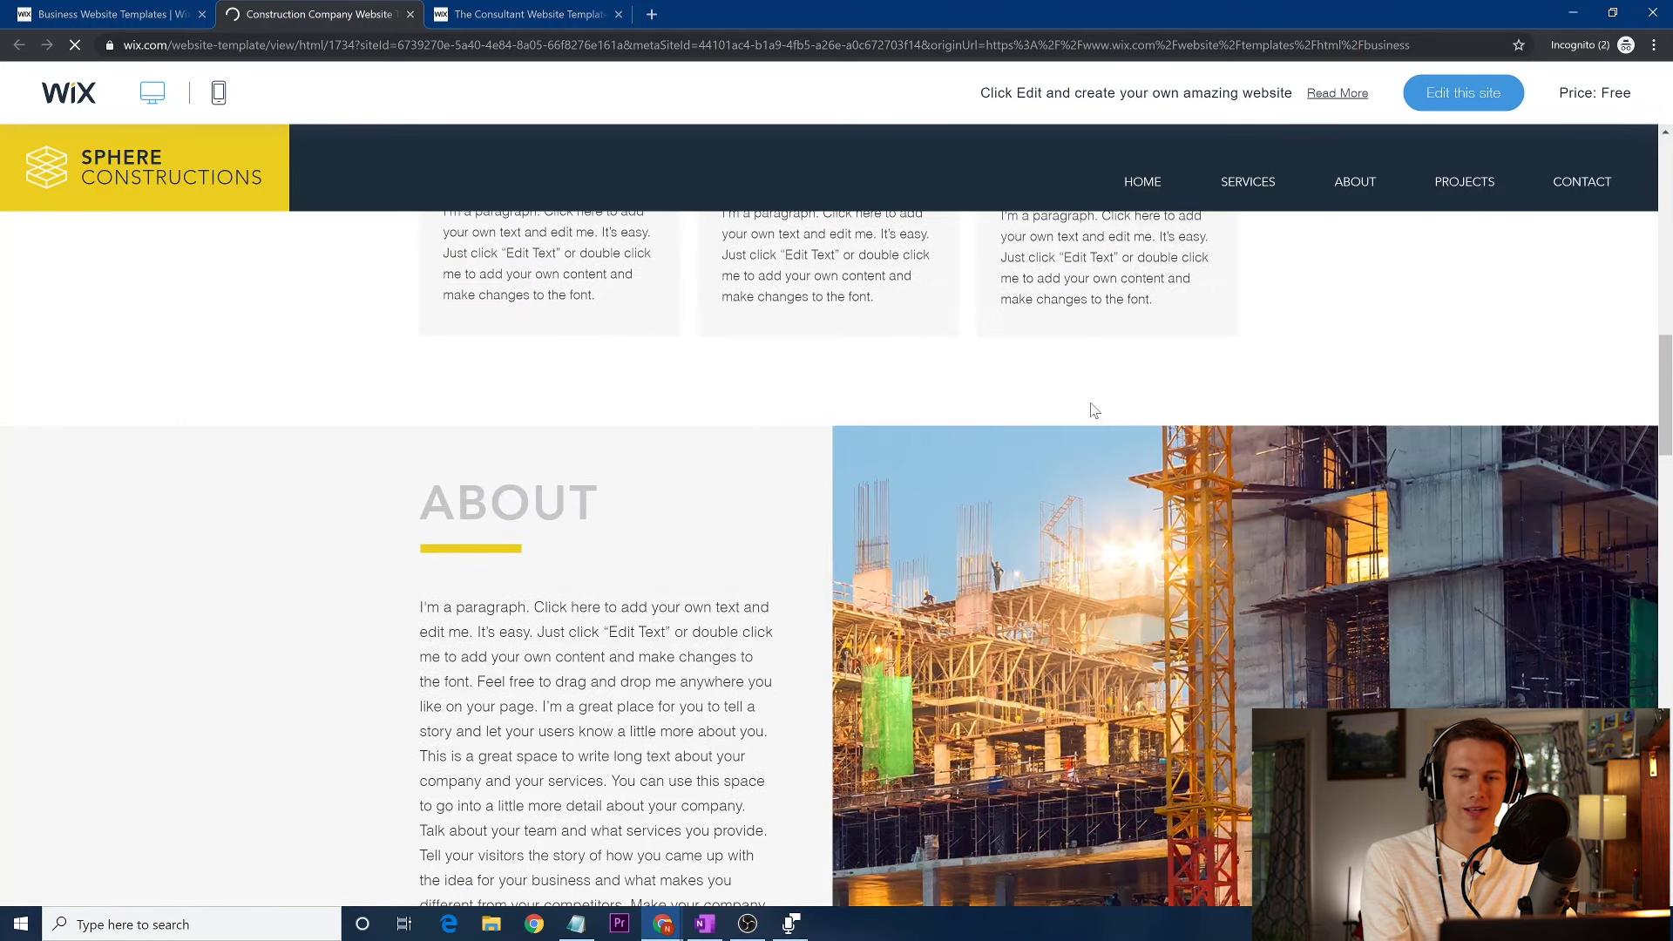
scroll(1090, 404, "down", 3)
scroll(1090, 402, "down", 1)
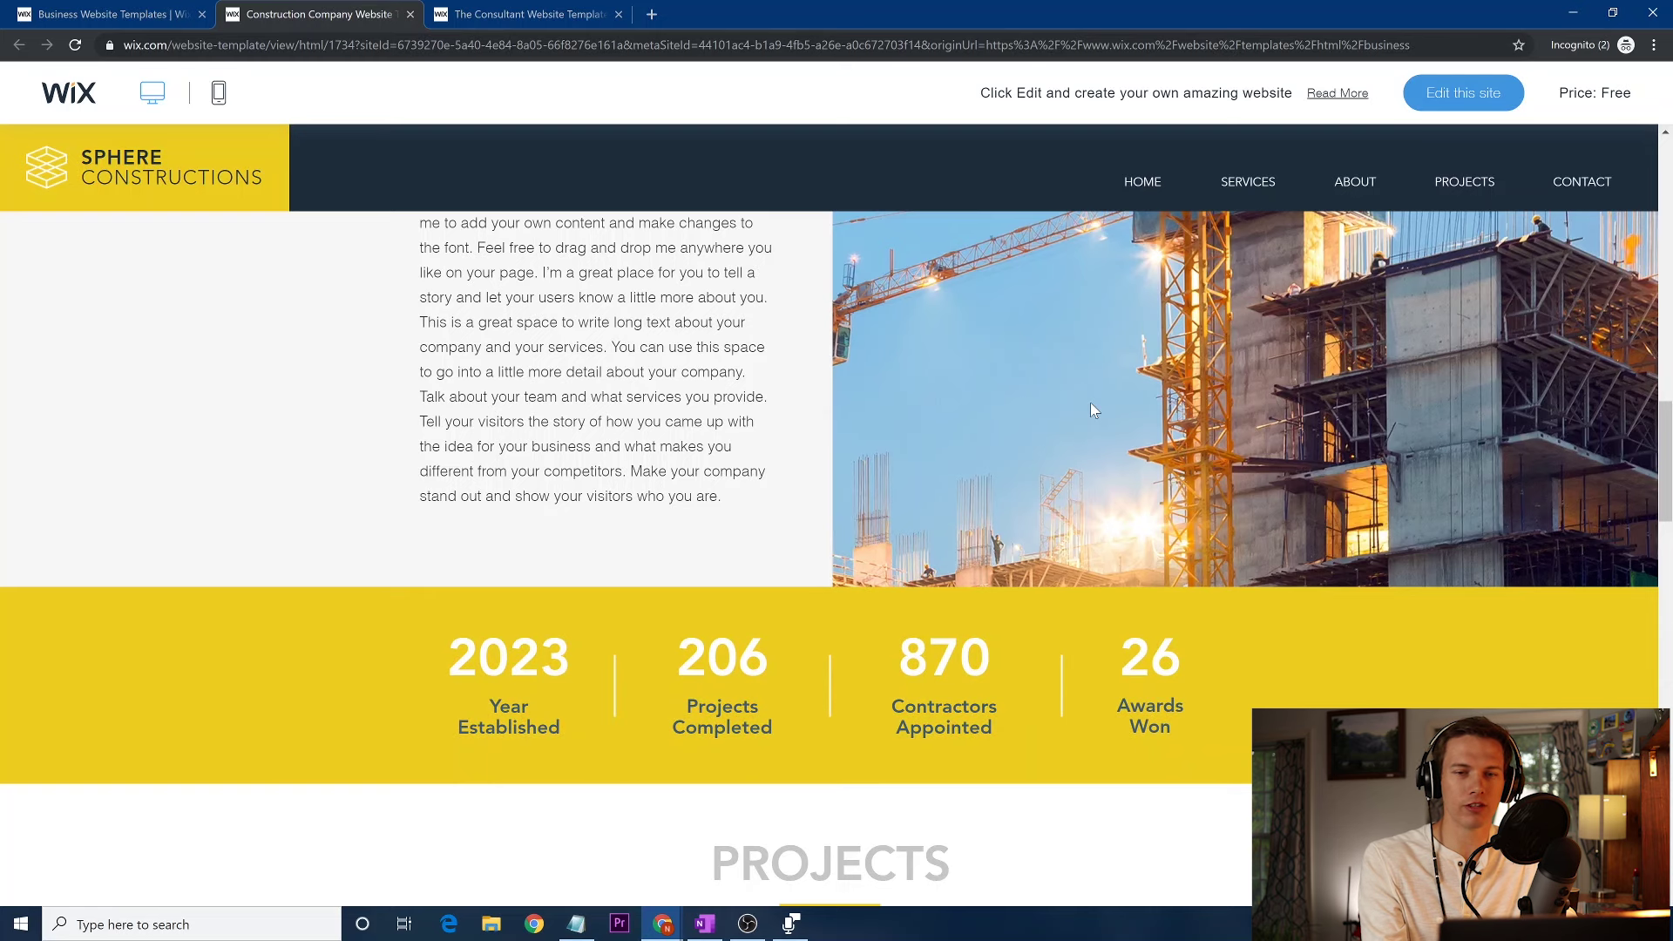
scroll(1089, 403, "up", 4)
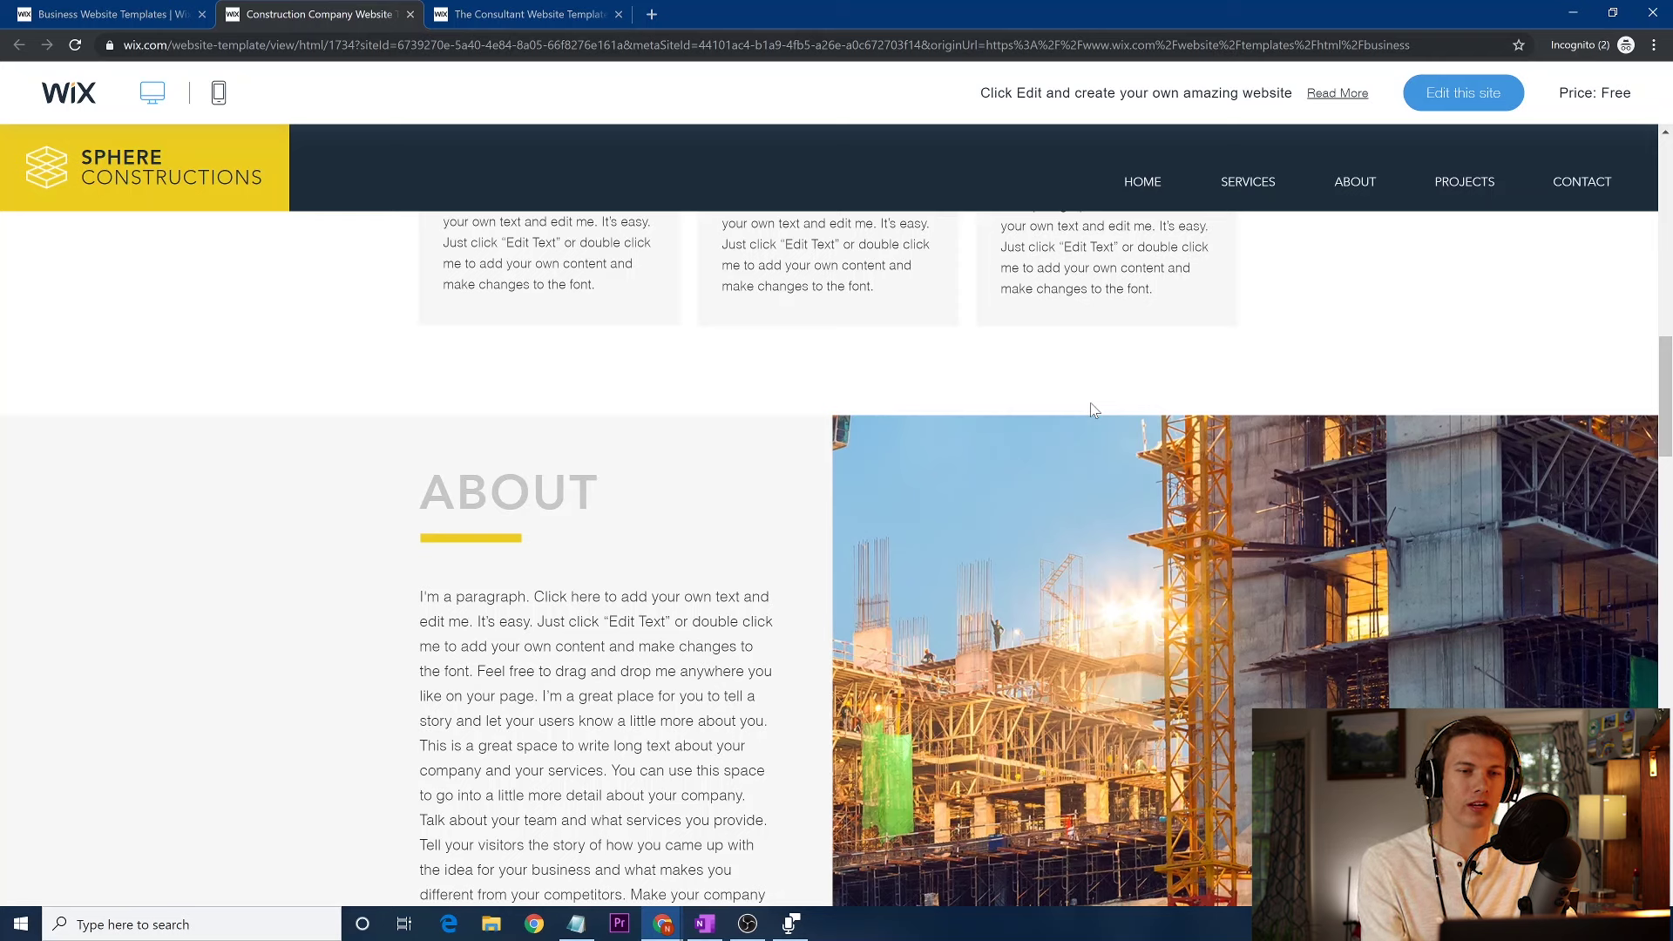
Close both template previews and open The Consultant template for editing
left_click(556, 7)
key("ctrl+w")
key("ctrl+w")
mouse_move(1374, 645)
scroll(1374, 645, "down", 2)
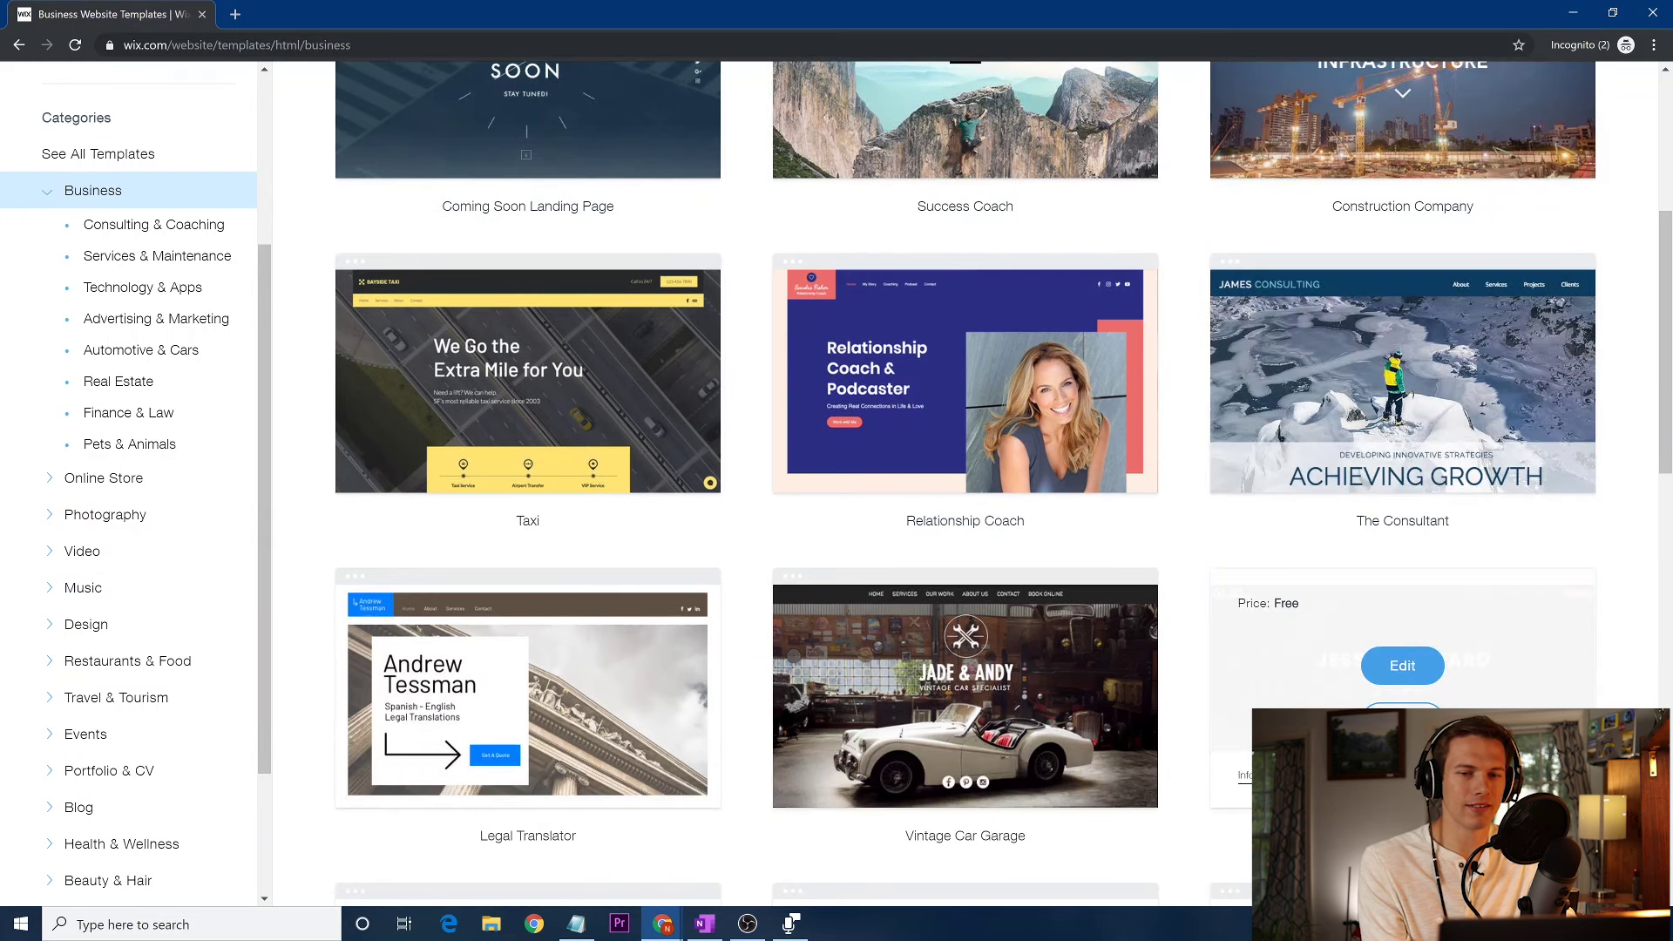
scroll(1374, 644, "down", 1)
mouse_move(1394, 260)
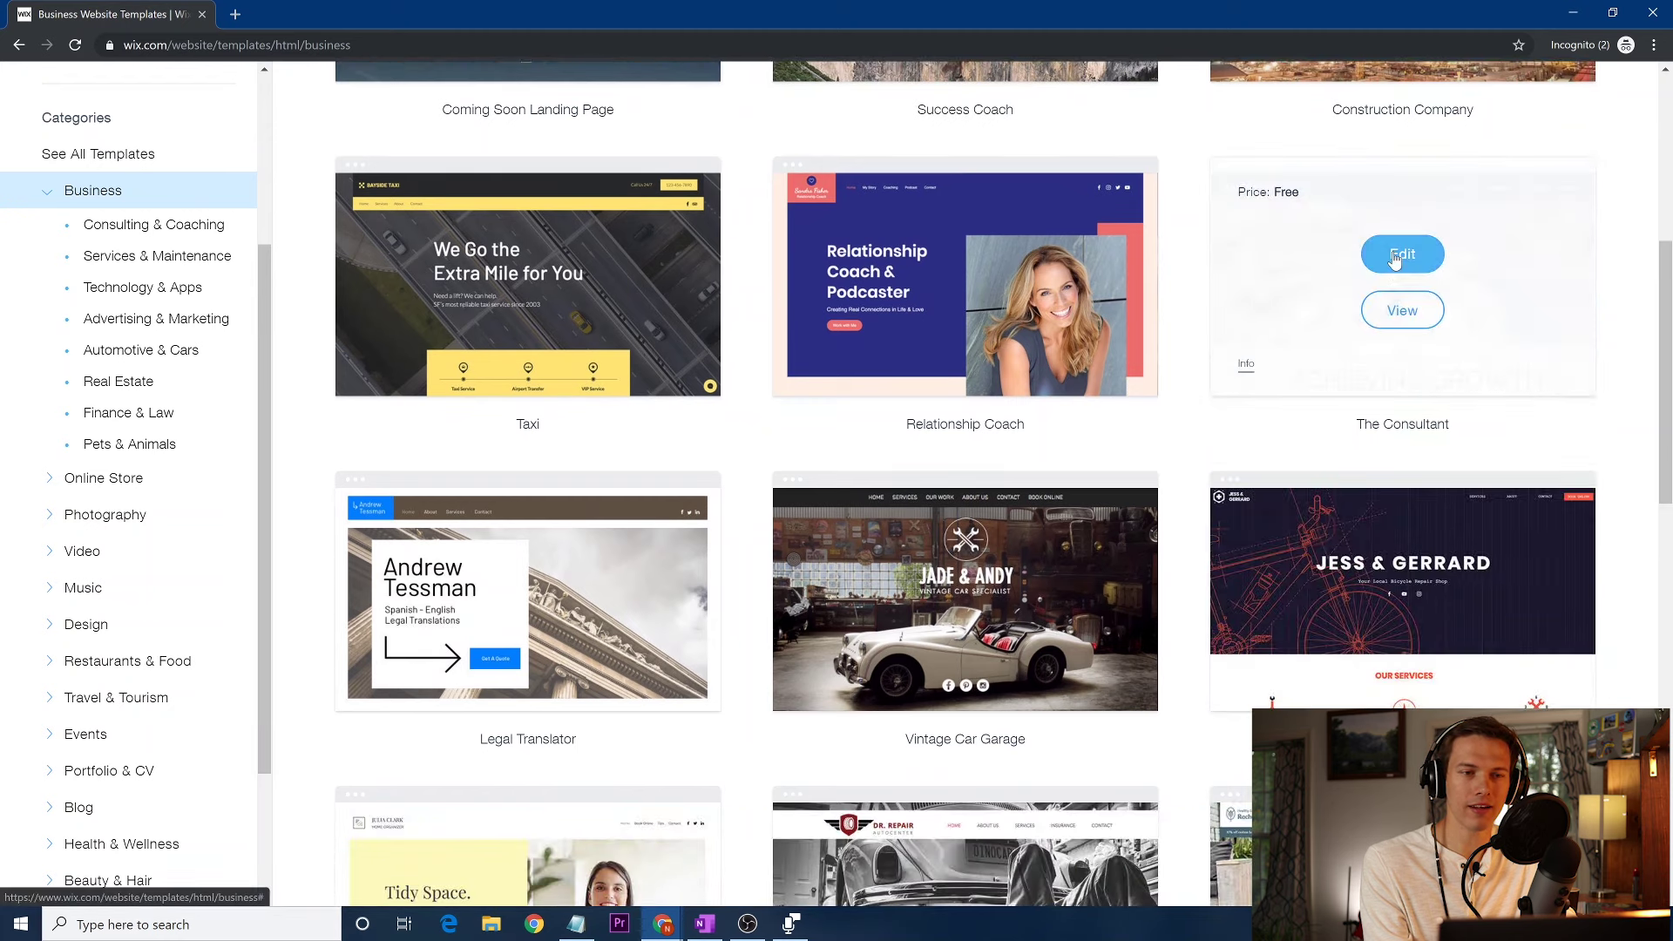
left_click(1401, 255)
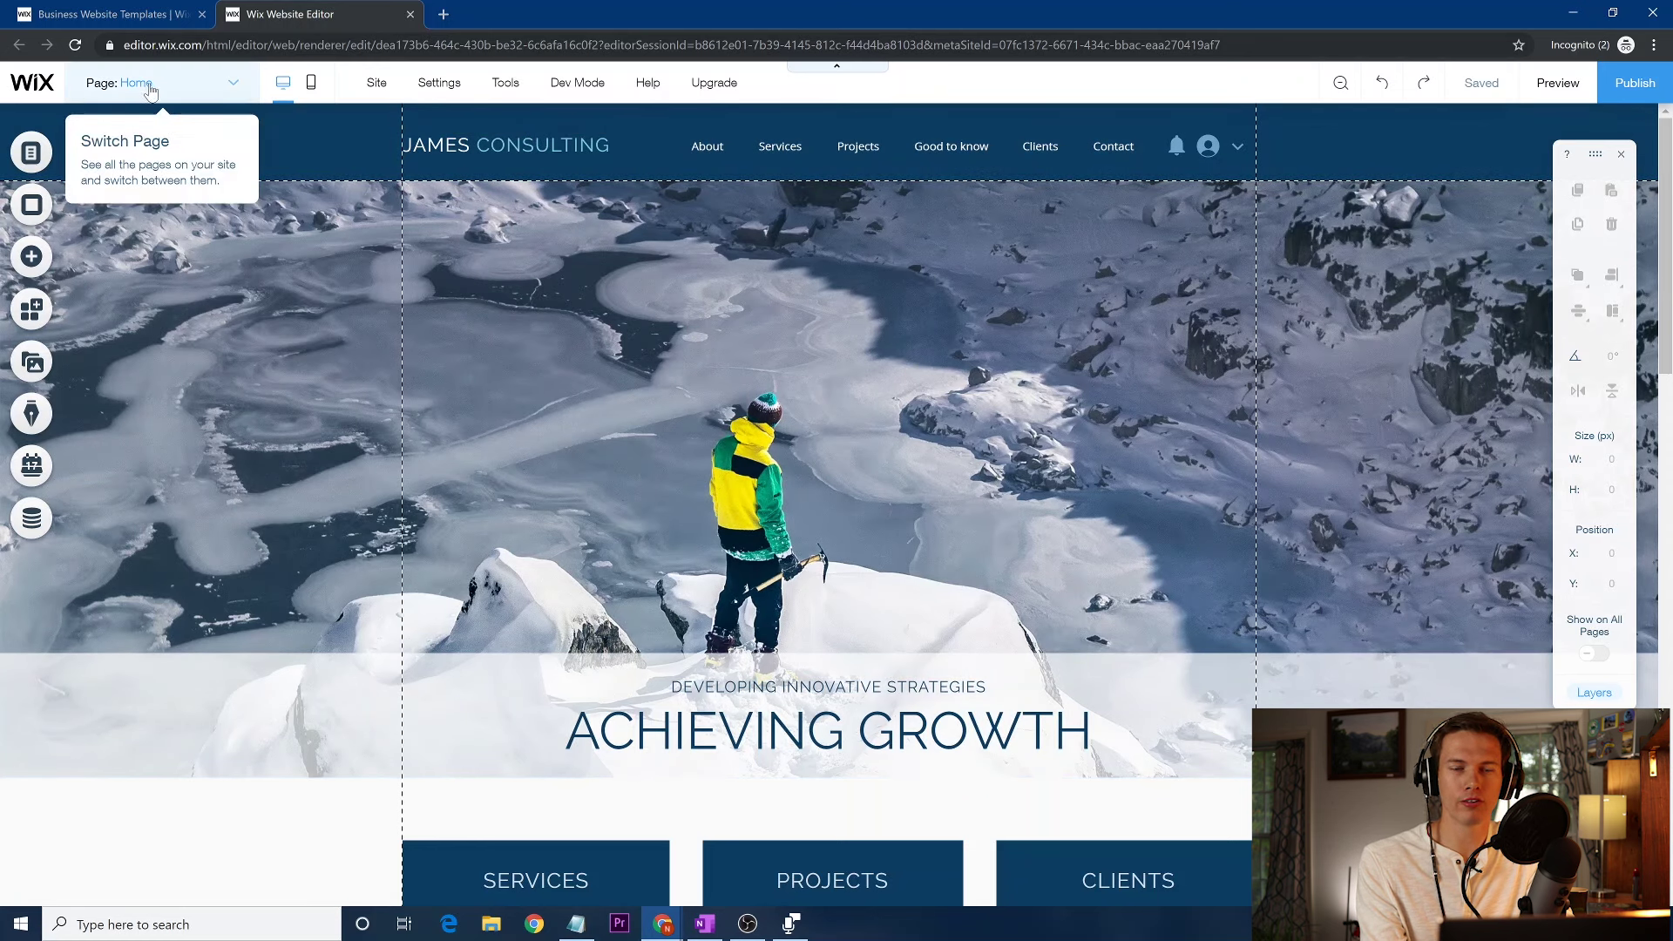
Review the site's page list, select the header navigation menu and switch to the Services page
left_click(150, 87)
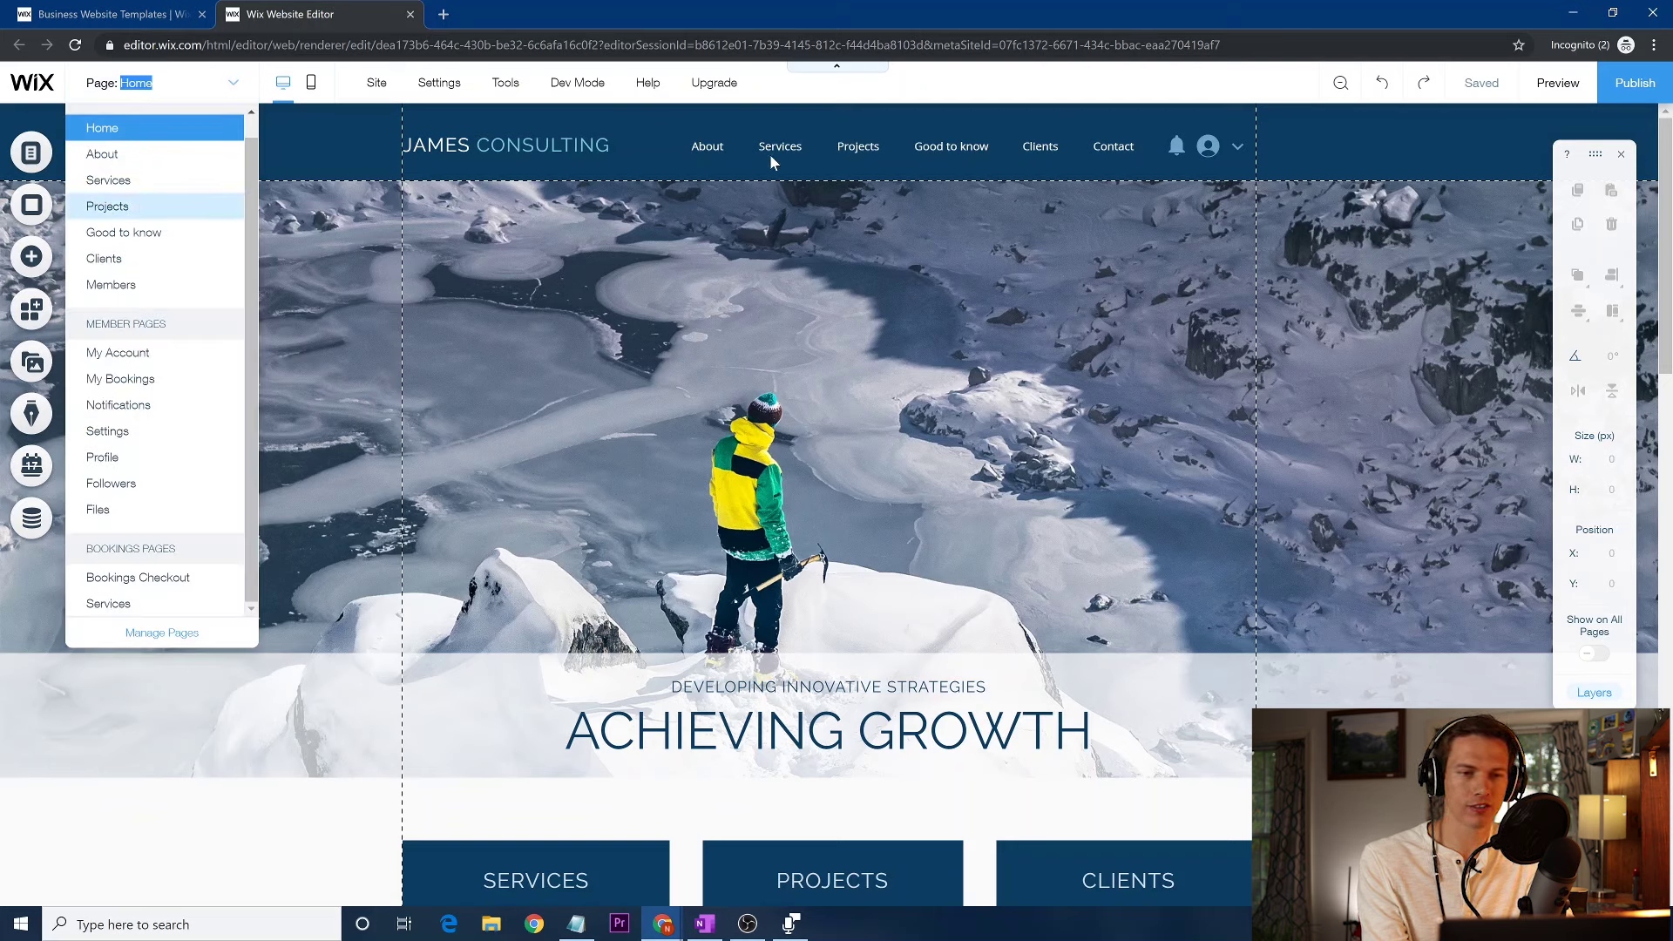
left_click(854, 148)
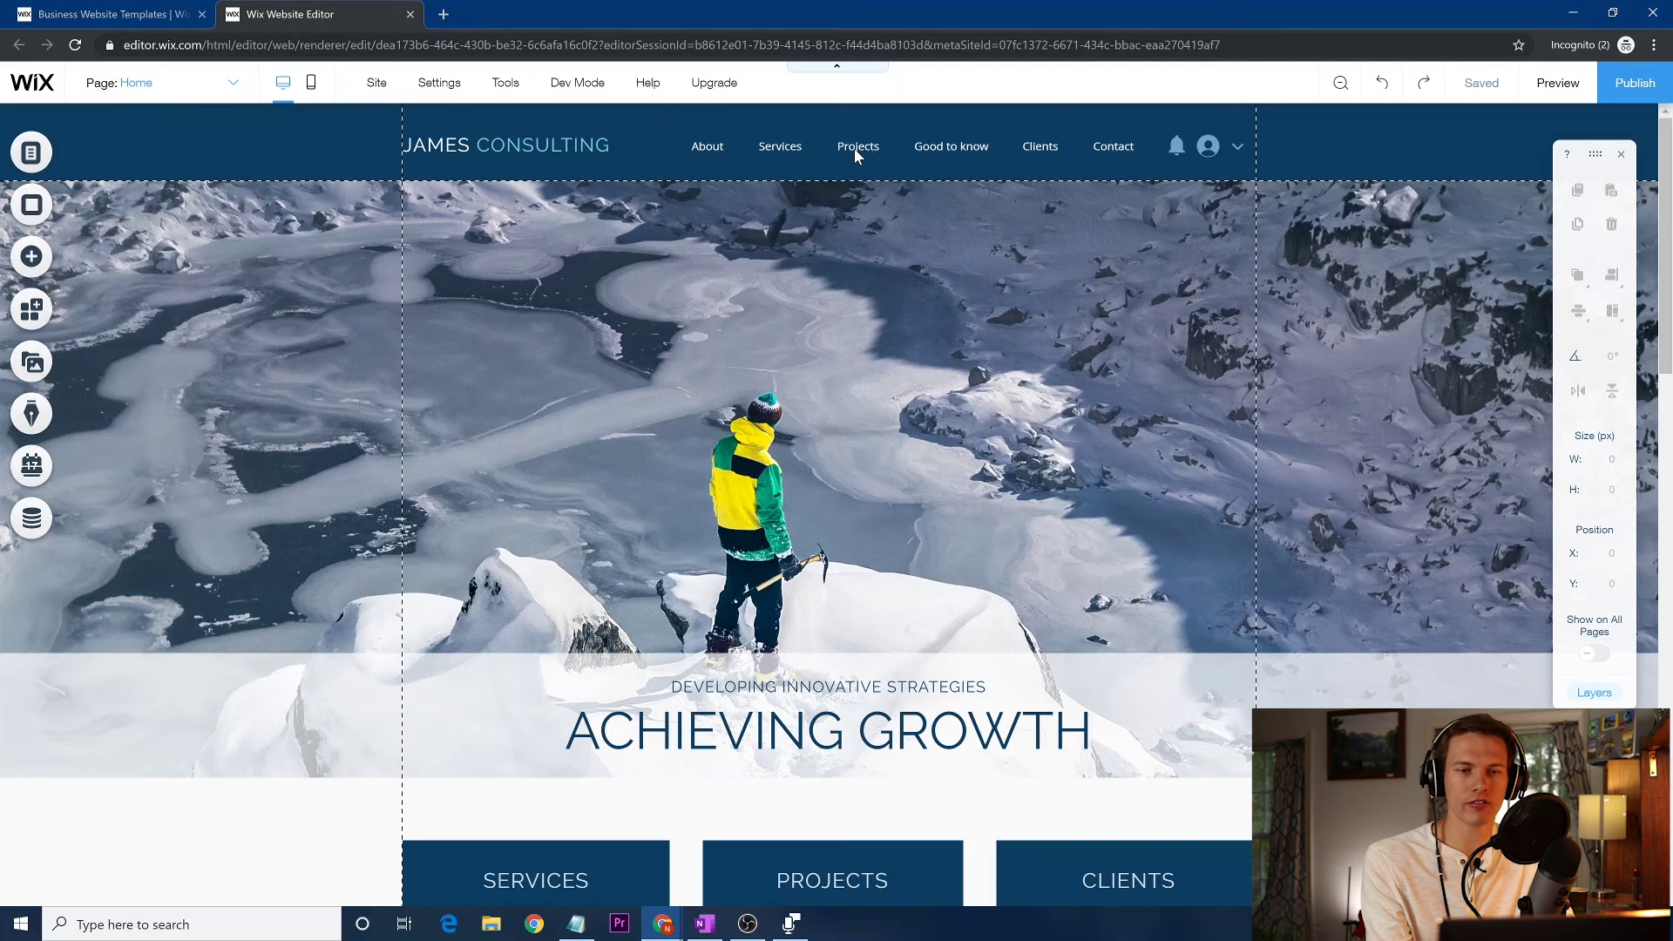
left_click(909, 151)
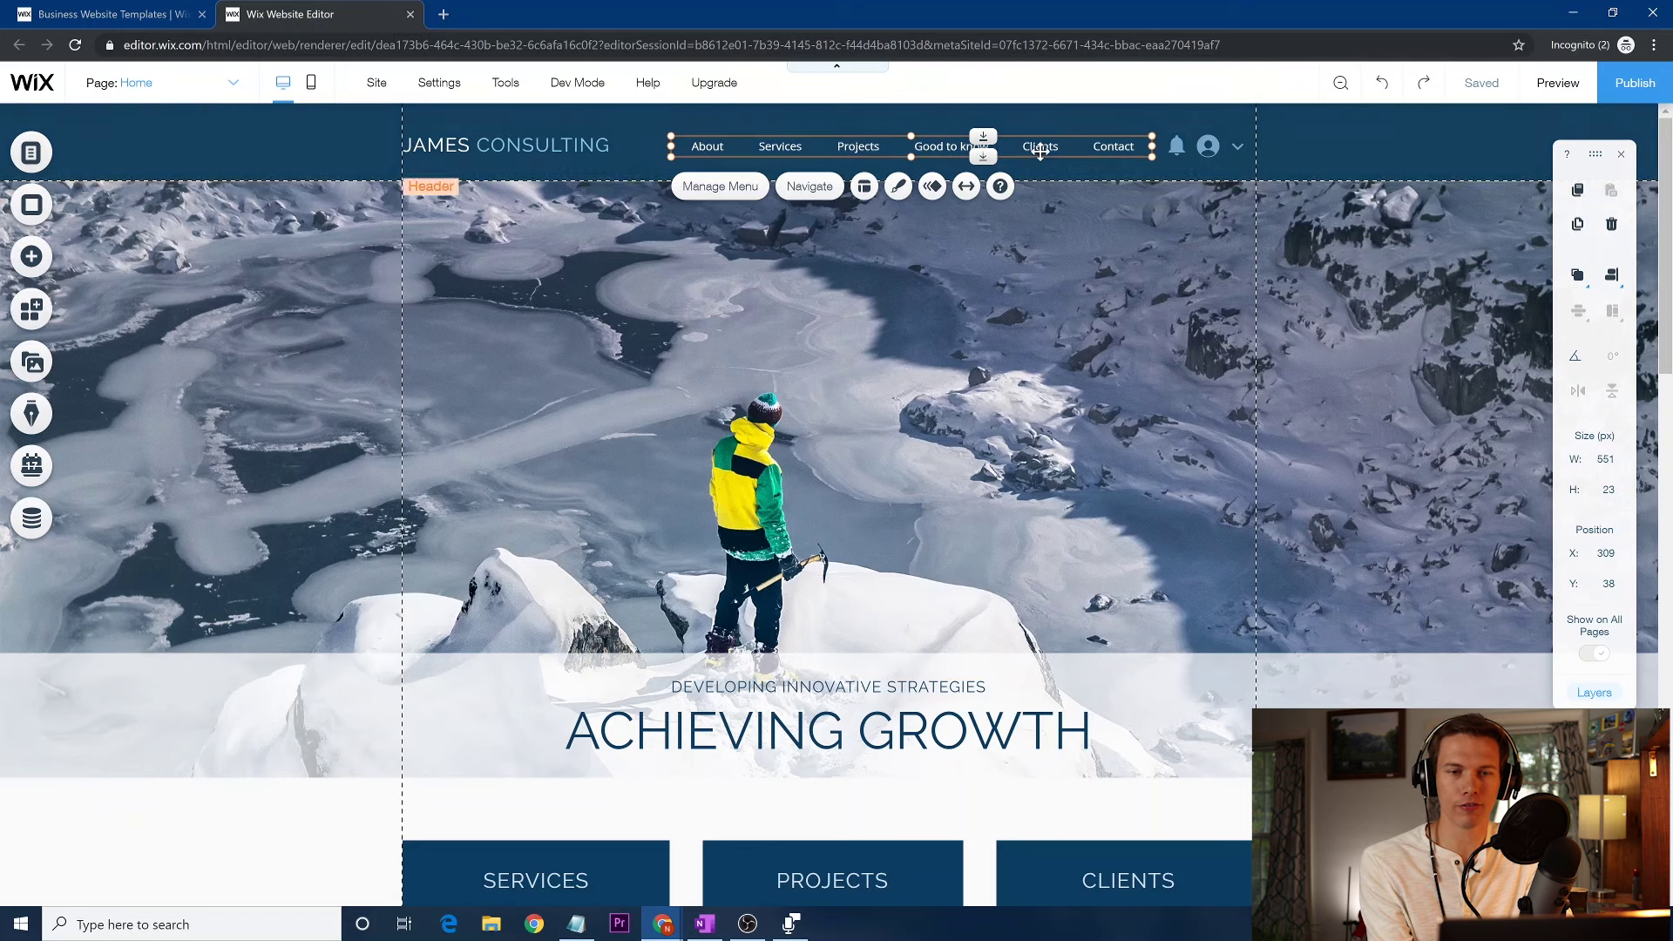
left_click(165, 83)
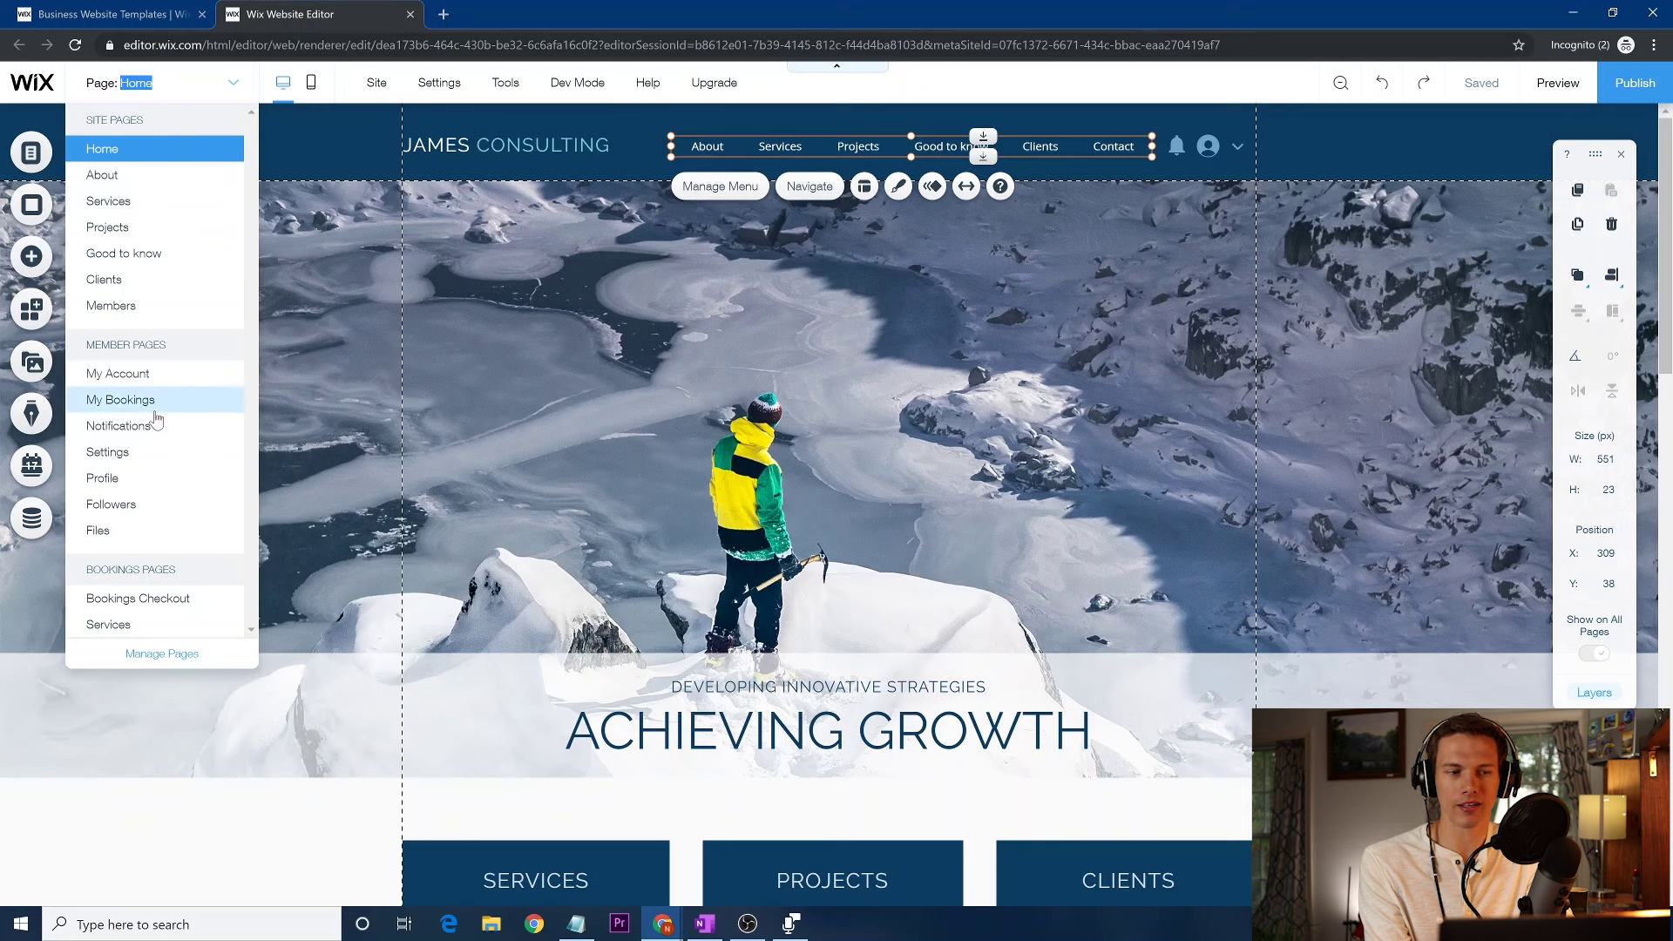
left_click(163, 202)
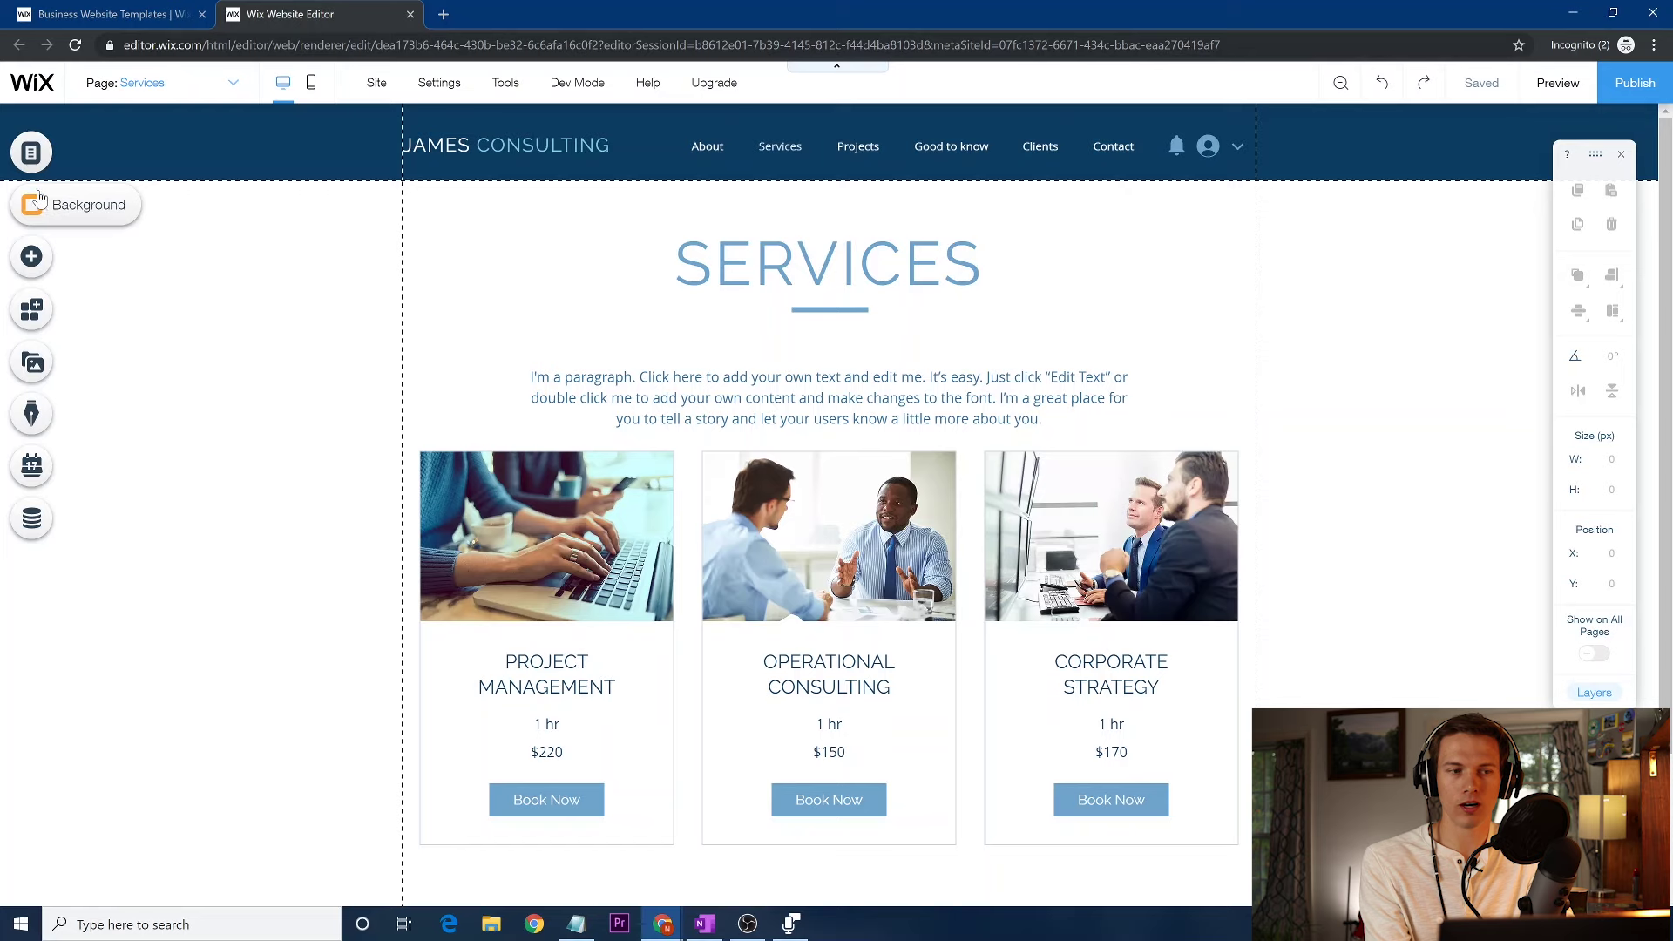
Switch to the About page through the Site Menu and review its page options and the site's page list
left_click(35, 157)
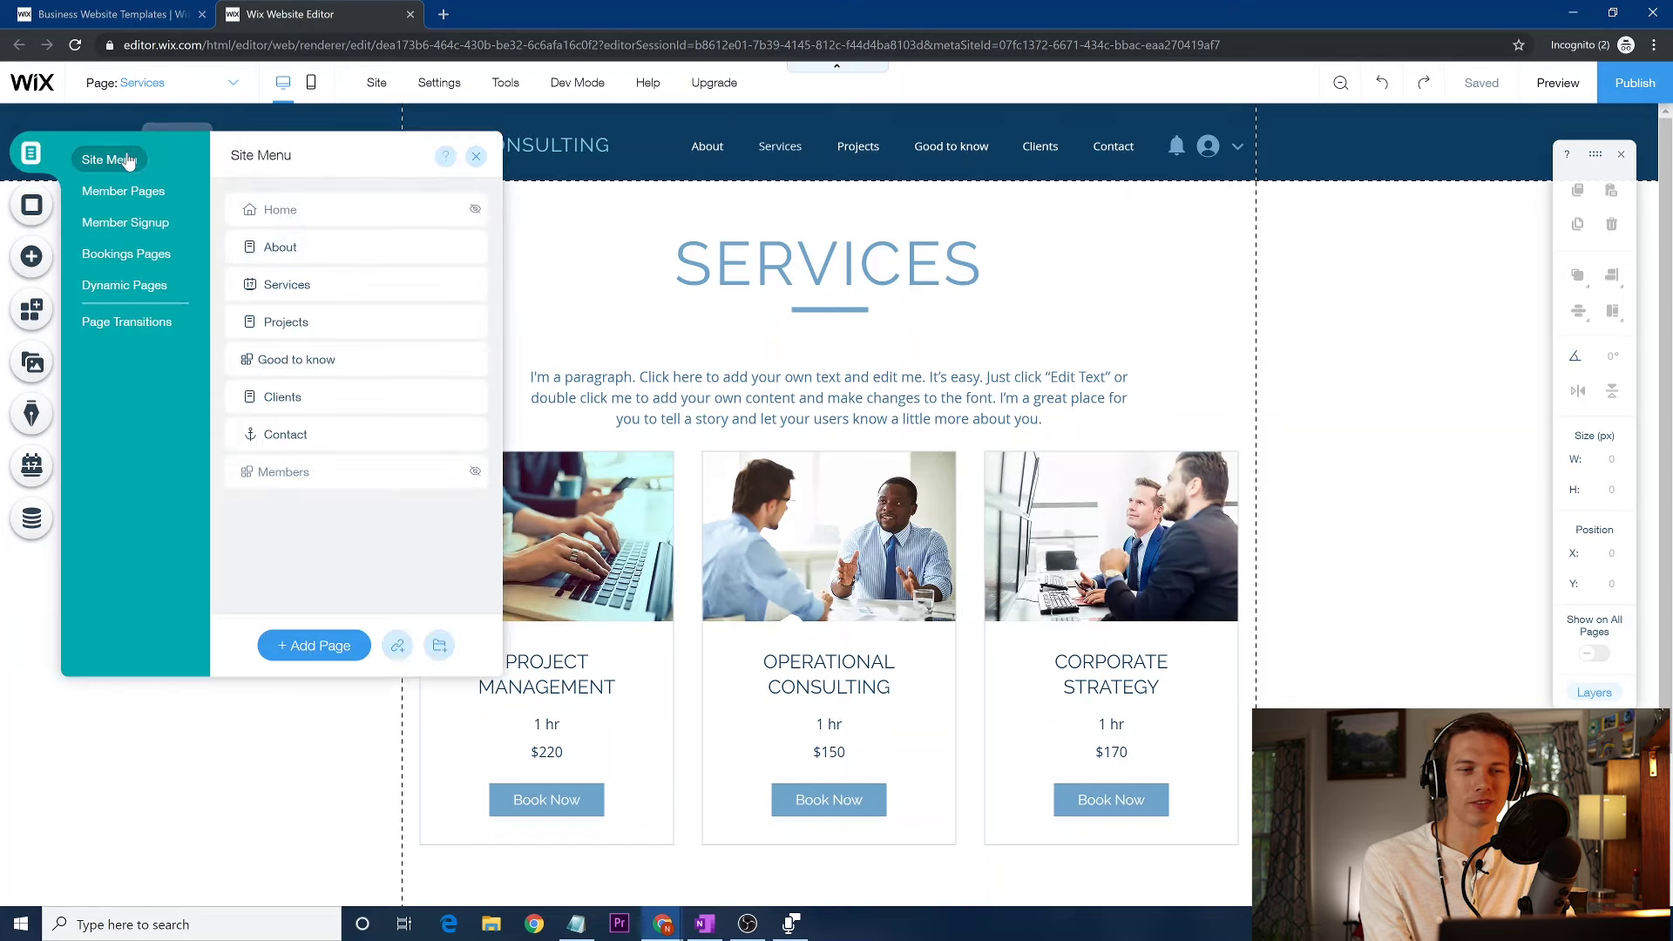
left_click(288, 259)
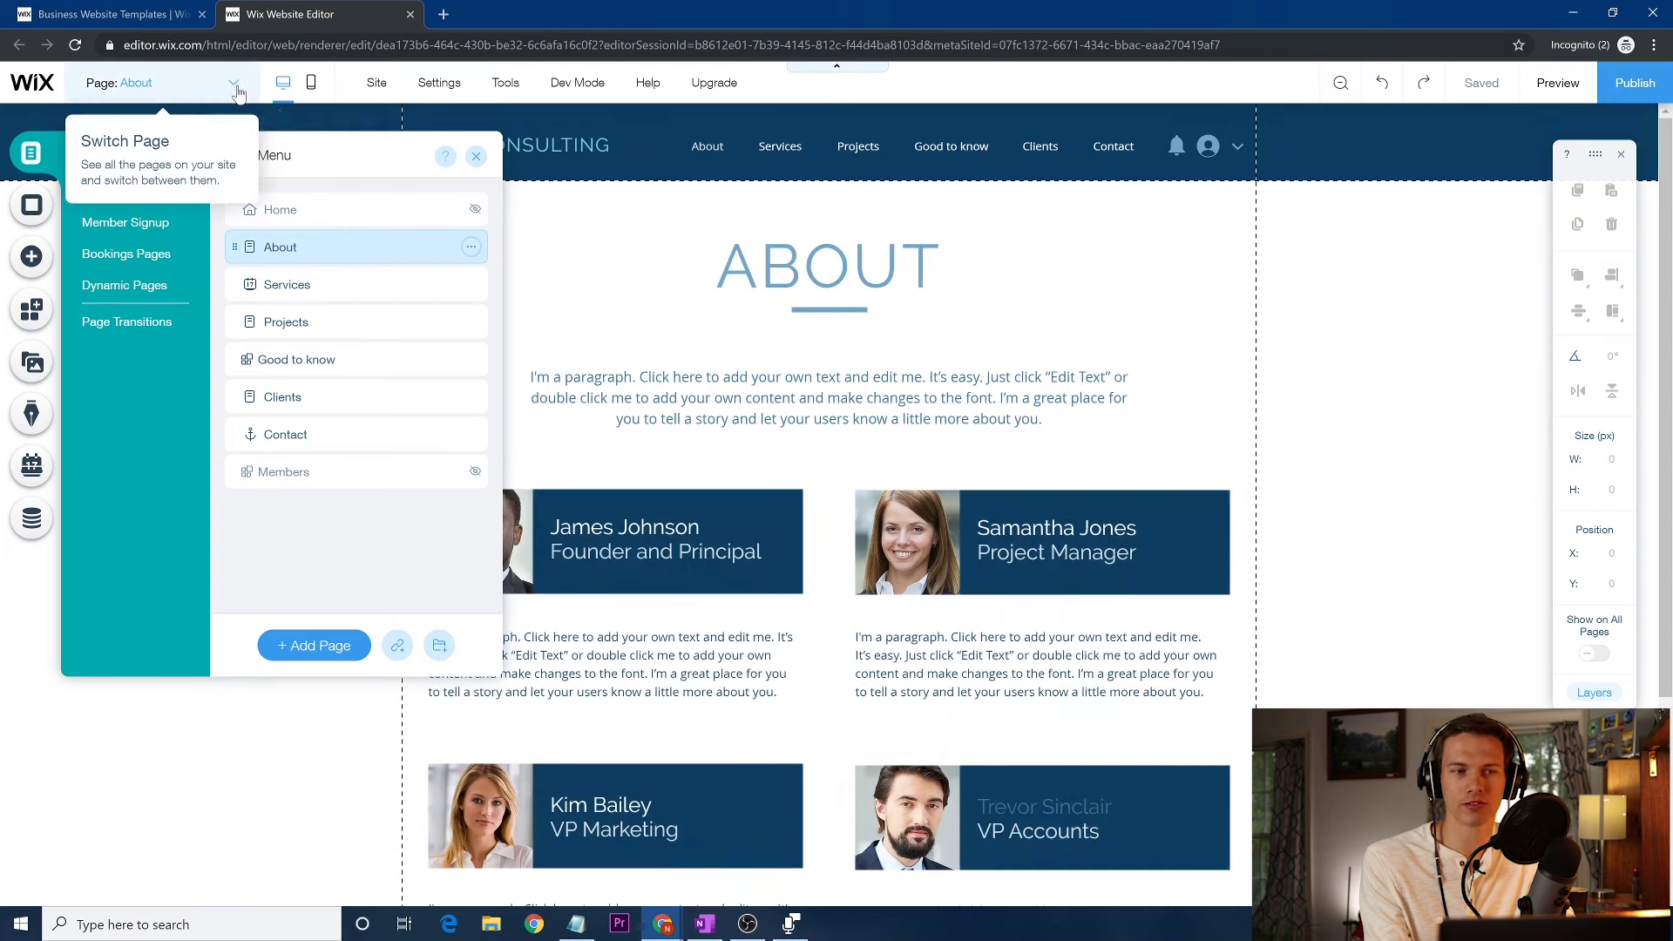
left_click(131, 82)
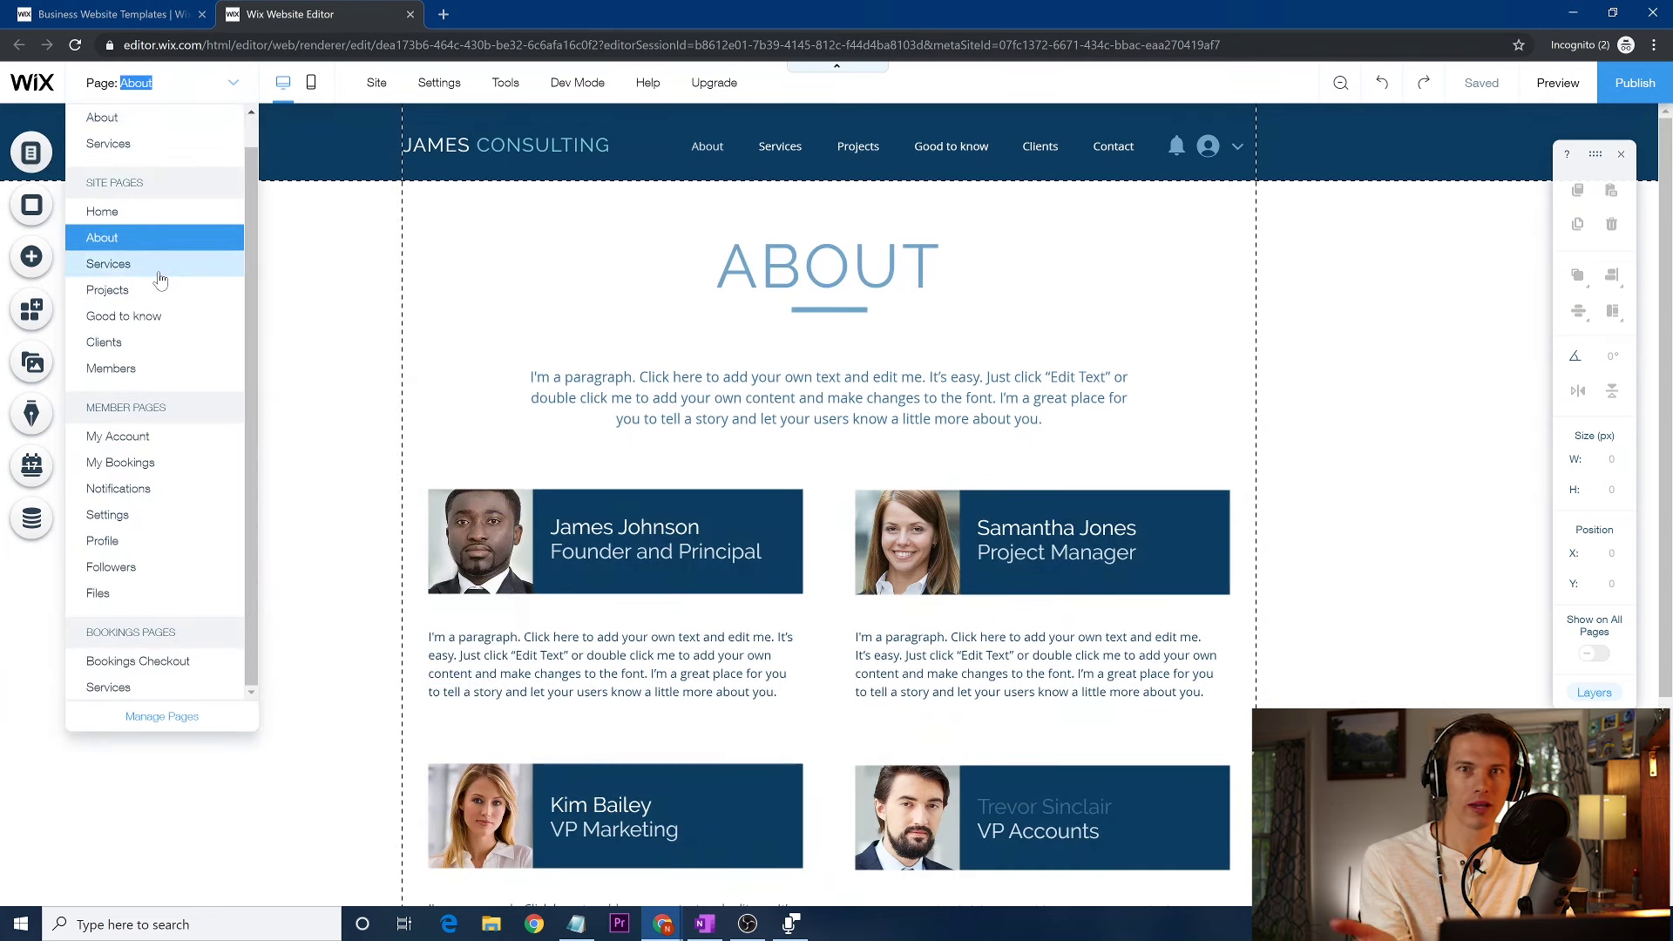
left_click(31, 153)
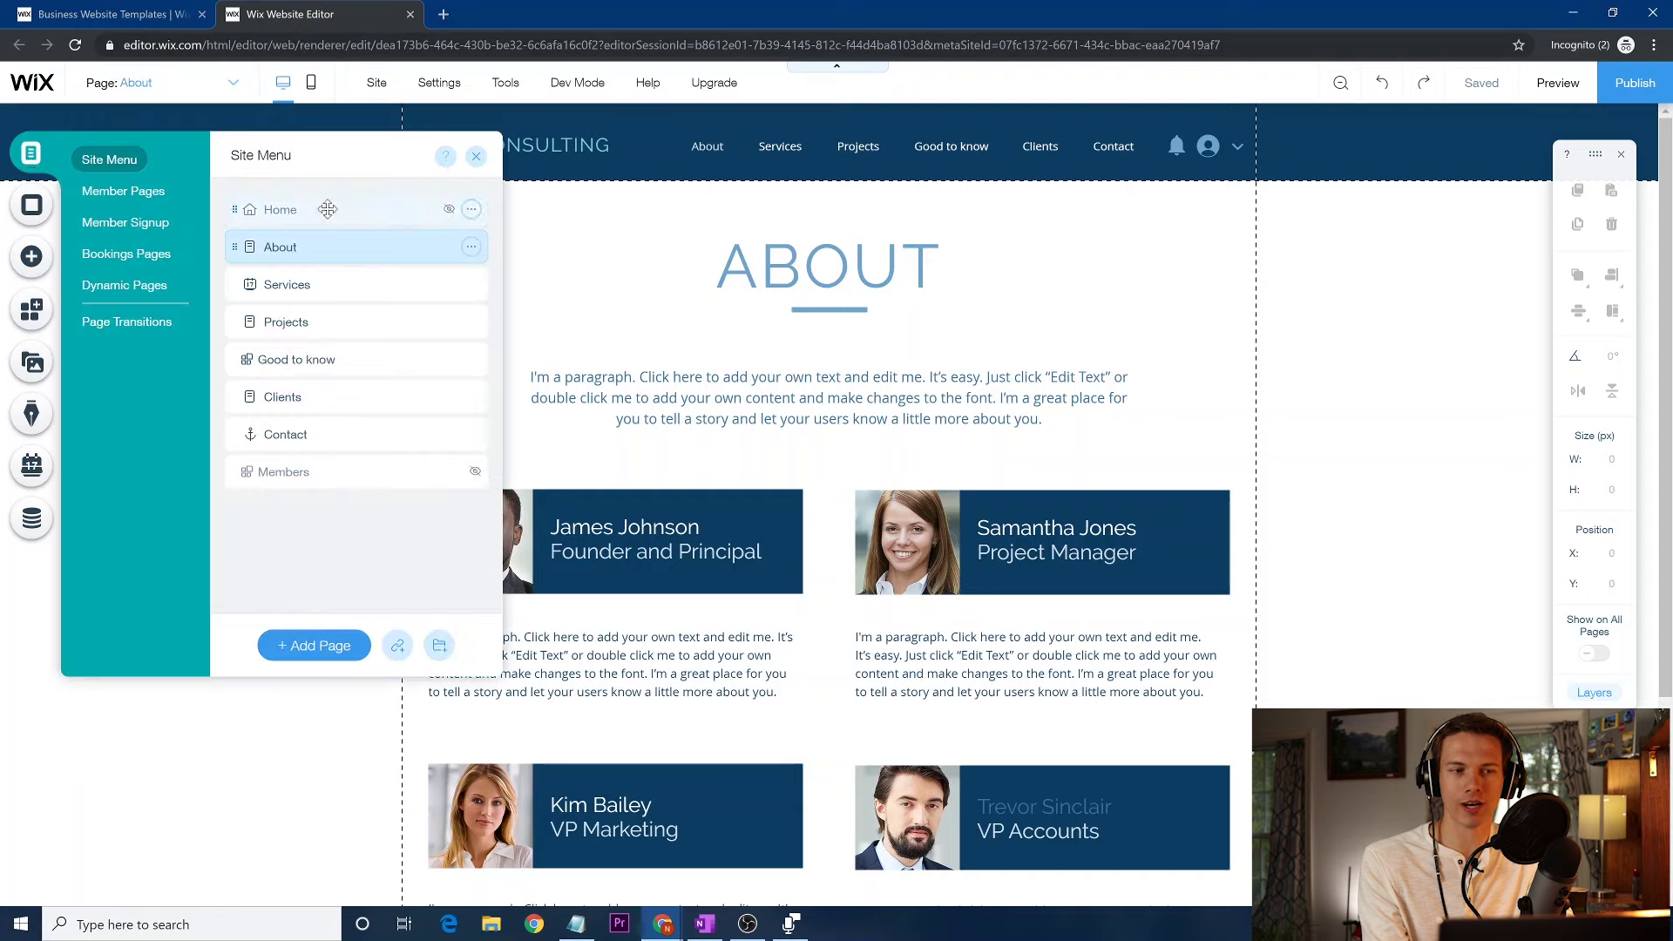
left_click(471, 248)
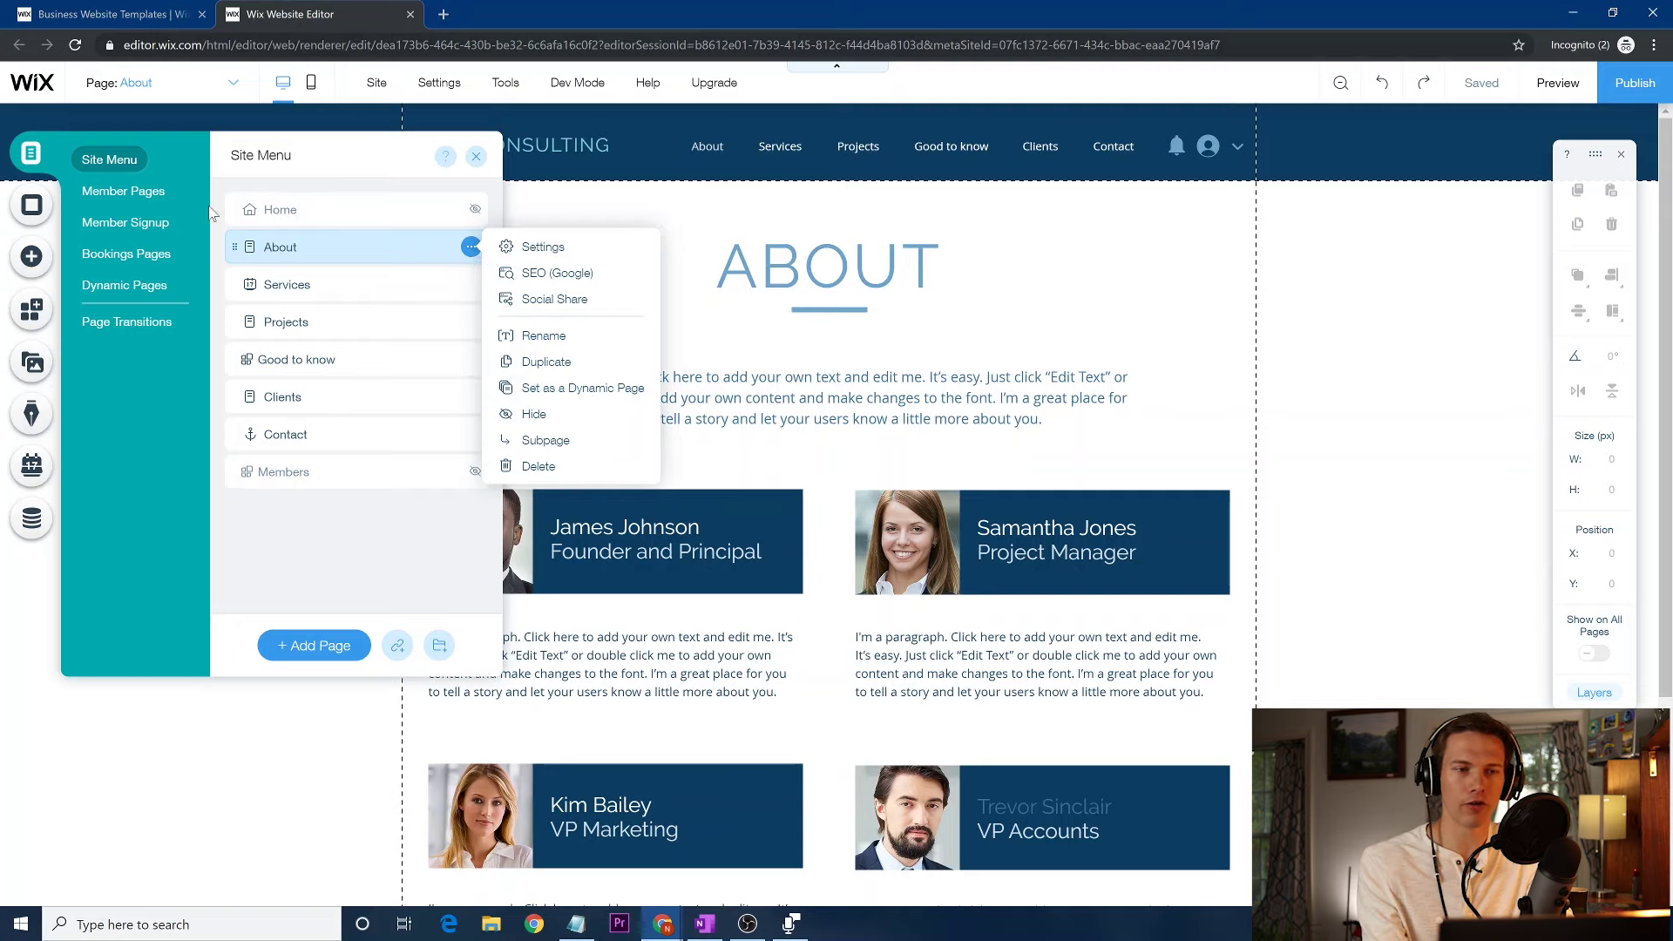
left_click(159, 102)
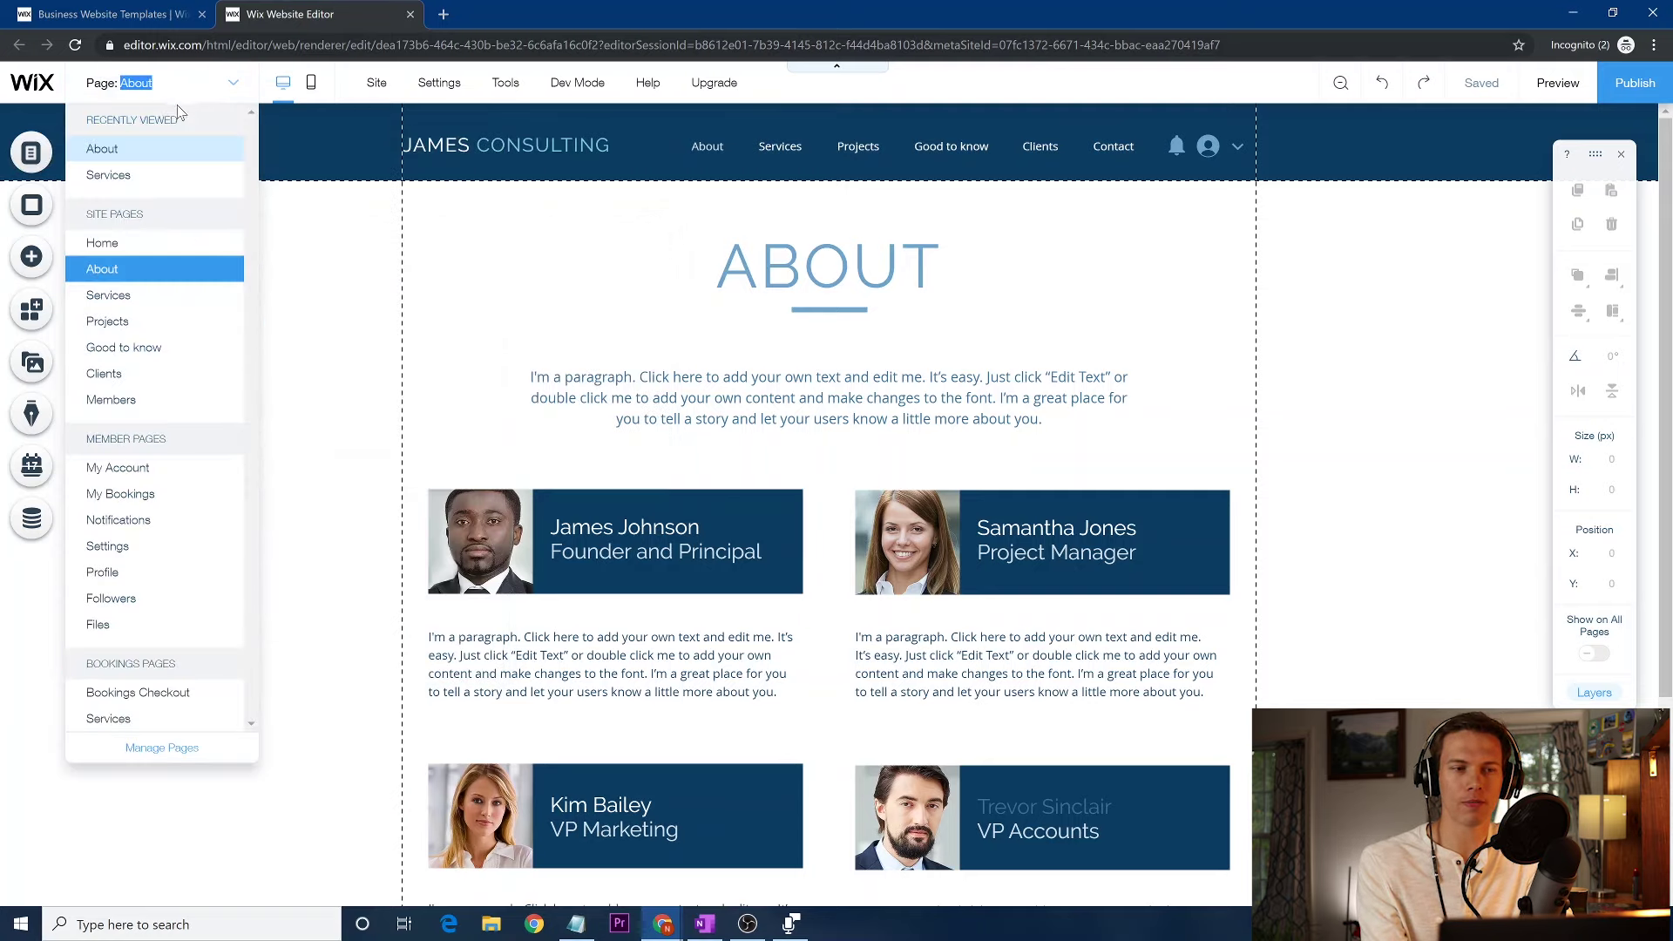
Switch the About page to the mobile editor, skip the mobile introduction, view the layout and return to the desktop view
left_click(283, 92)
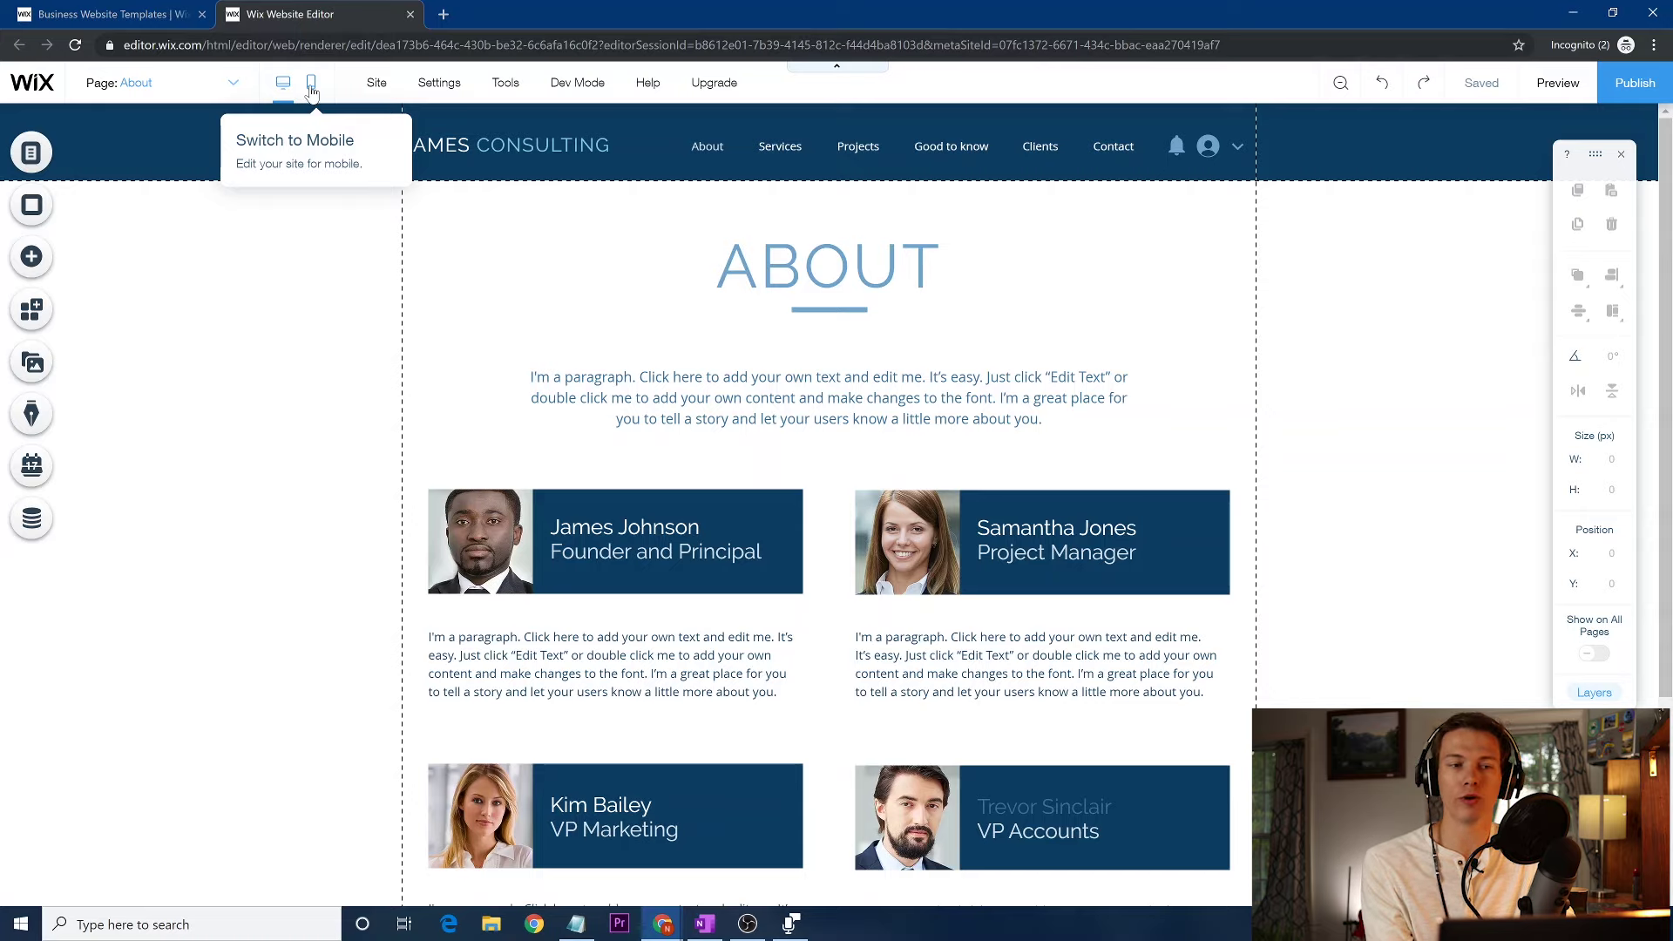
left_click(310, 88)
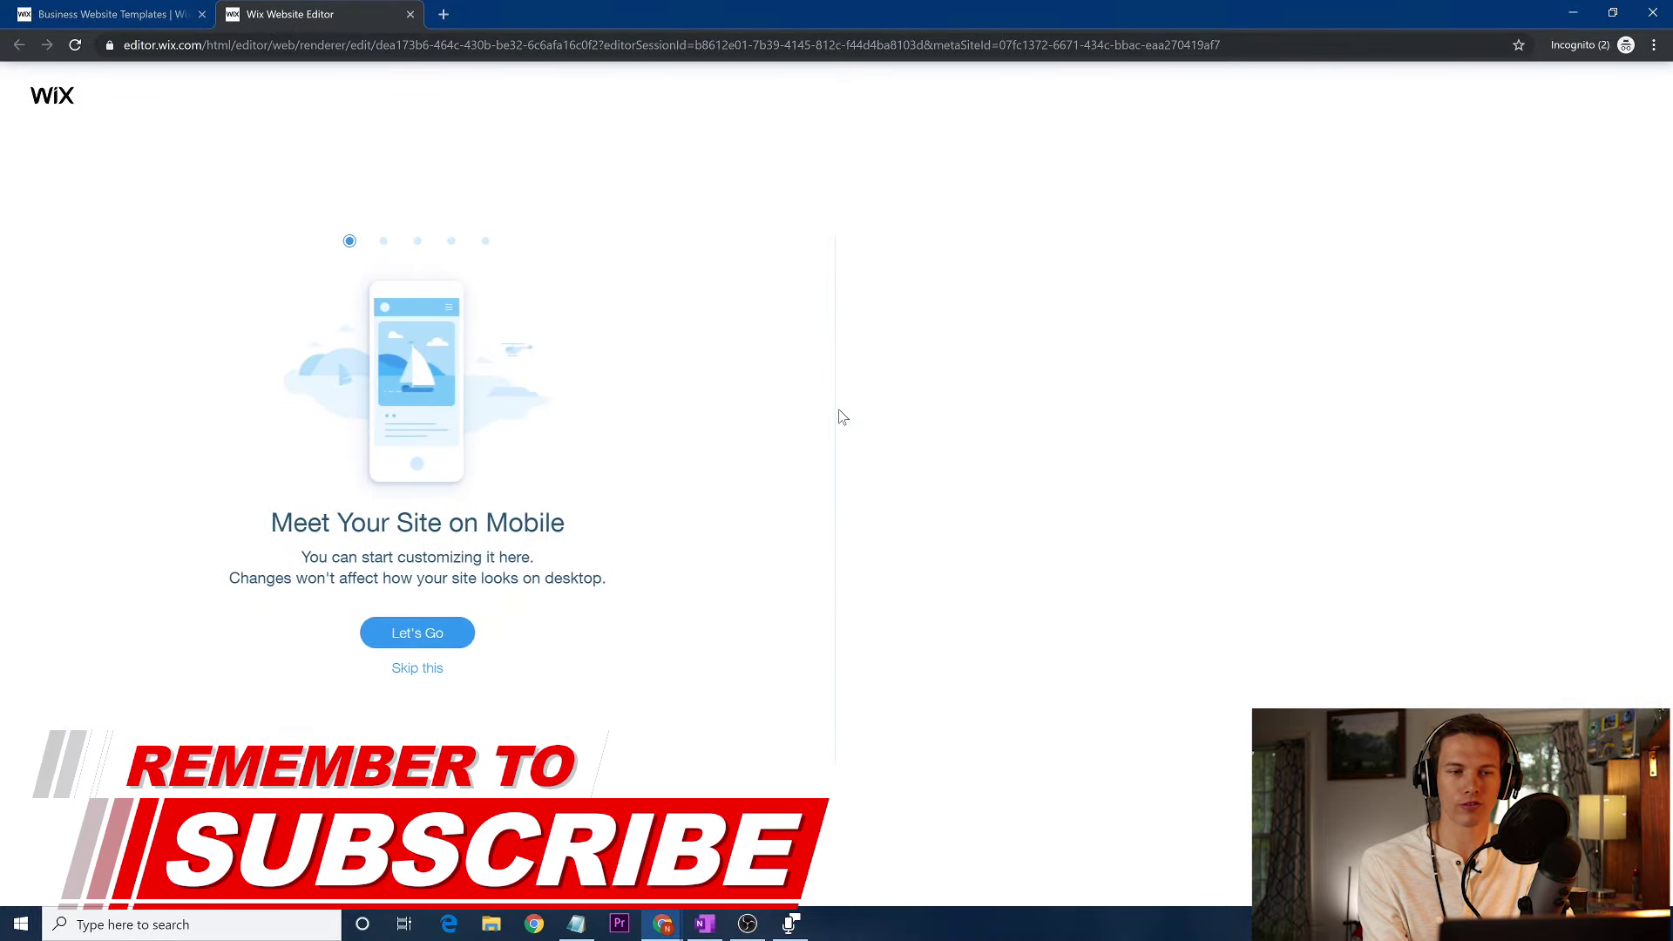
left_click(430, 673)
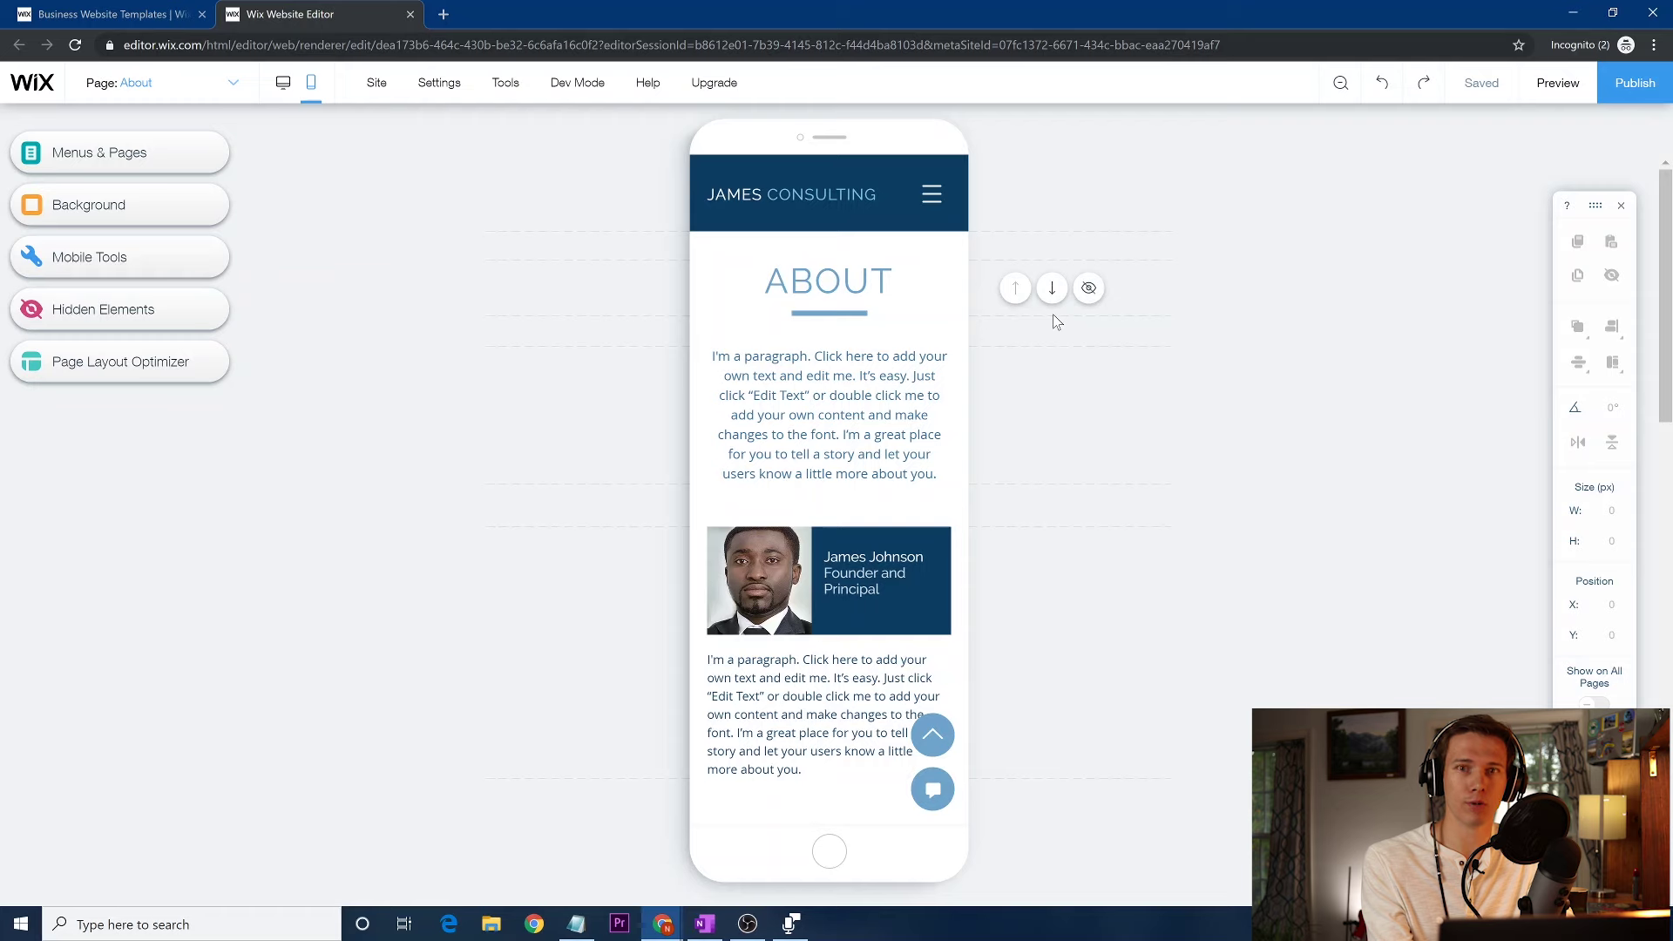
left_click(282, 84)
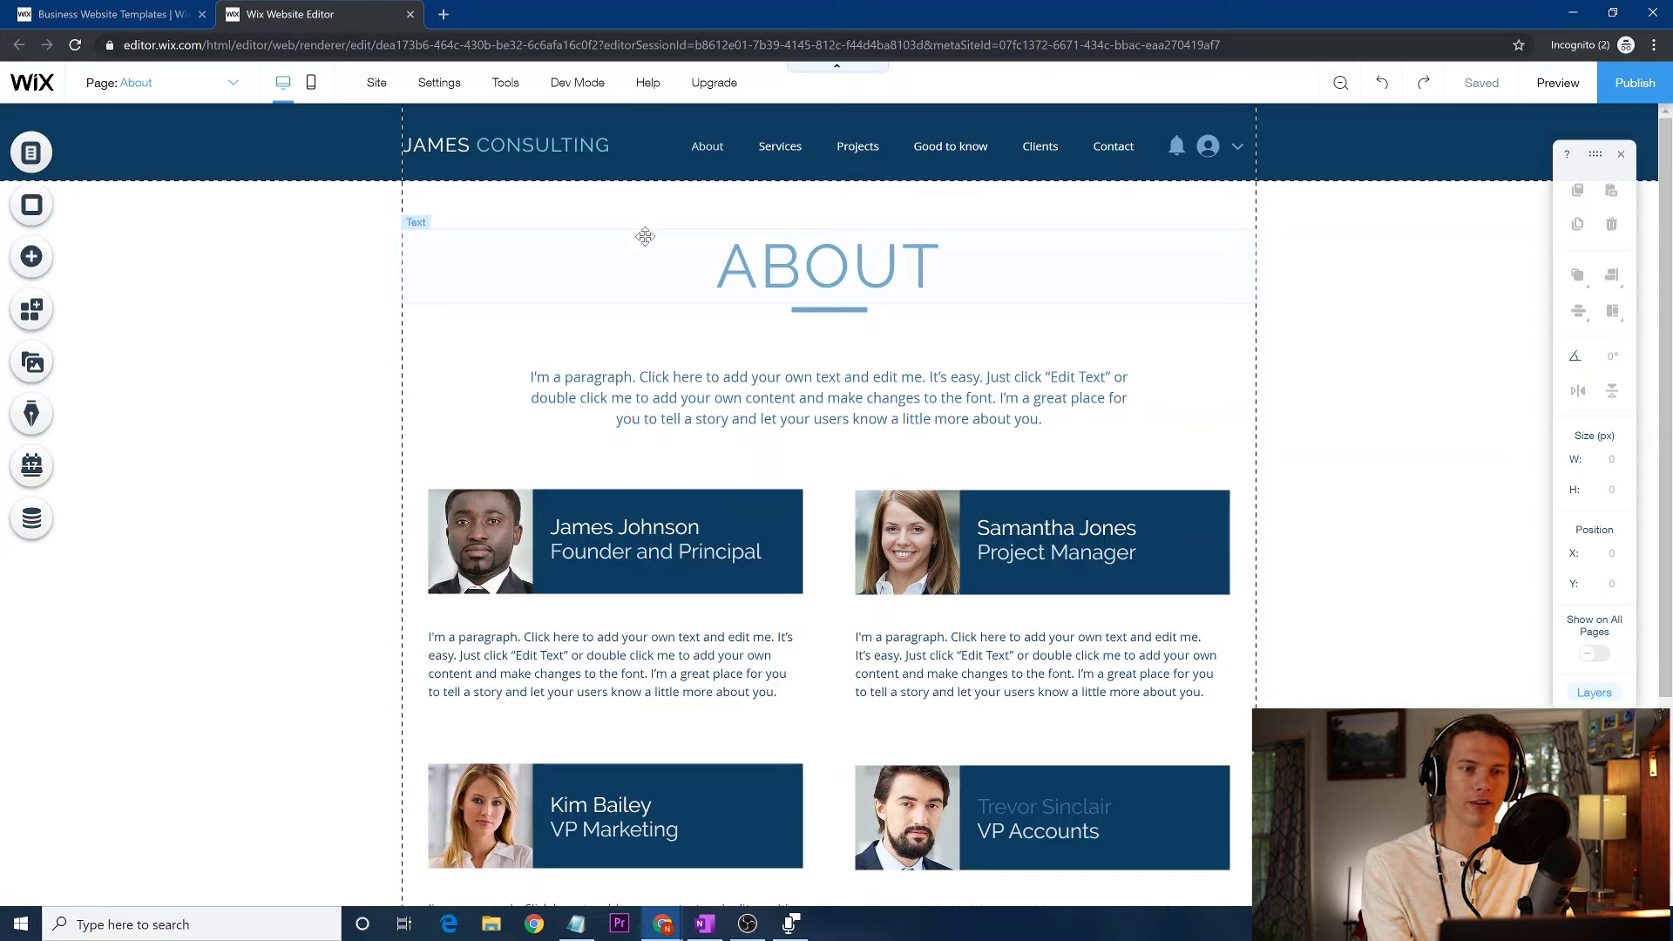
Preview the site, check its About and Services pages and go back to the editor
left_click(379, 85)
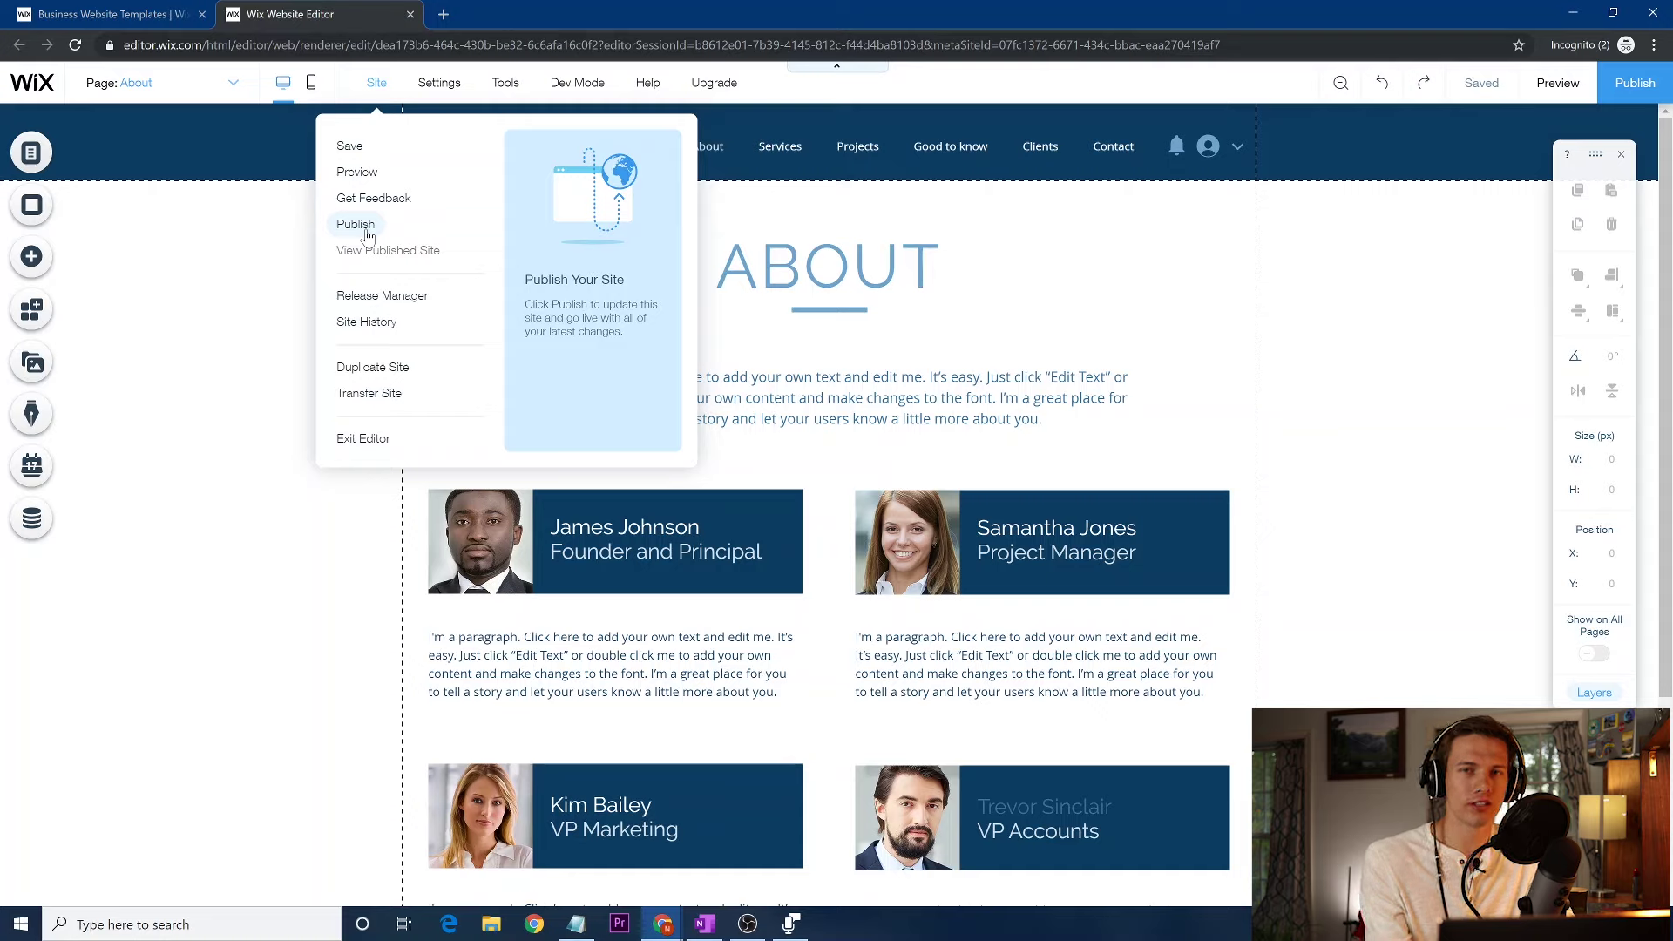
left_click(359, 173)
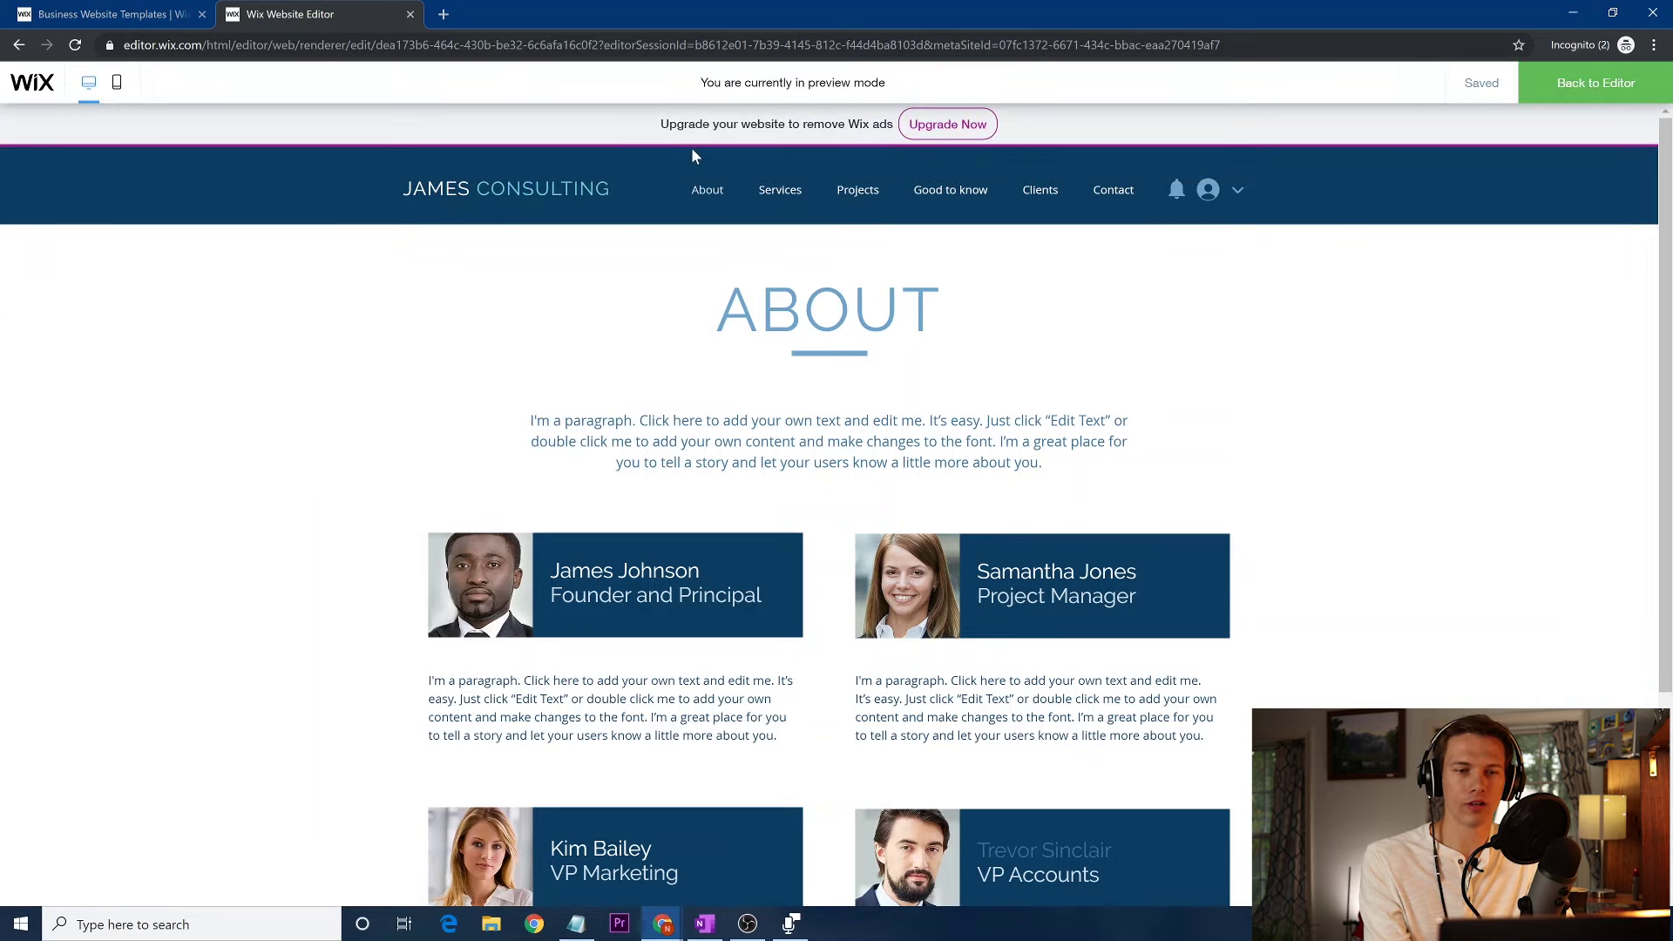
left_click(716, 199)
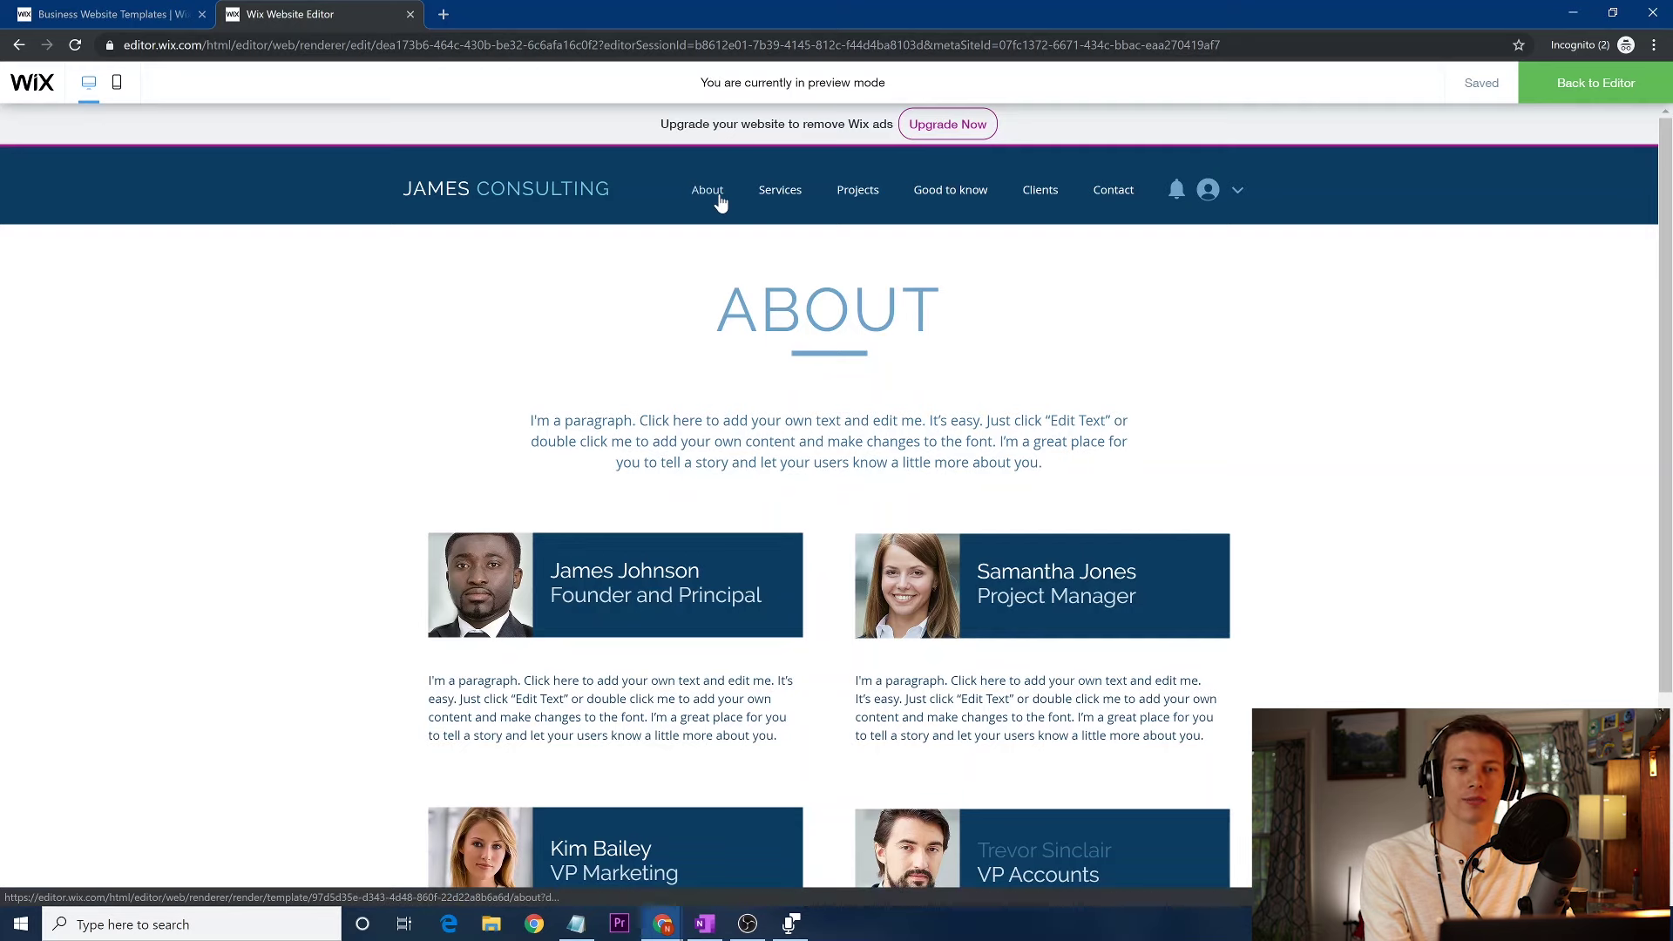
left_click(787, 190)
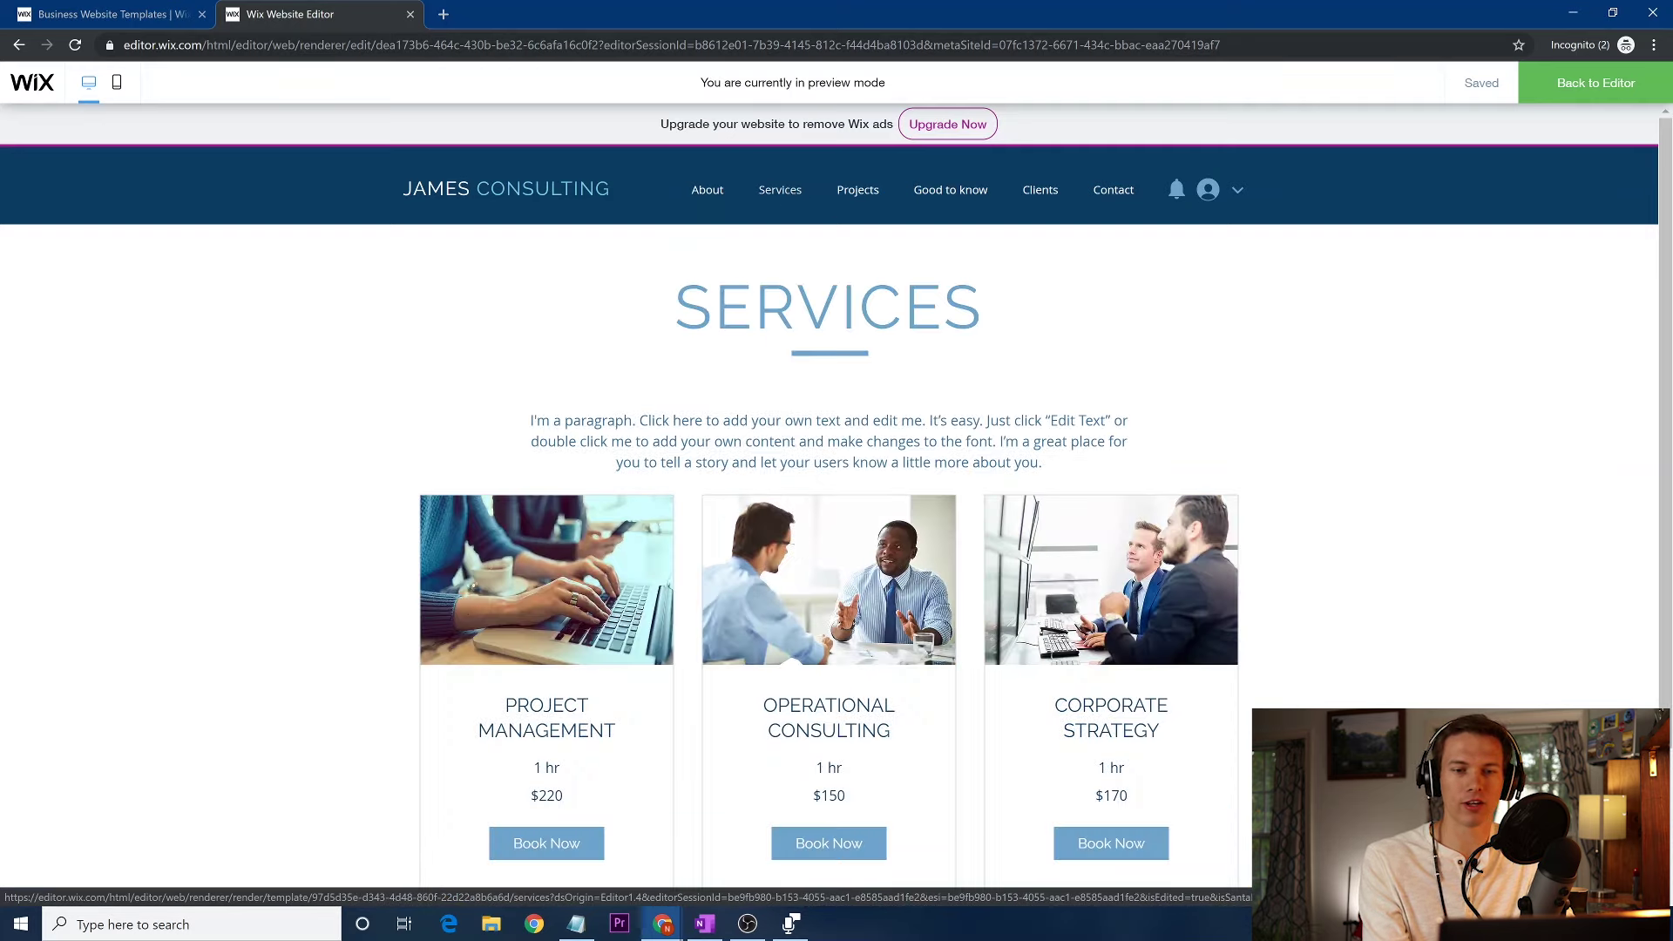
scroll(787, 194, "down", 3)
scroll(787, 193, "up", 3)
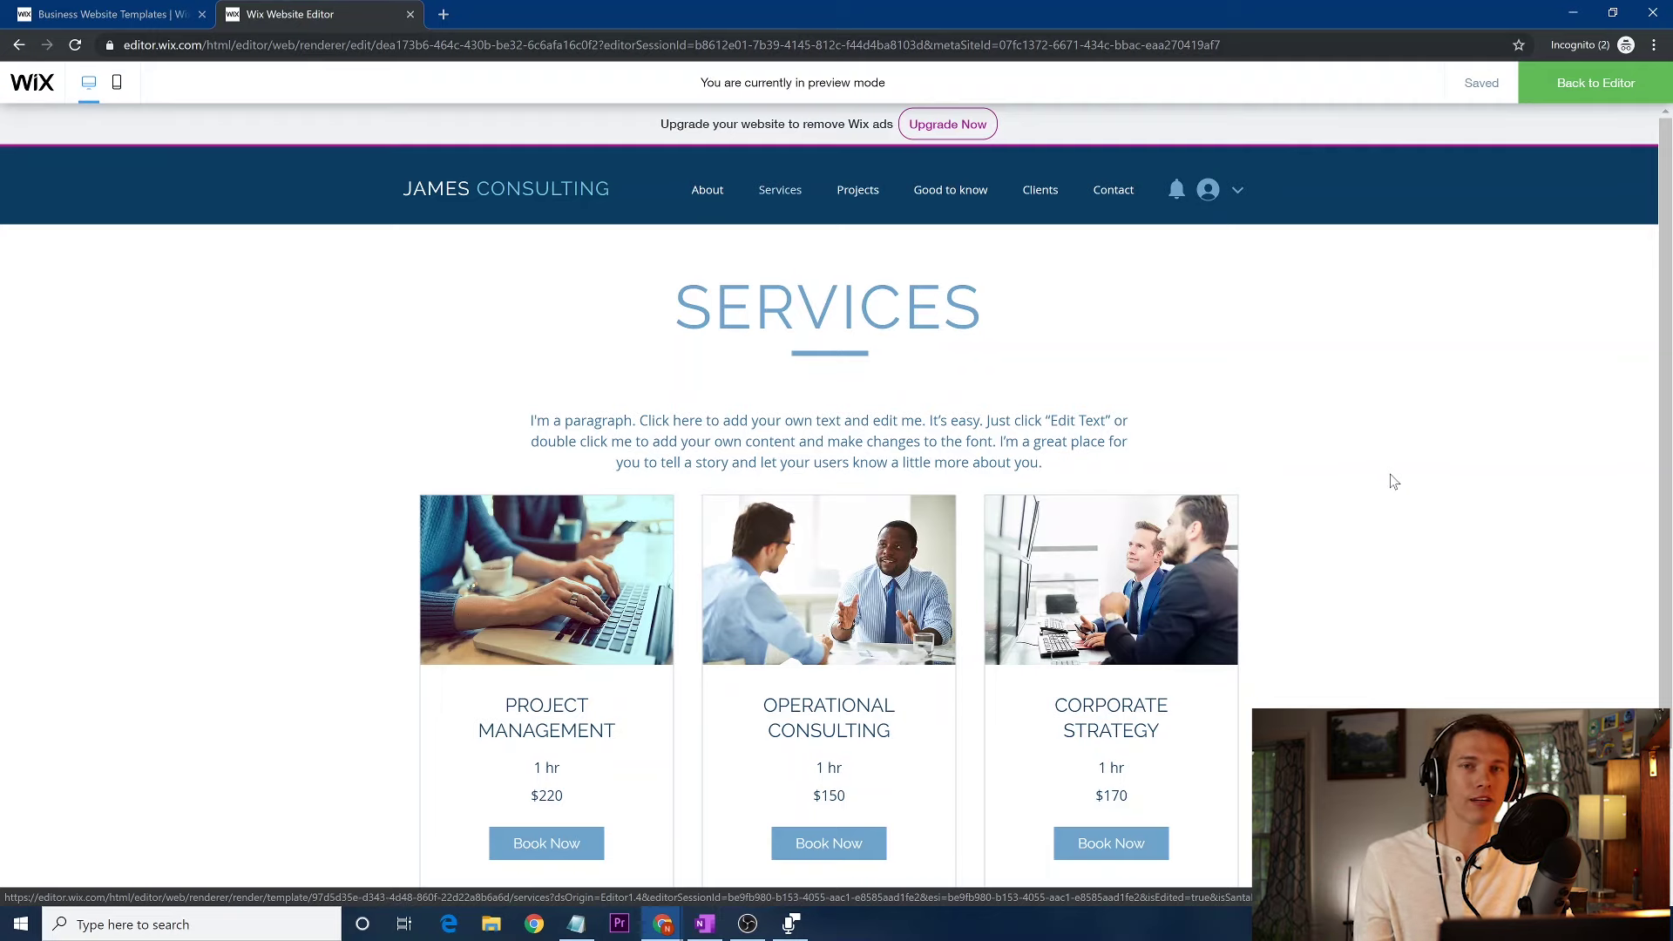
left_click(1586, 94)
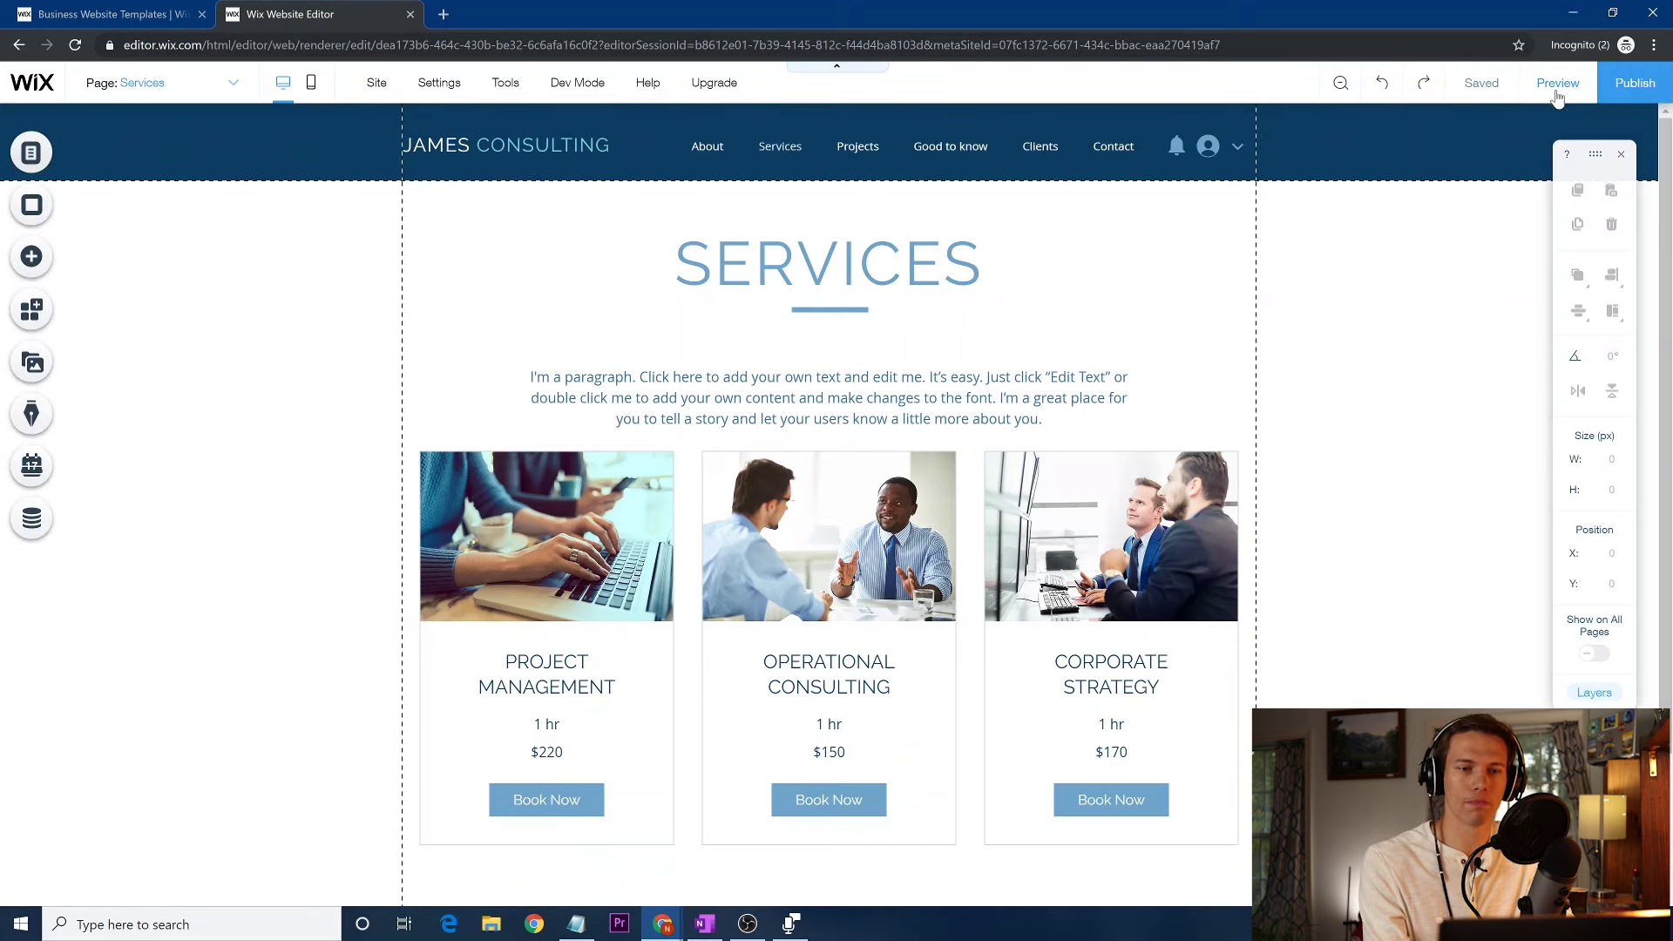
Start connecting an already owned domain to the site and compare the features of the Website Premium plans
mouse_move(438, 92)
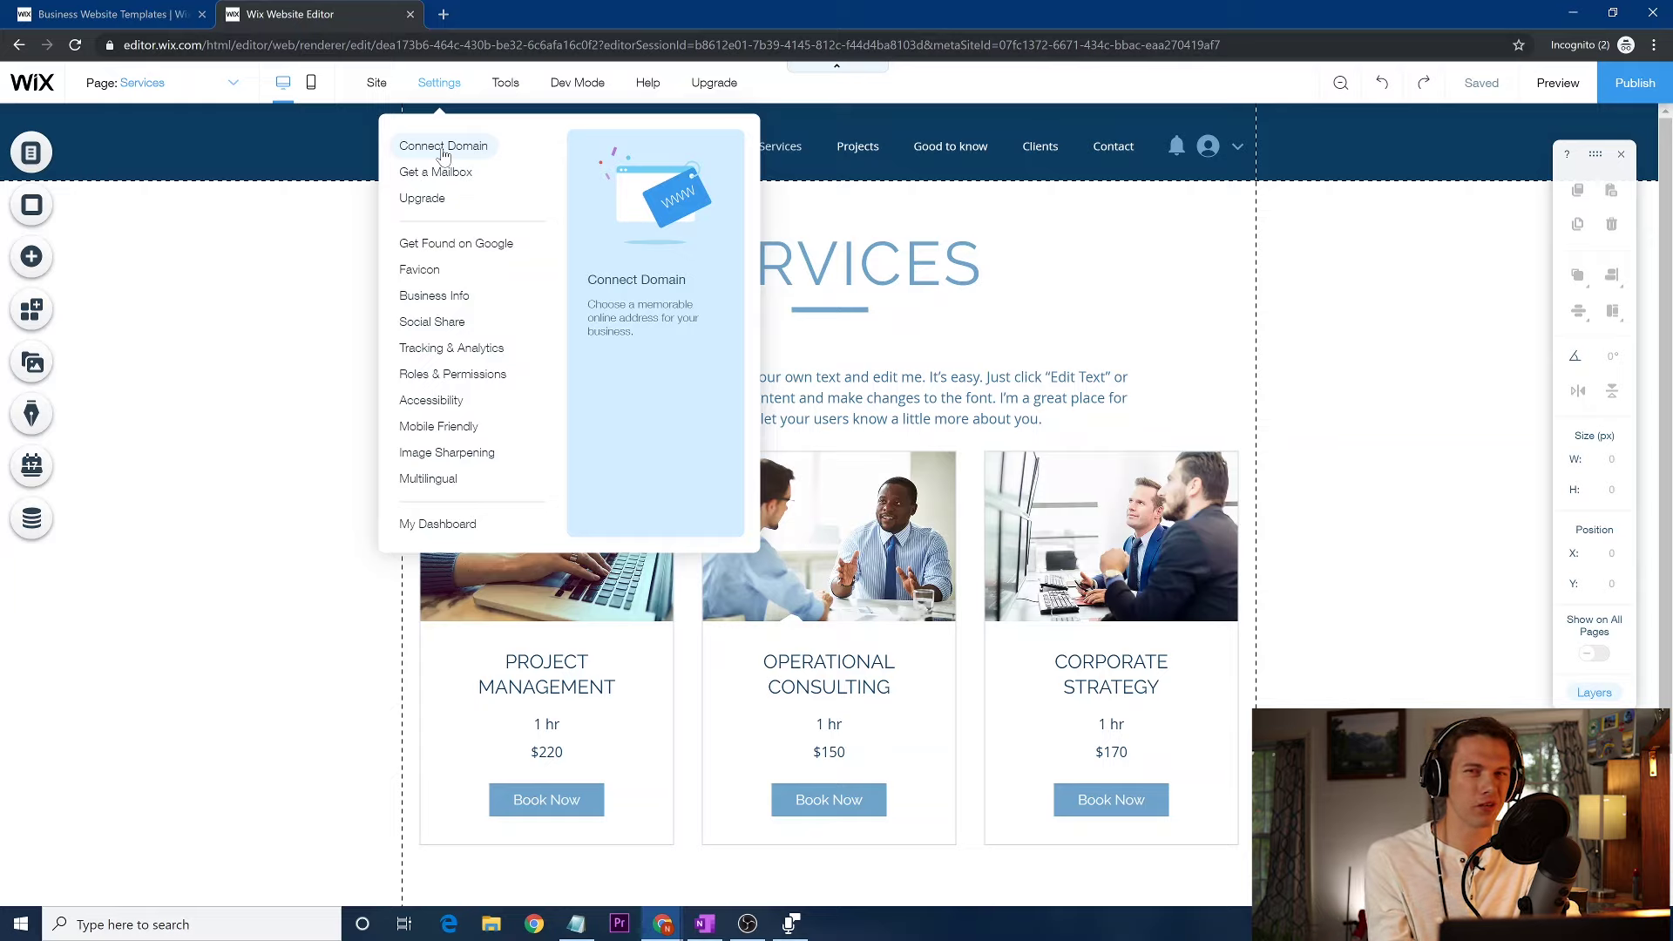
left_click(443, 148)
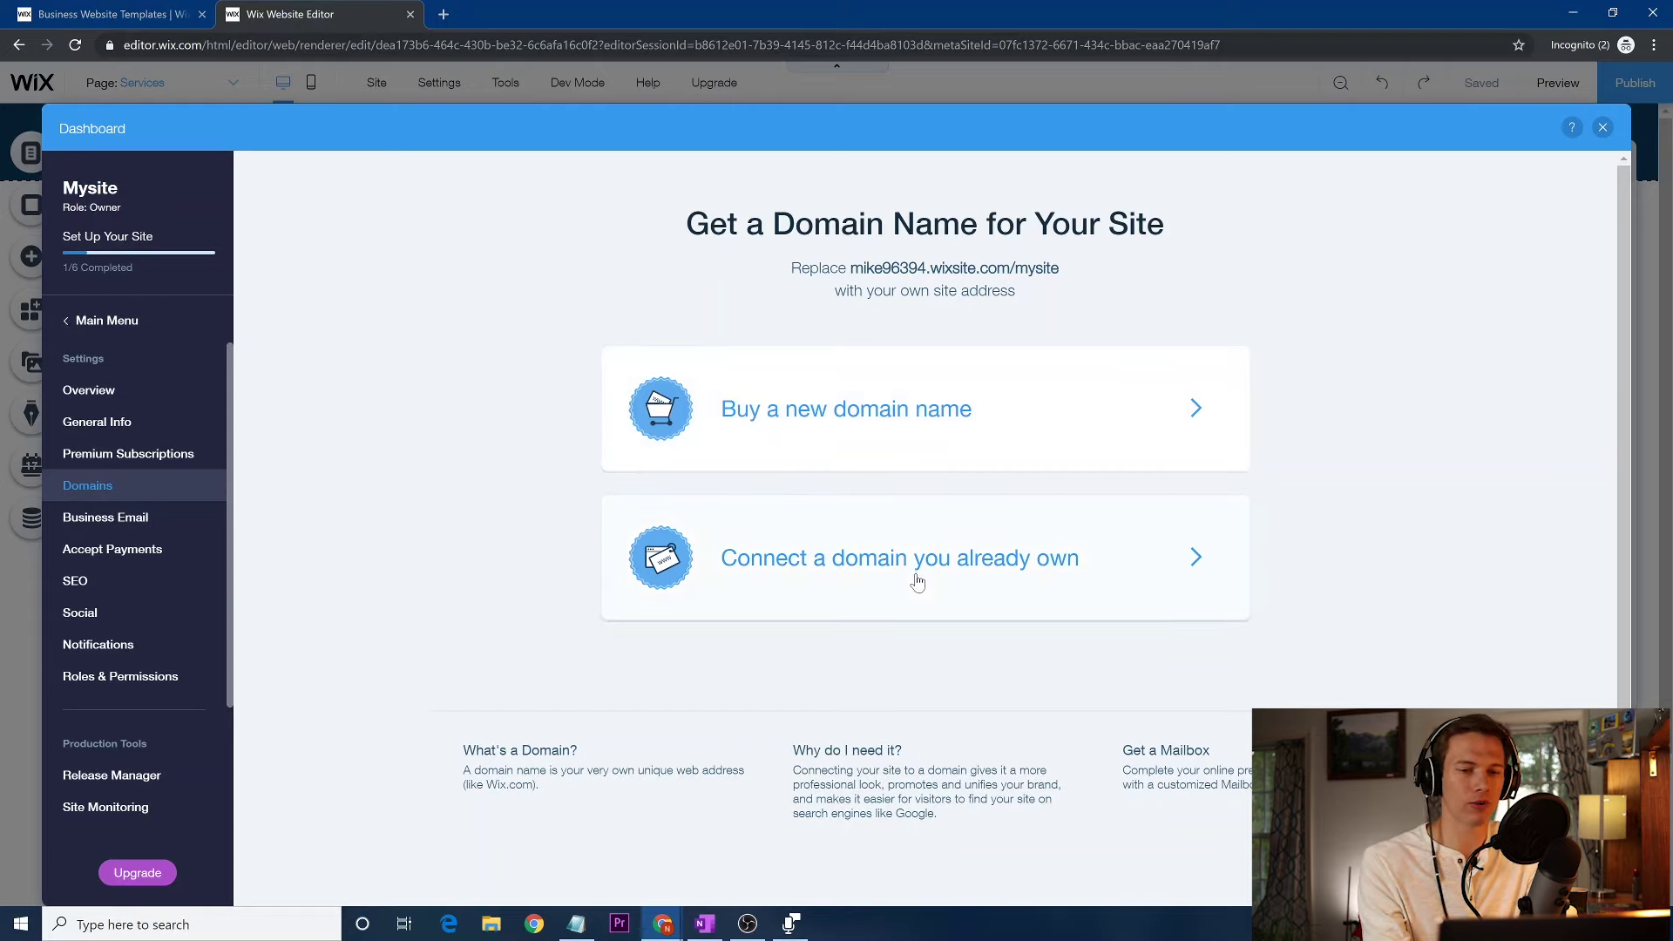
left_click(890, 562)
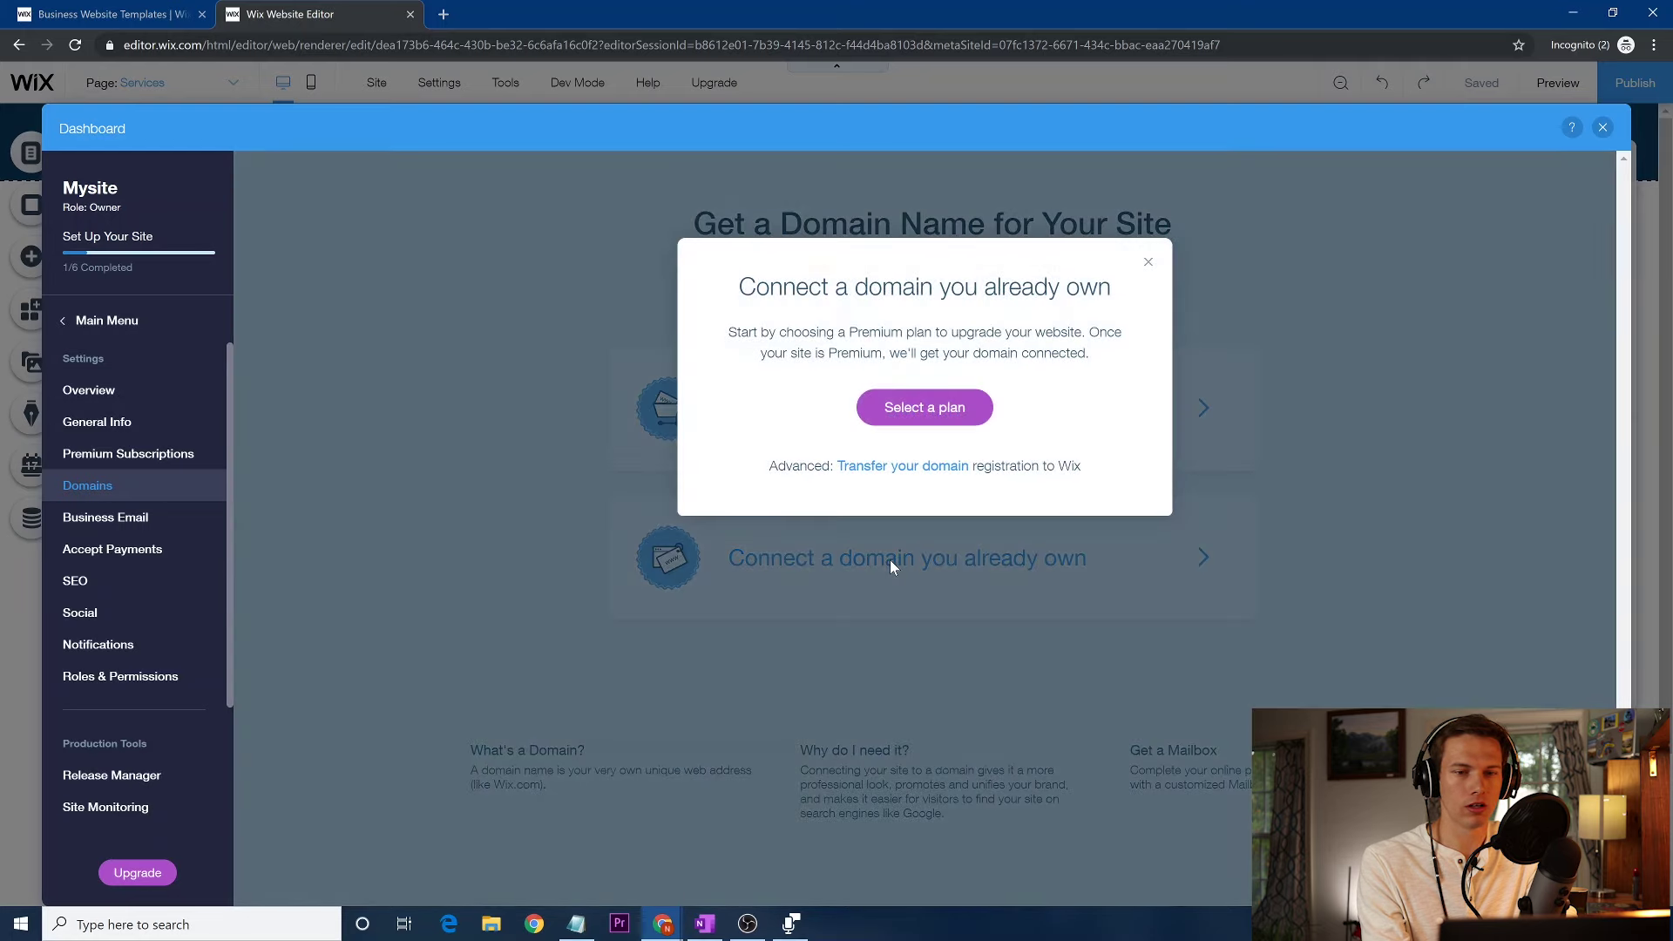
left_click(913, 410)
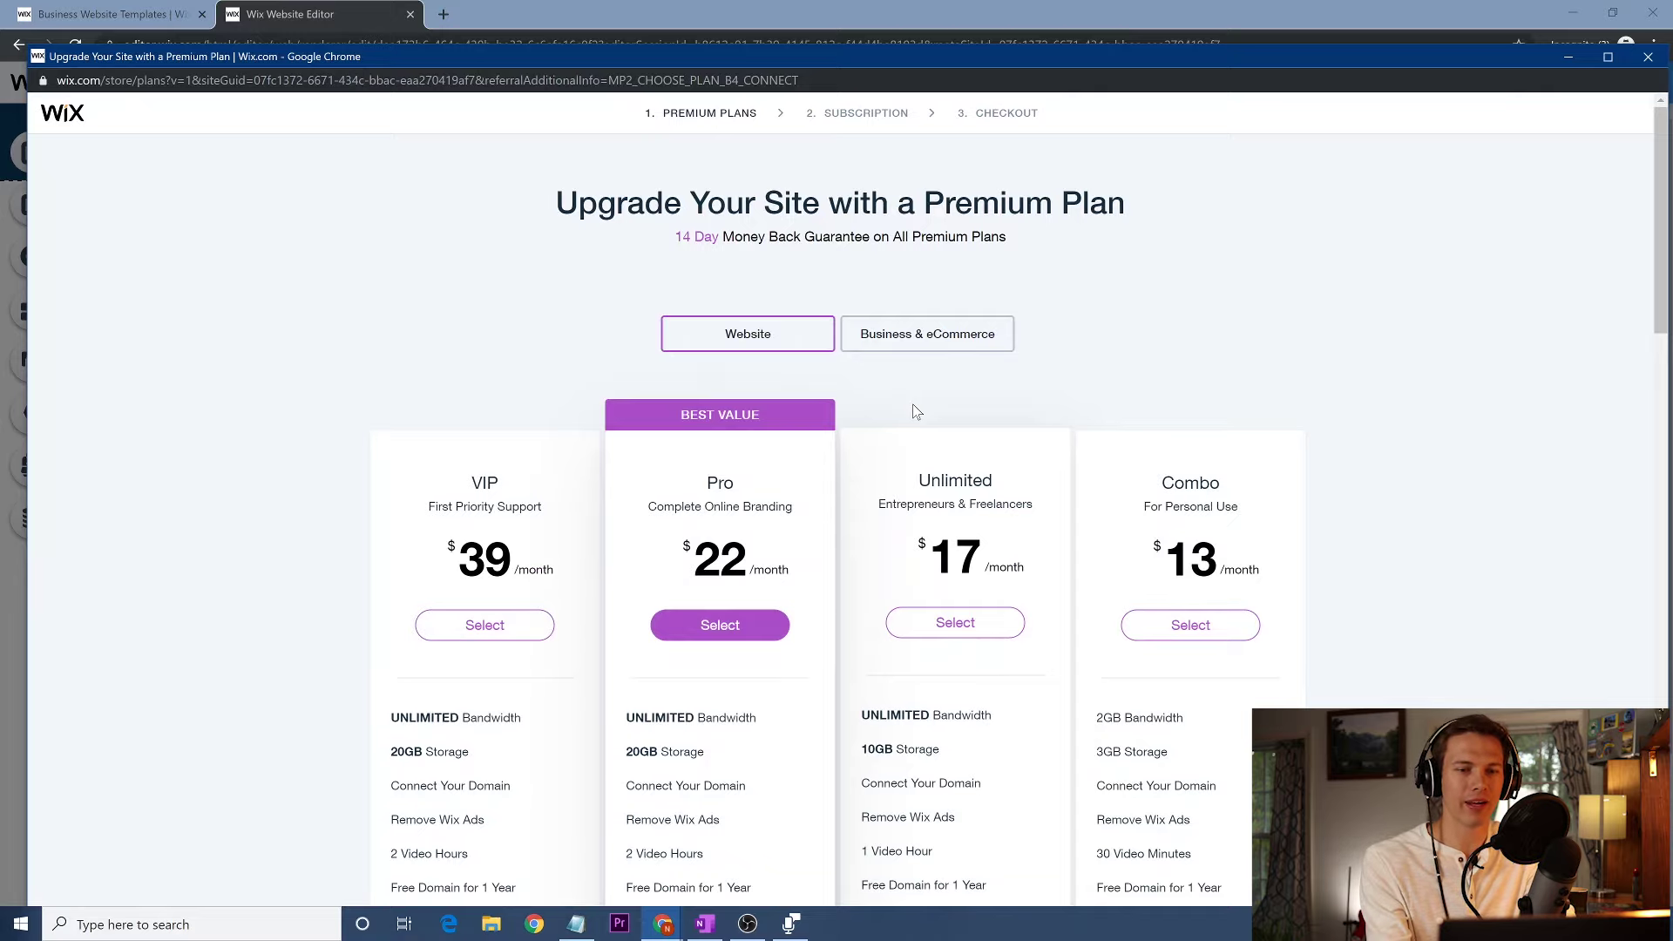
scroll(1149, 560, "down", 2)
scroll(1150, 560, "down", 1)
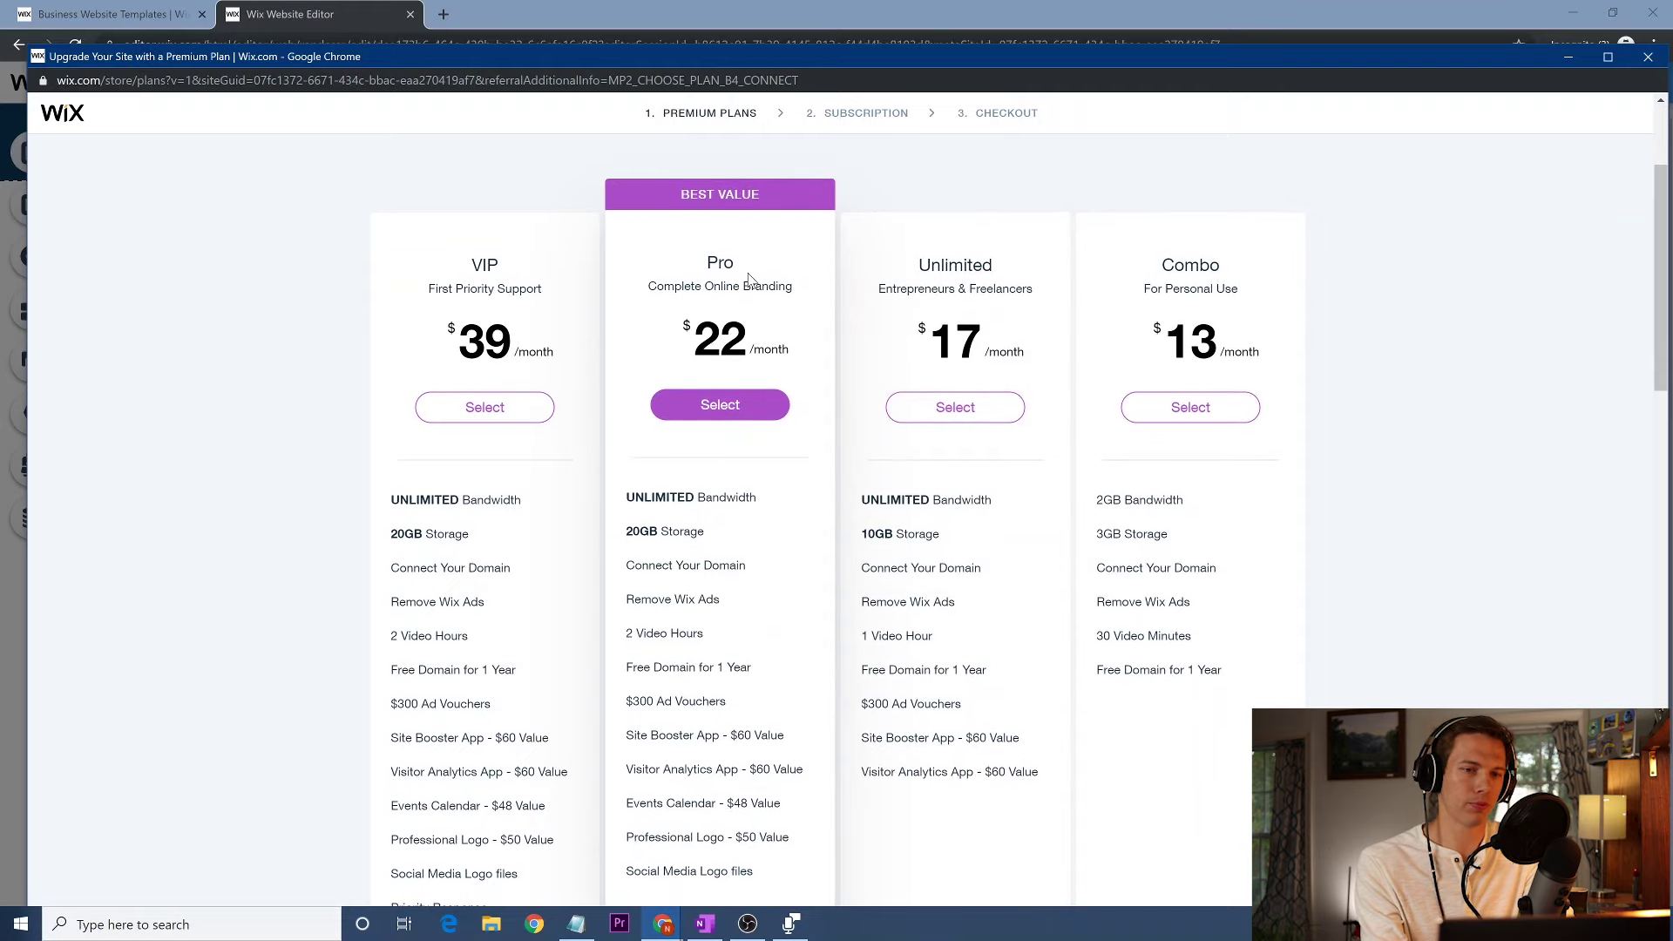
scroll(738, 601, "down", 1)
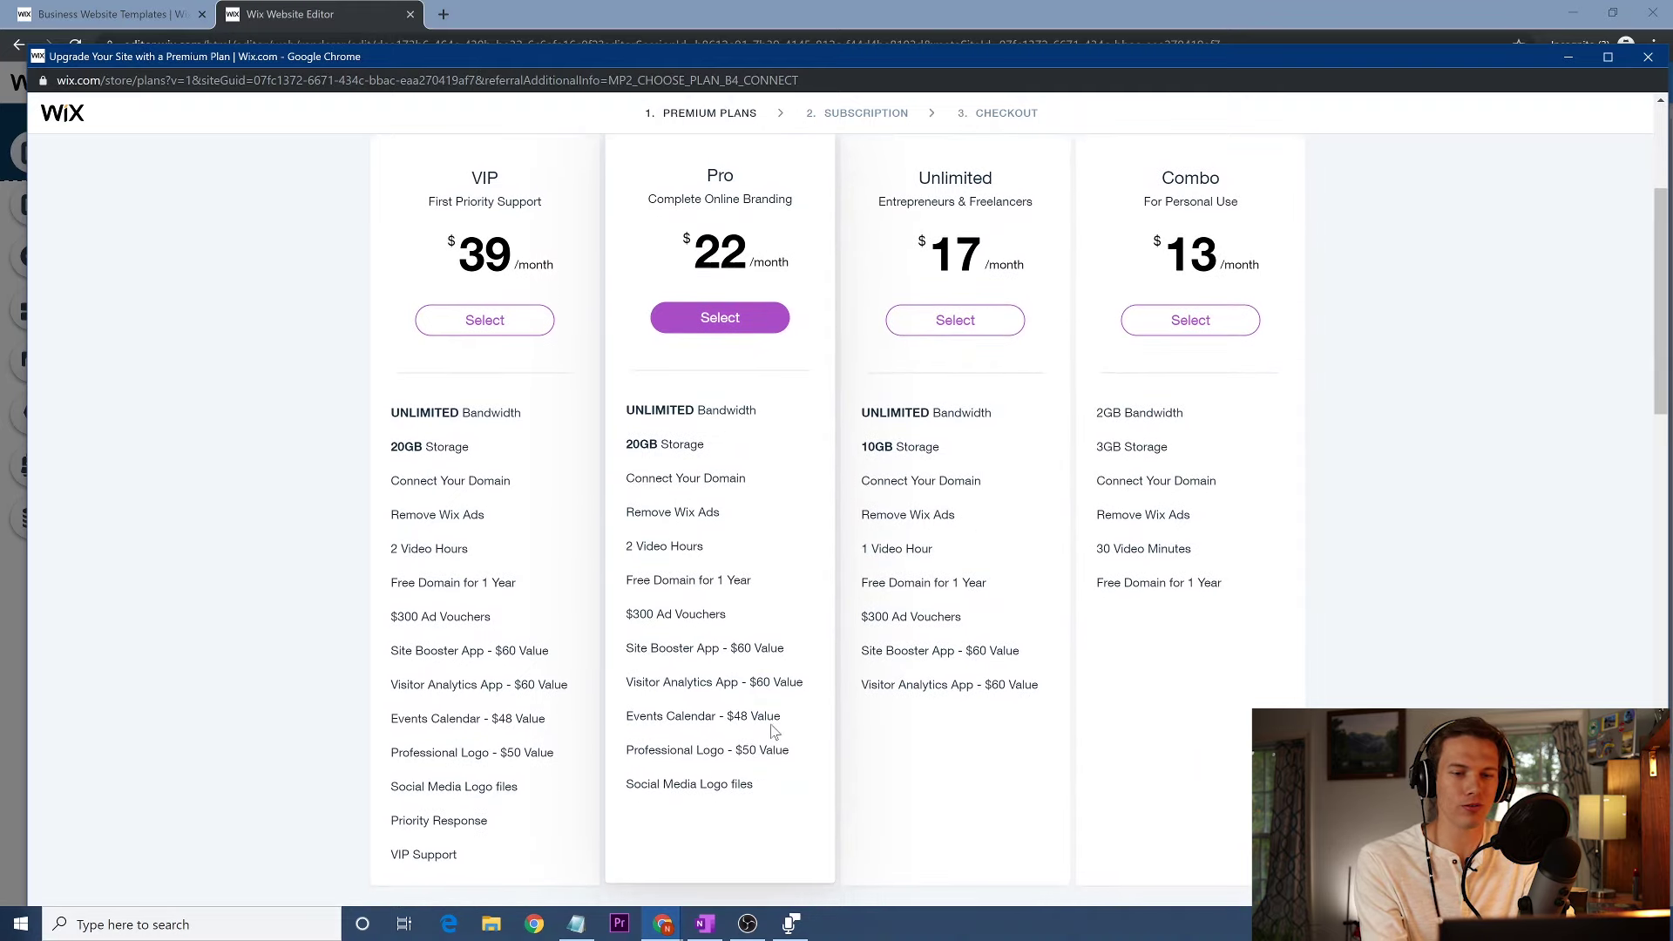
mouse_move(772, 731)
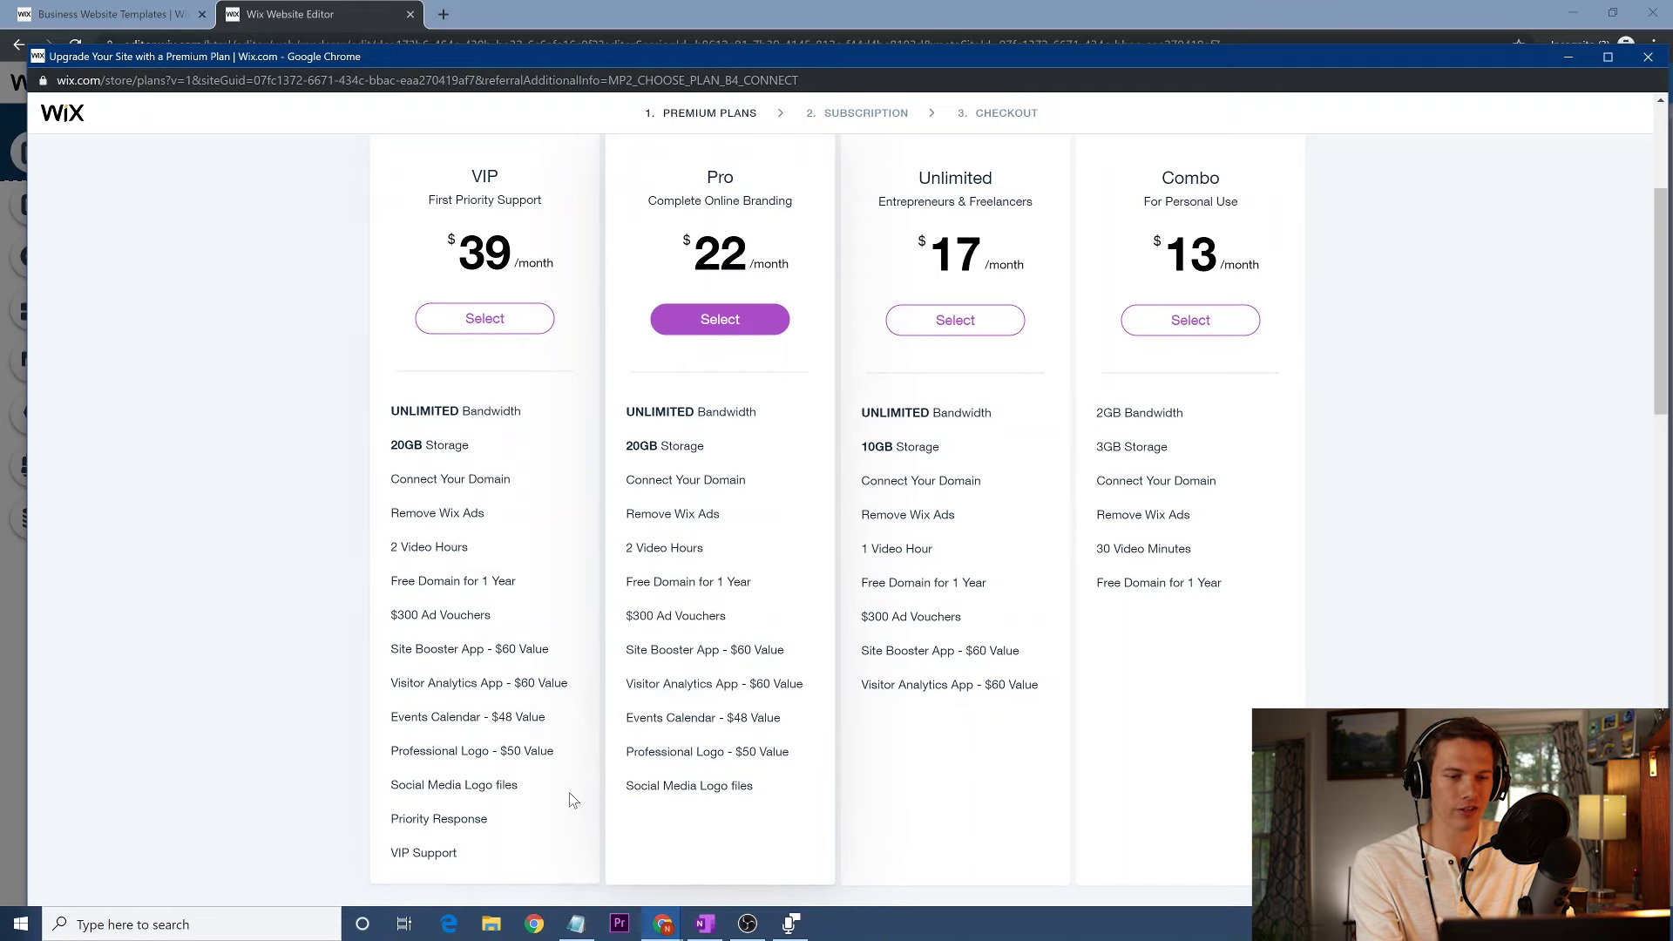
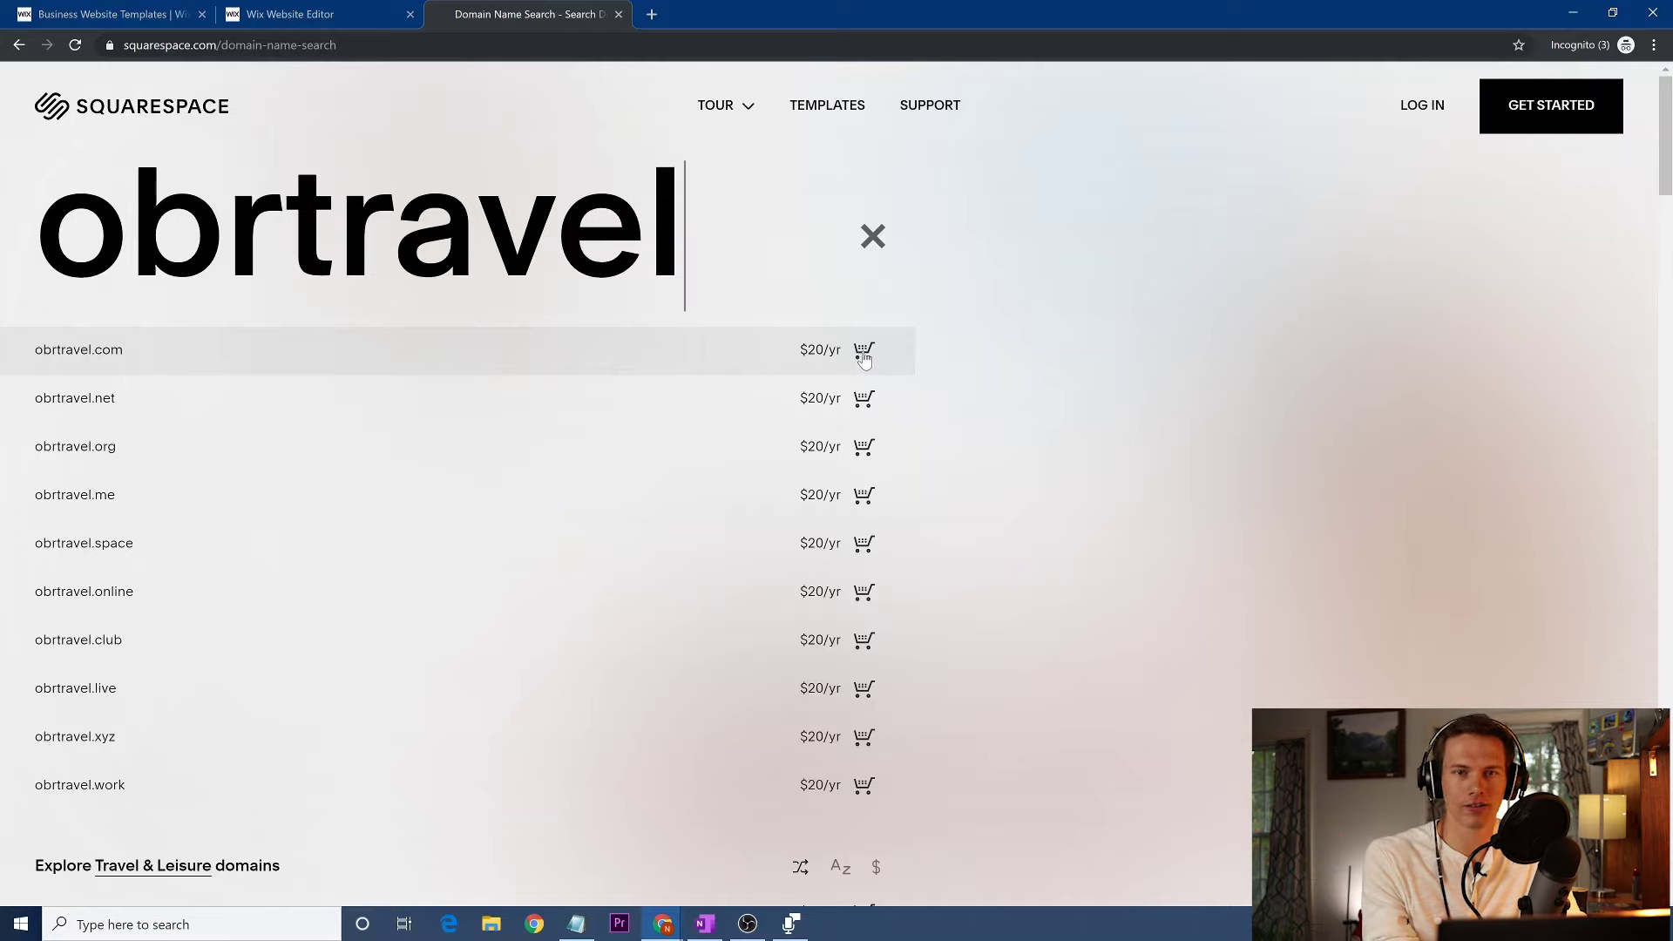
Add obrtravel.com to the cart on Squarespace, and submit it as the domain to connect in the Wix dashboard window
left_click(863, 353)
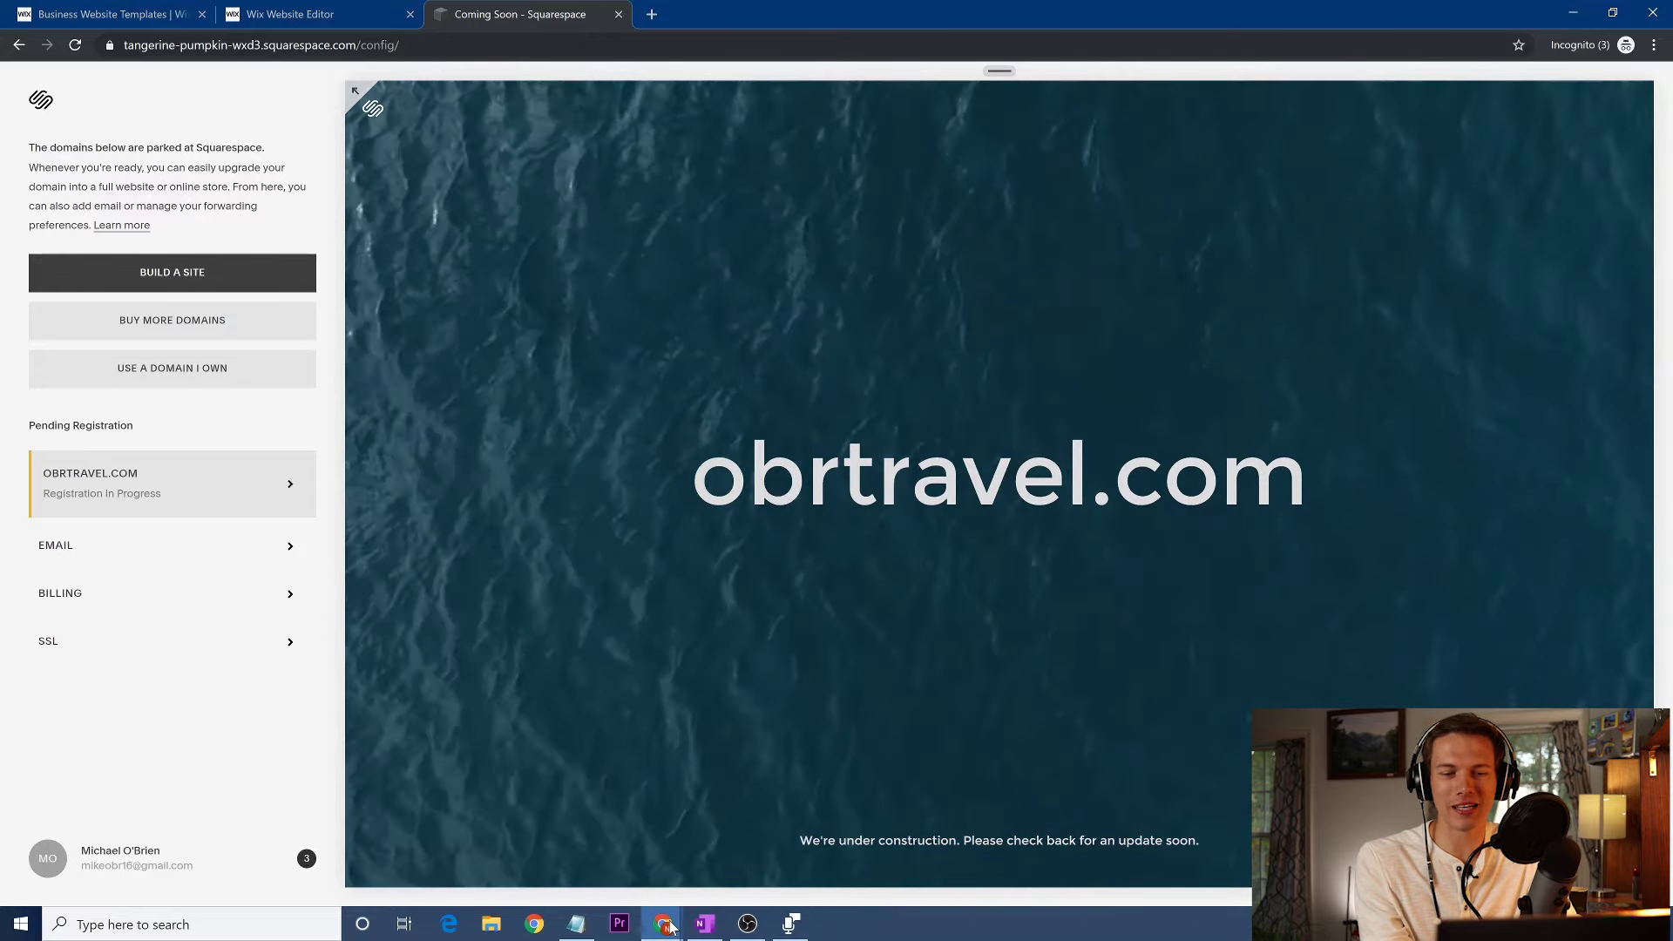
mouse_move(668, 927)
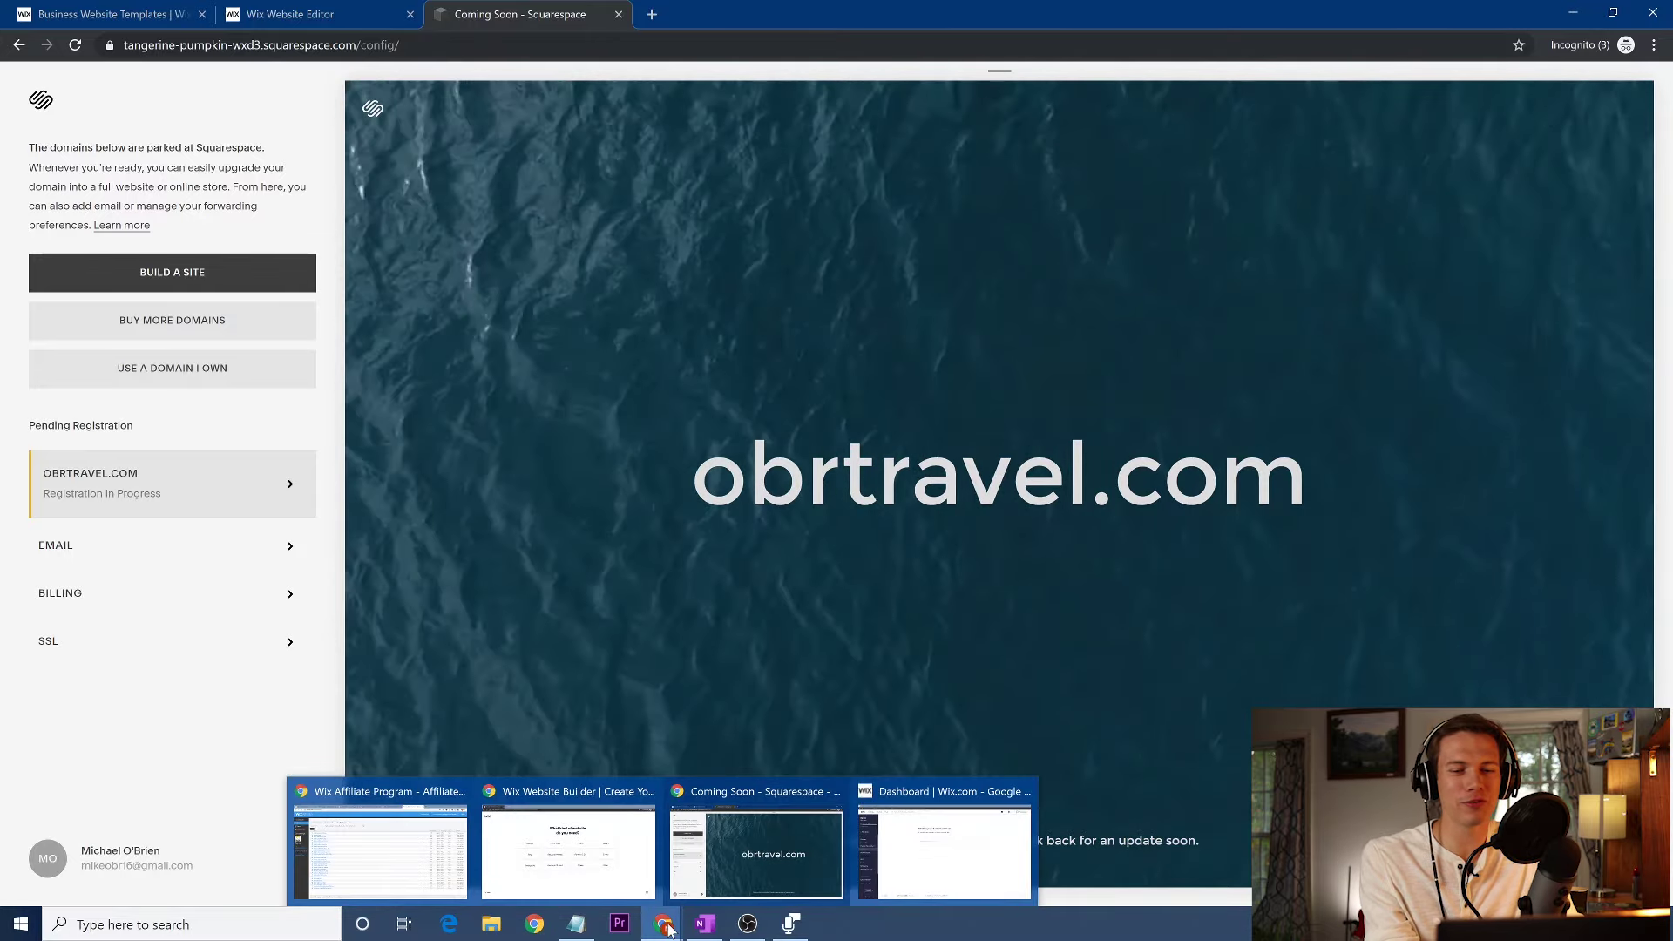
mouse_move(906, 840)
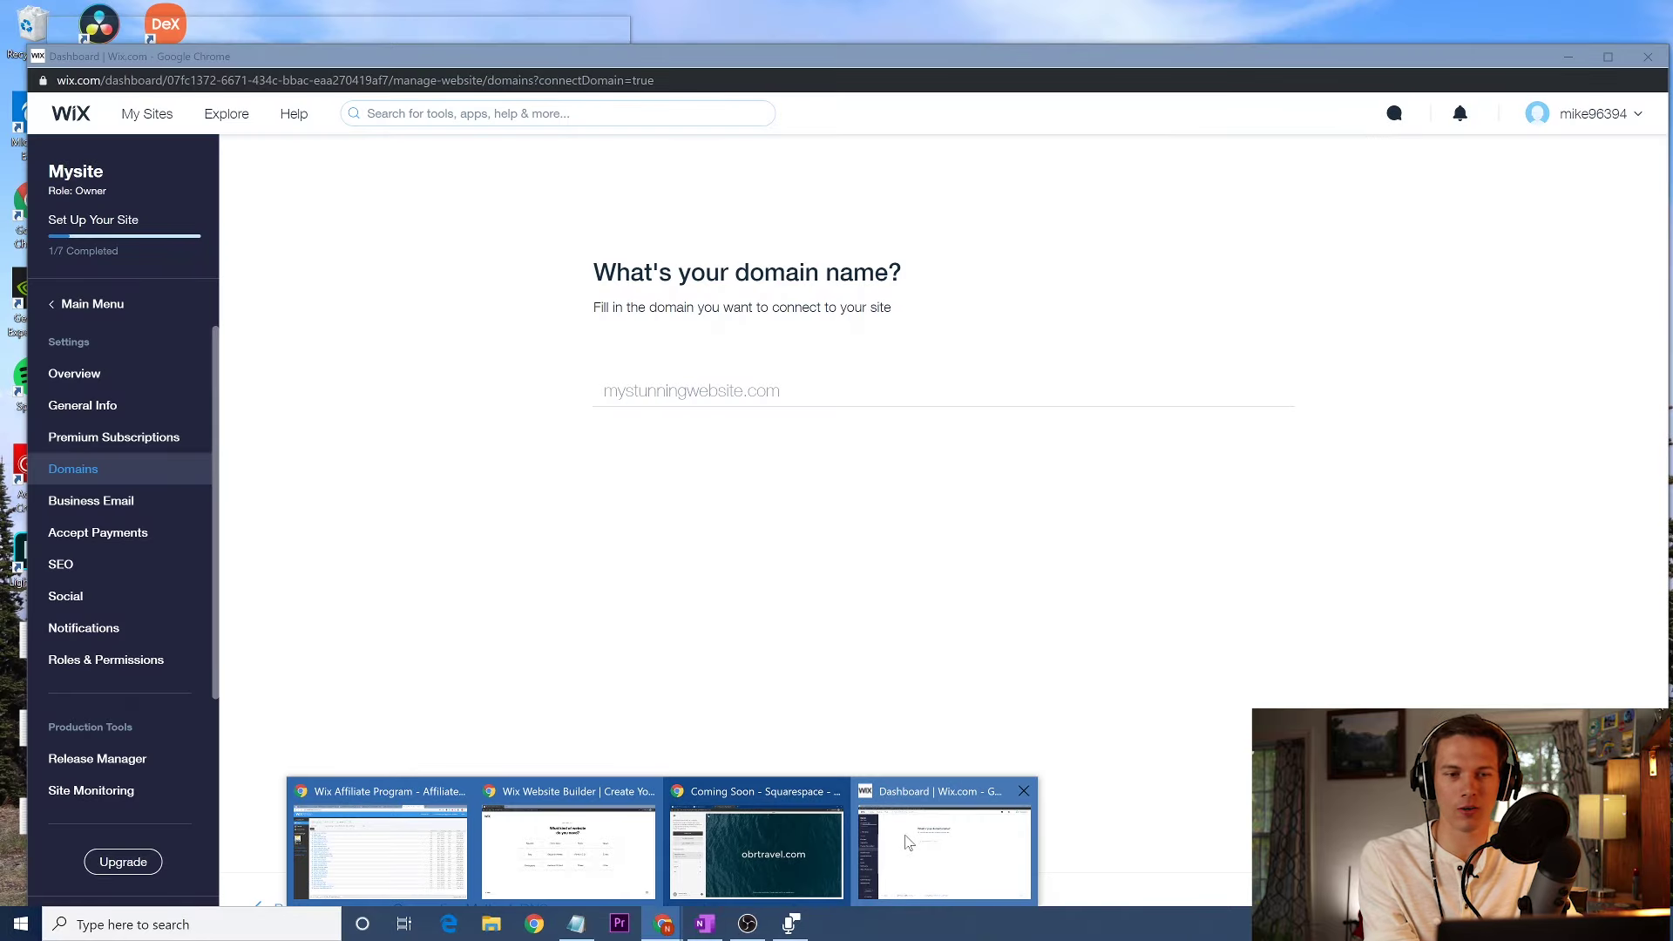
left_click(906, 841)
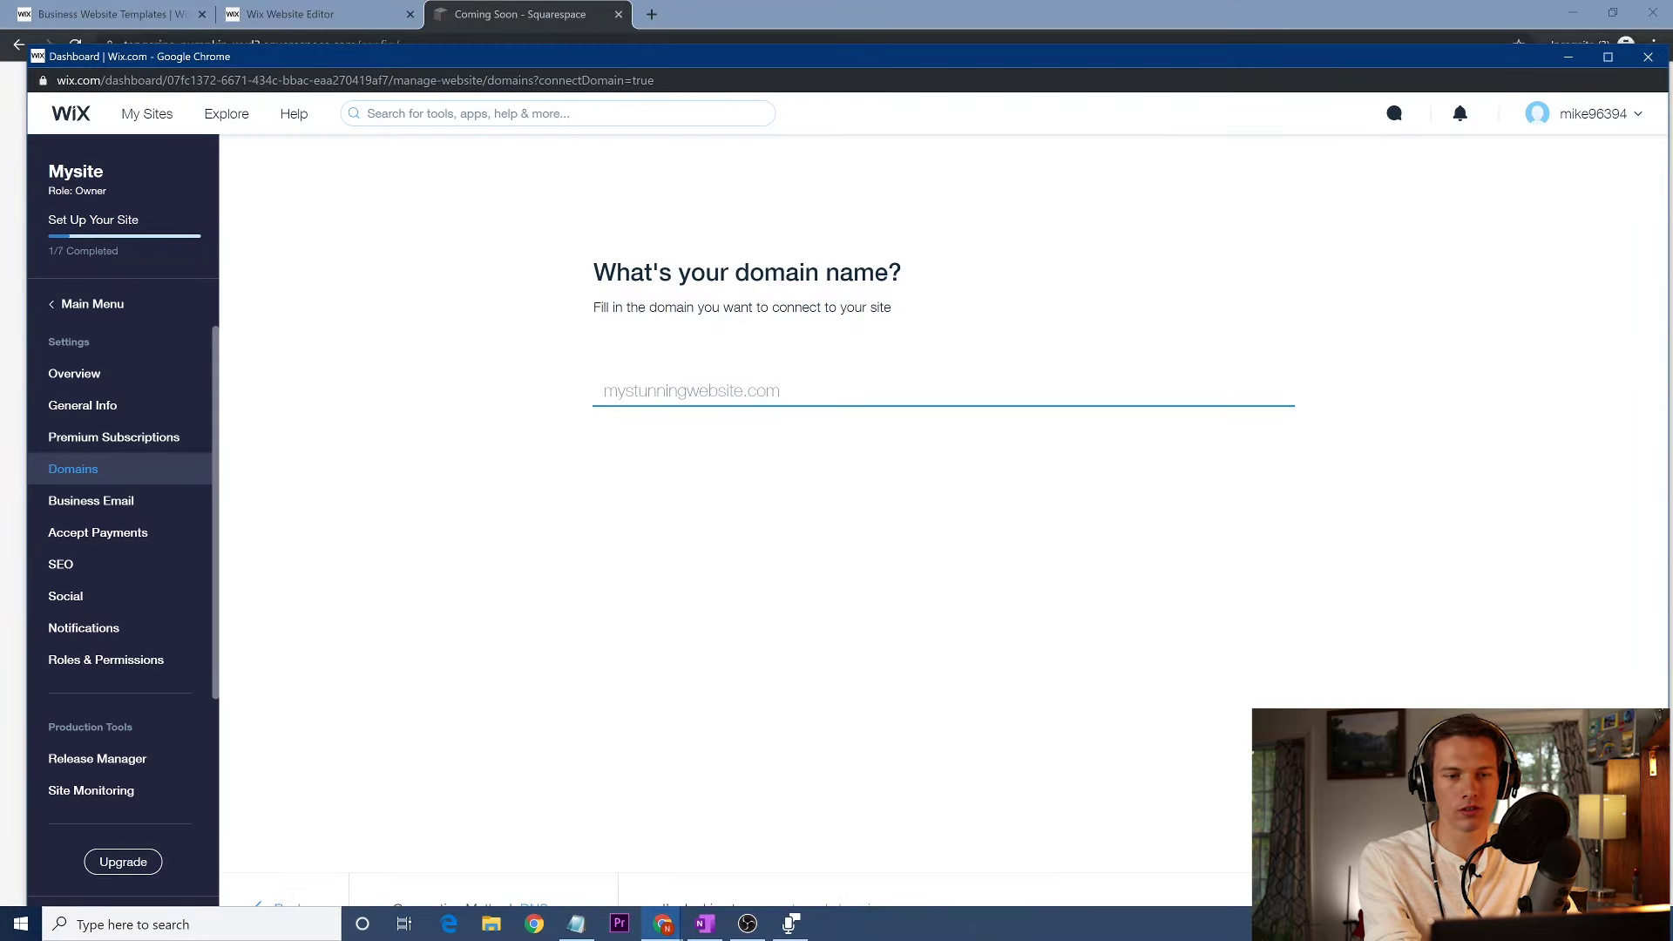
type("summertravel.com")
key("Return")
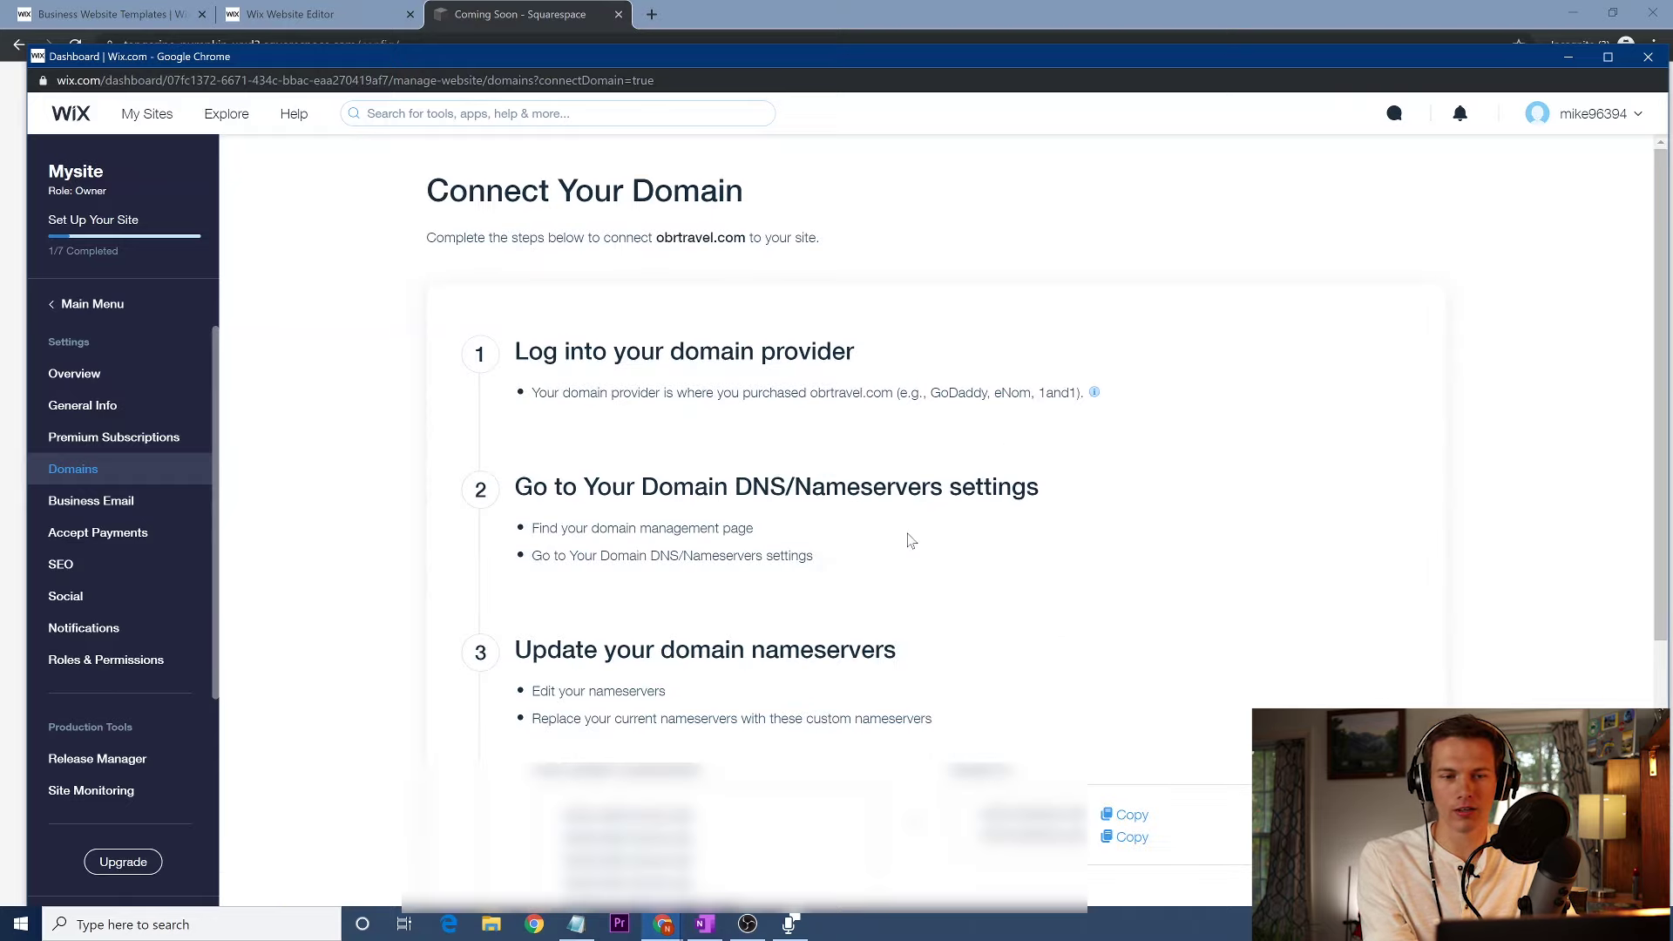
Review the Connect Your Domain instructions and copy the first replacement nameserver
scroll(910, 540, "down", 3)
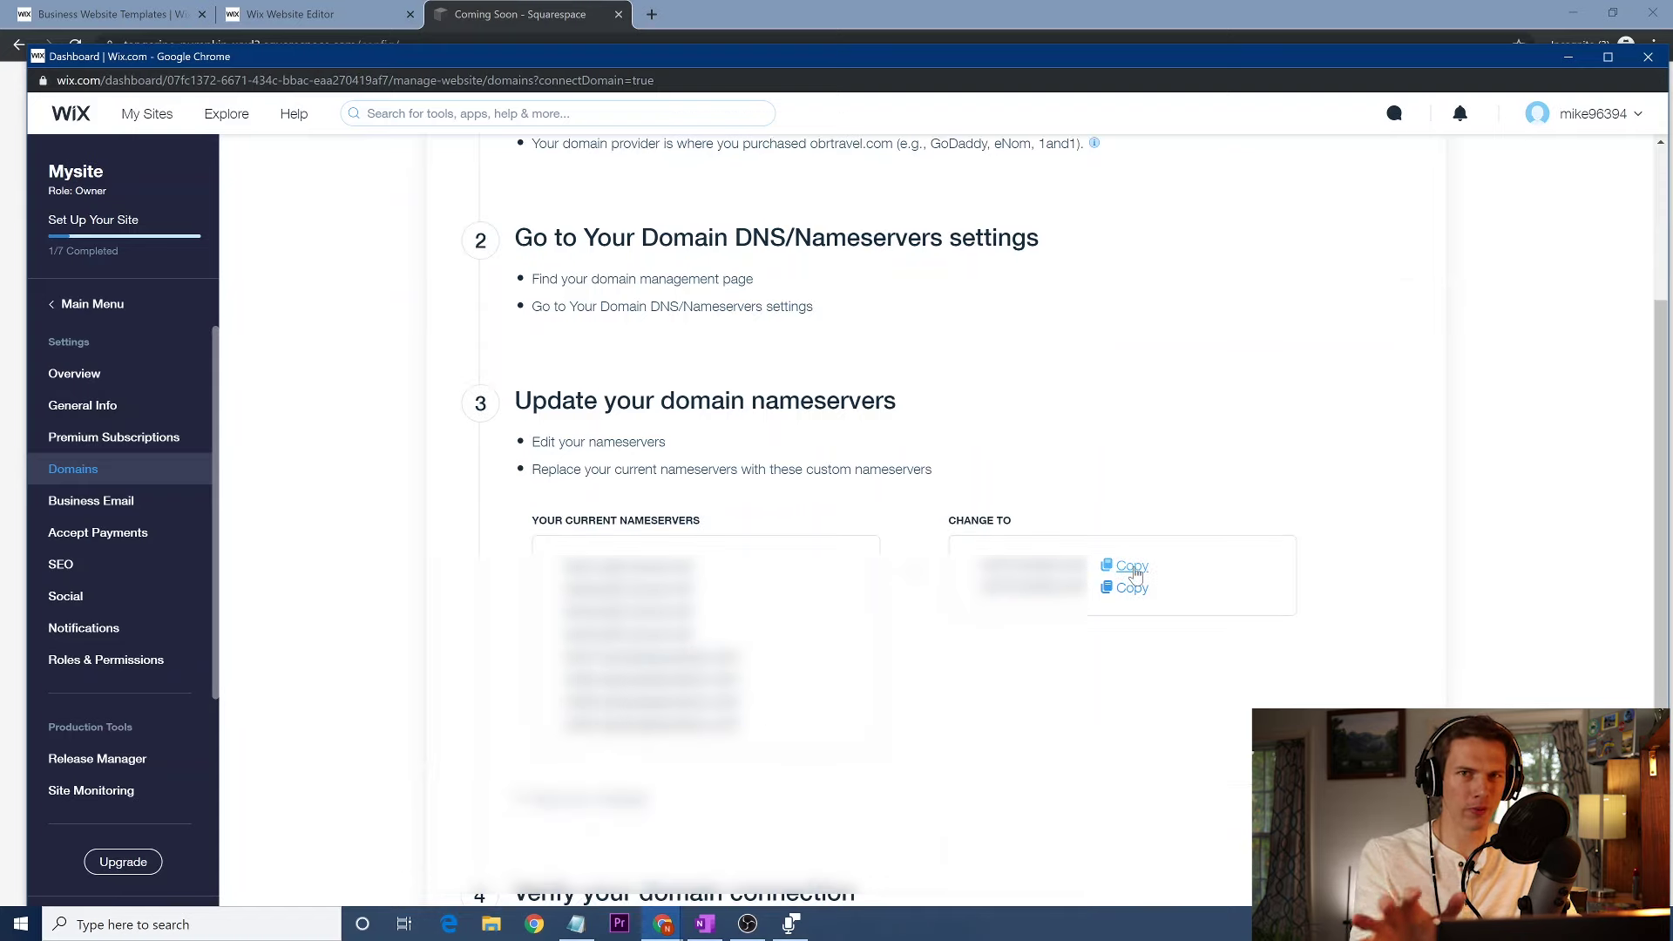
scroll(1150, 485, "up", 3)
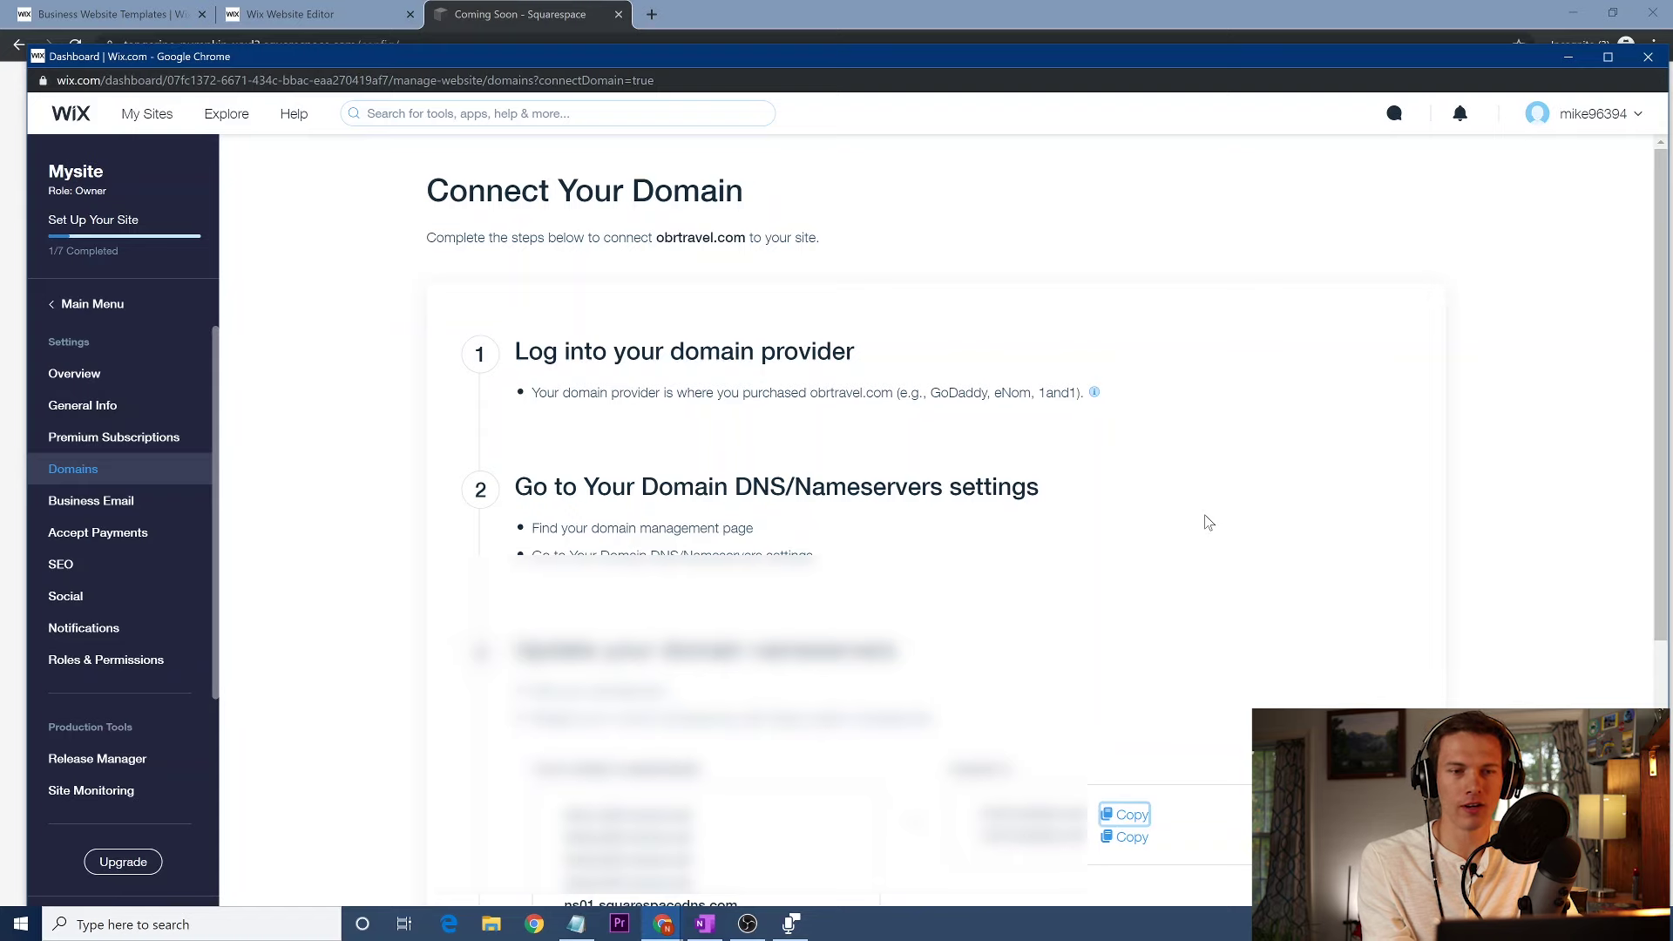
scroll(1245, 579, "down", 1)
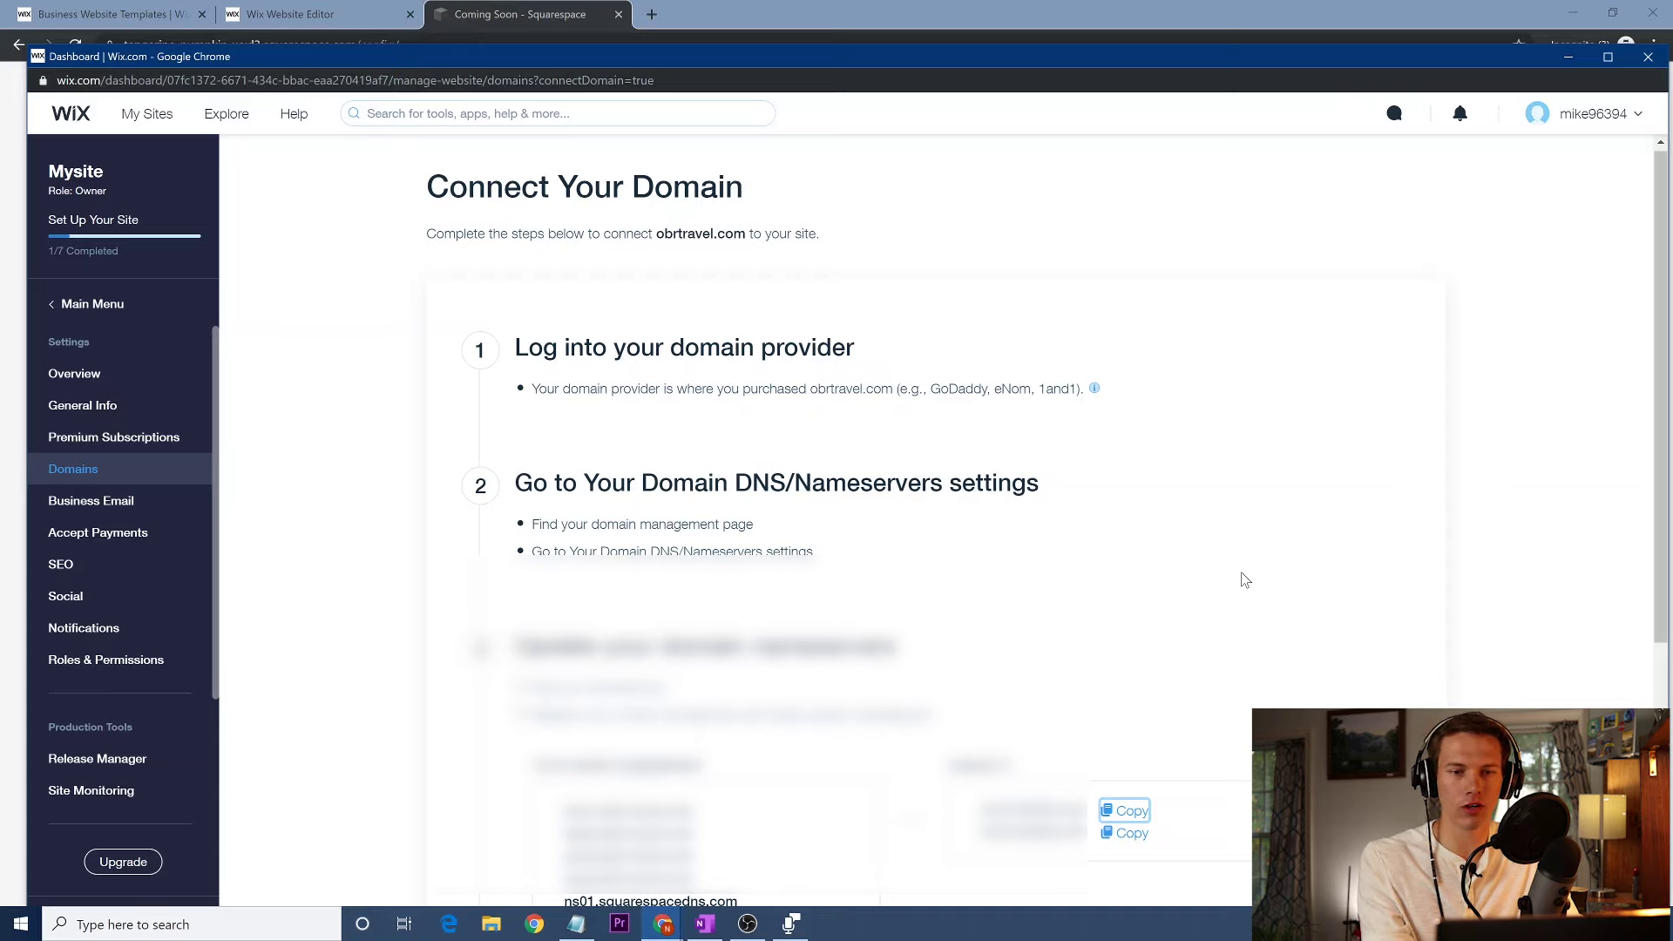
scroll(1245, 580, "down", 2)
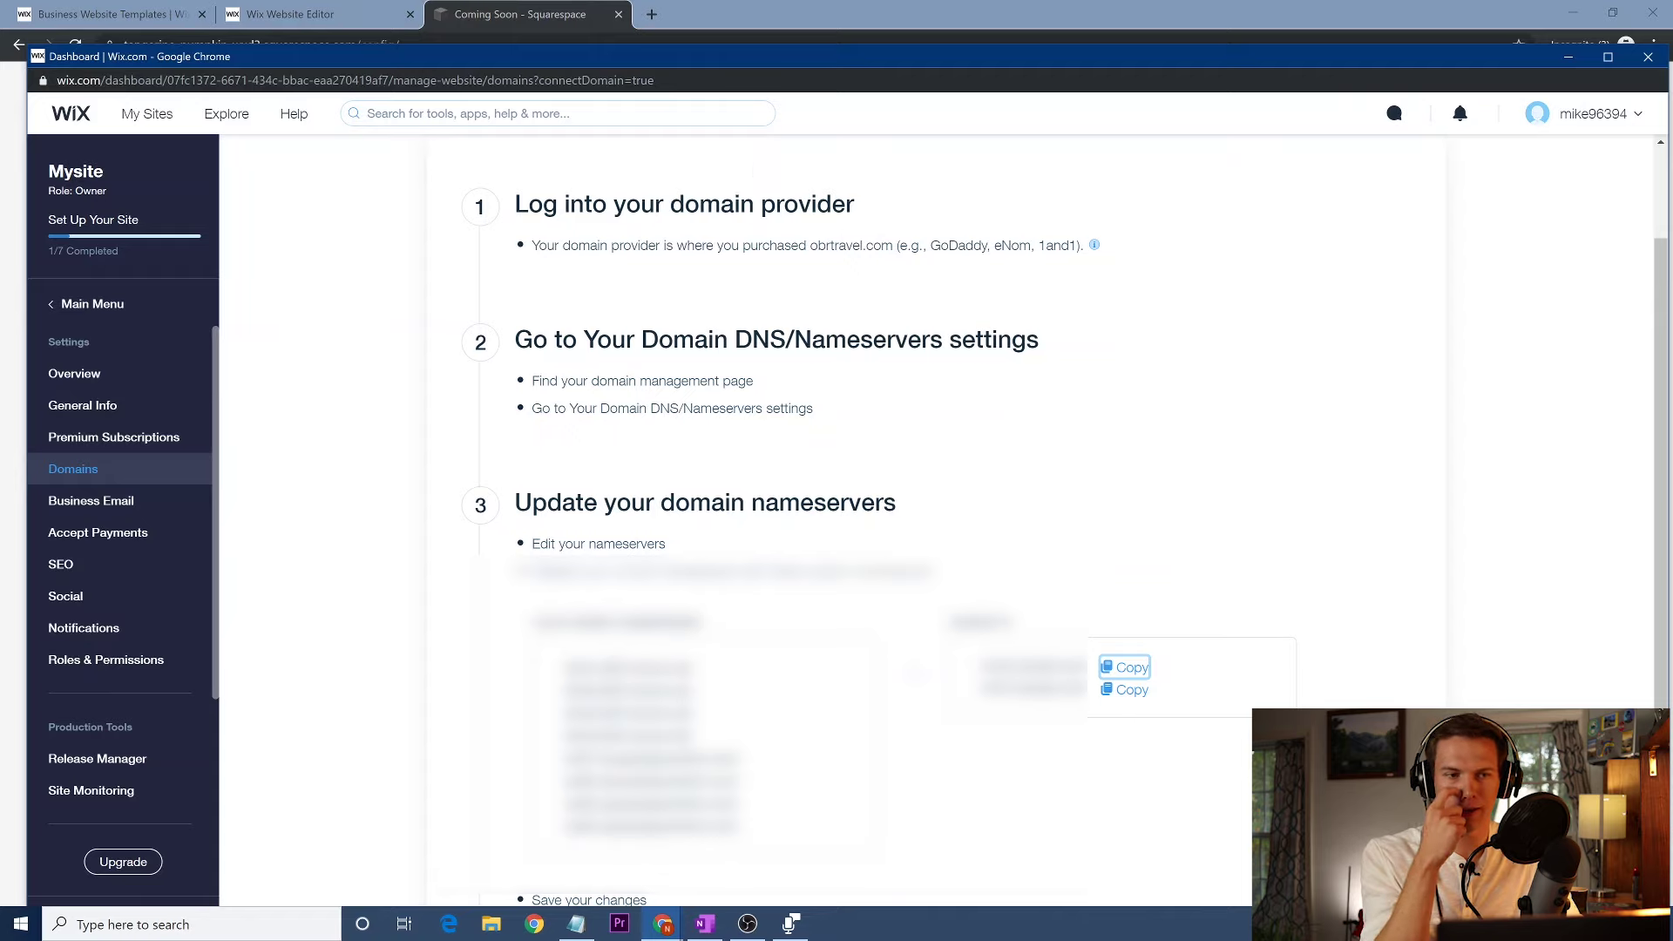
Switch to Squarespace and set obrtravel.com to use custom nameservers, adding the replacement nameserver in its advanced settings
key("alt+Tab")
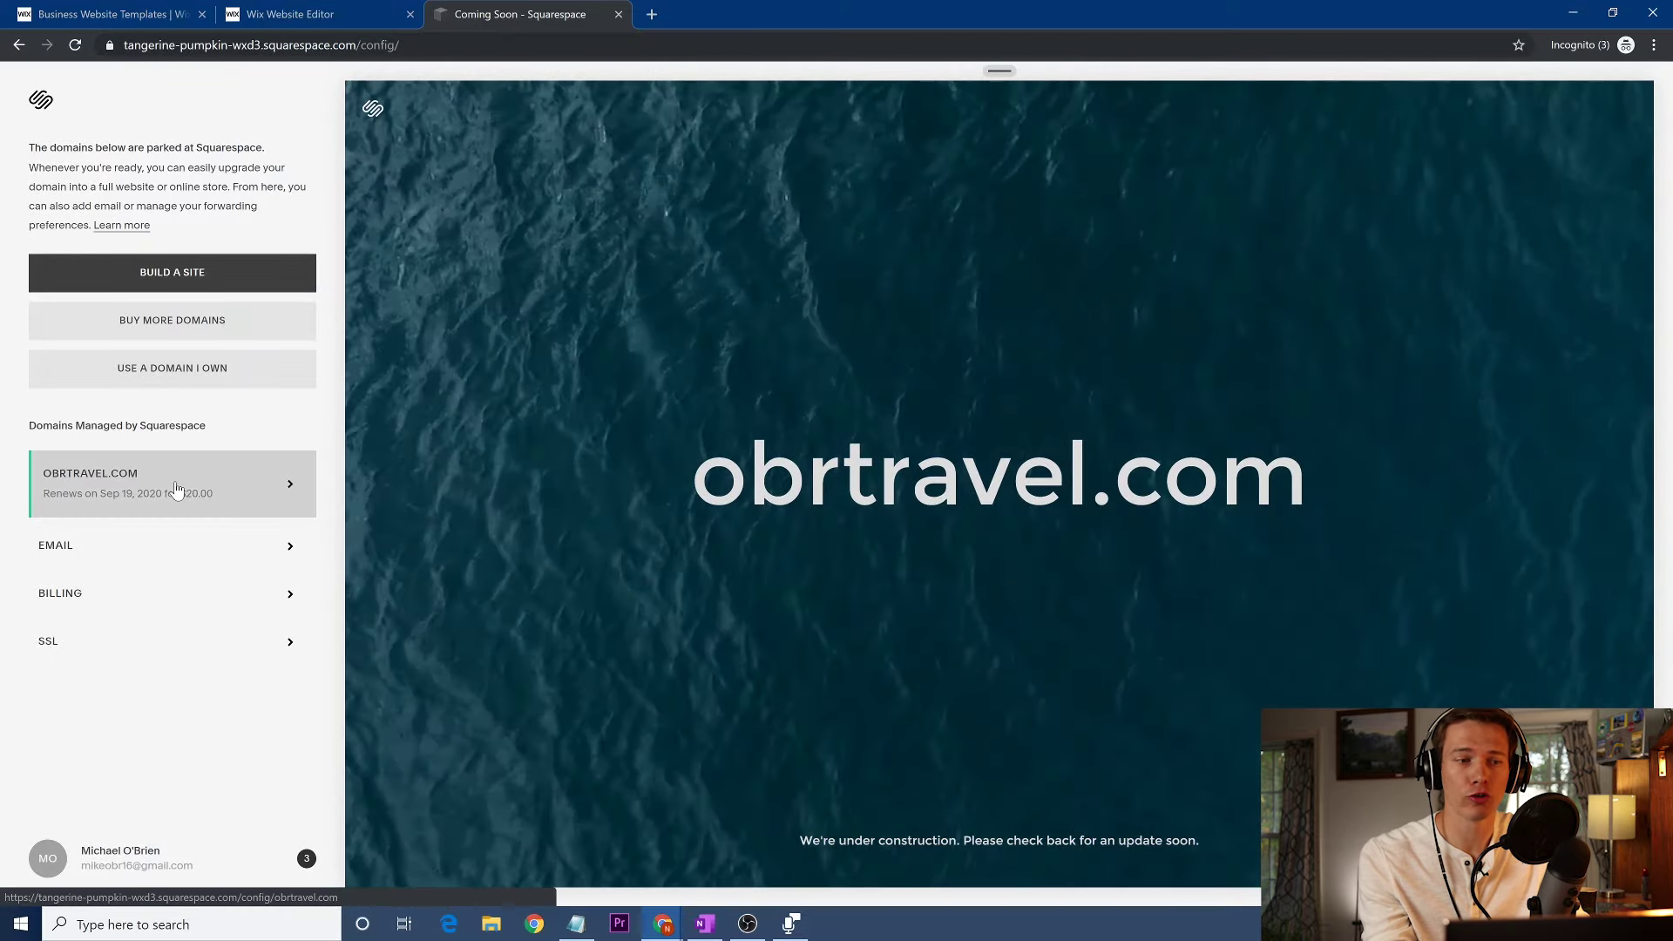
left_click(176, 489)
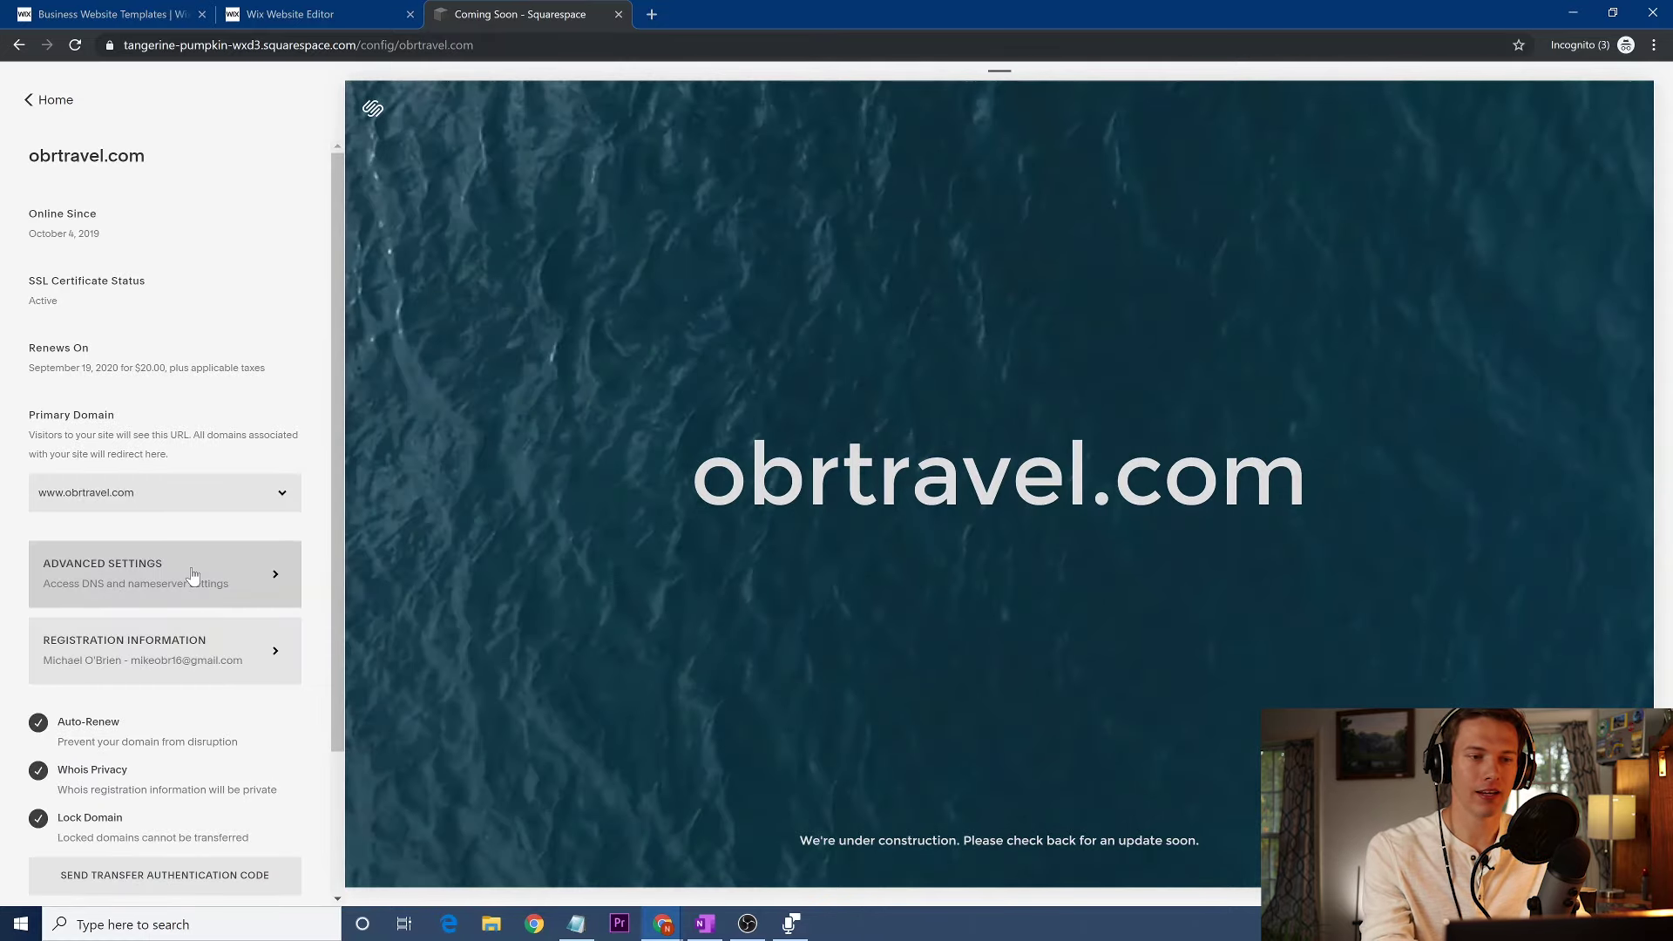
left_click(192, 575)
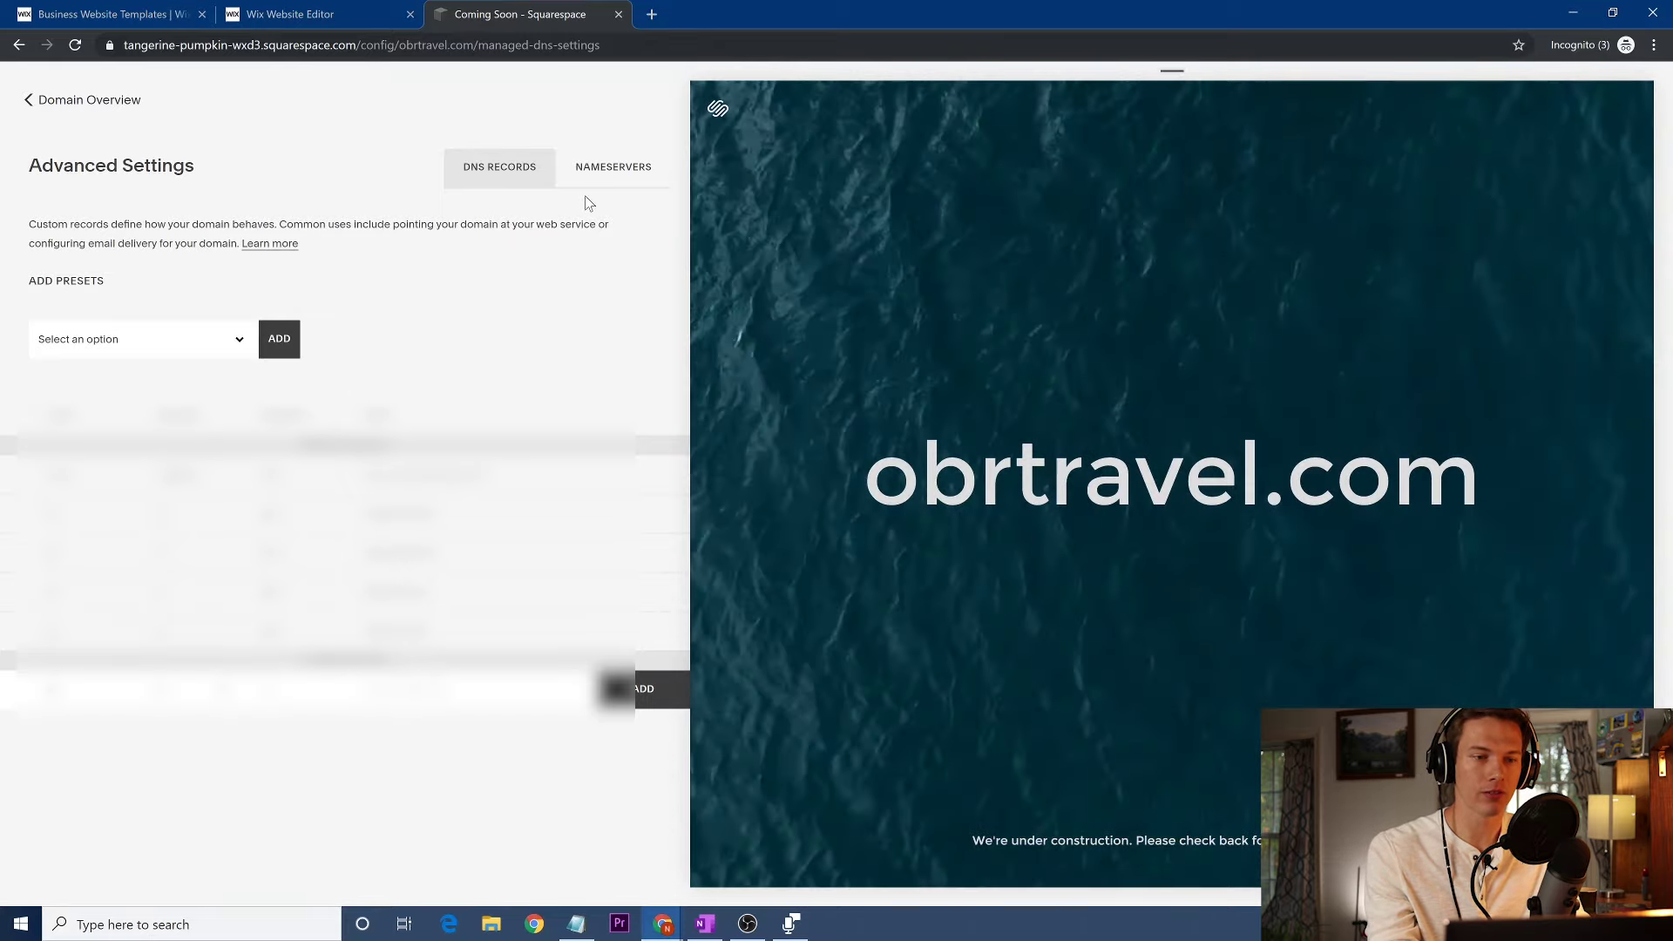
left_click(605, 173)
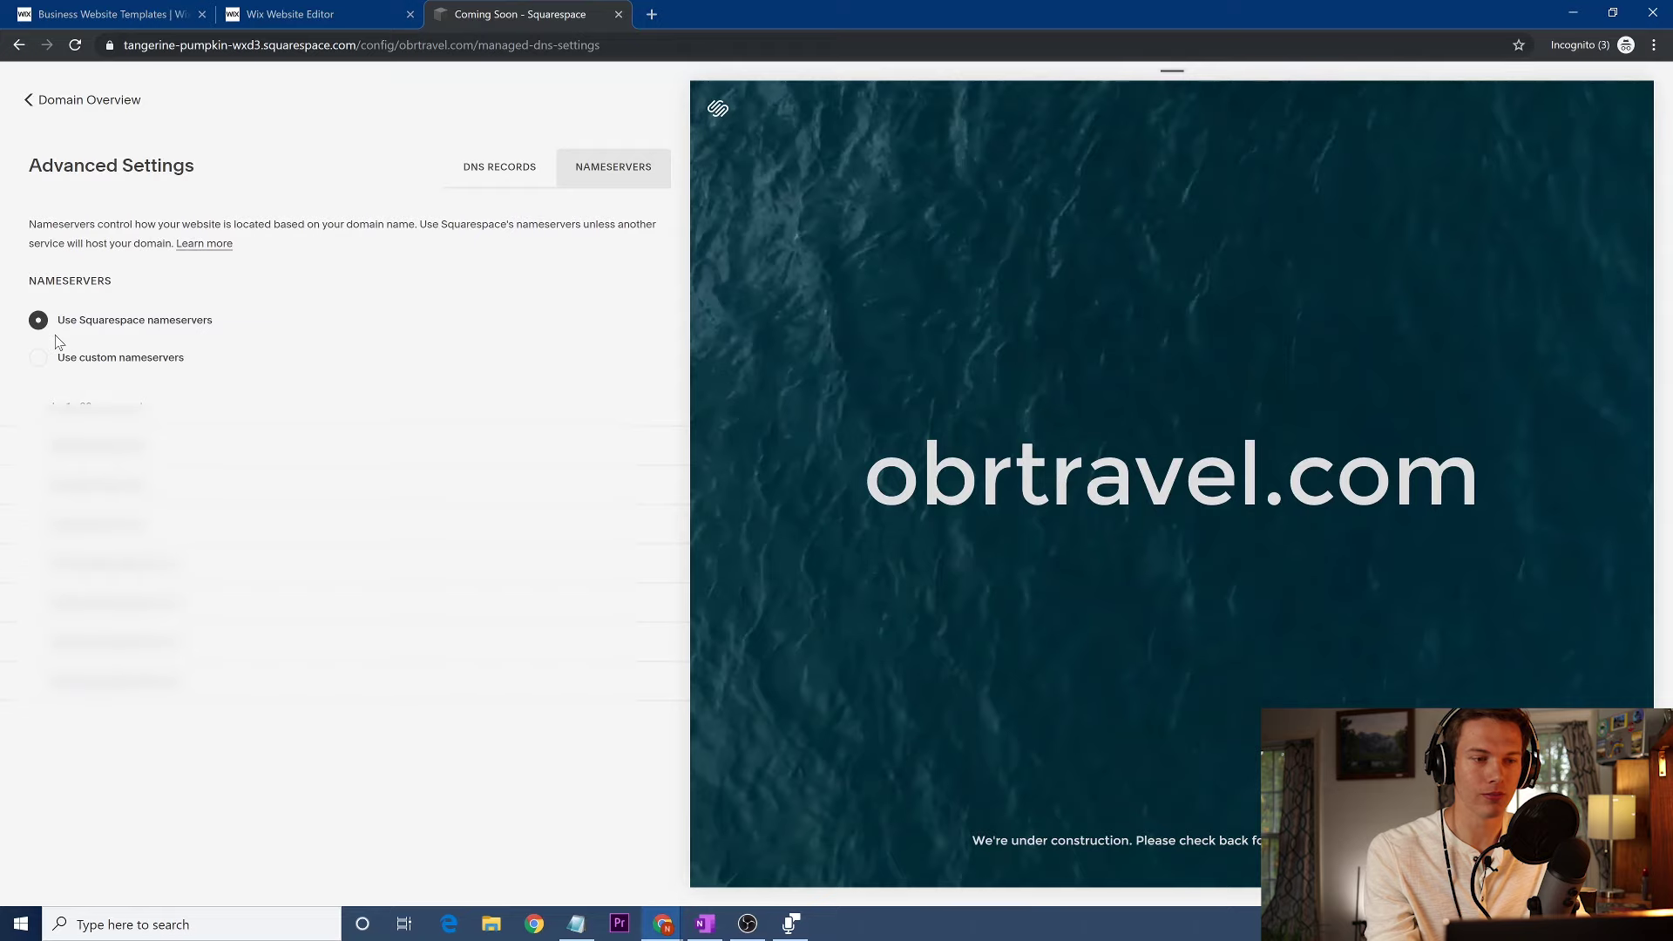
left_click(41, 357)
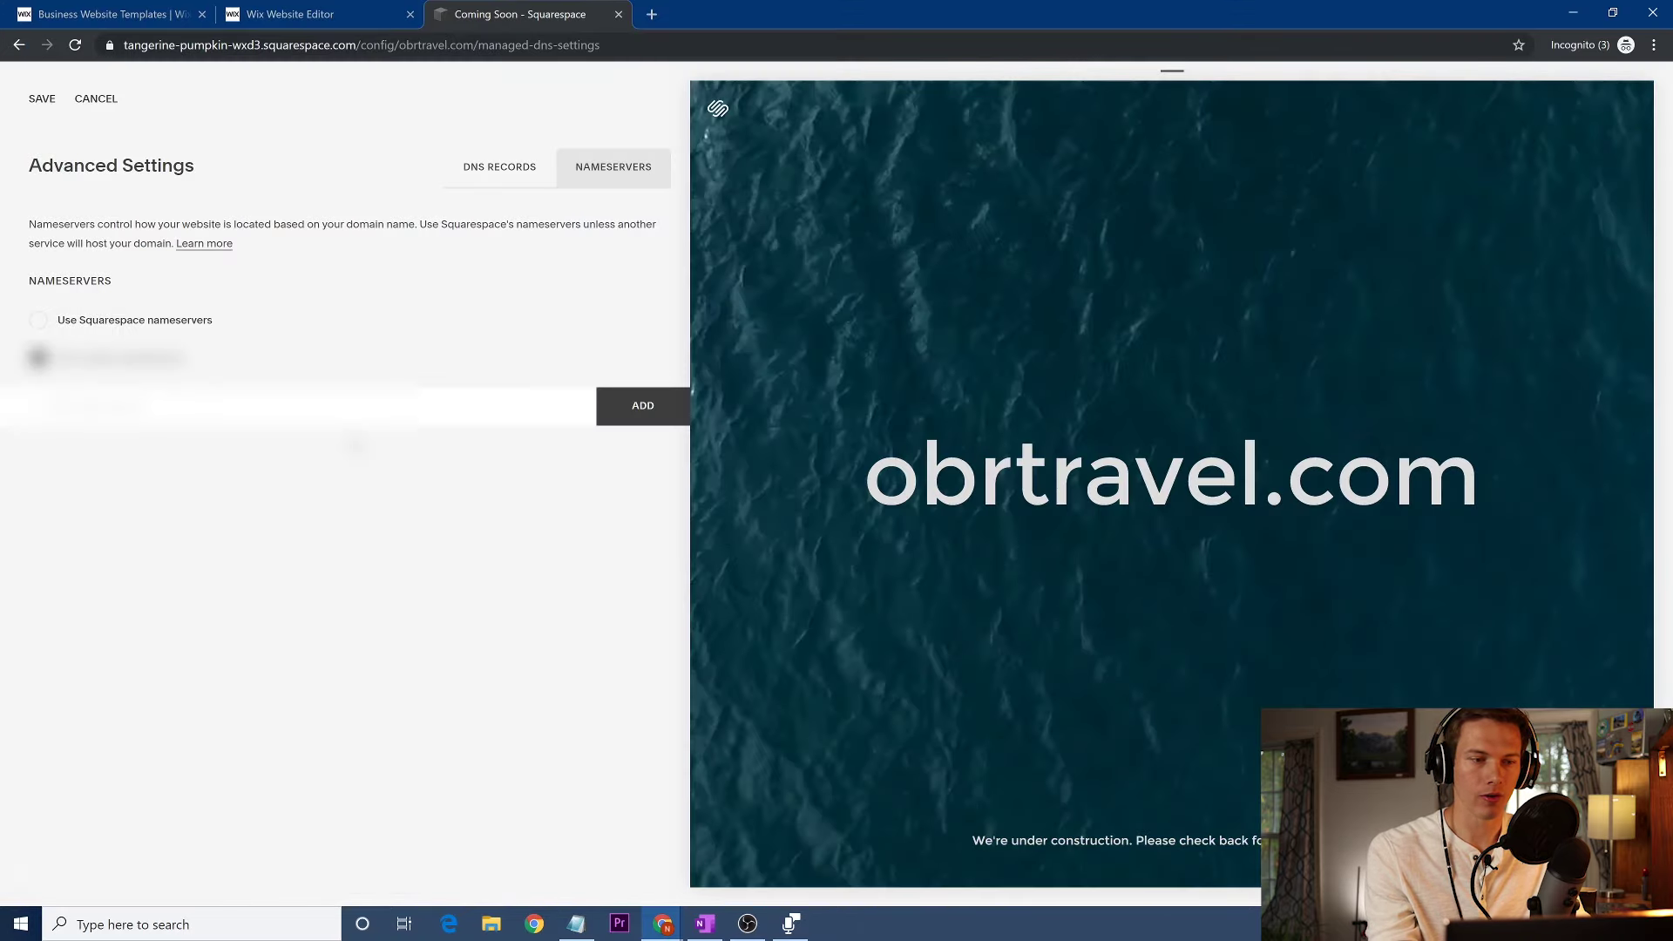
left_click(677, 420)
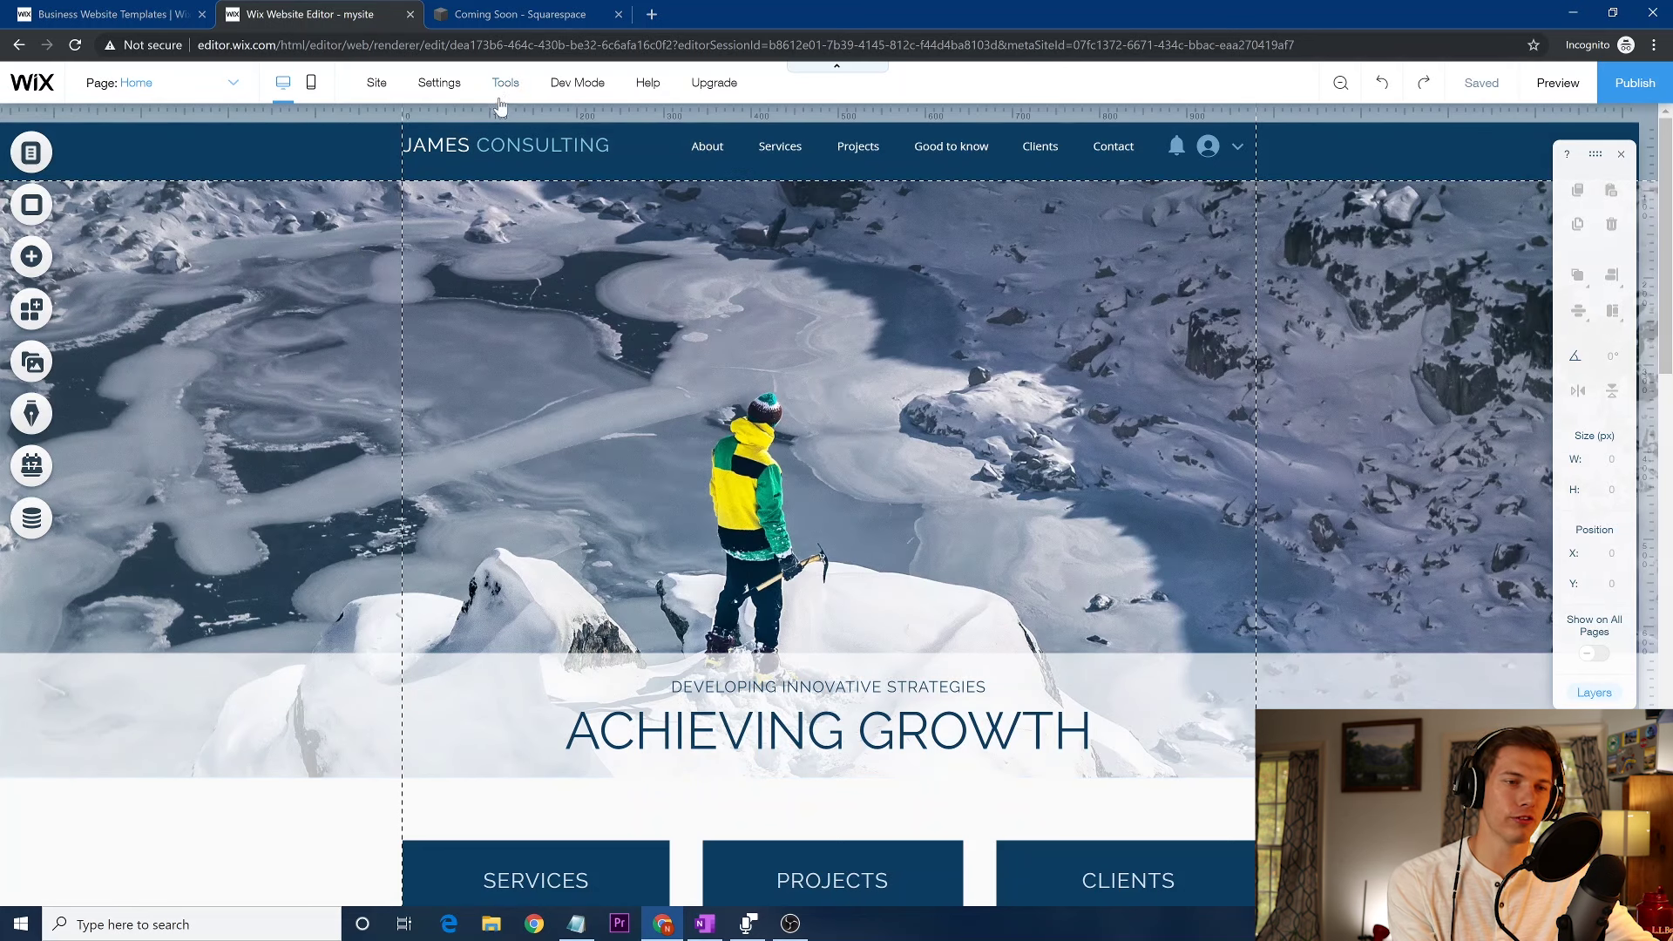
Turn off the Toolbar in the Wix editor's display tools
left_click(504, 84)
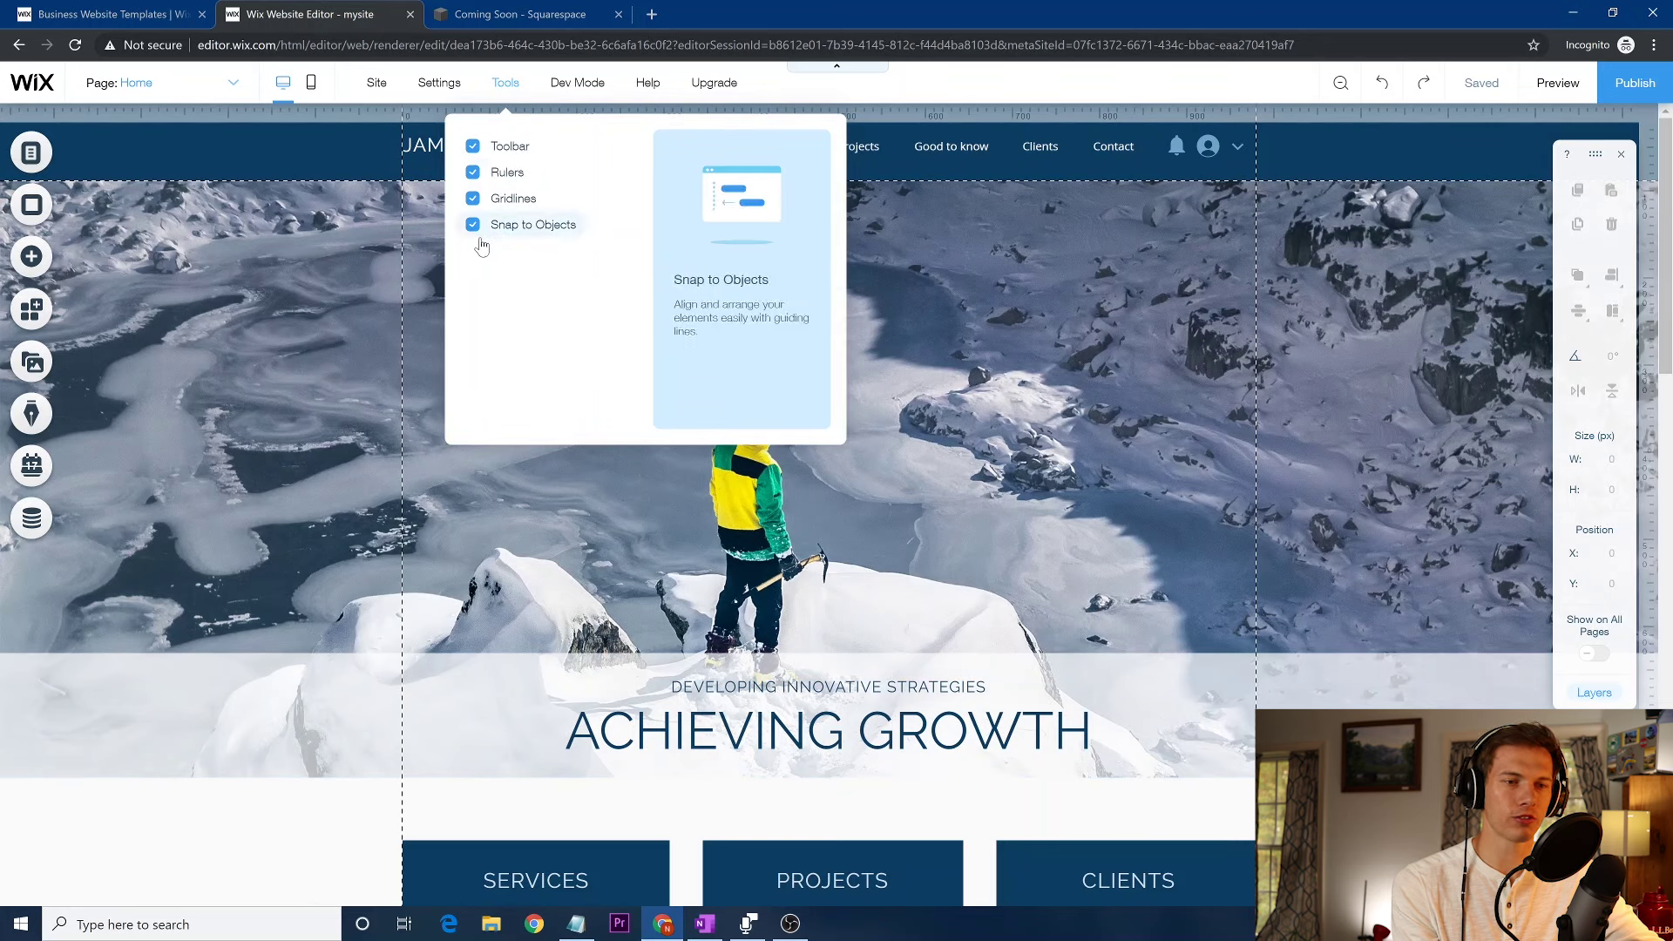
left_click(471, 148)
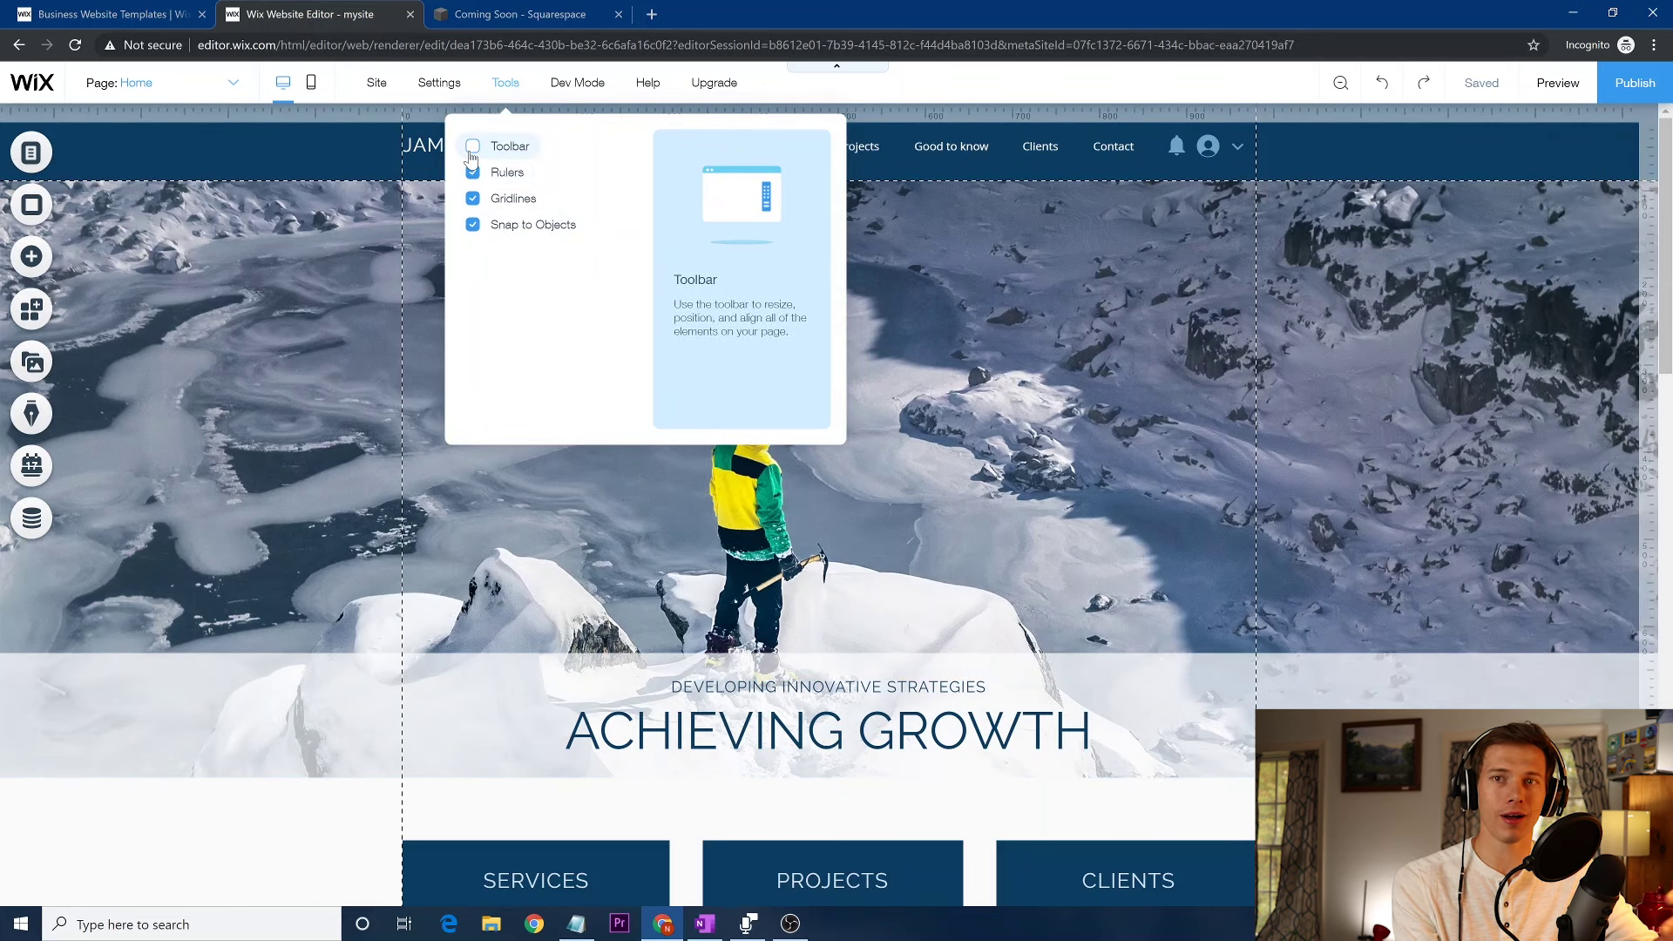
Try the Toolbar and Rulers display tools by switching each one's visibility and restoring it
left_click(472, 148)
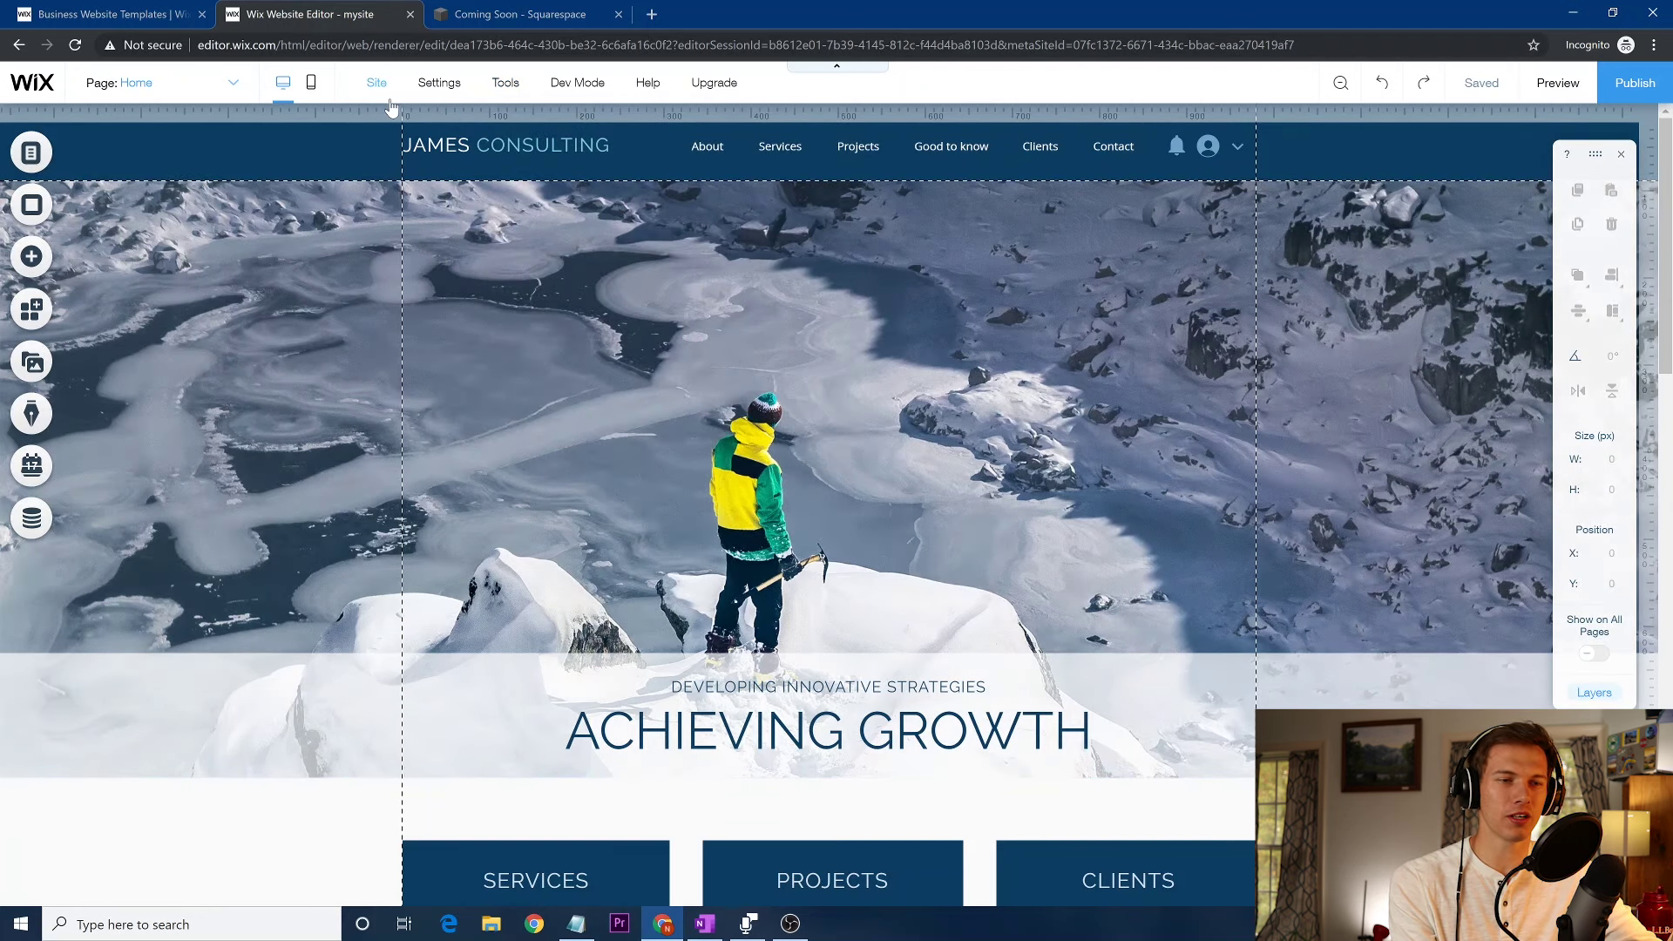
mouse_move(505, 82)
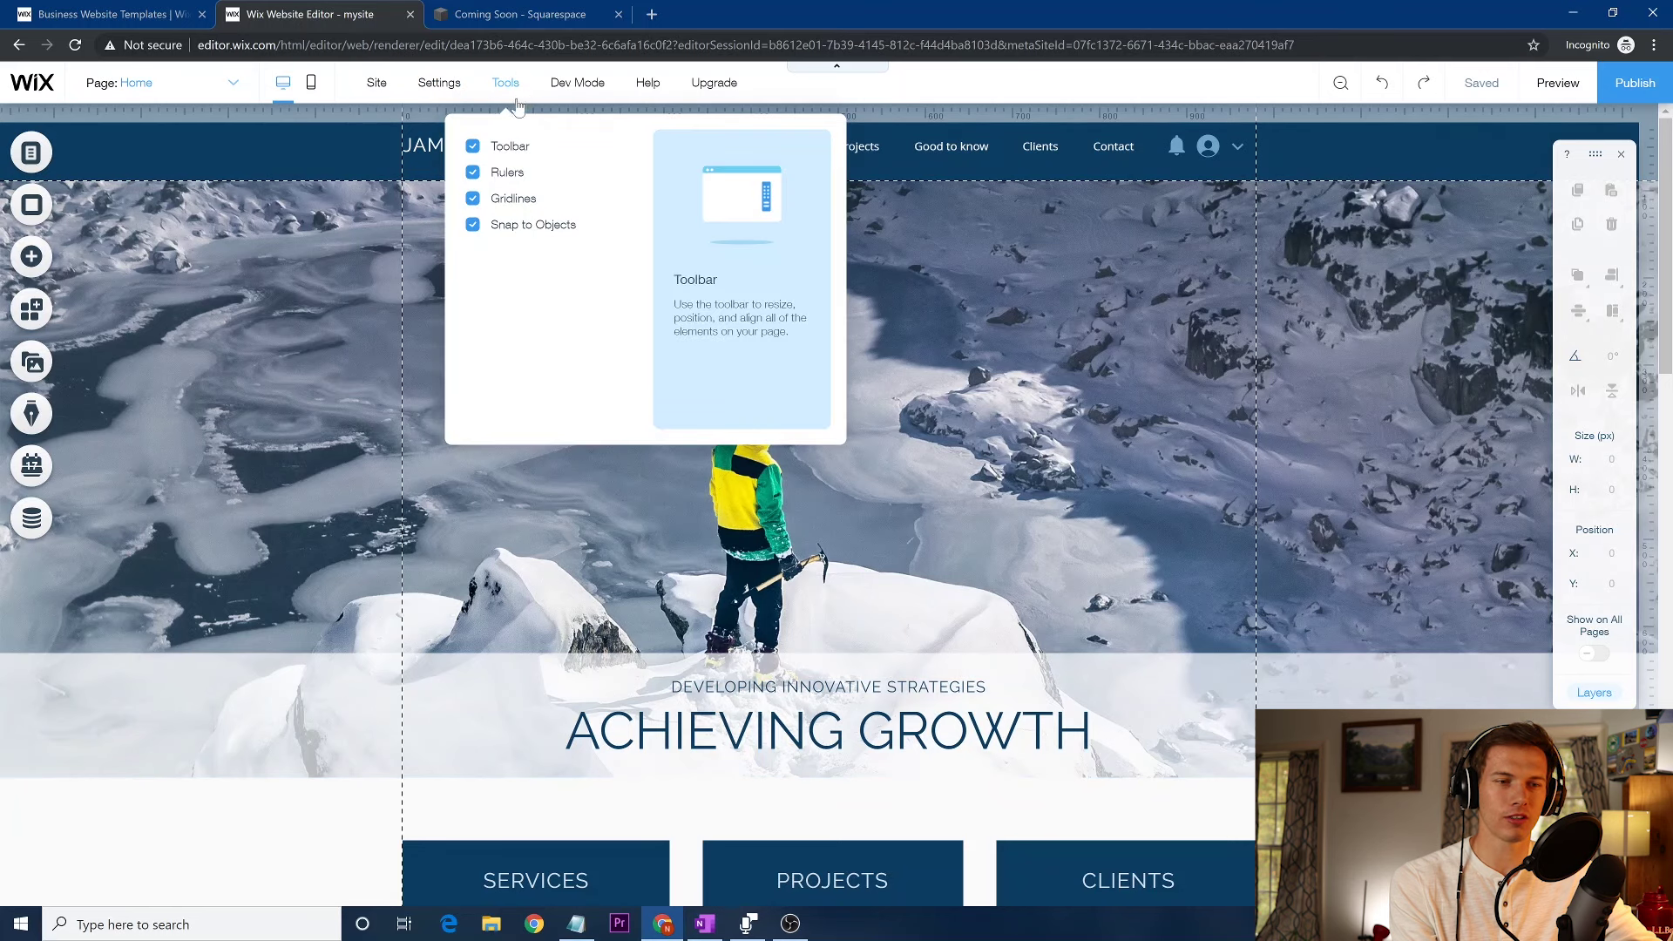
left_click(473, 148)
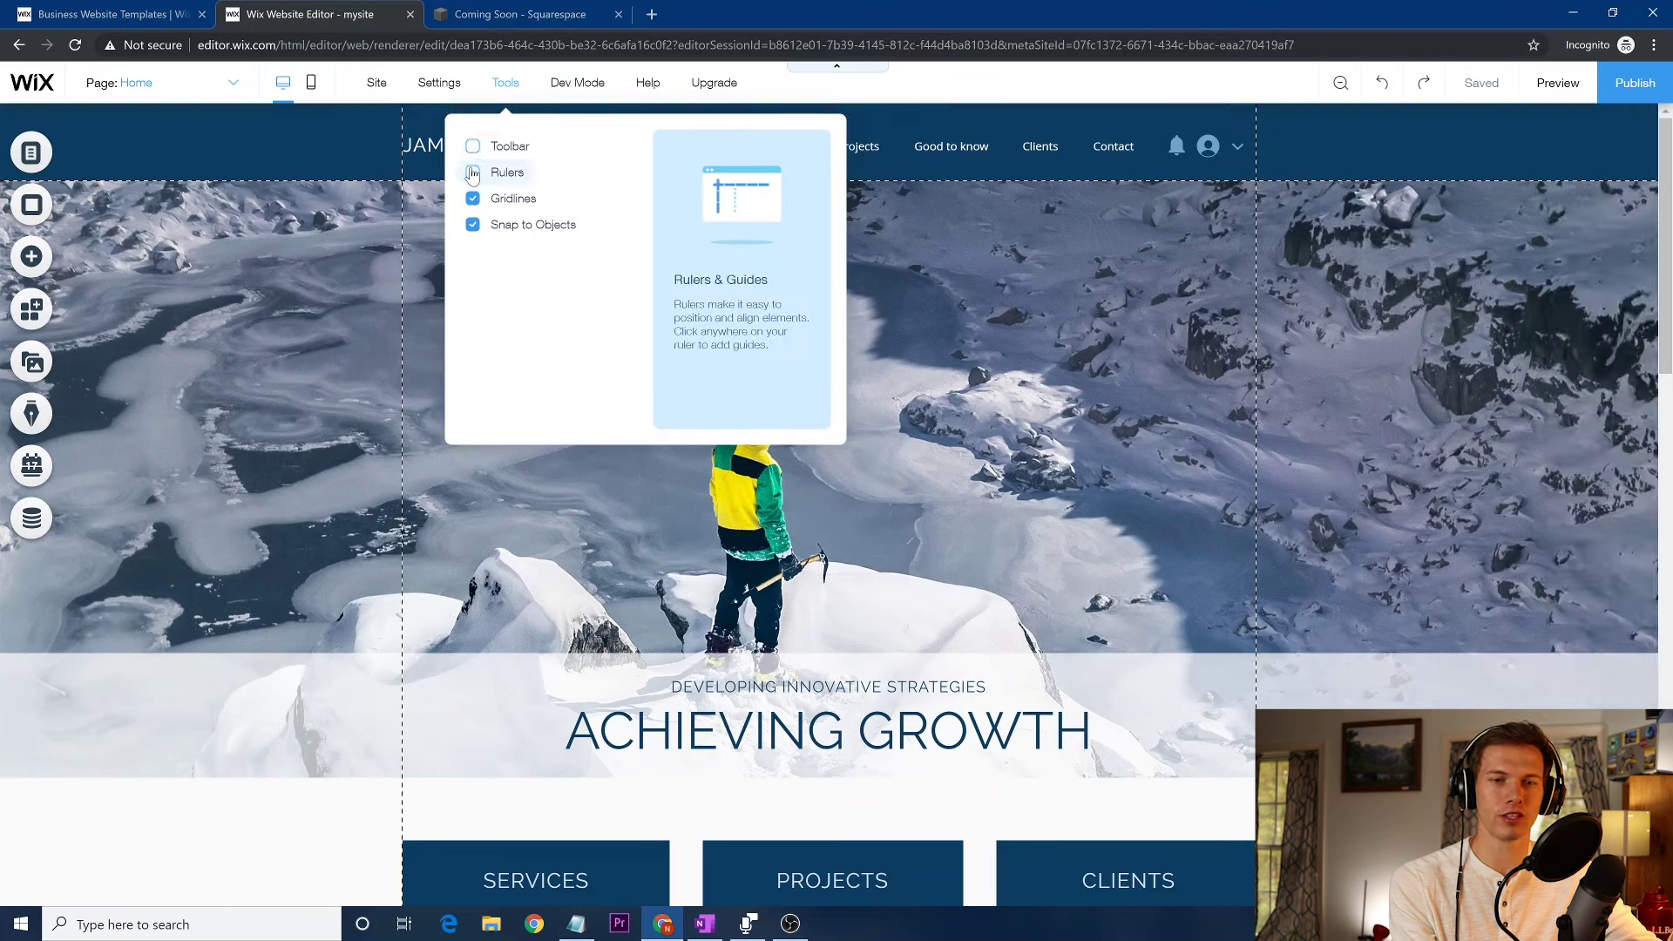
left_click(473, 173)
left_click(473, 173)
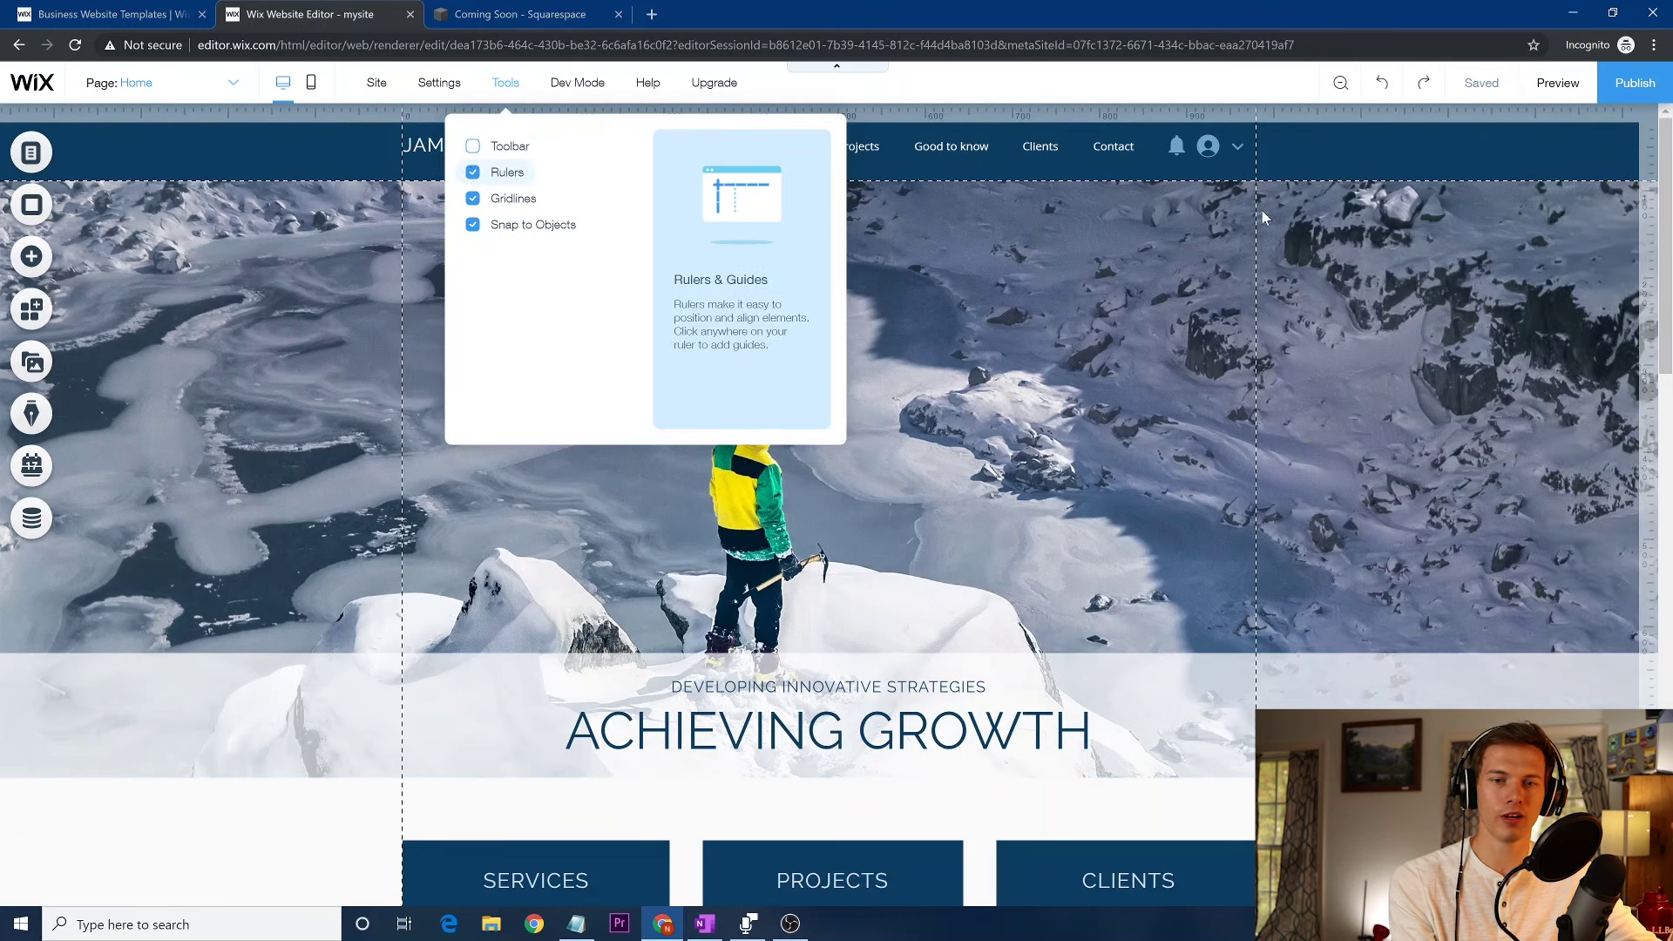
Add a horizontal ruler guide across the hero image and move it slightly higher
left_click(1647, 503)
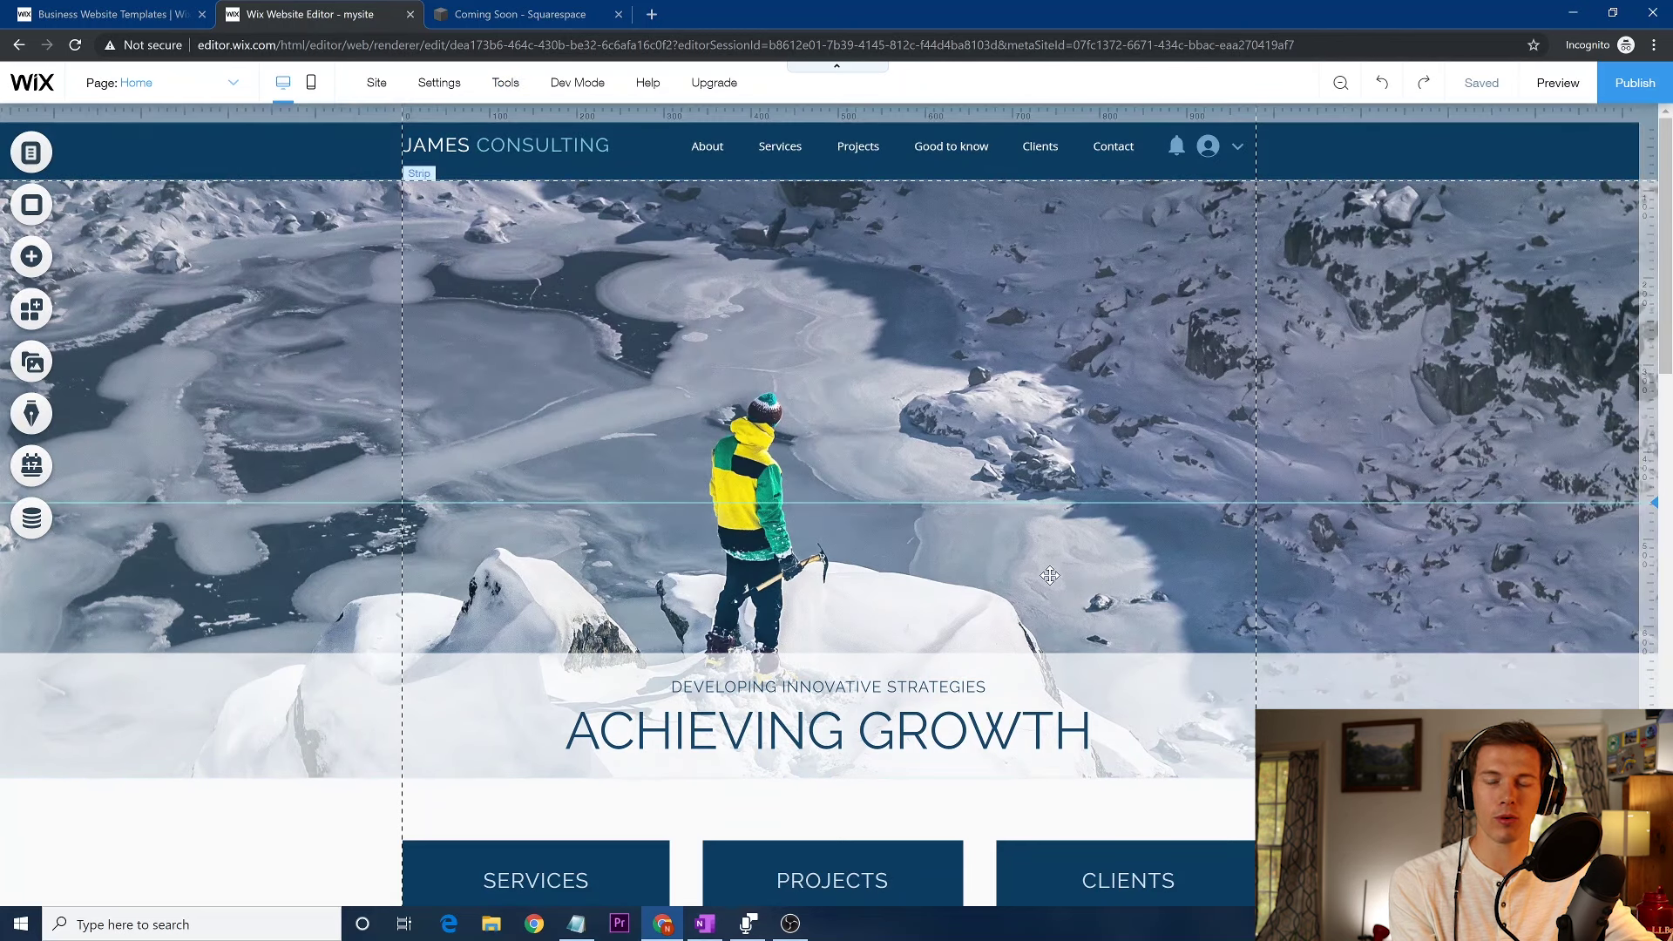
mouse_move(1649, 498)
left_click_drag(1649, 498, 1649, 467)
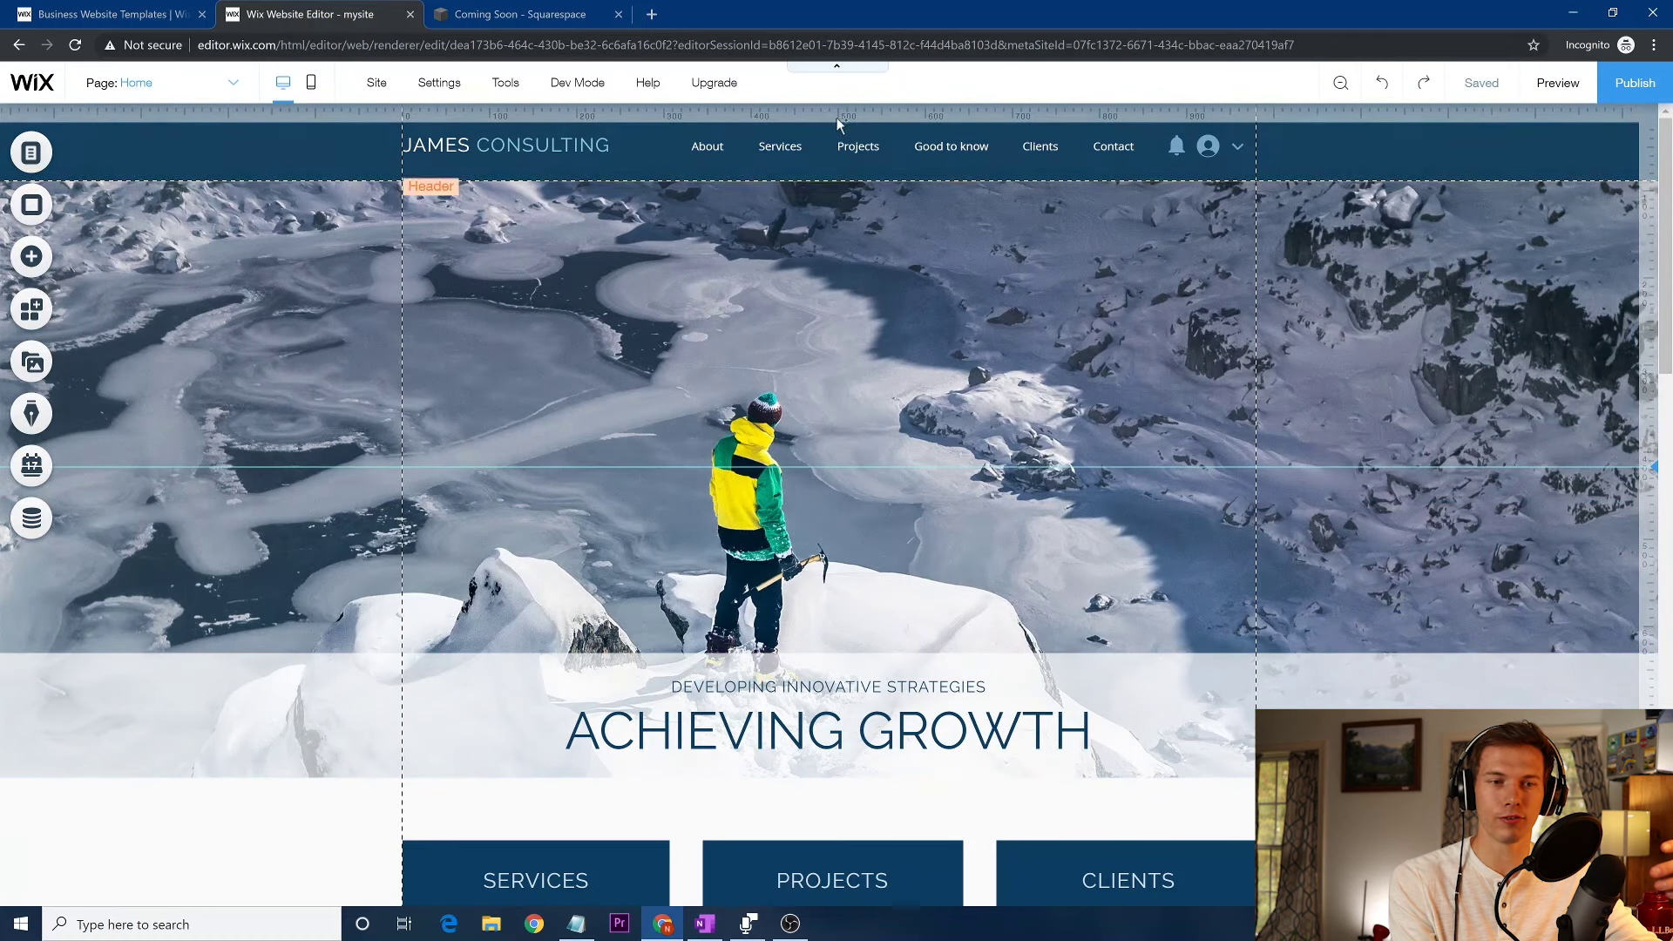
Add a vertical ruler guide near the middle of the page and set its position to 490 px
left_click(803, 108)
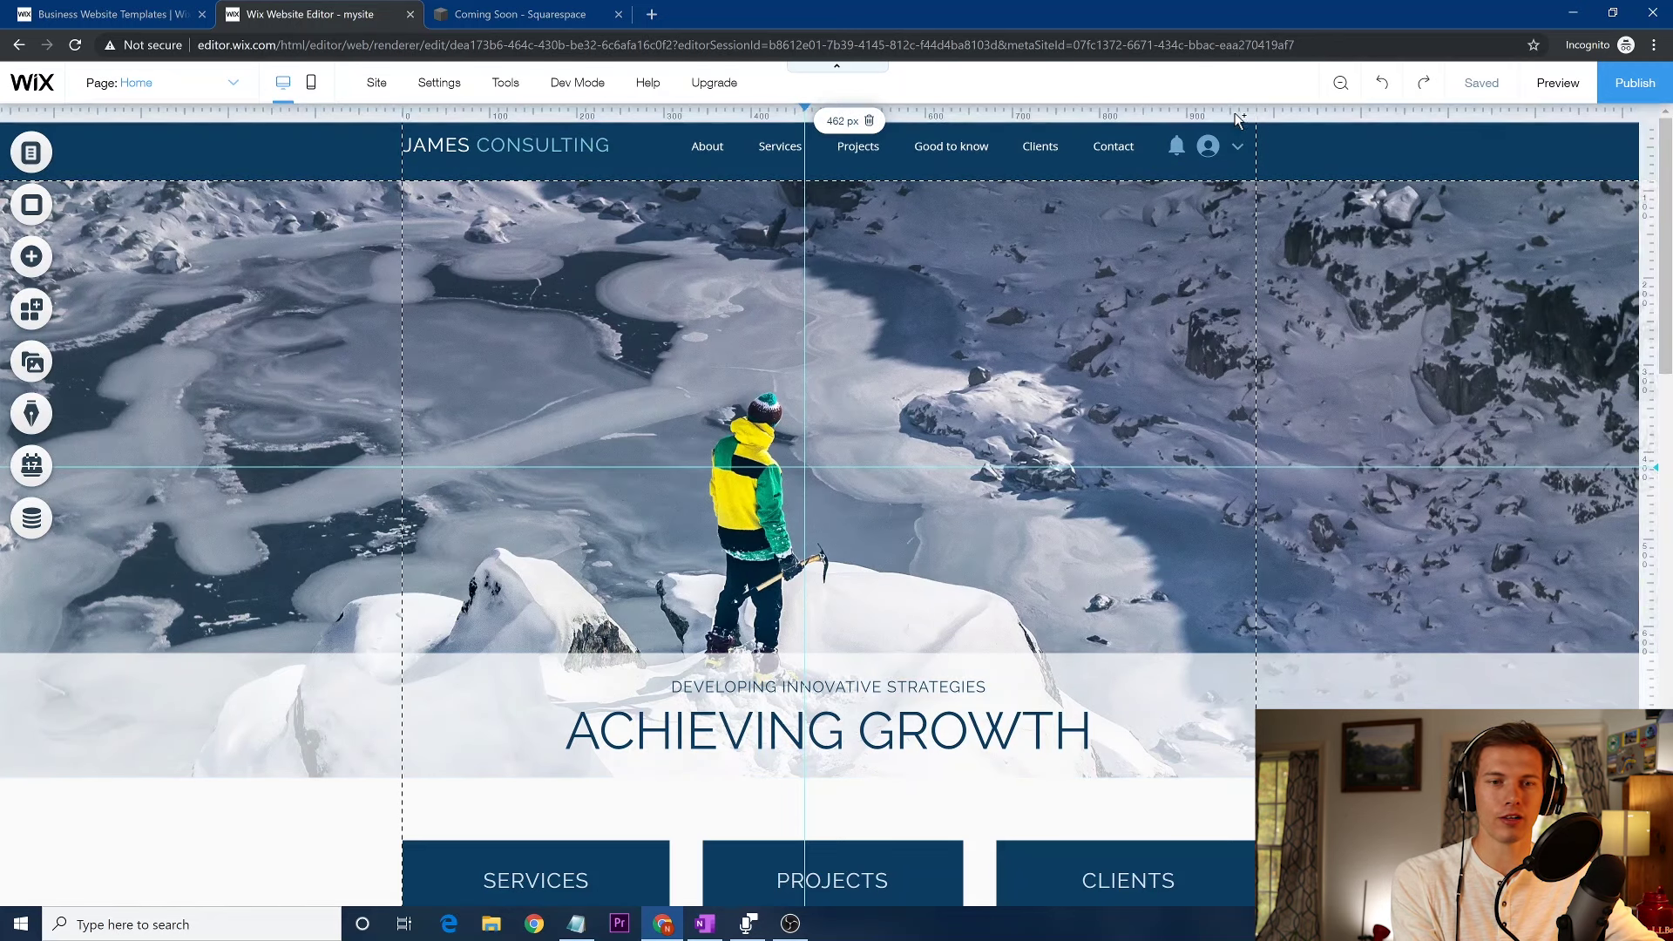
left_click(838, 122)
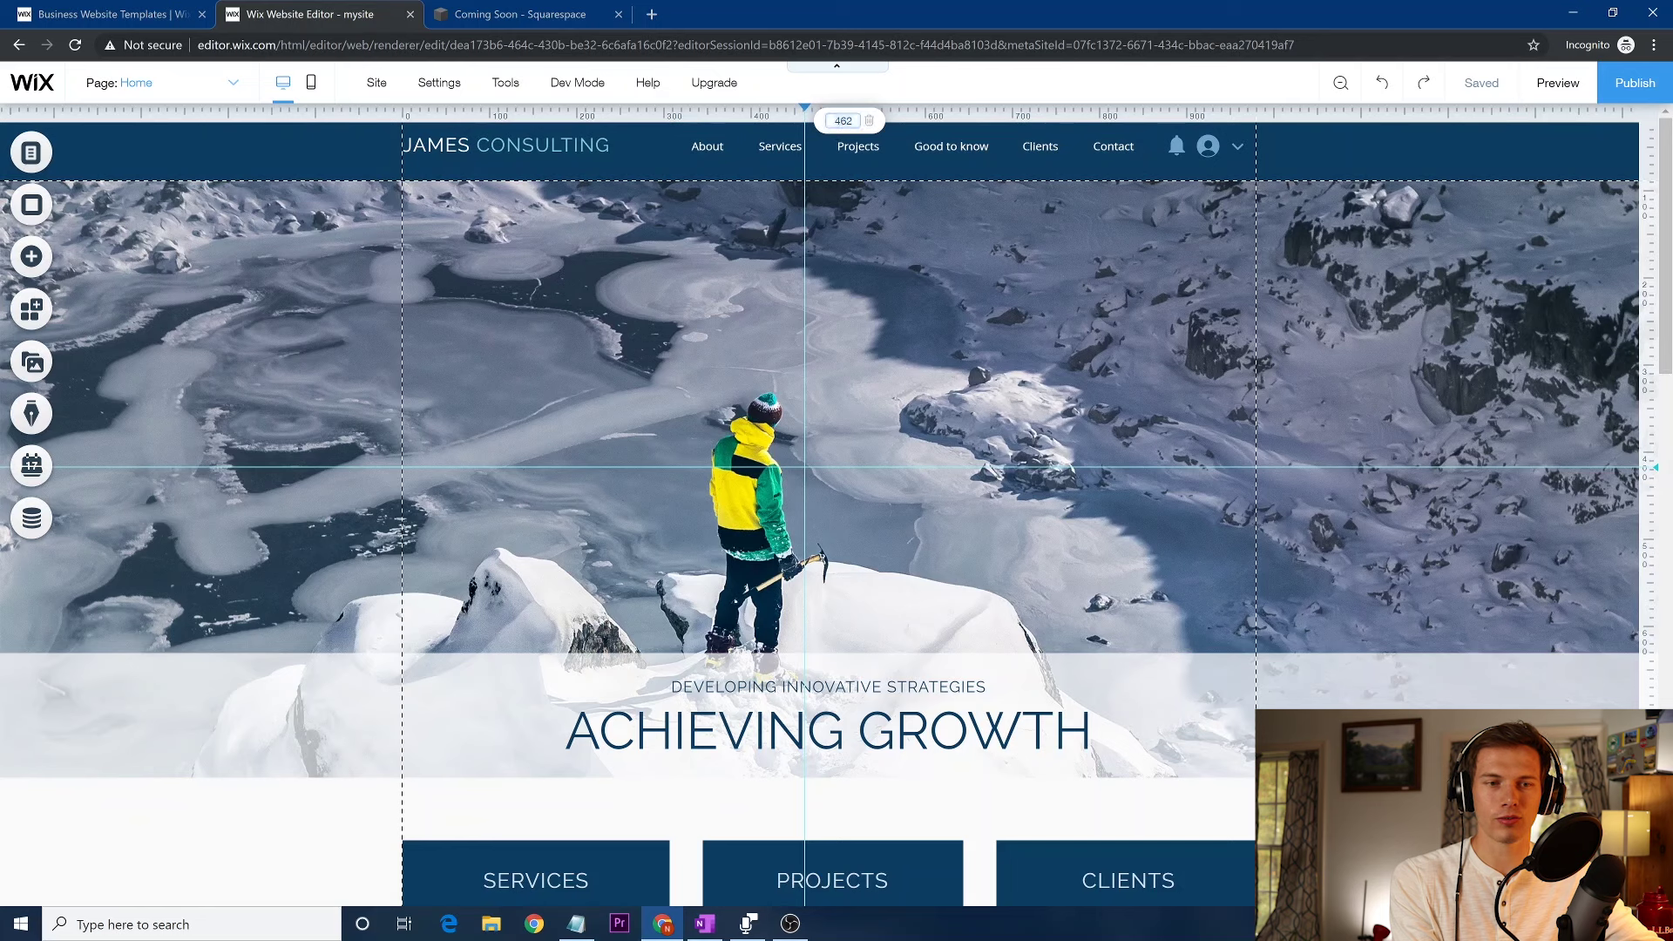
key("BackSpace")
key("BackSpace")
key("BackSpace")
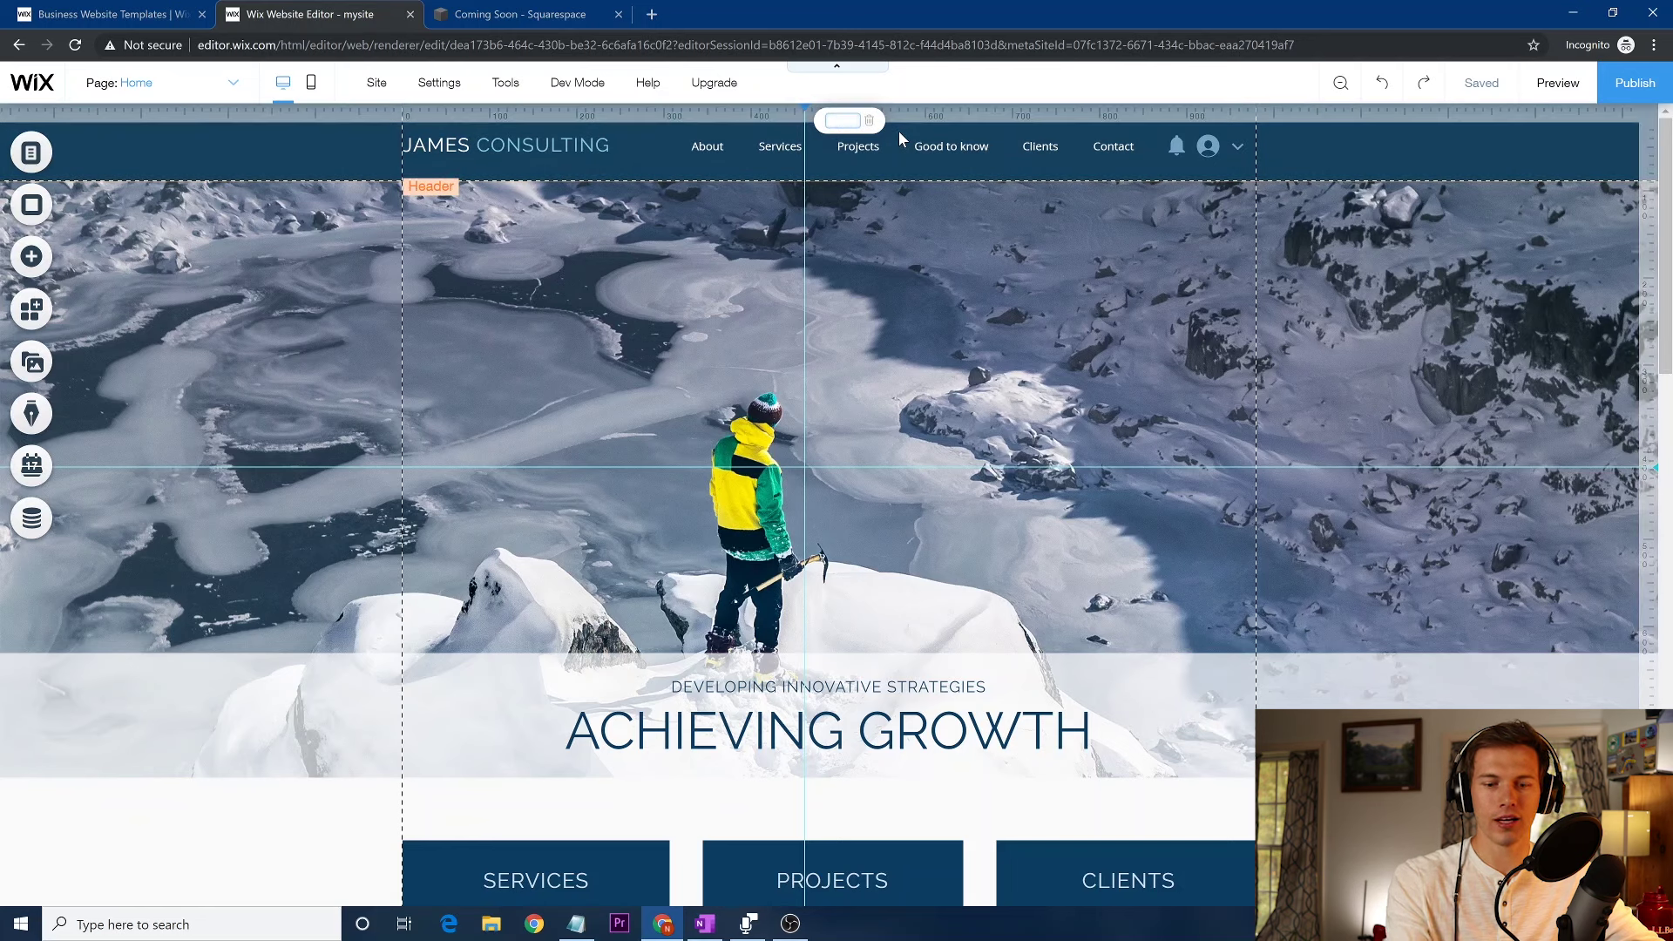
type("490")
key("Return")
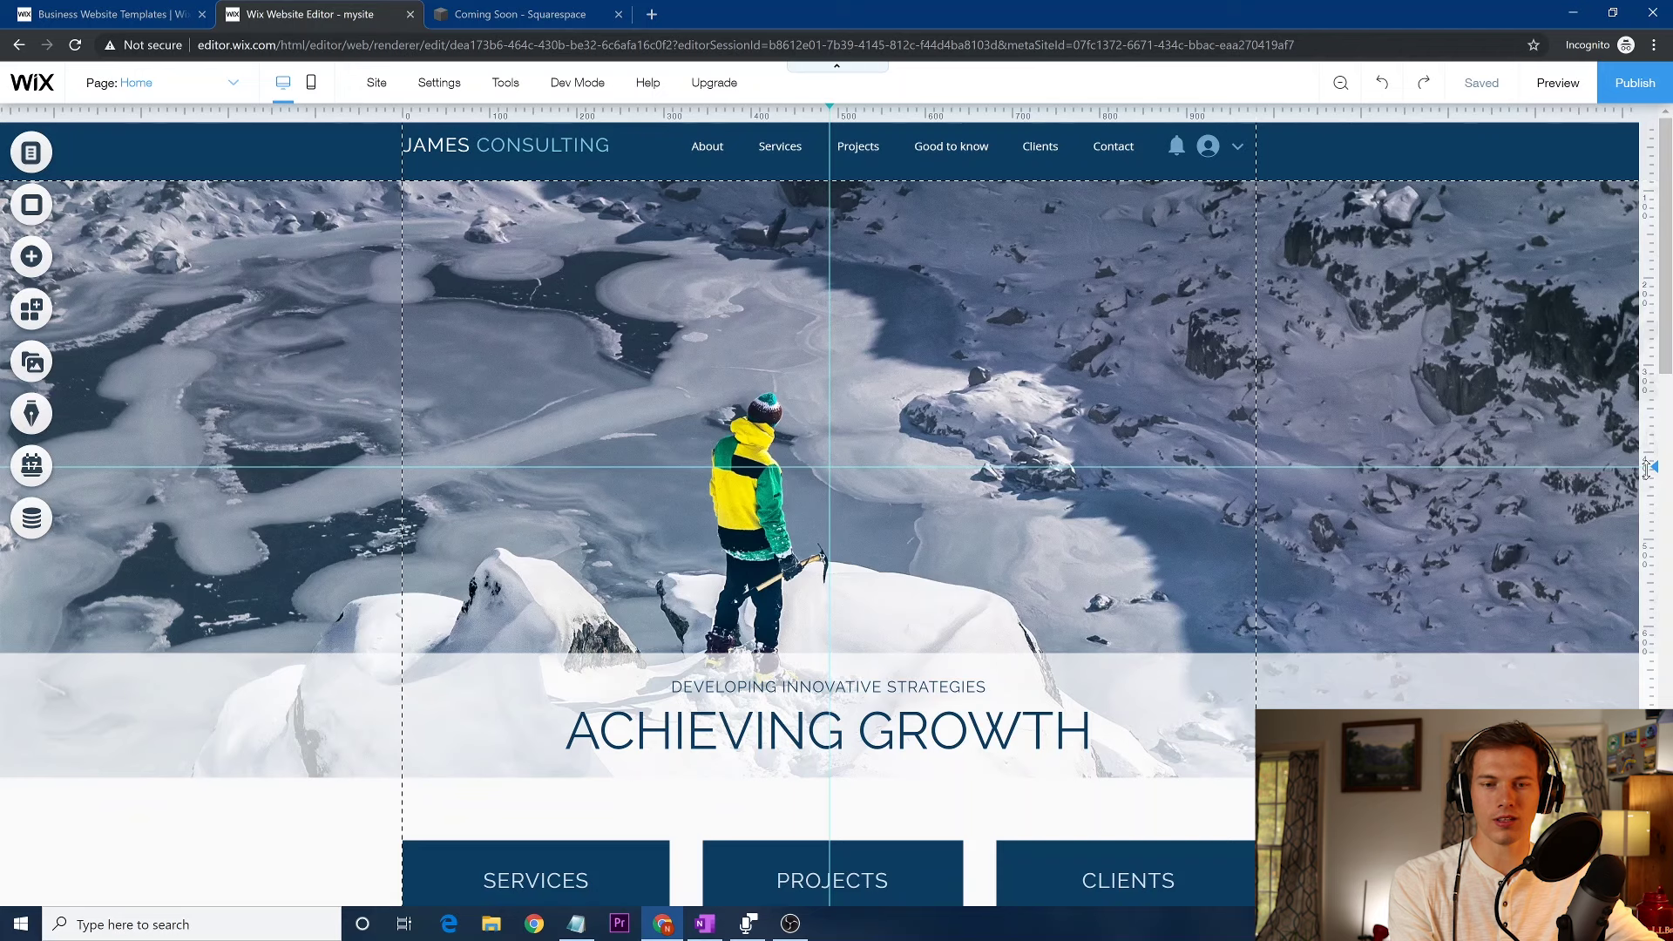
Remove both the horizontal and the vertical guide from the rulers
left_click_drag(1646, 469, 1650, 476)
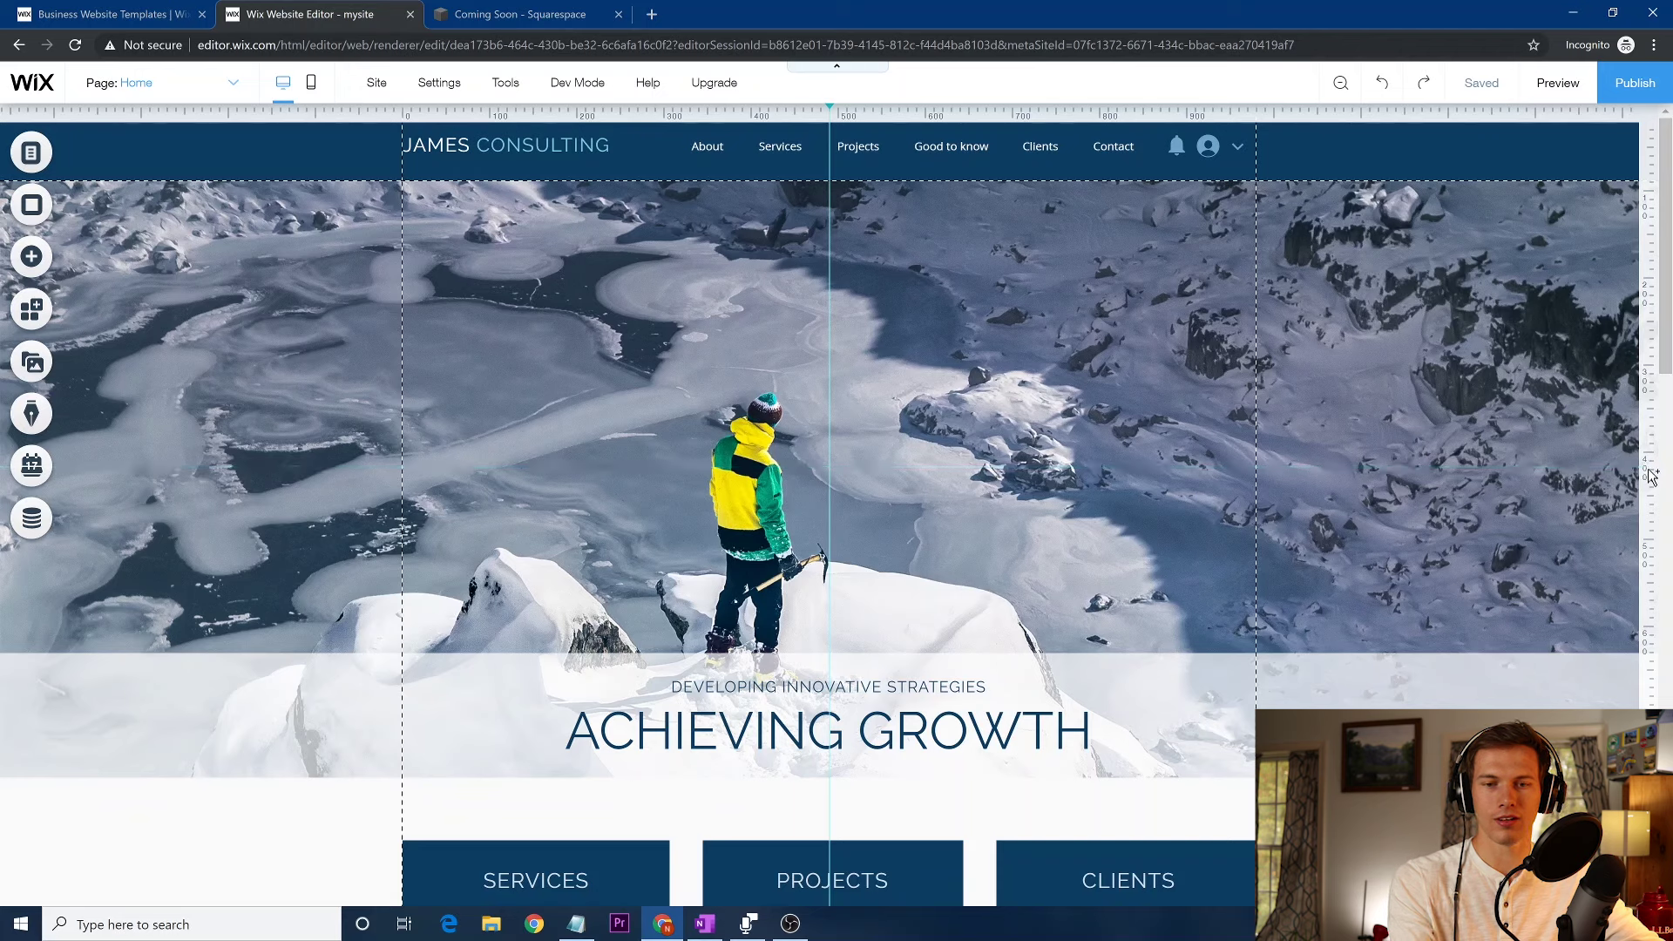
mouse_move(828, 118)
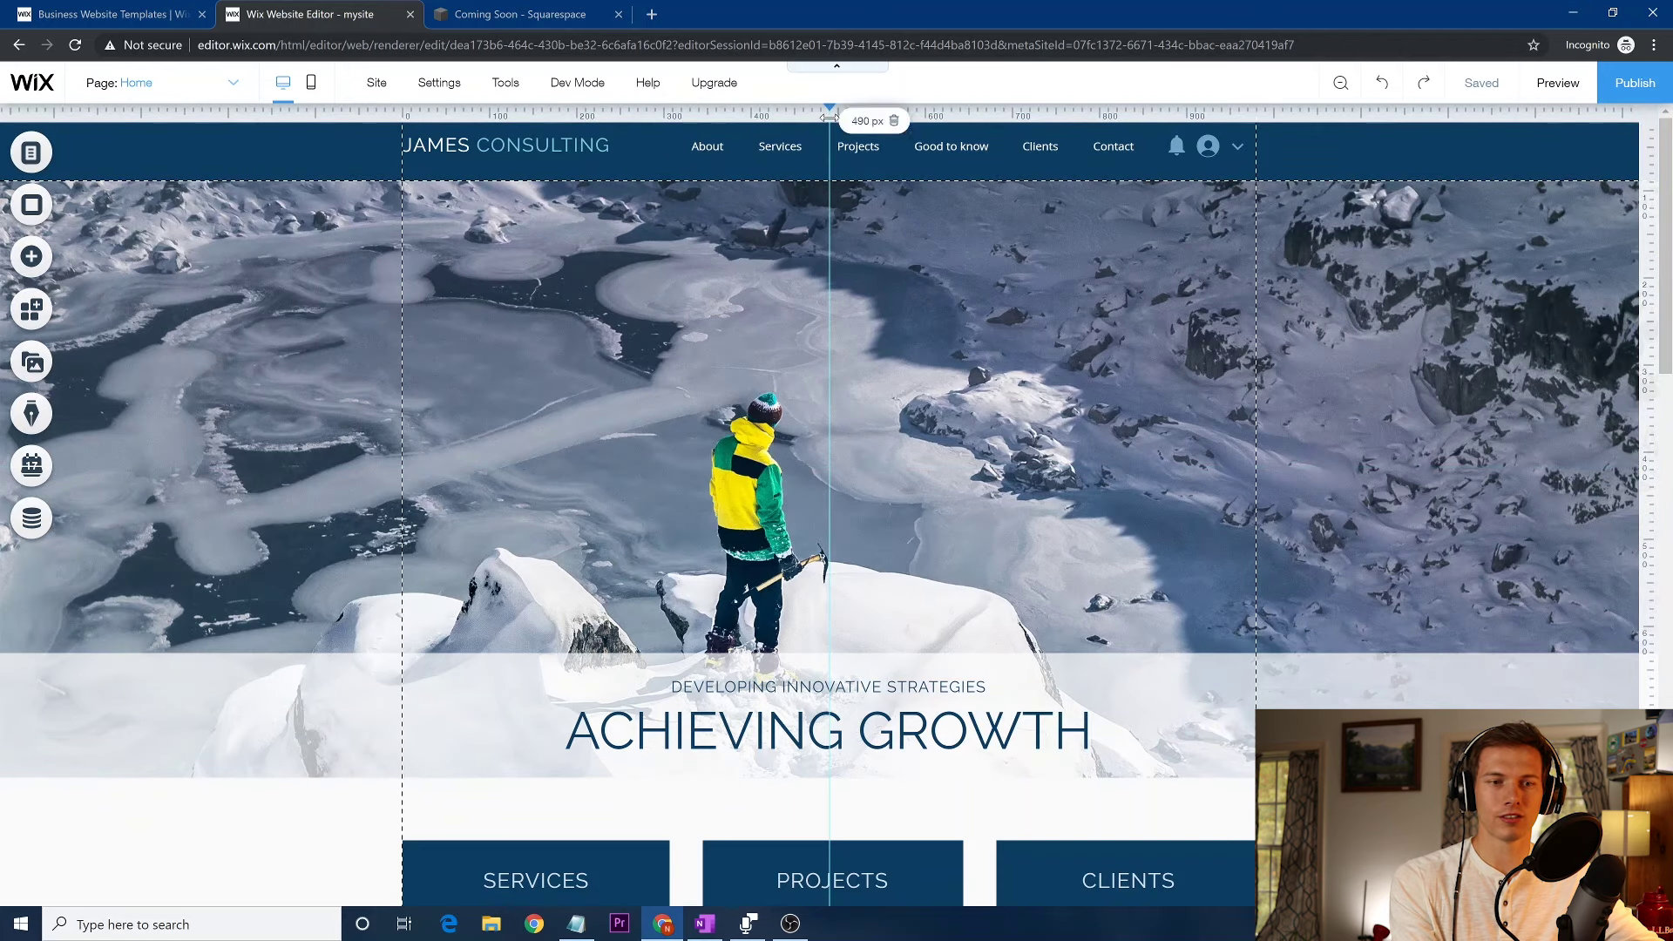
left_click_drag(828, 118, 832, 122)
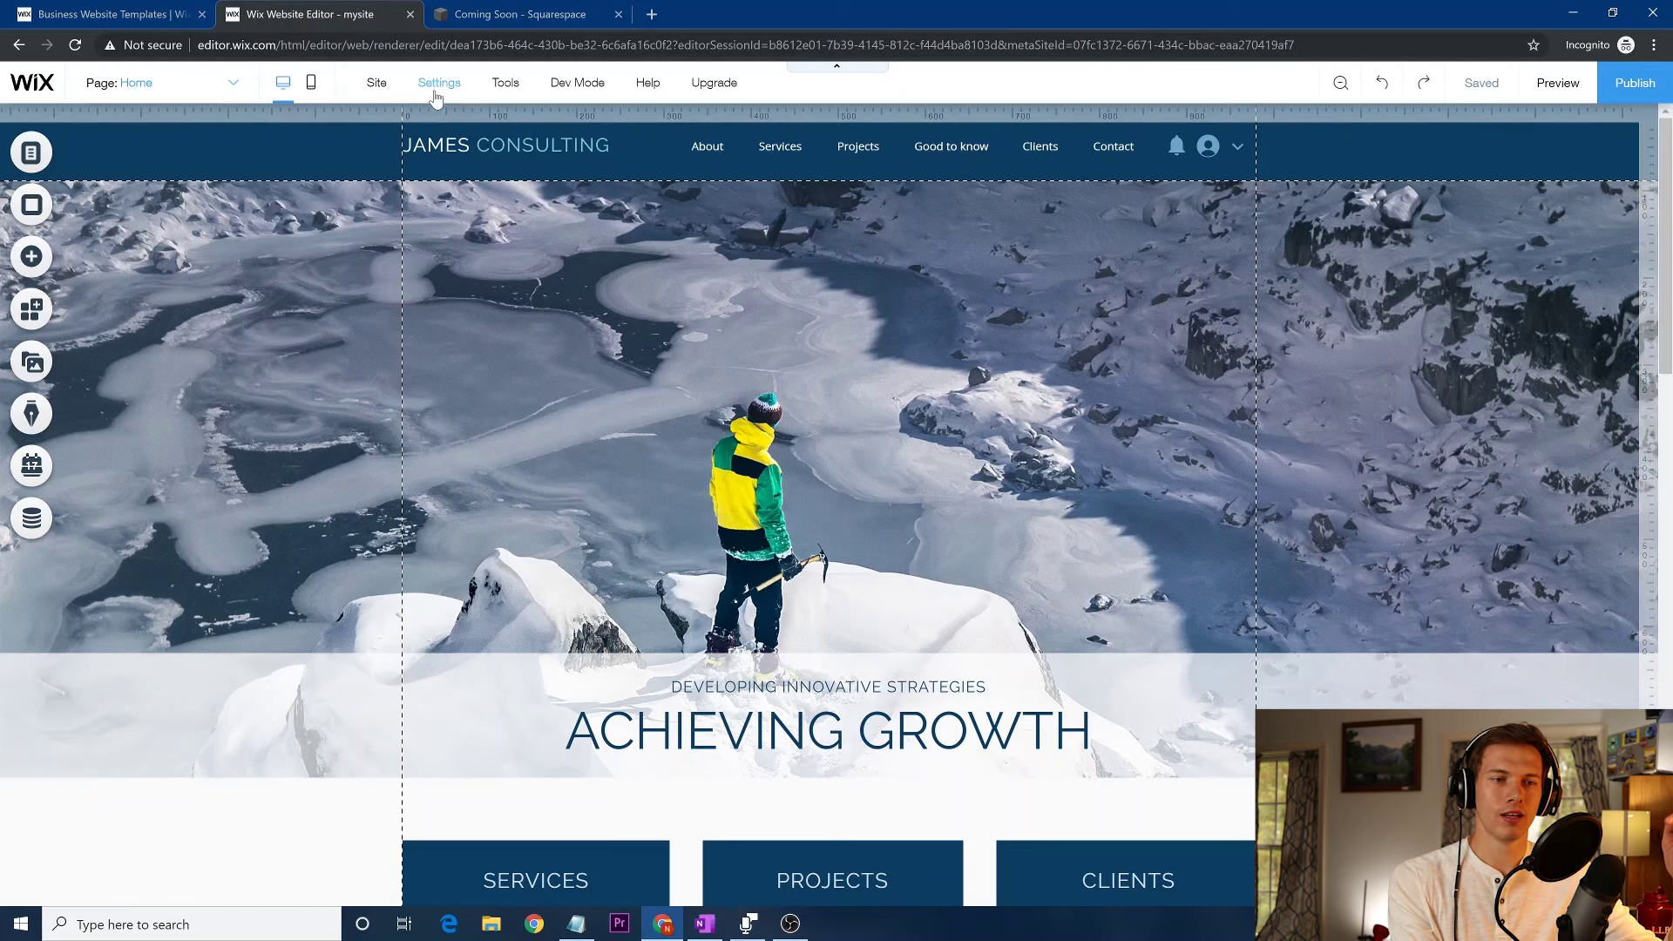
Turn the Gridlines off and back on in the editor's display tools
mouse_move(506, 84)
left_click(473, 199)
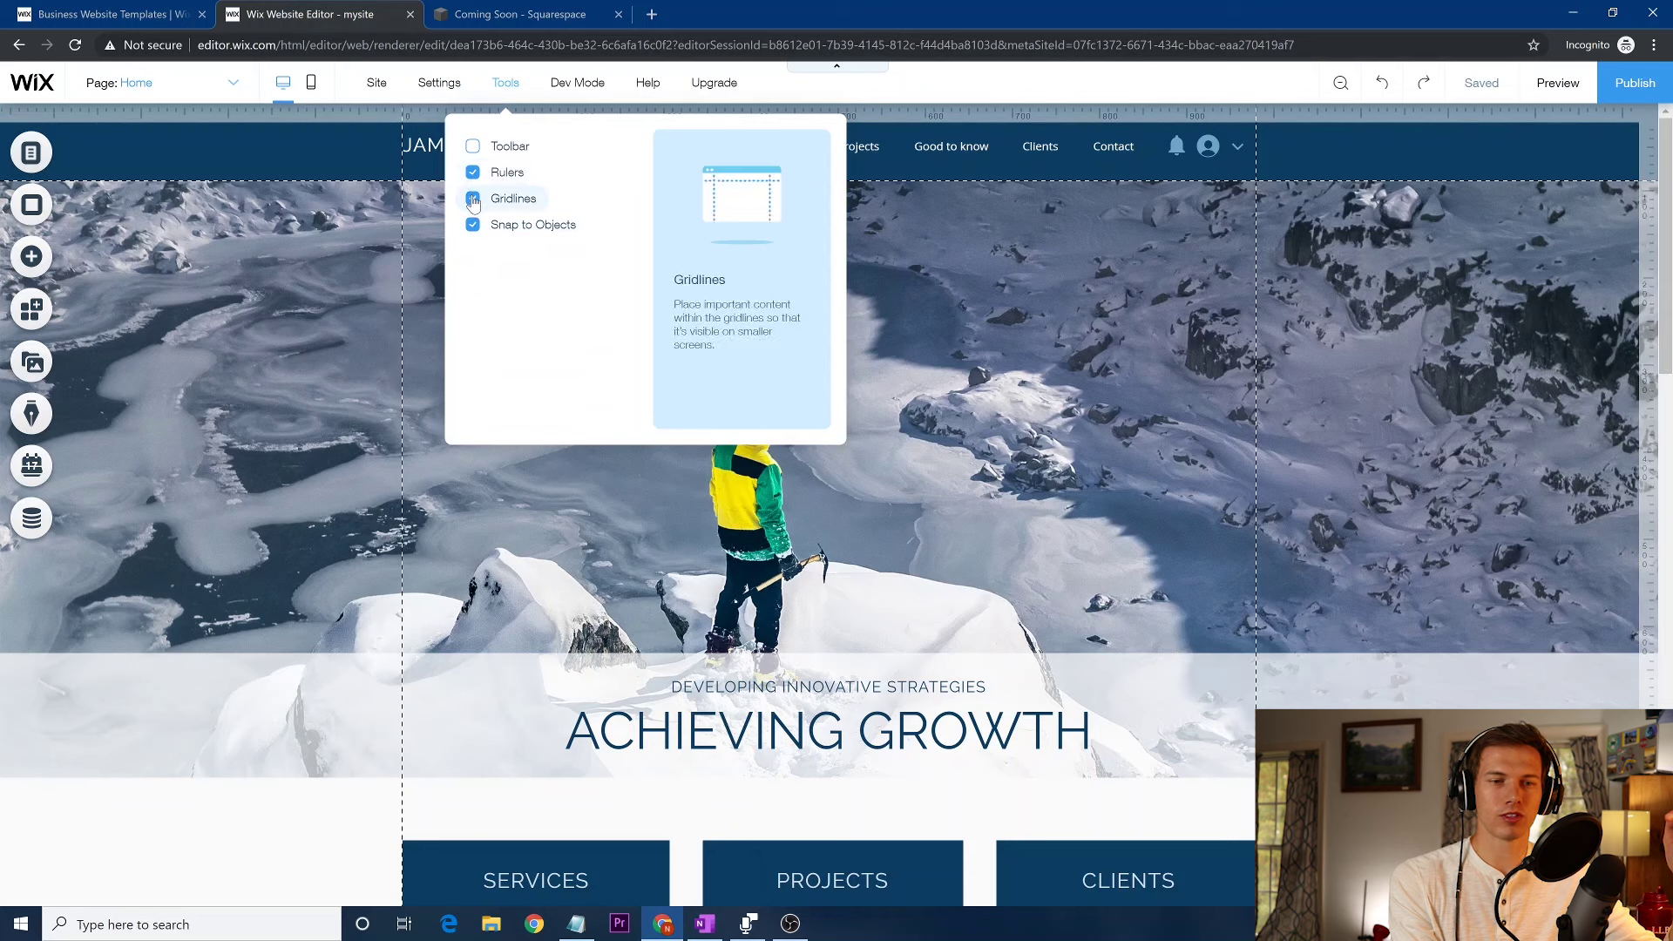
left_click(472, 200)
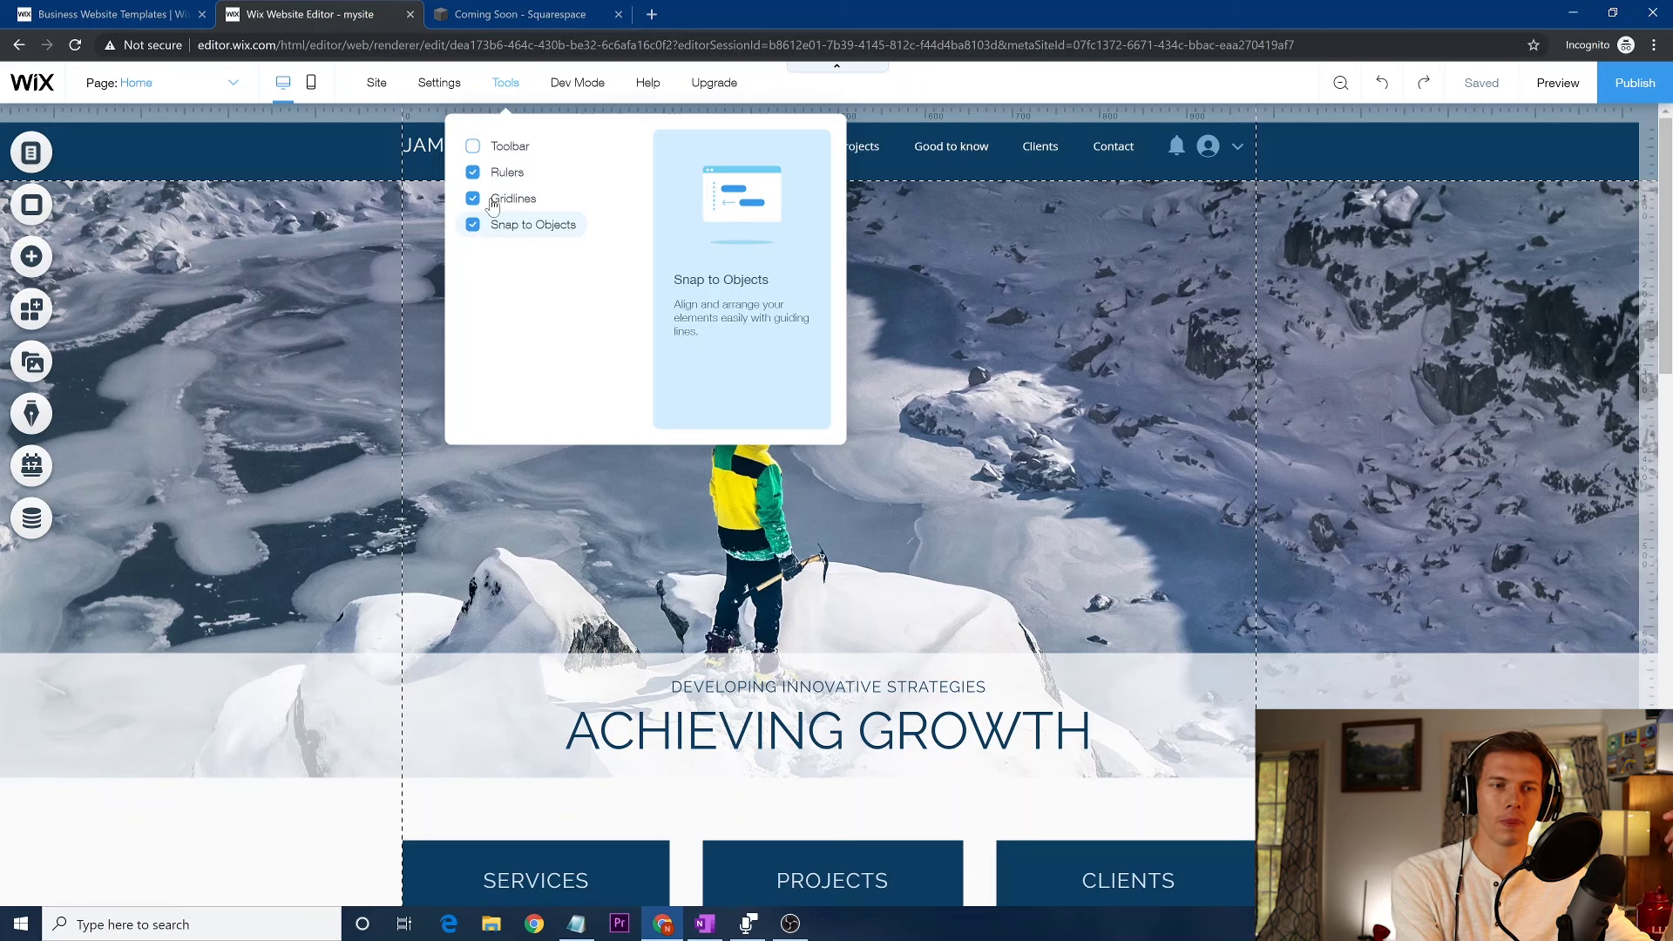
View the Dev Mode overview and the help options, then open and dismiss the Keyboard Shortcuts window
mouse_move(583, 79)
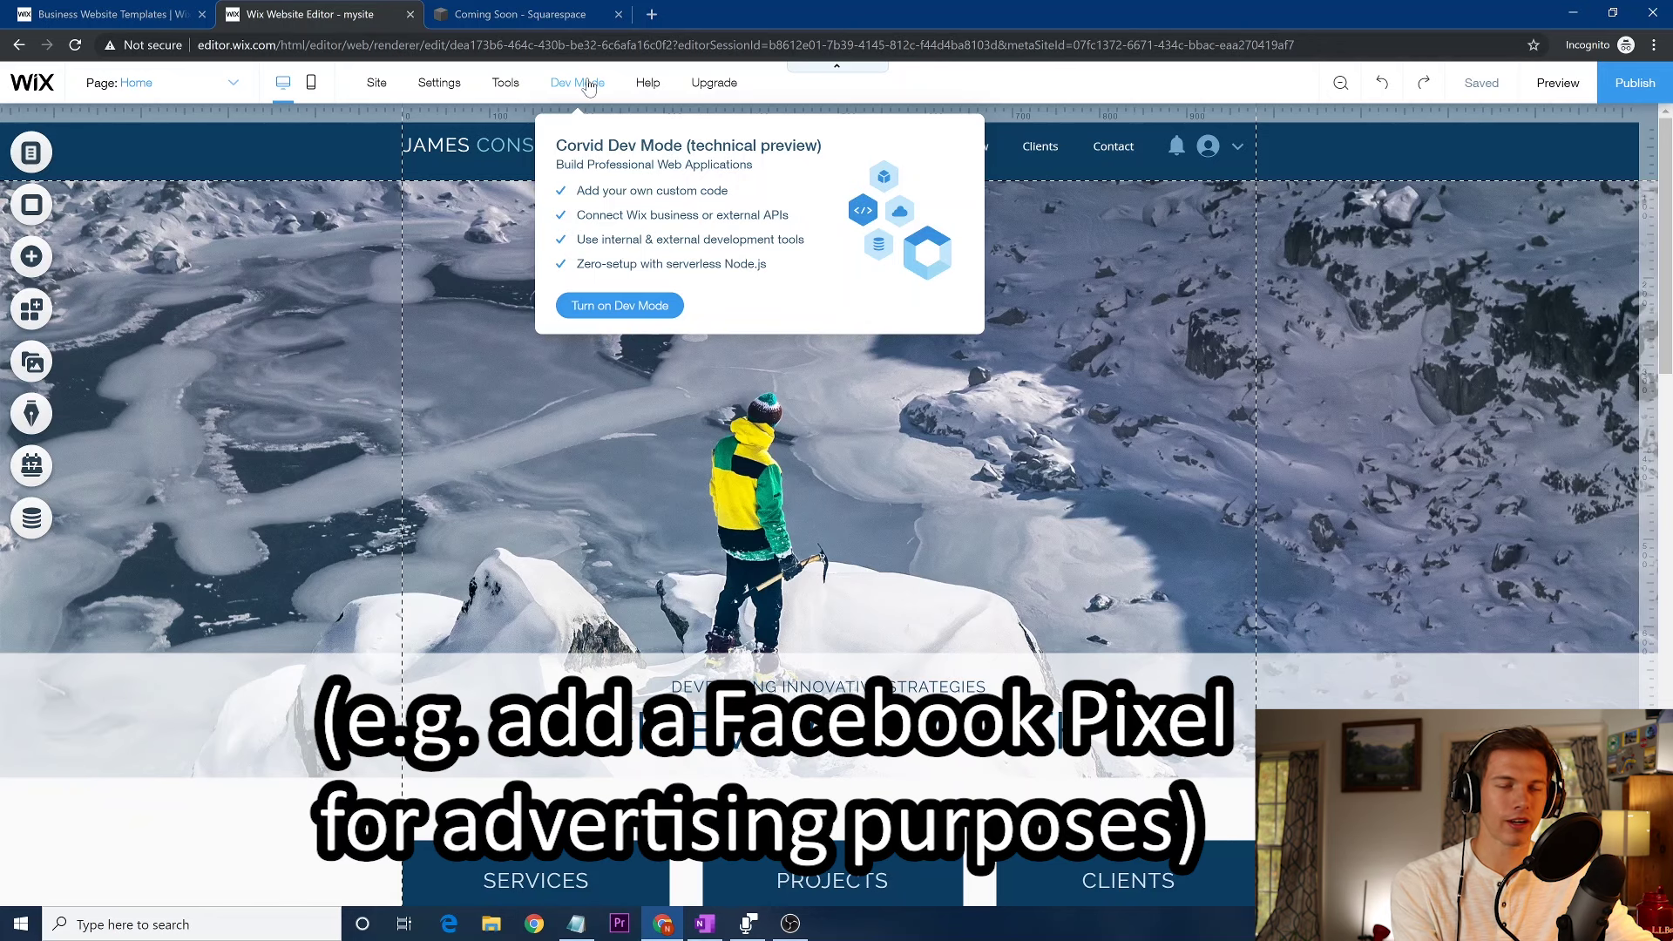
mouse_move(645, 90)
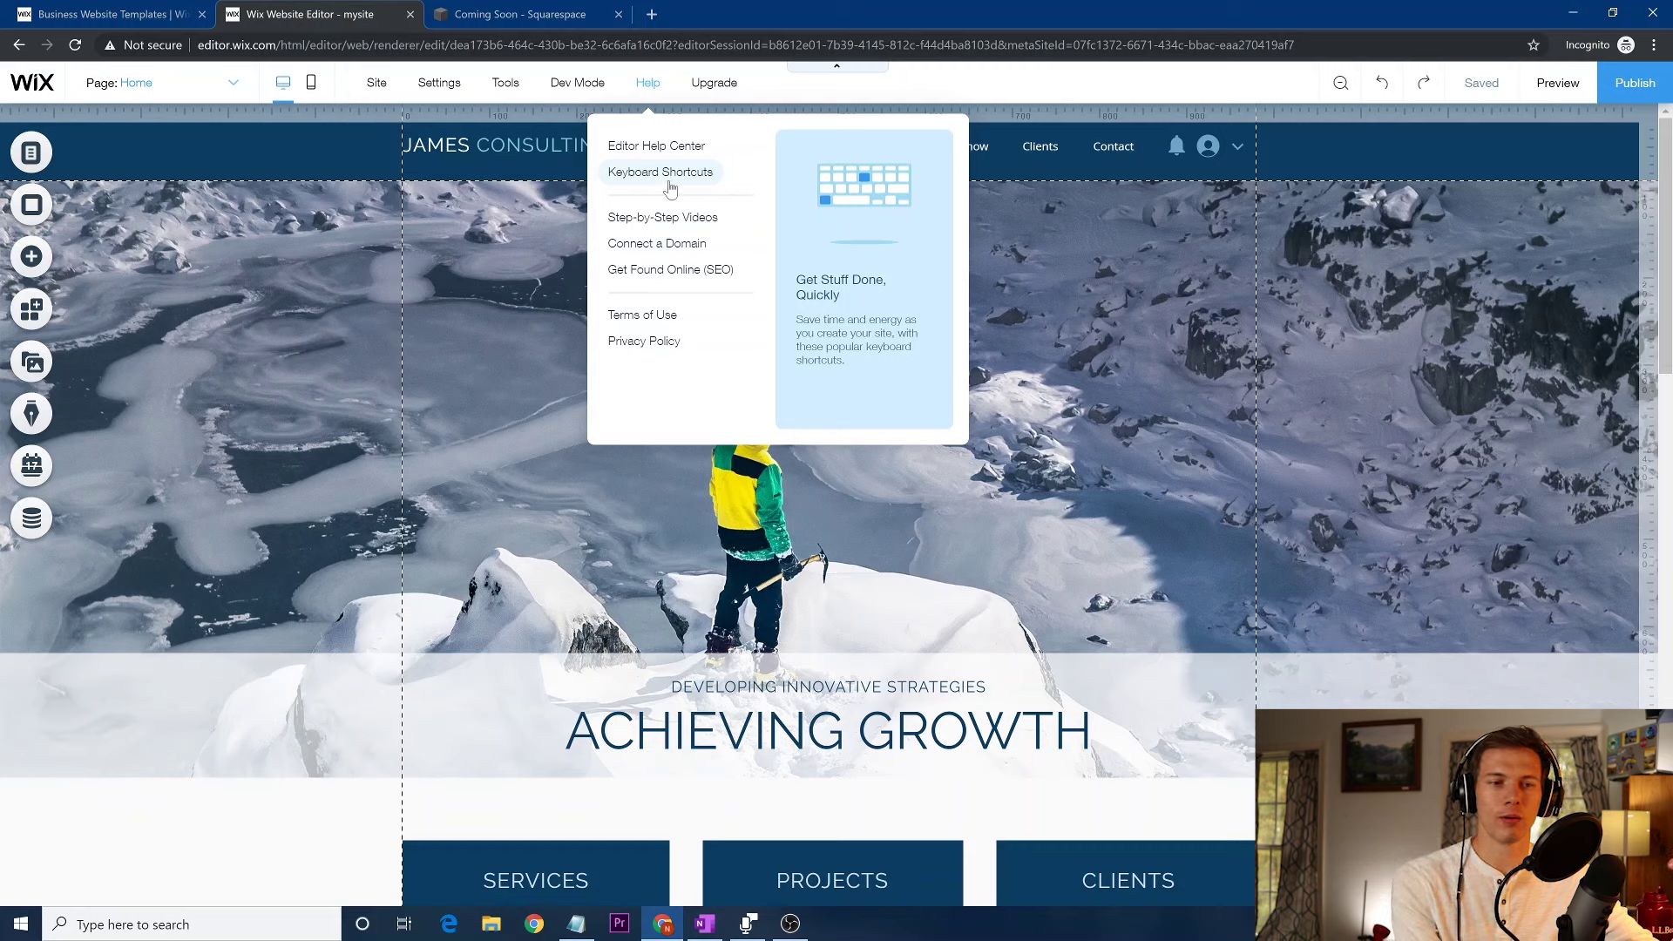
left_click(662, 174)
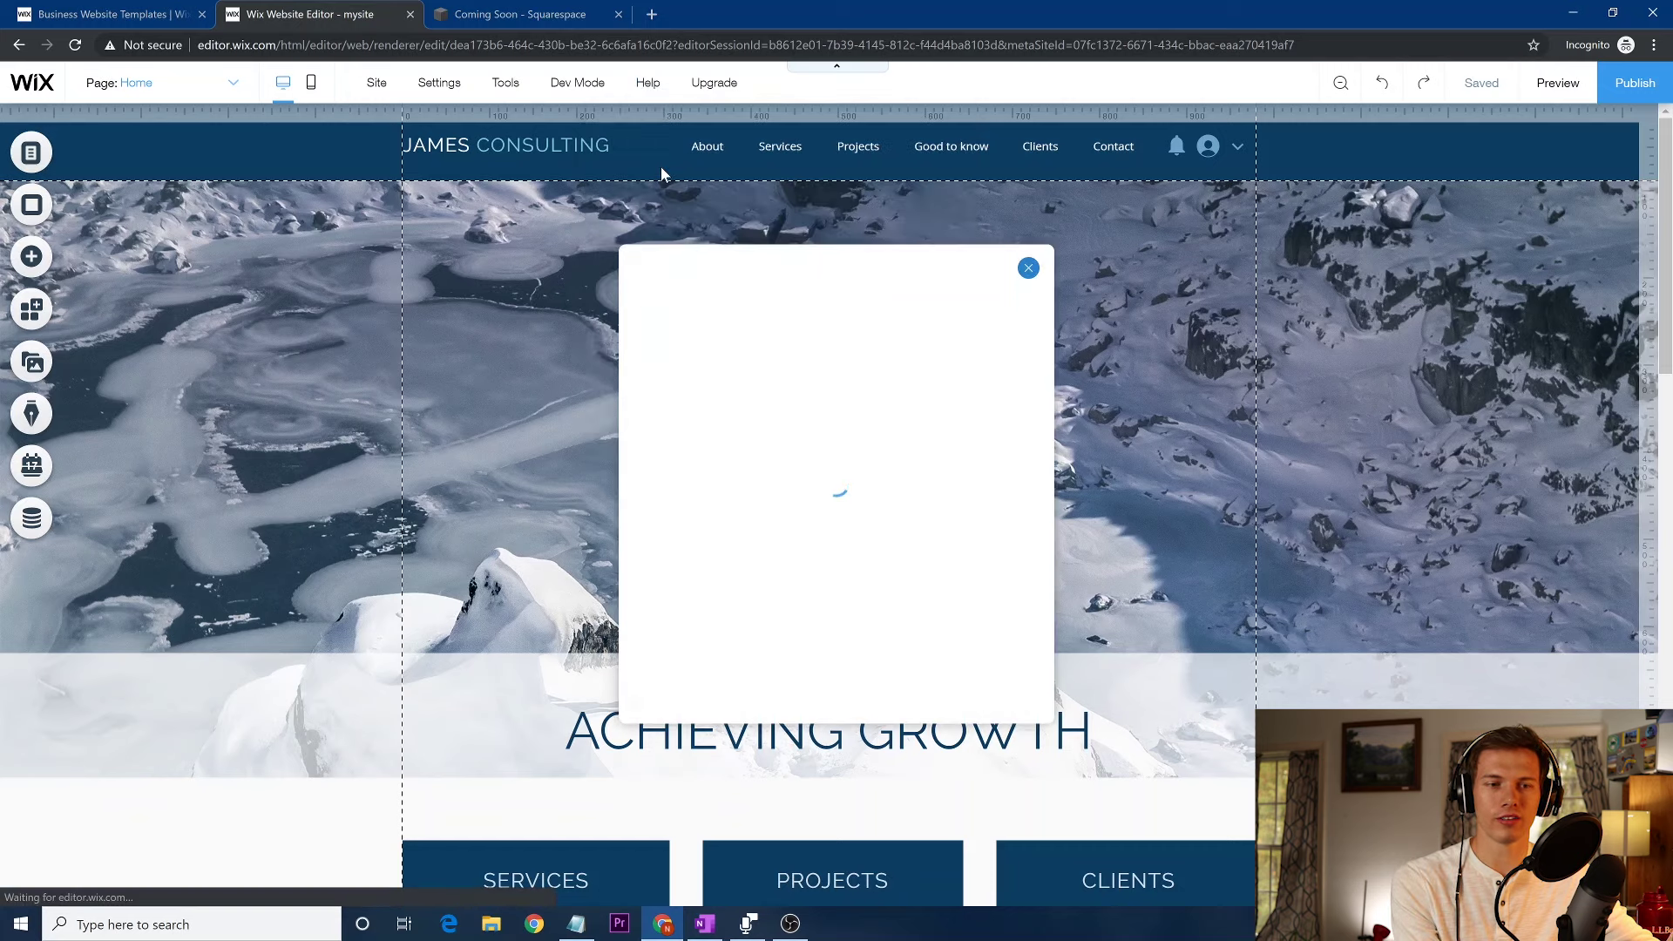
left_click(1026, 266)
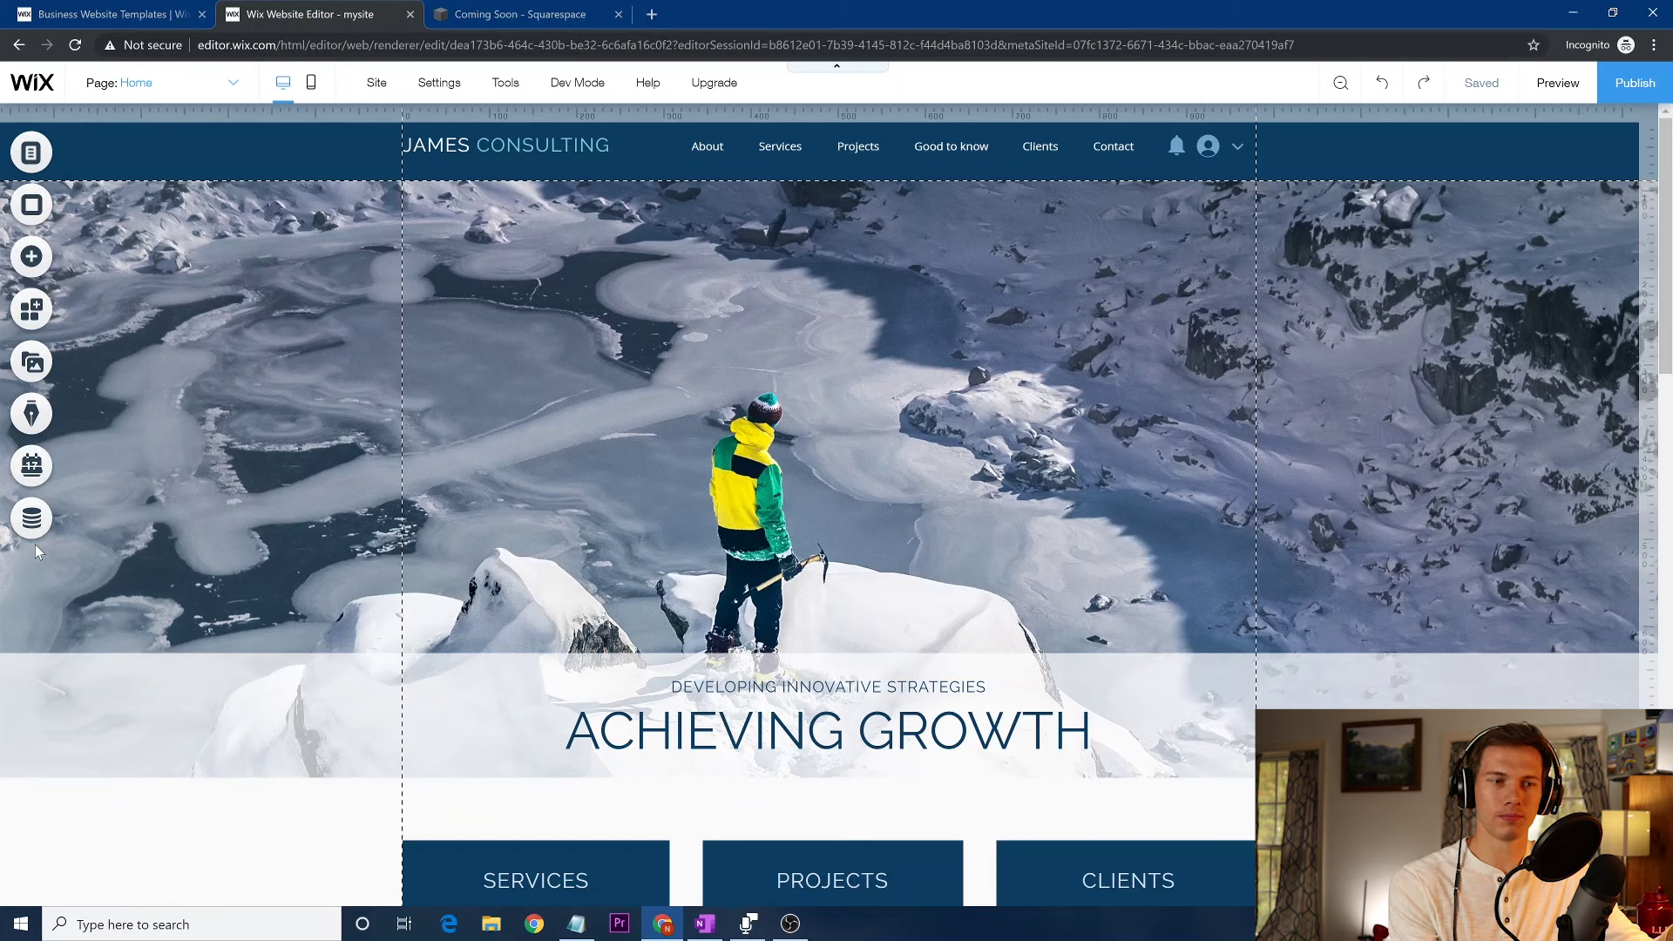
Reorder the site menu so that the About page comes directly after Projects
left_click(30, 154)
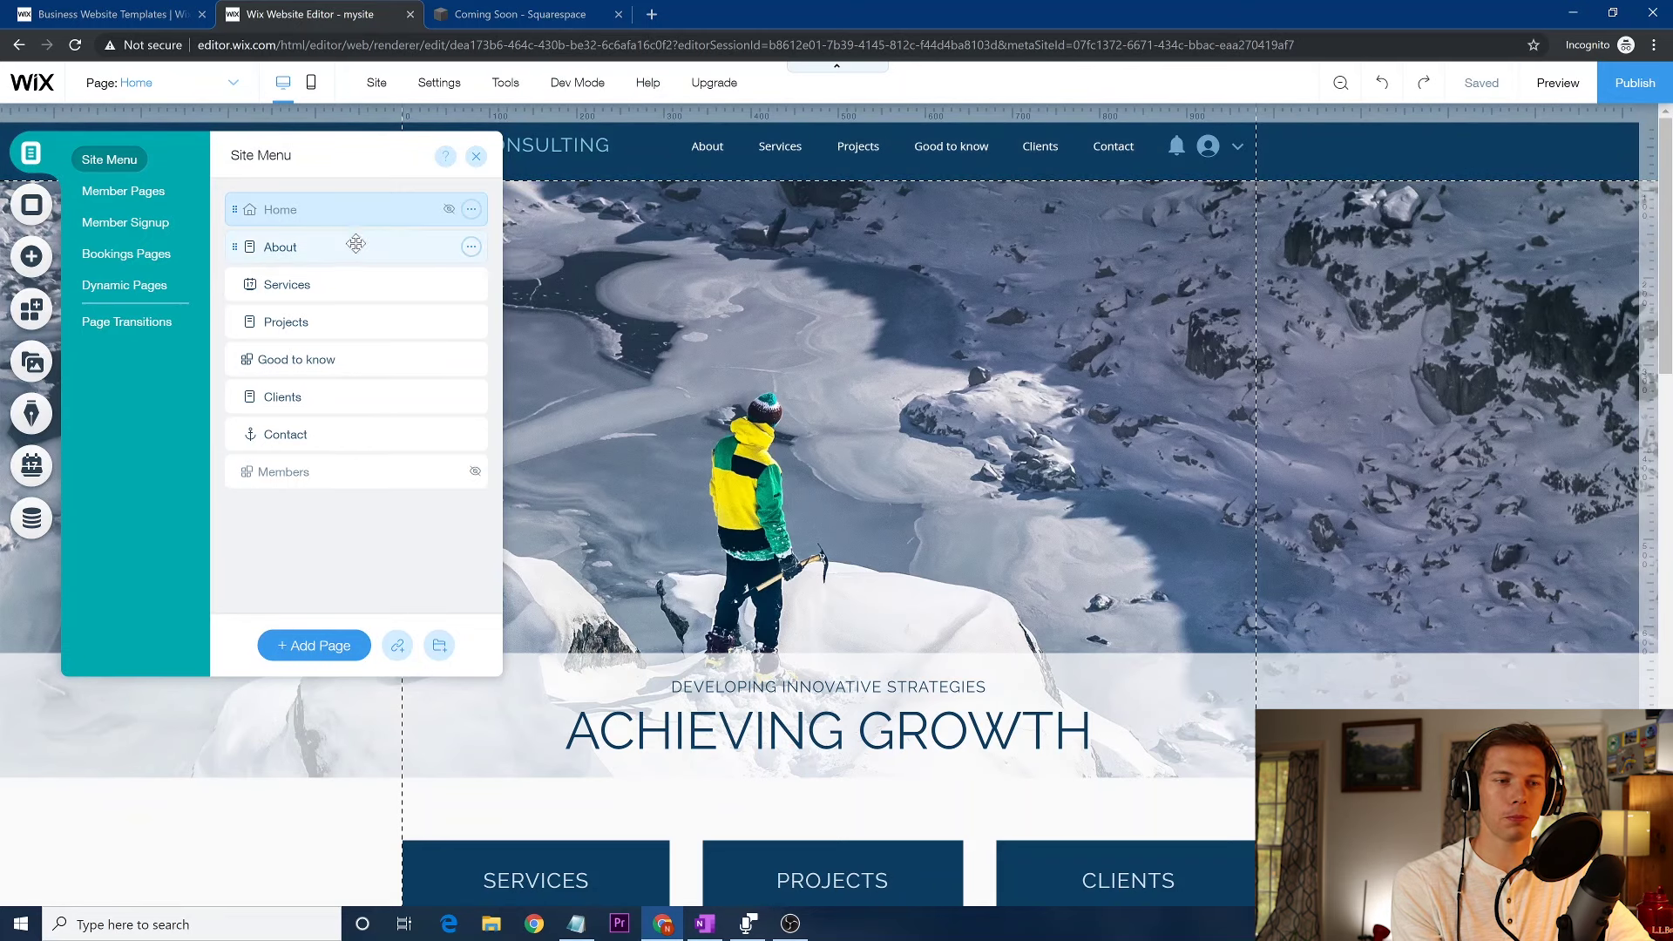
left_click(232, 247)
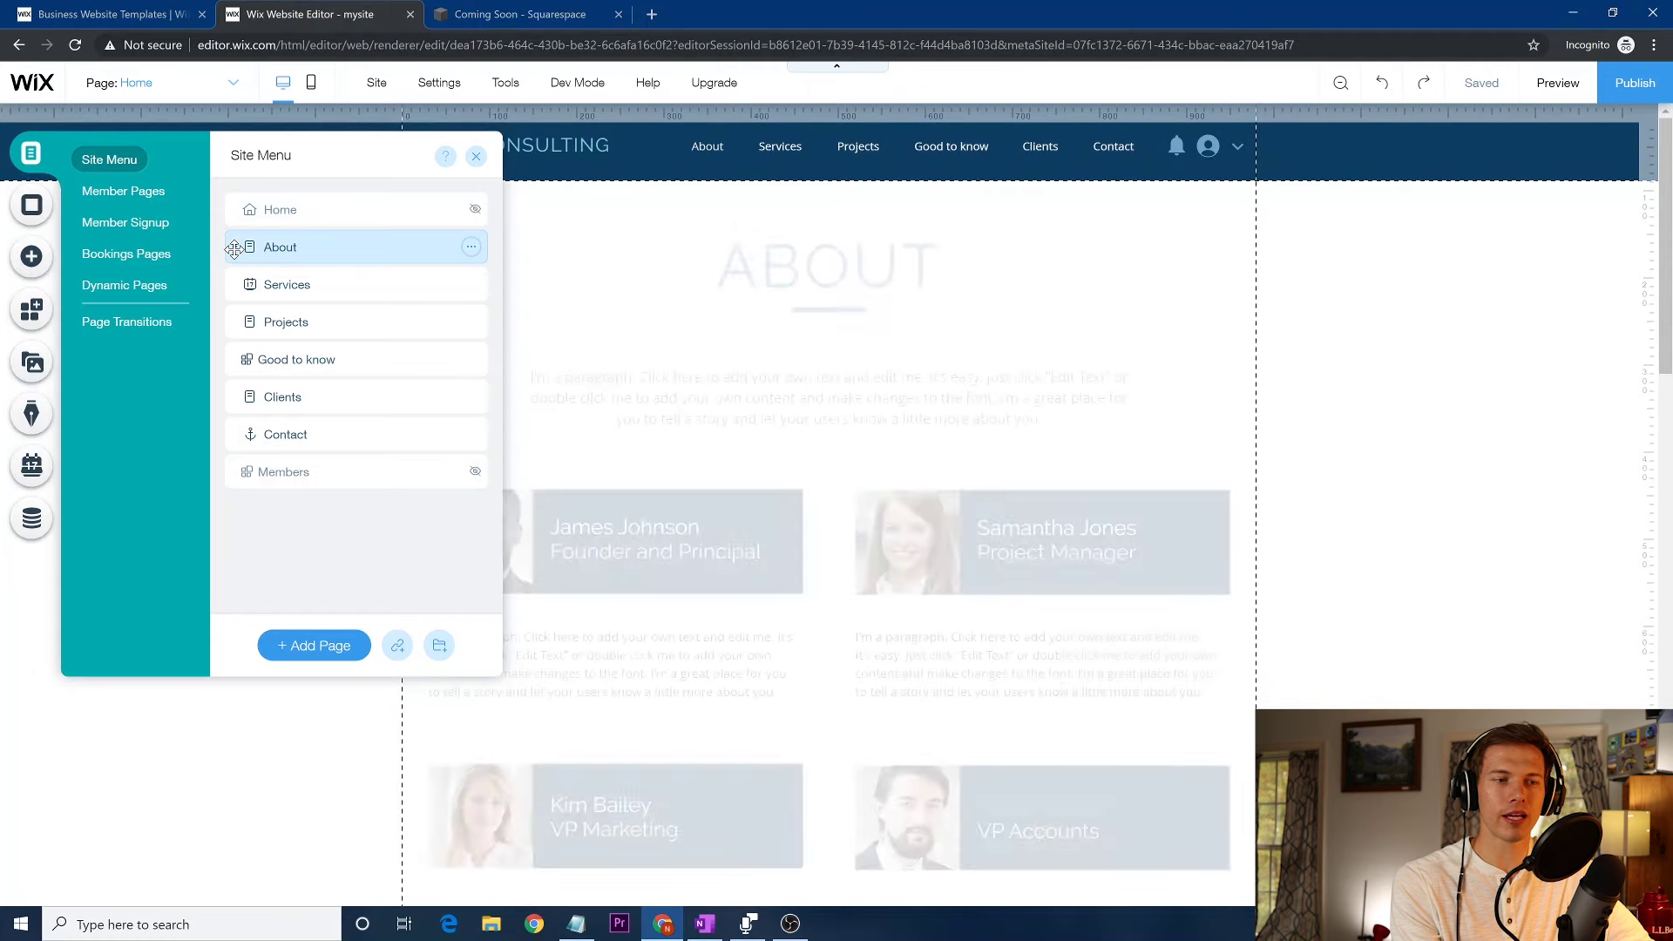
left_click_drag(233, 251, 235, 325)
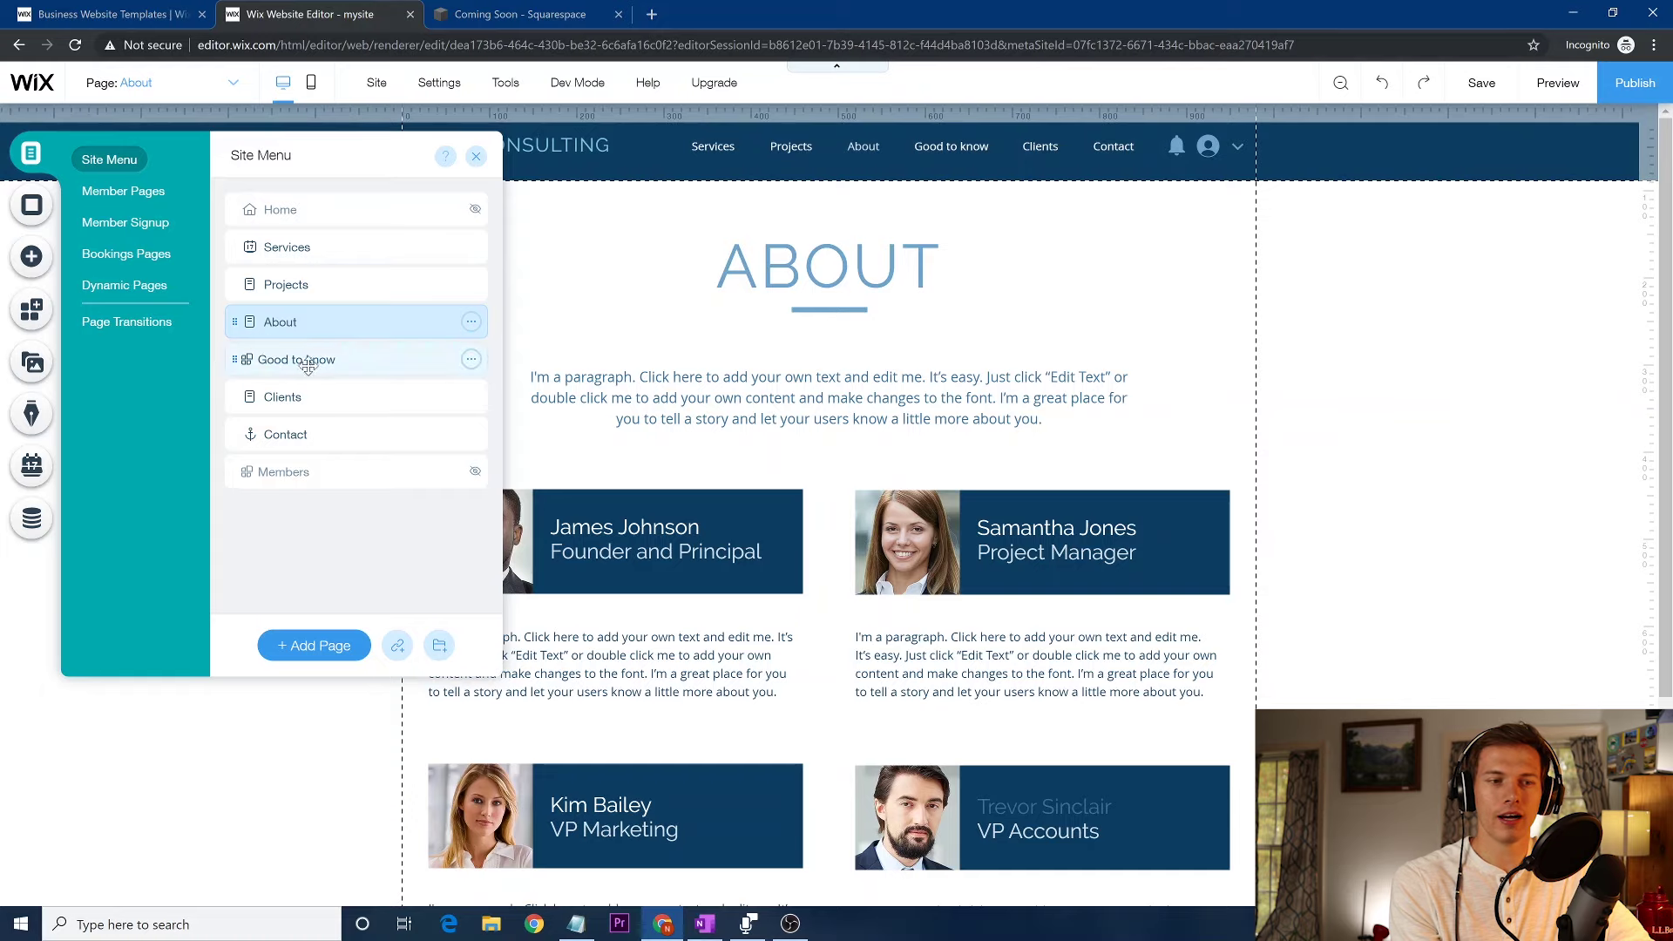
Hide the Good to know page from the site menu and leave the page list
left_click(469, 359)
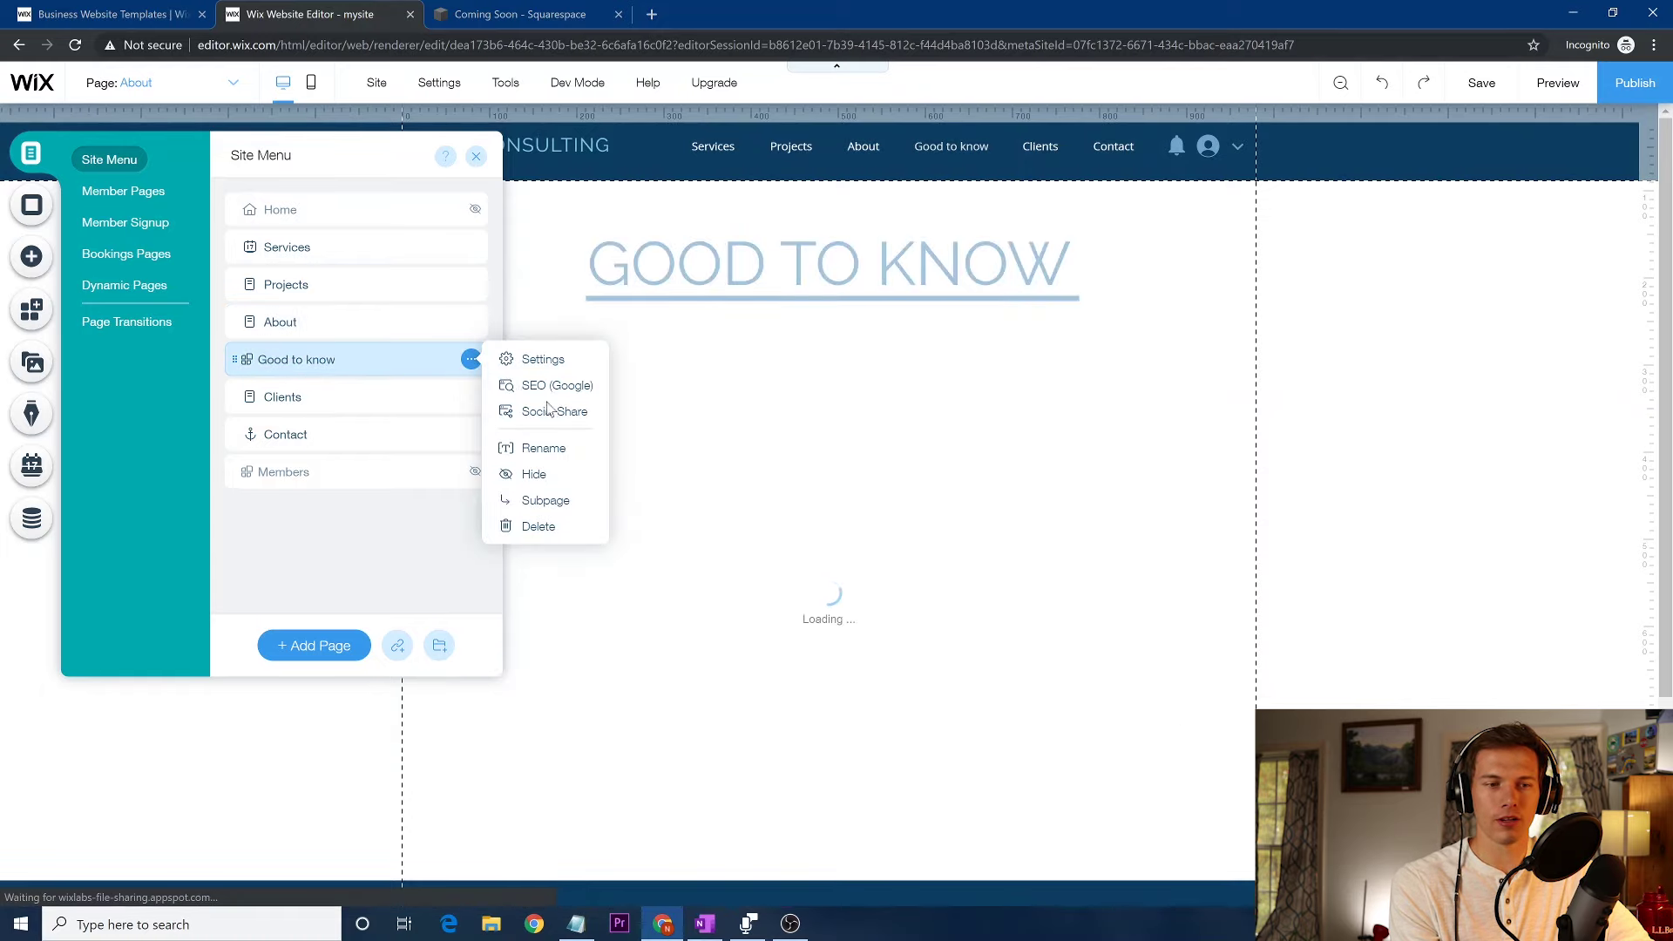
left_click(534, 474)
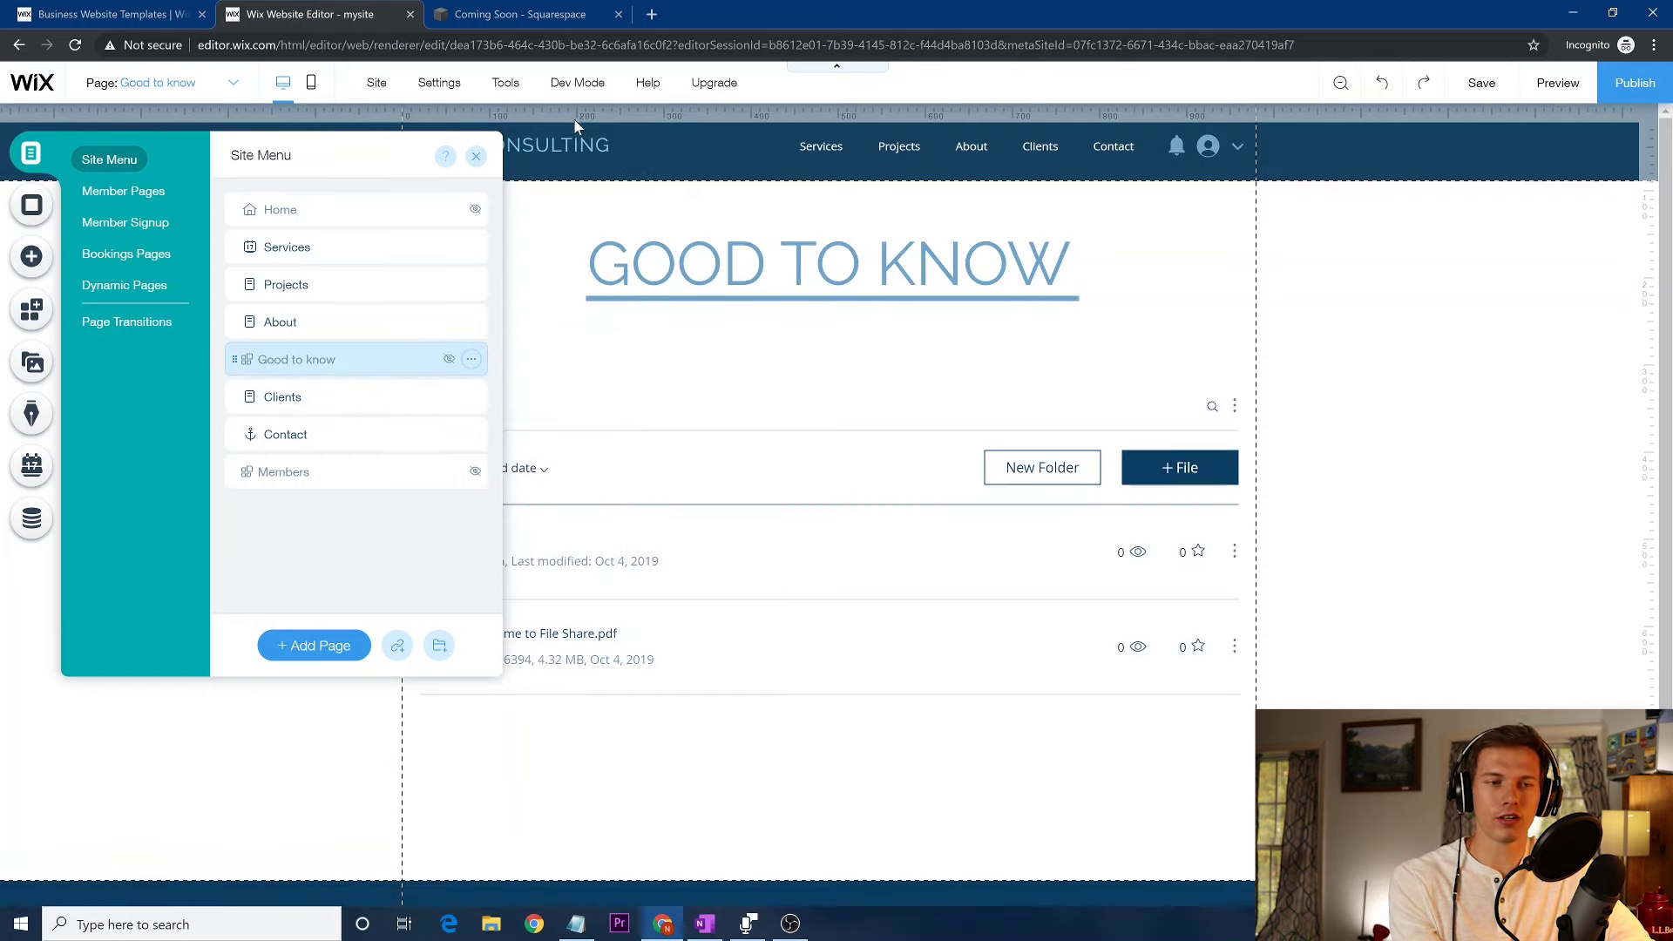
left_click(563, 154)
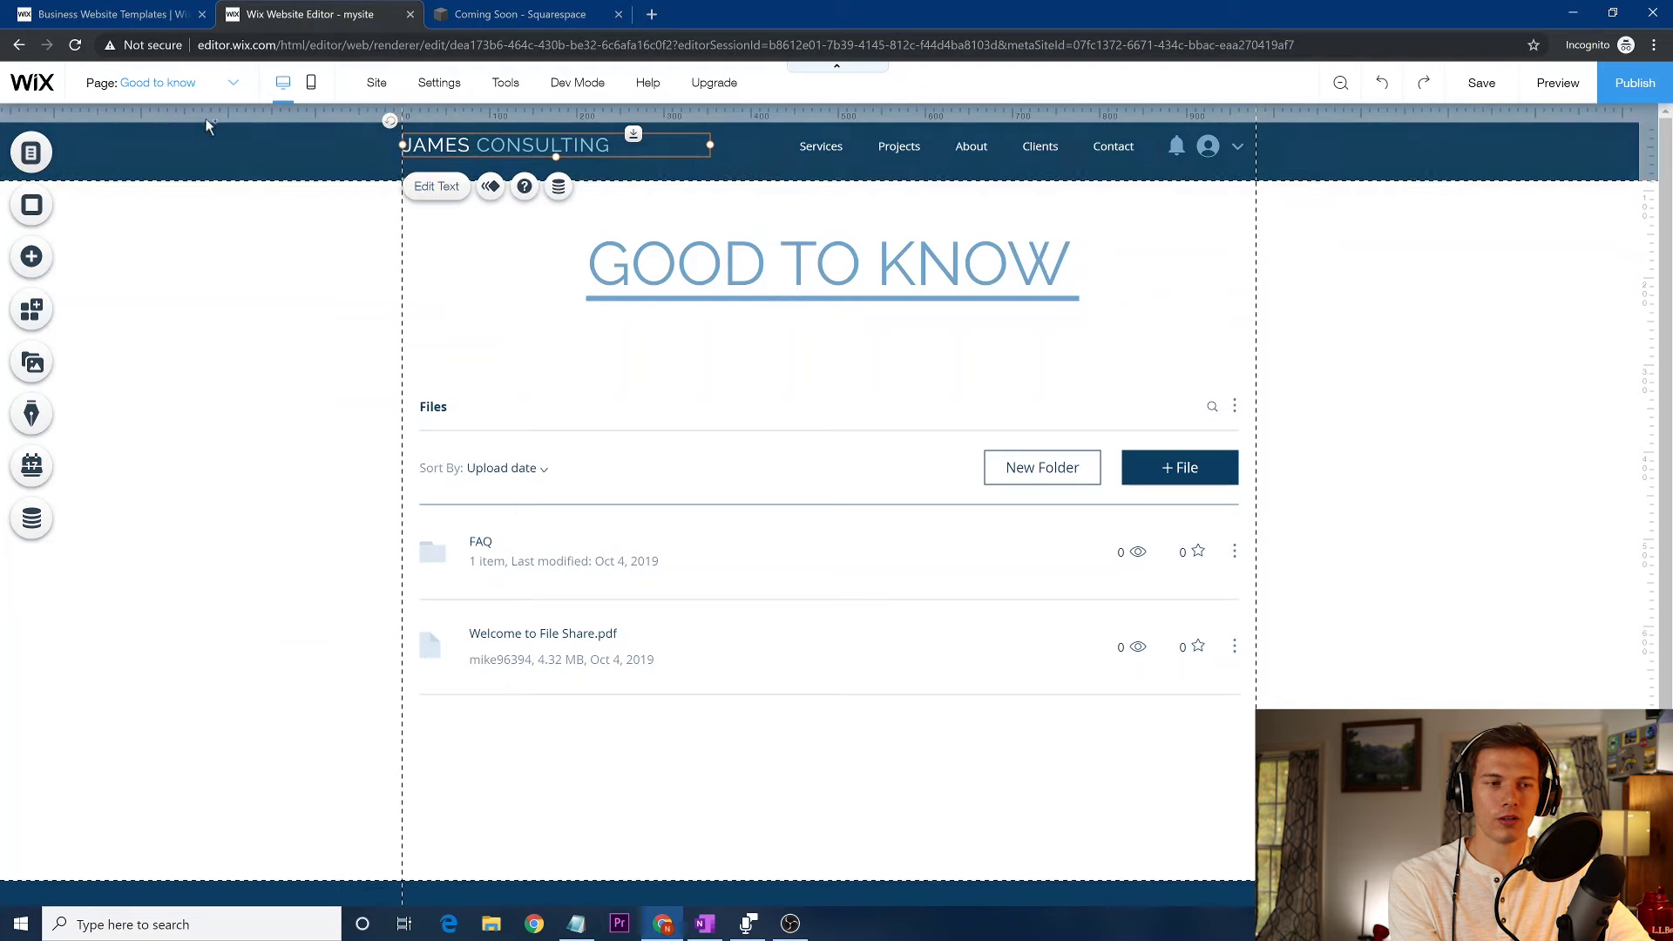
On the Home page, link the More Info button in the Projects column to the Good to know page, opening in the current window
left_click(158, 83)
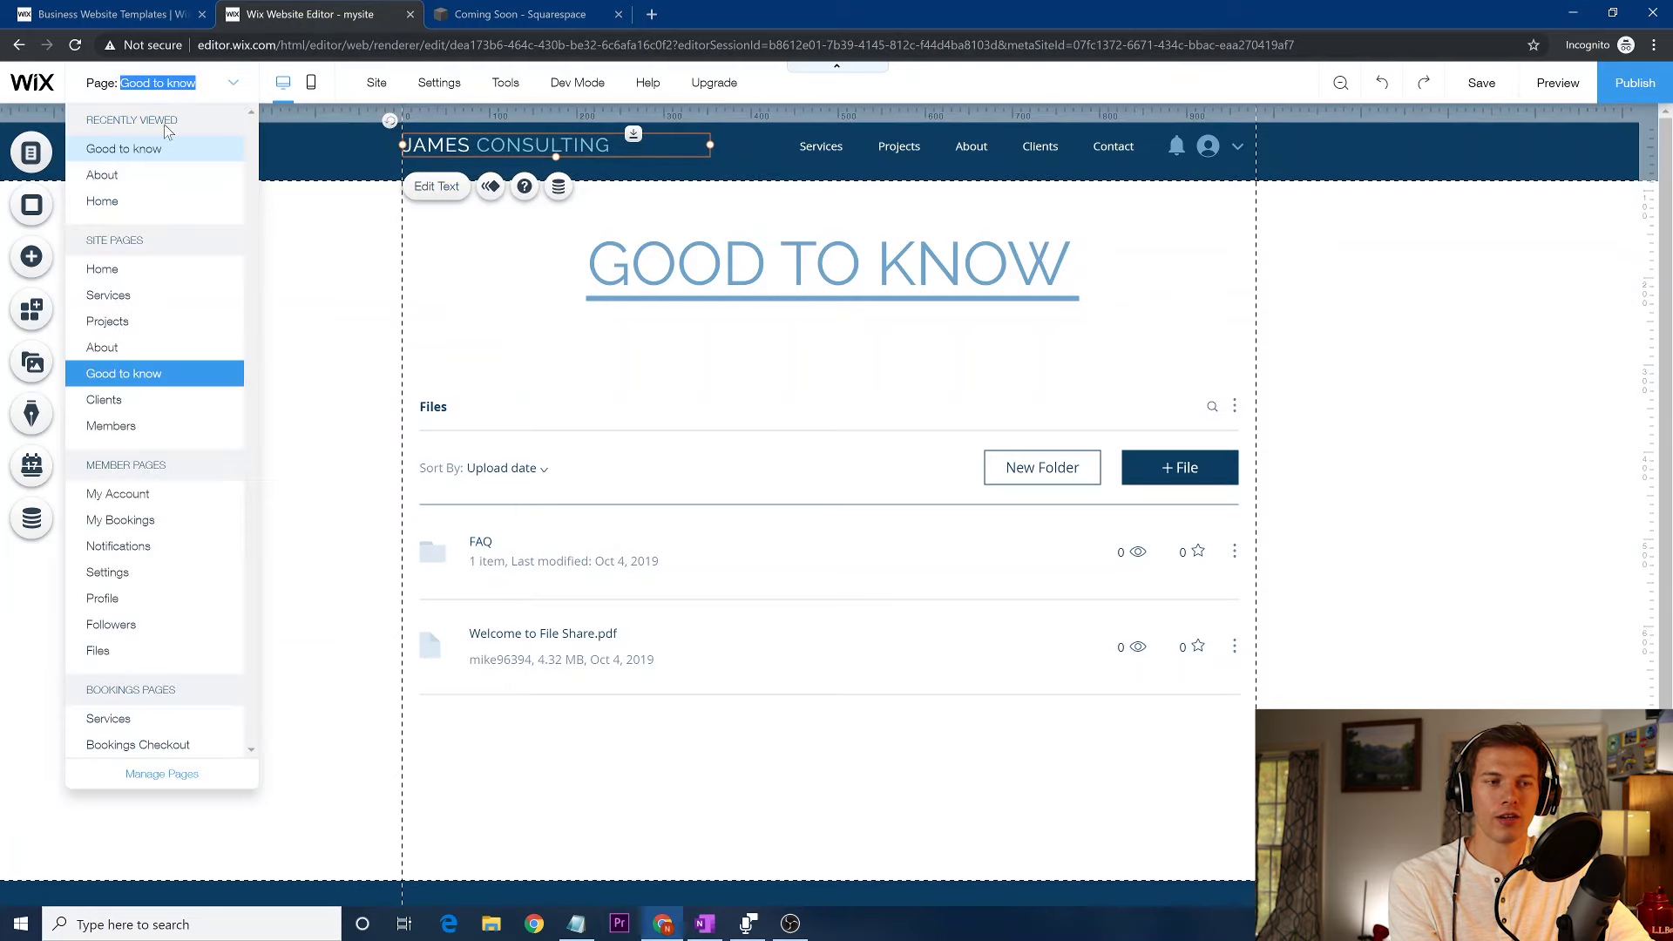
left_click(120, 209)
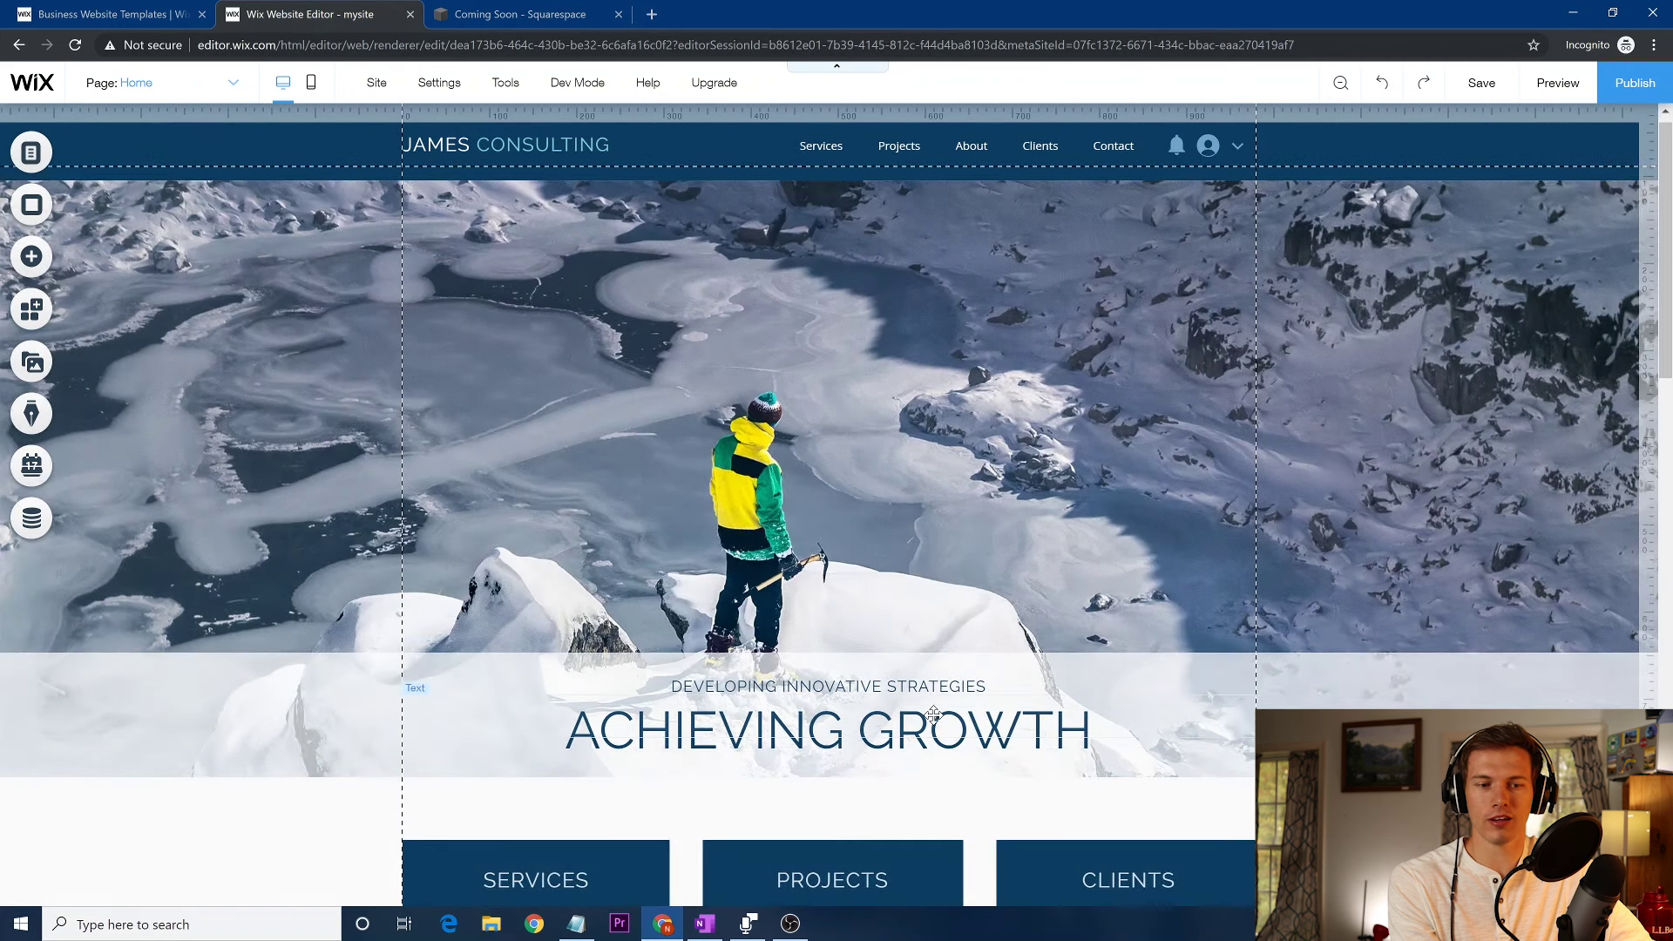
scroll(909, 760, "down", 2)
scroll(909, 761, "down", 2)
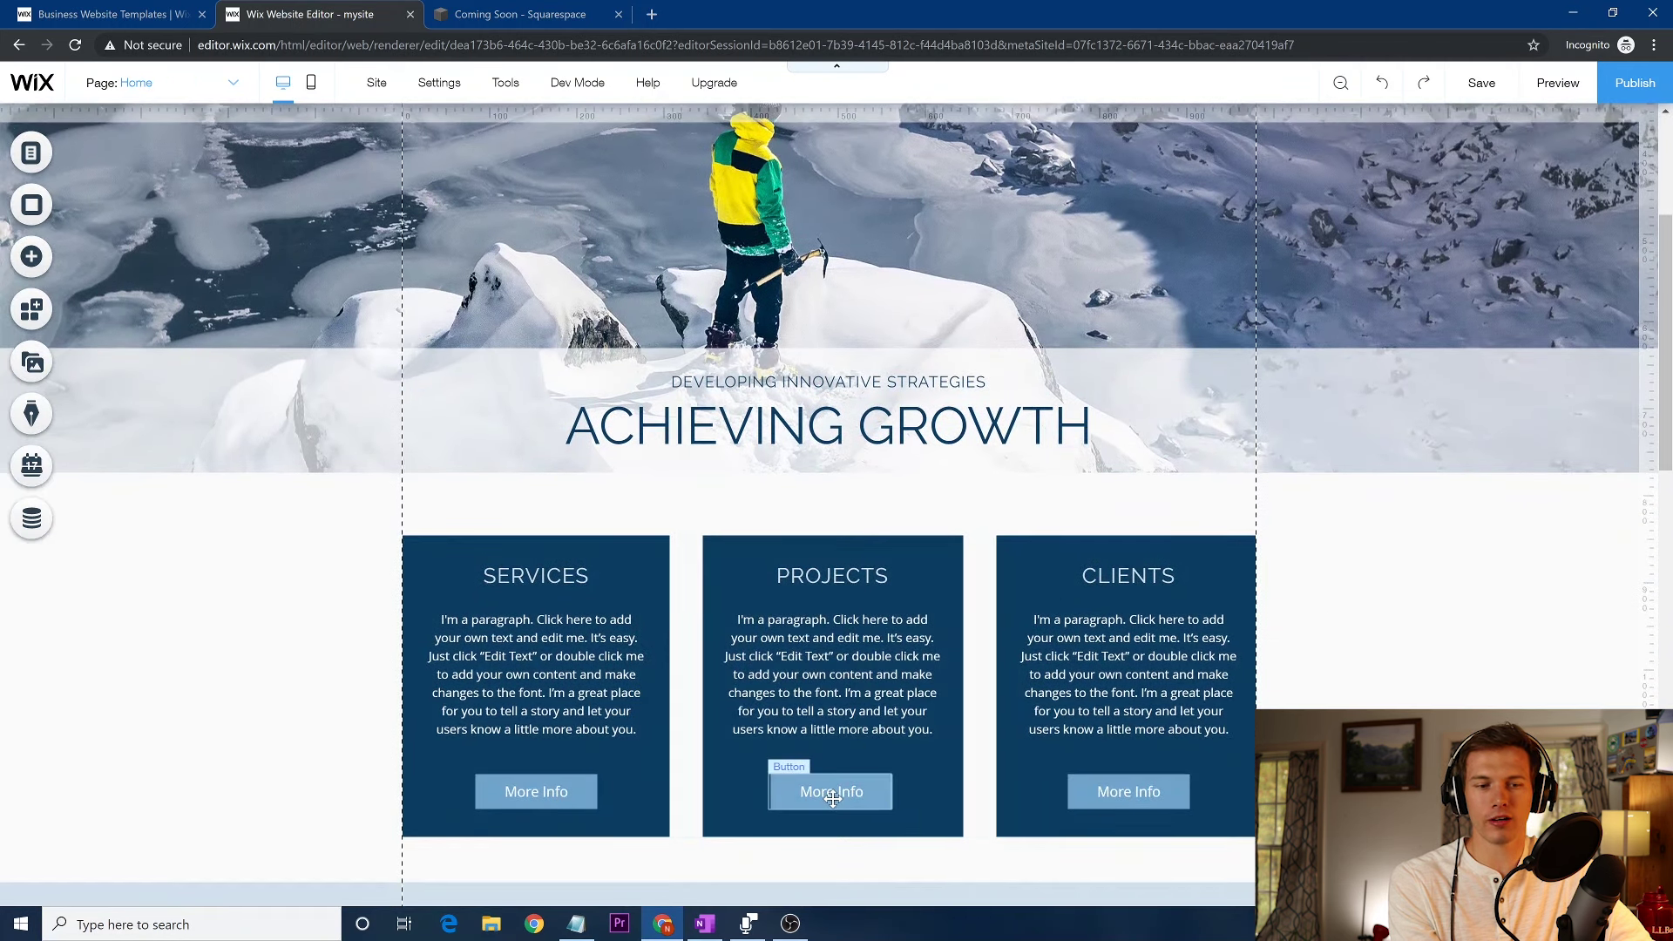
left_click(832, 795)
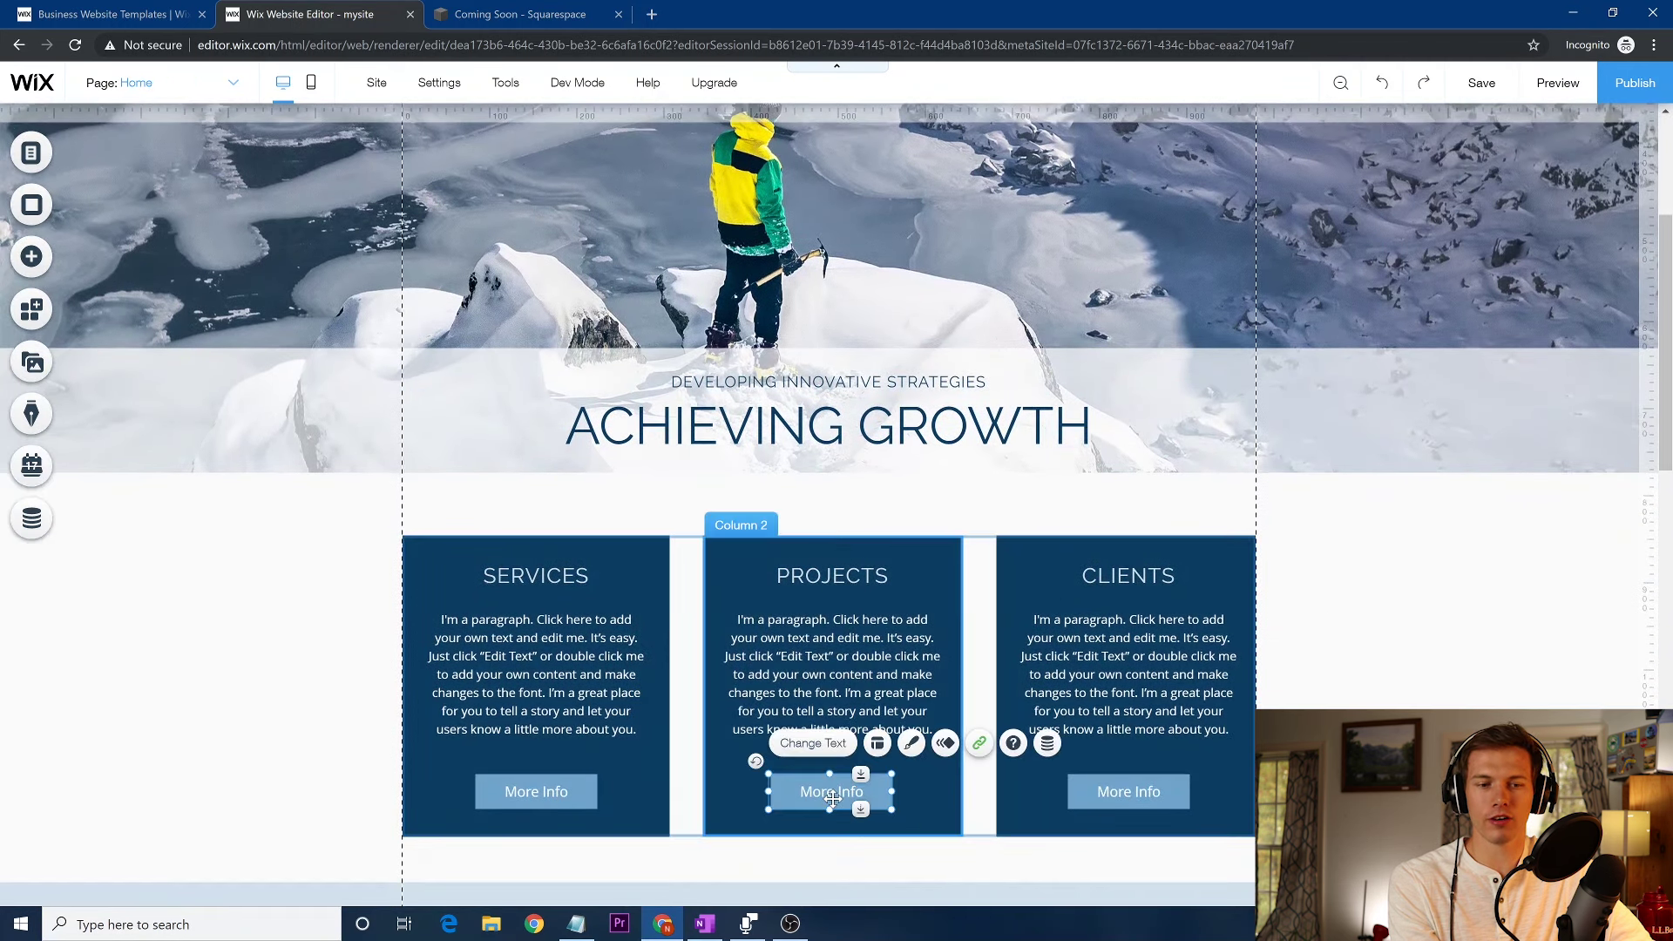
left_click(979, 743)
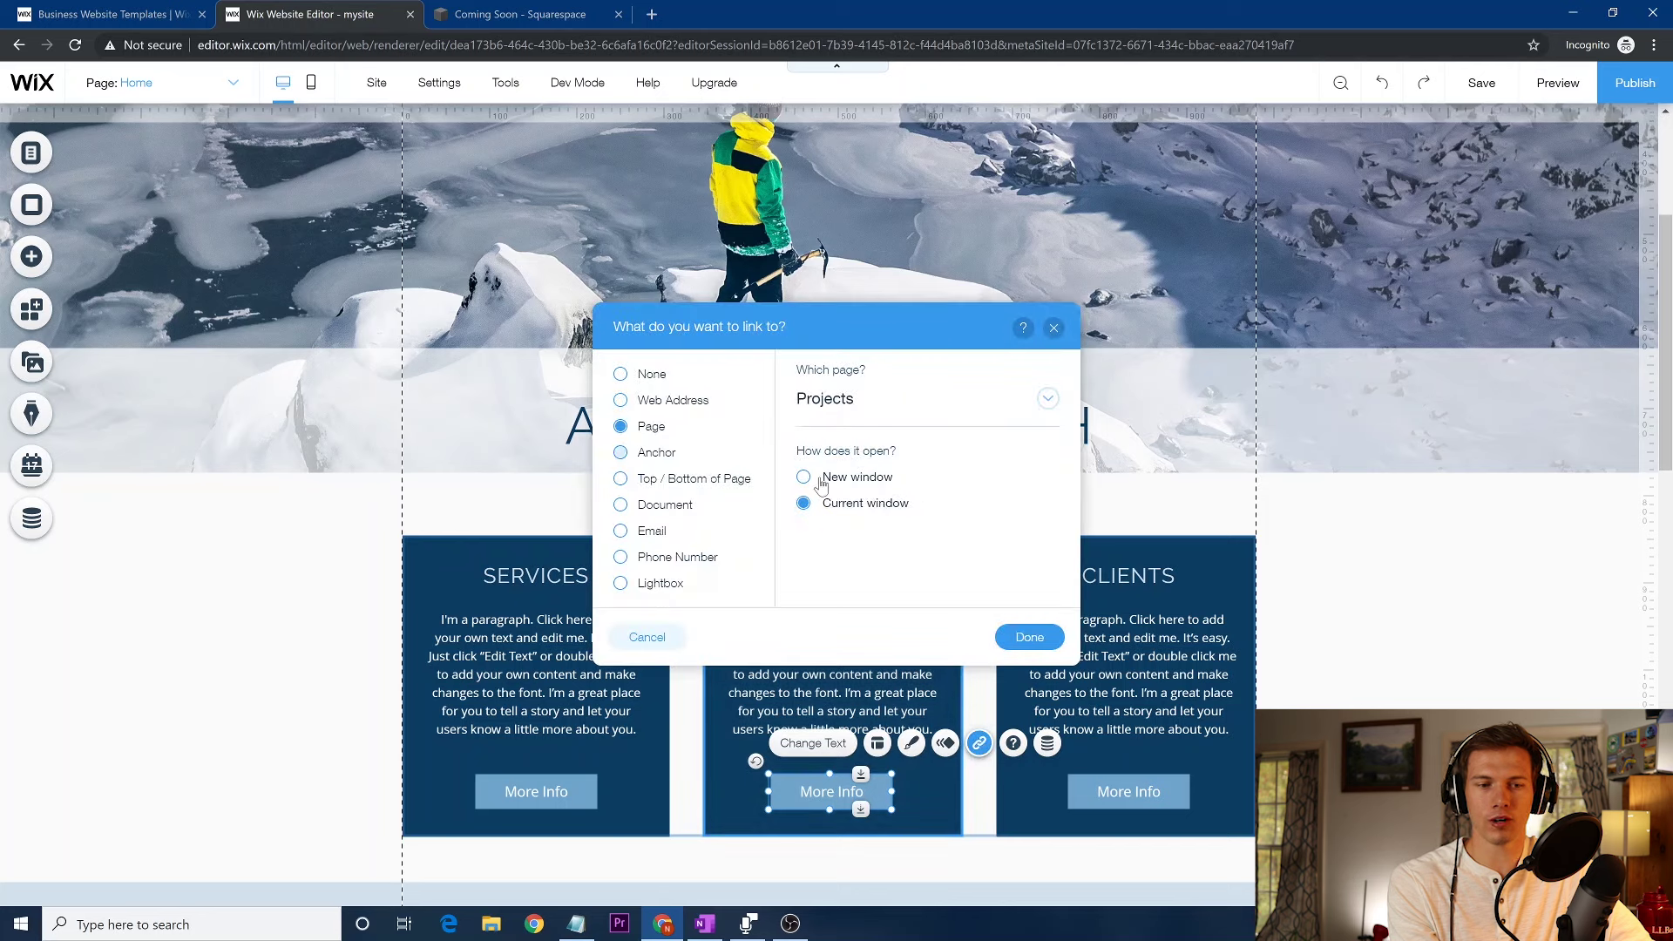
left_click(1002, 411)
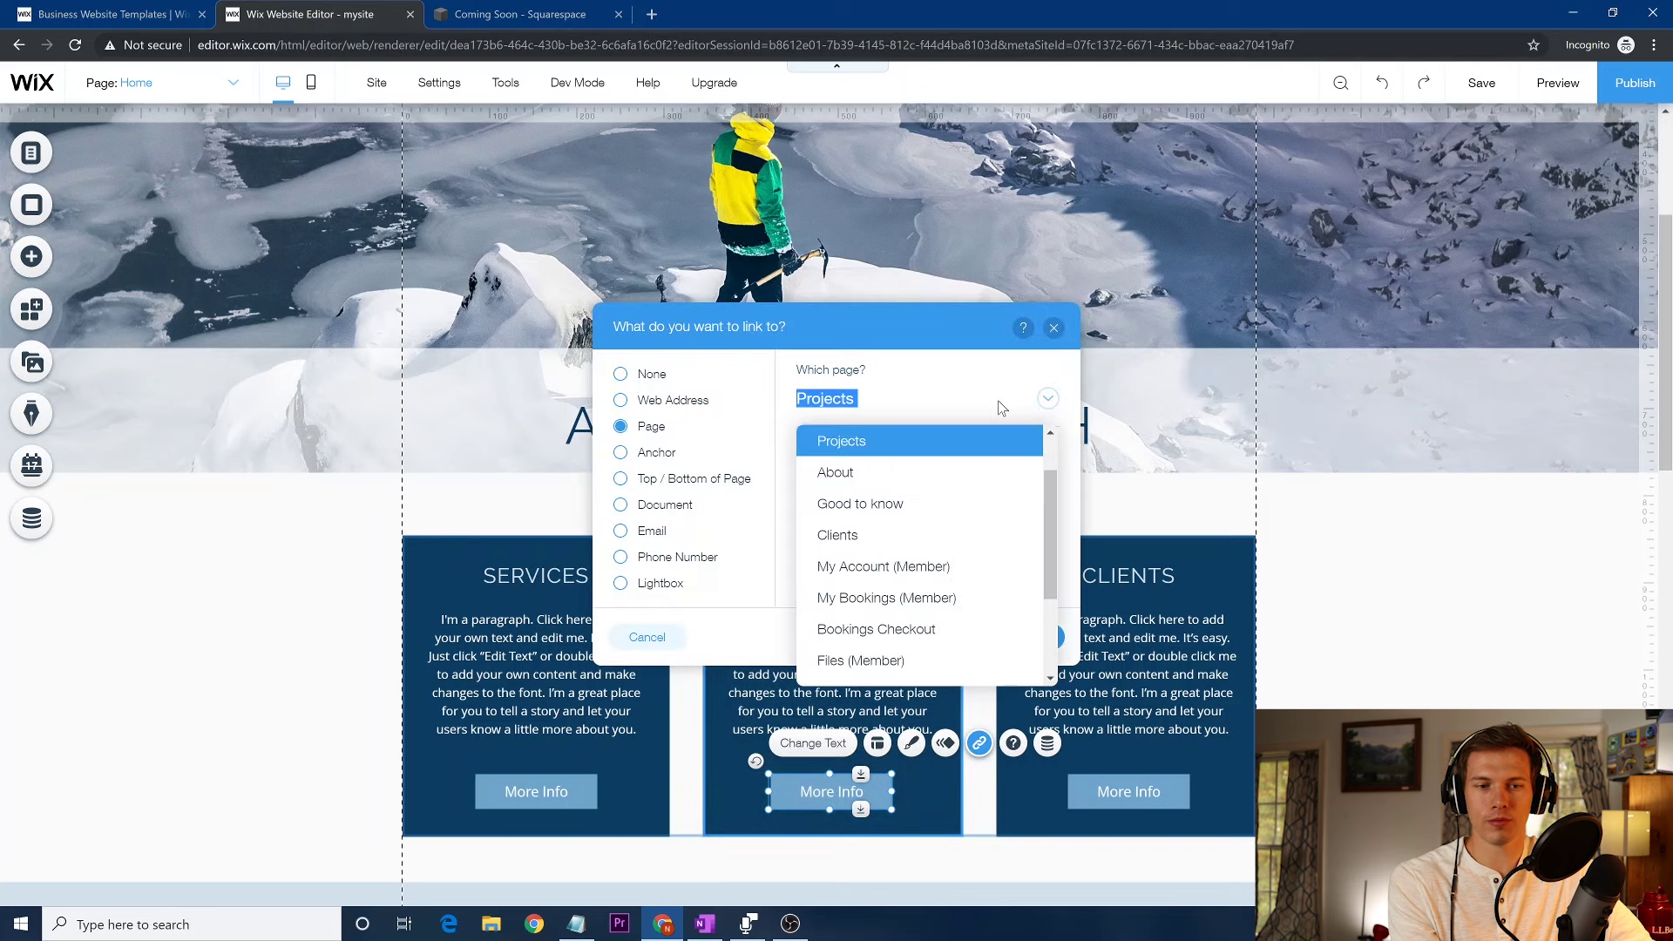
left_click(905, 507)
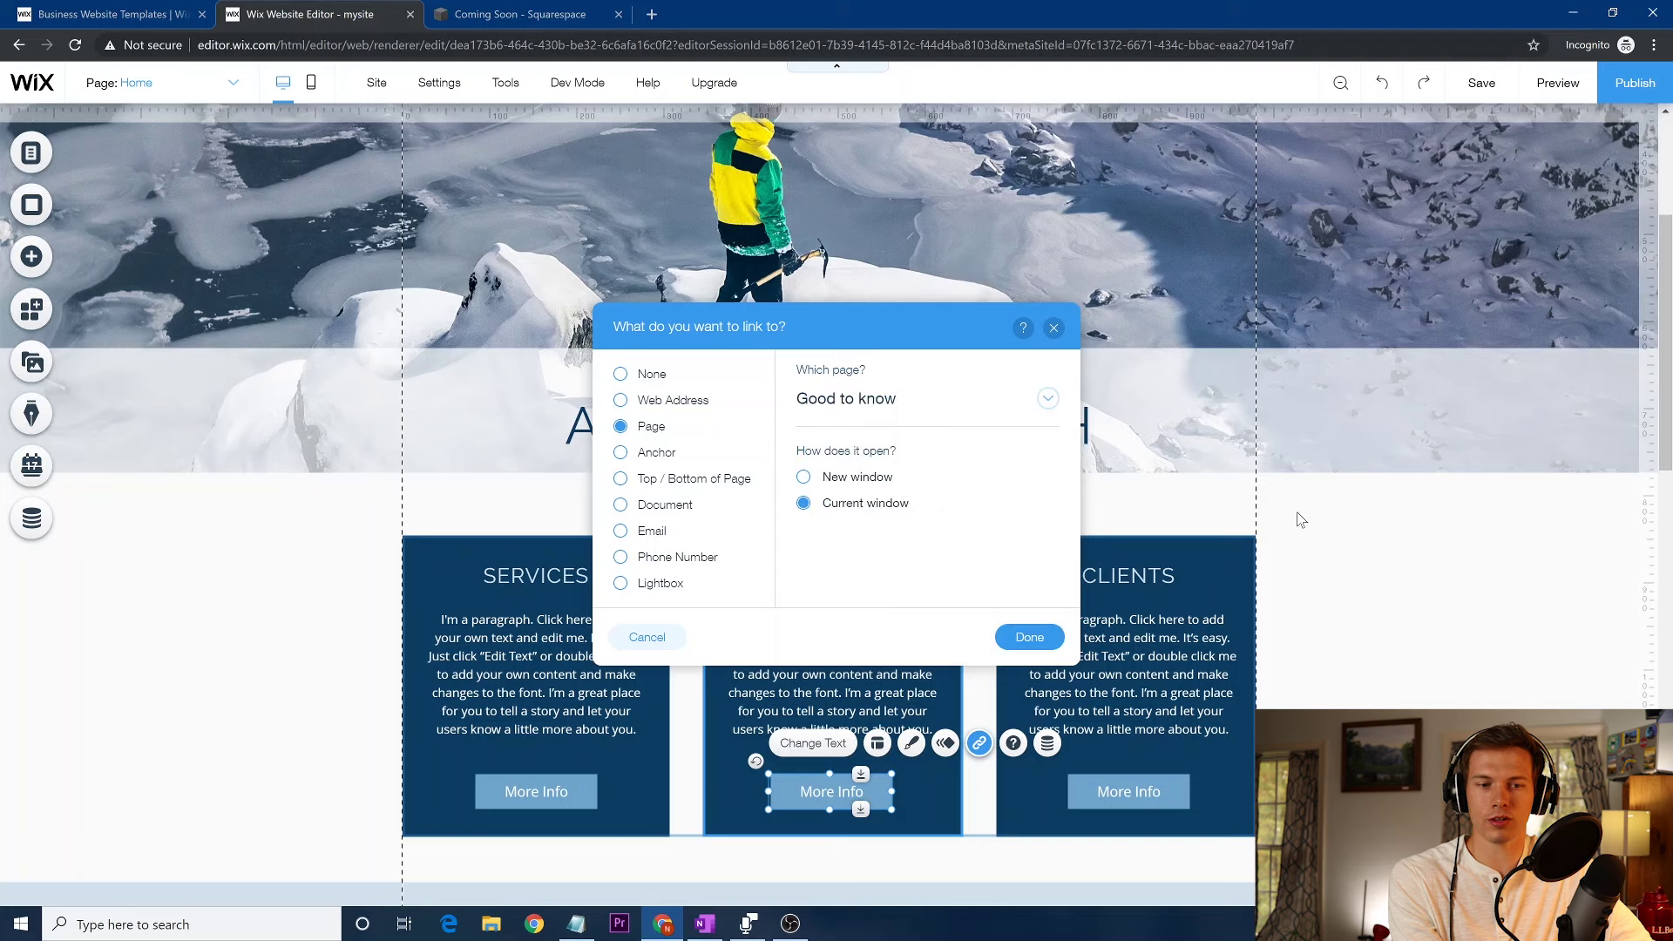
left_click(1030, 637)
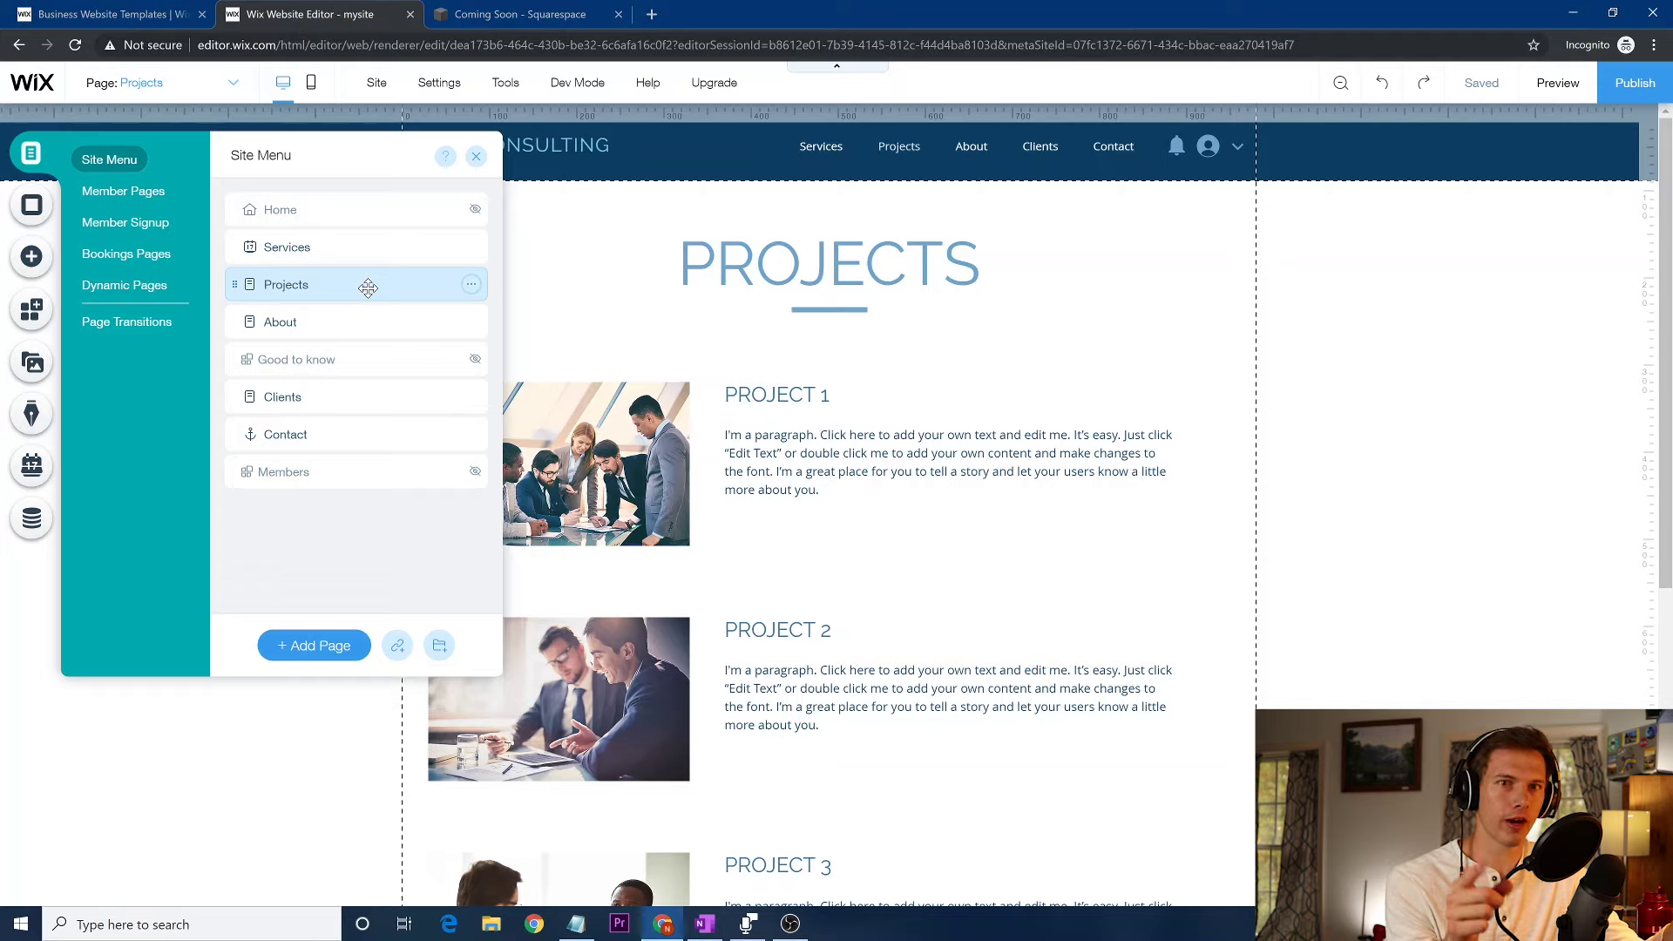
View the page background choices and browse the text, gallery, shape and interactive elements available to add, then dismiss them
left_click(32, 216)
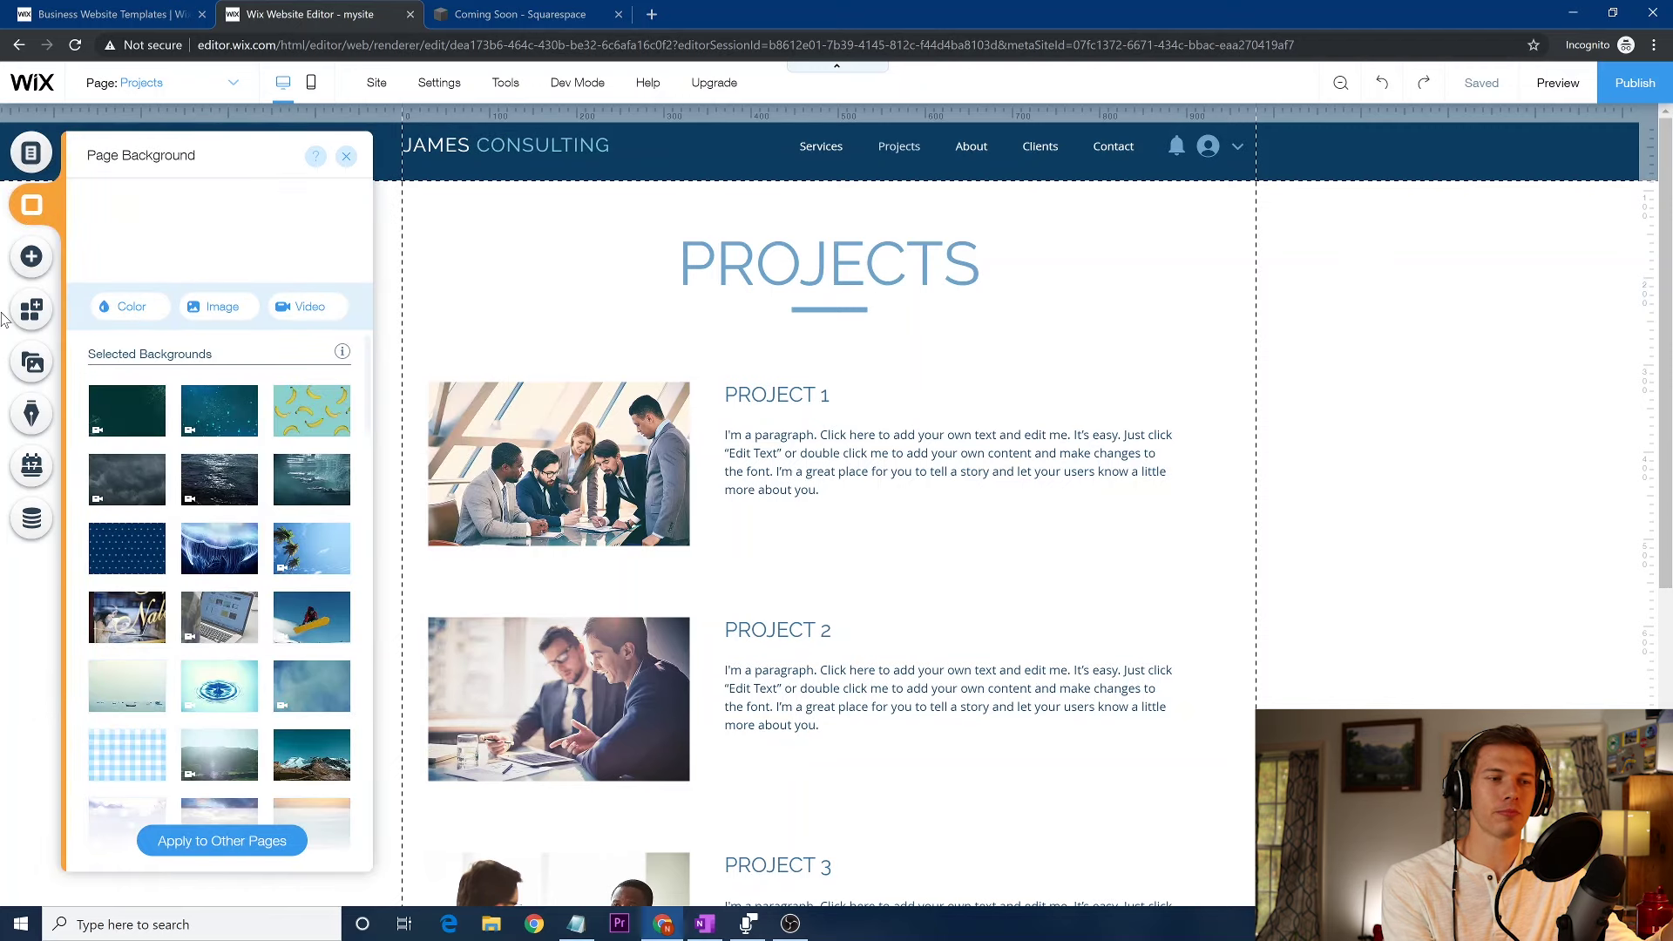
left_click(32, 258)
mouse_move(98, 161)
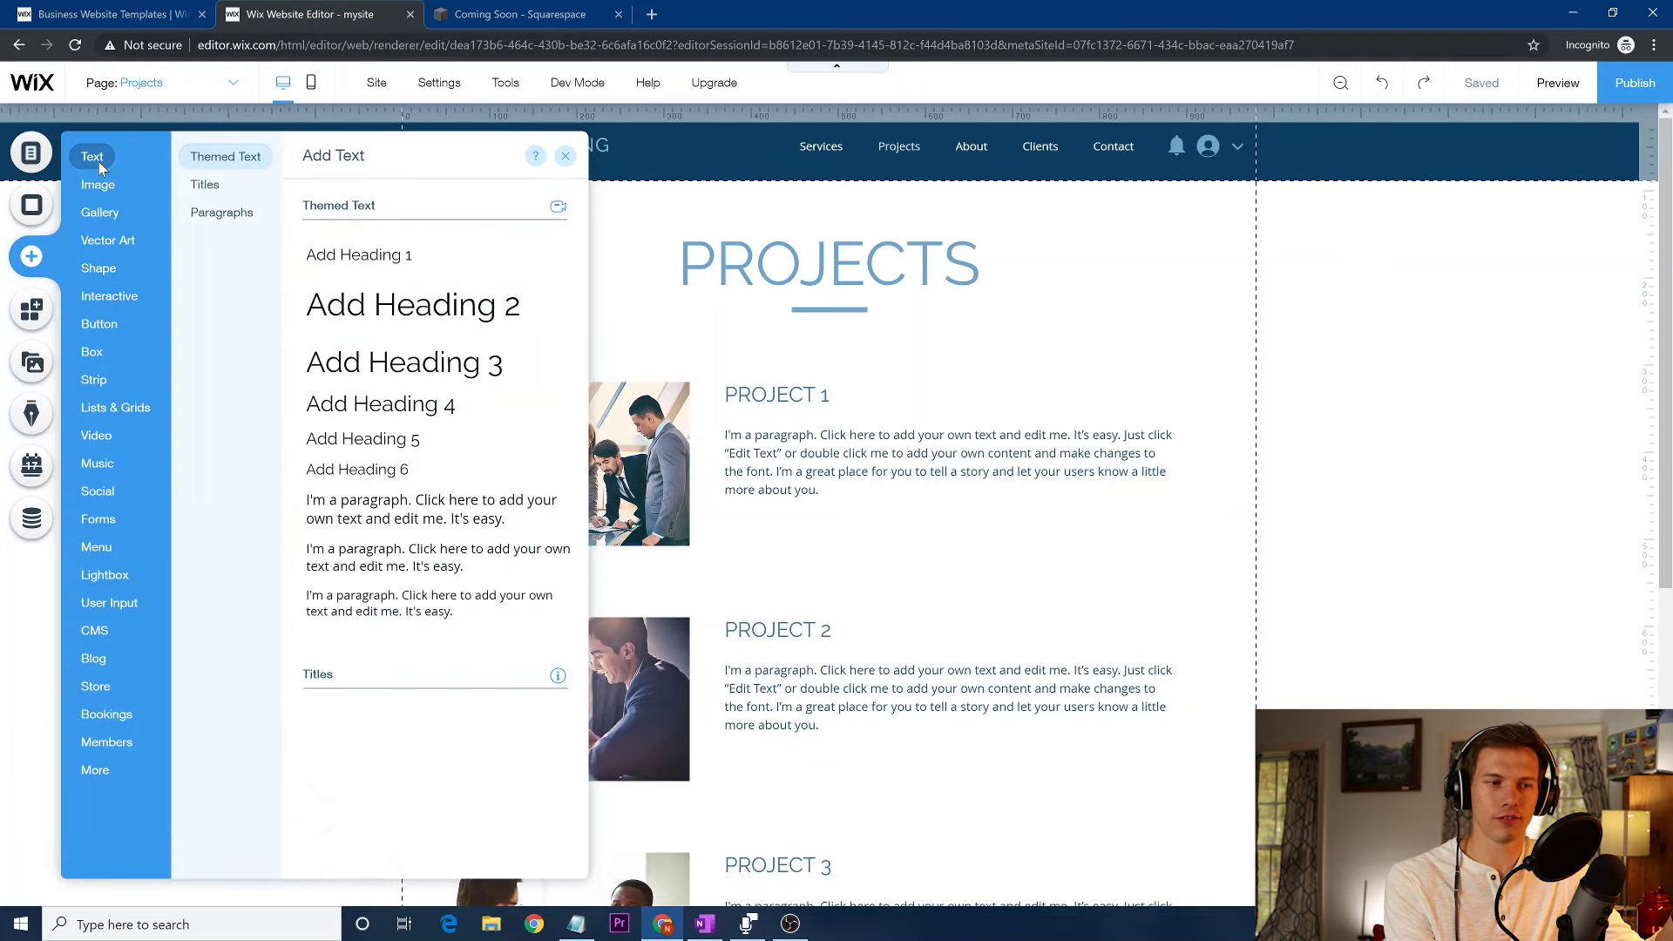
mouse_move(106, 190)
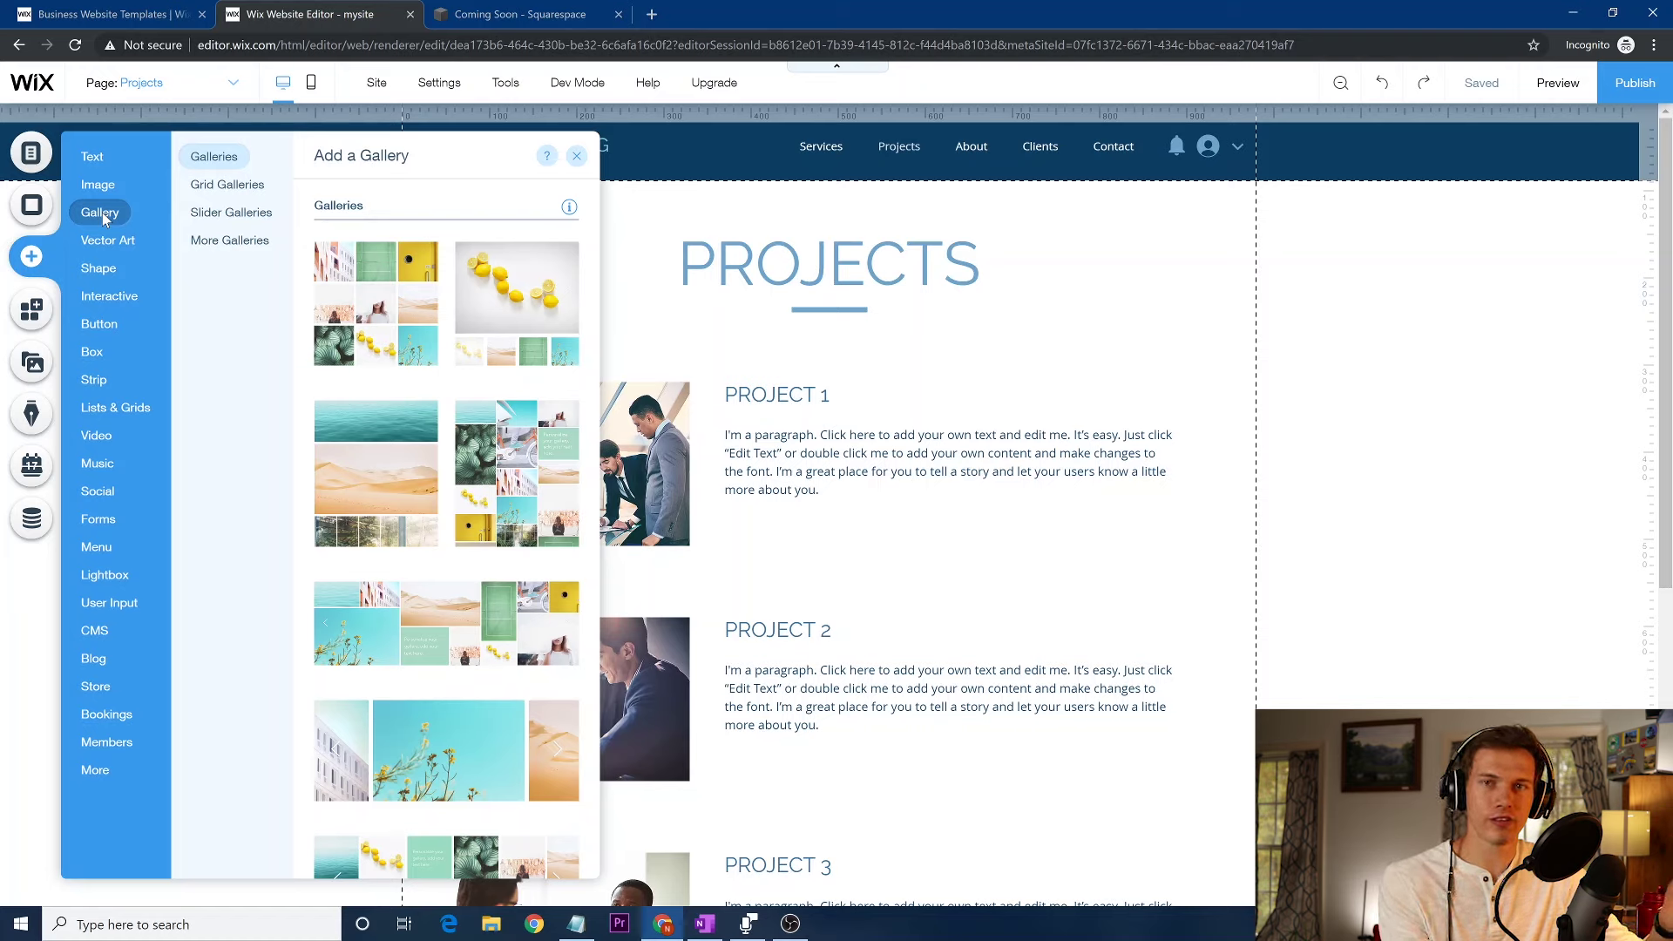
mouse_move(107, 247)
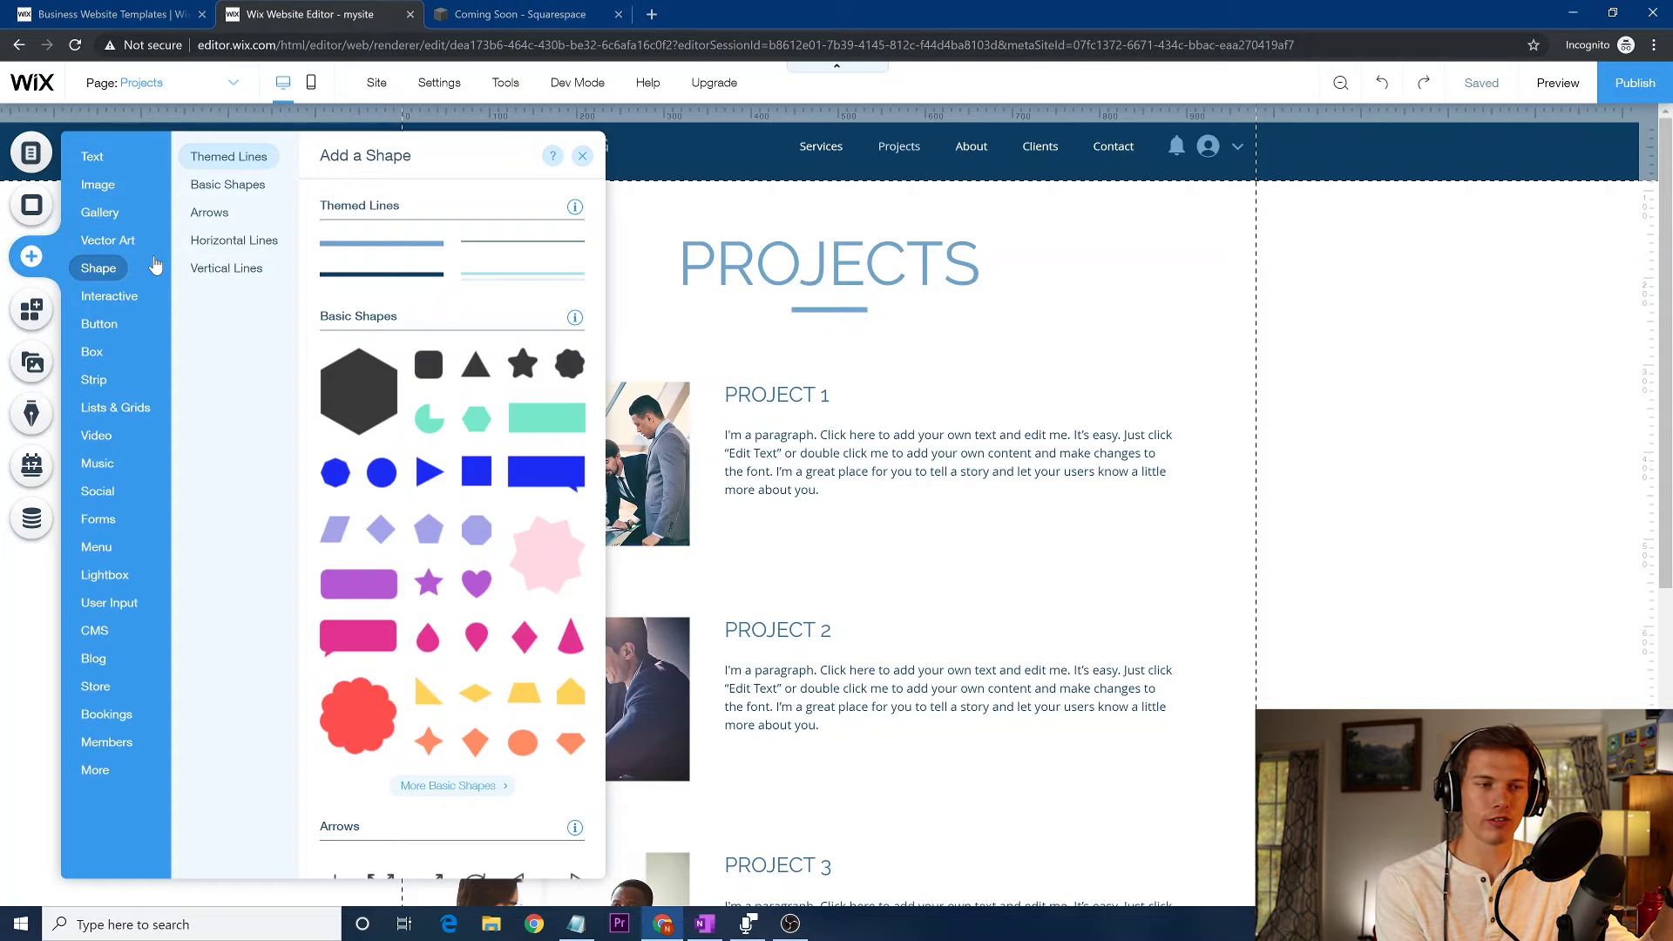
mouse_move(120, 297)
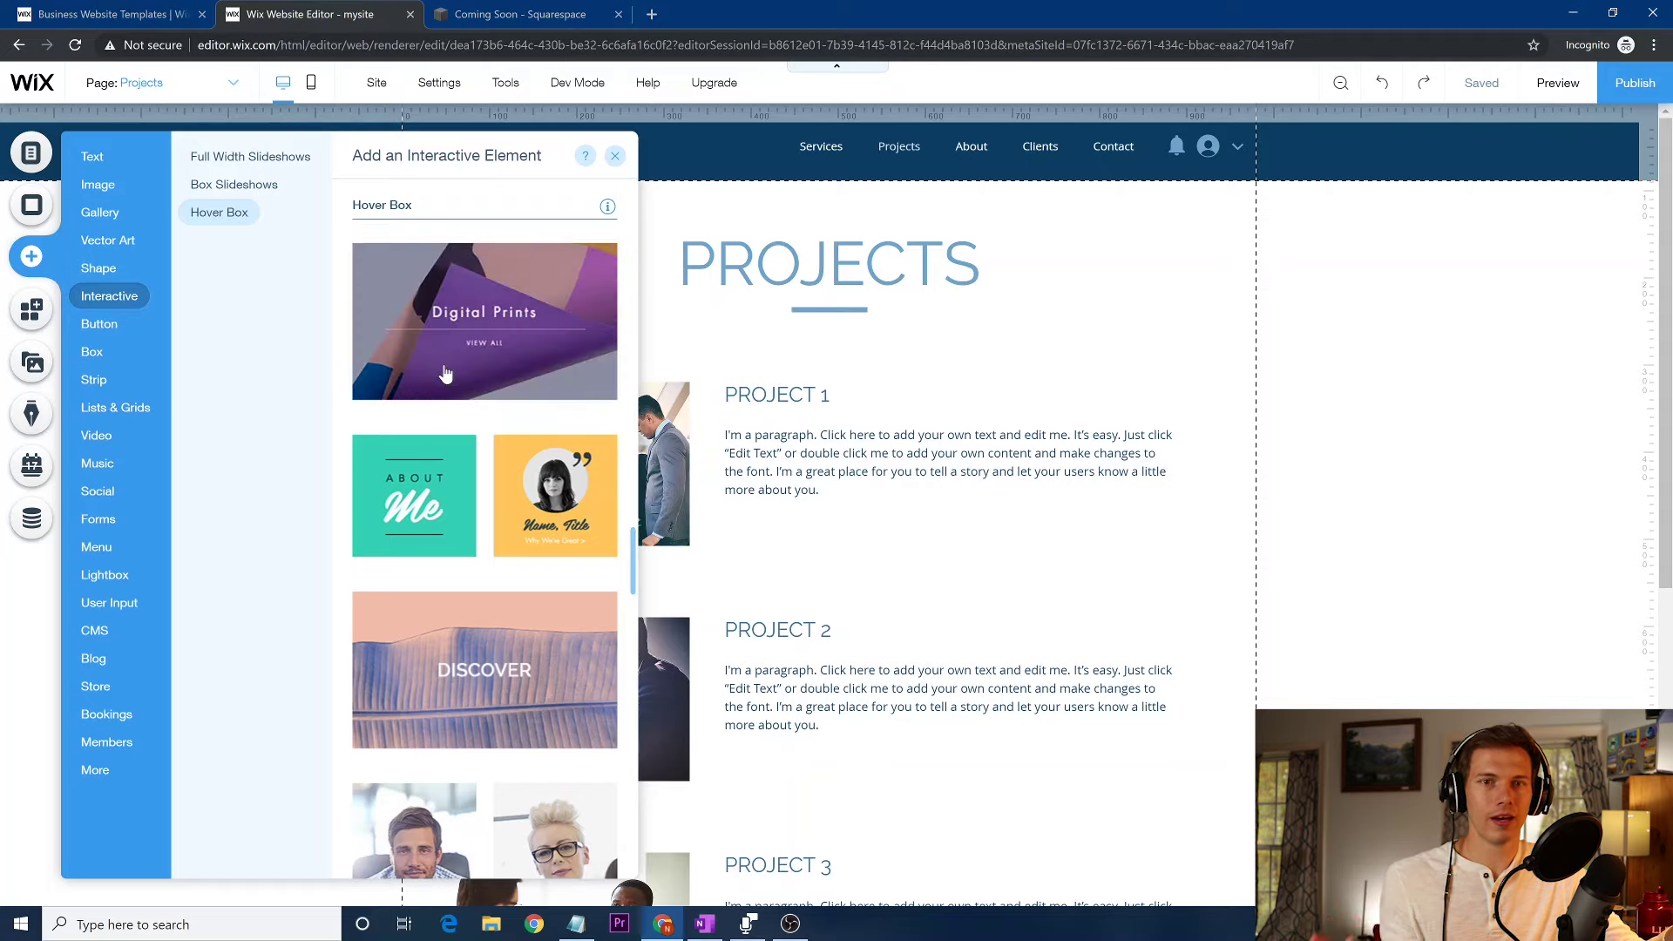
left_click(1377, 586)
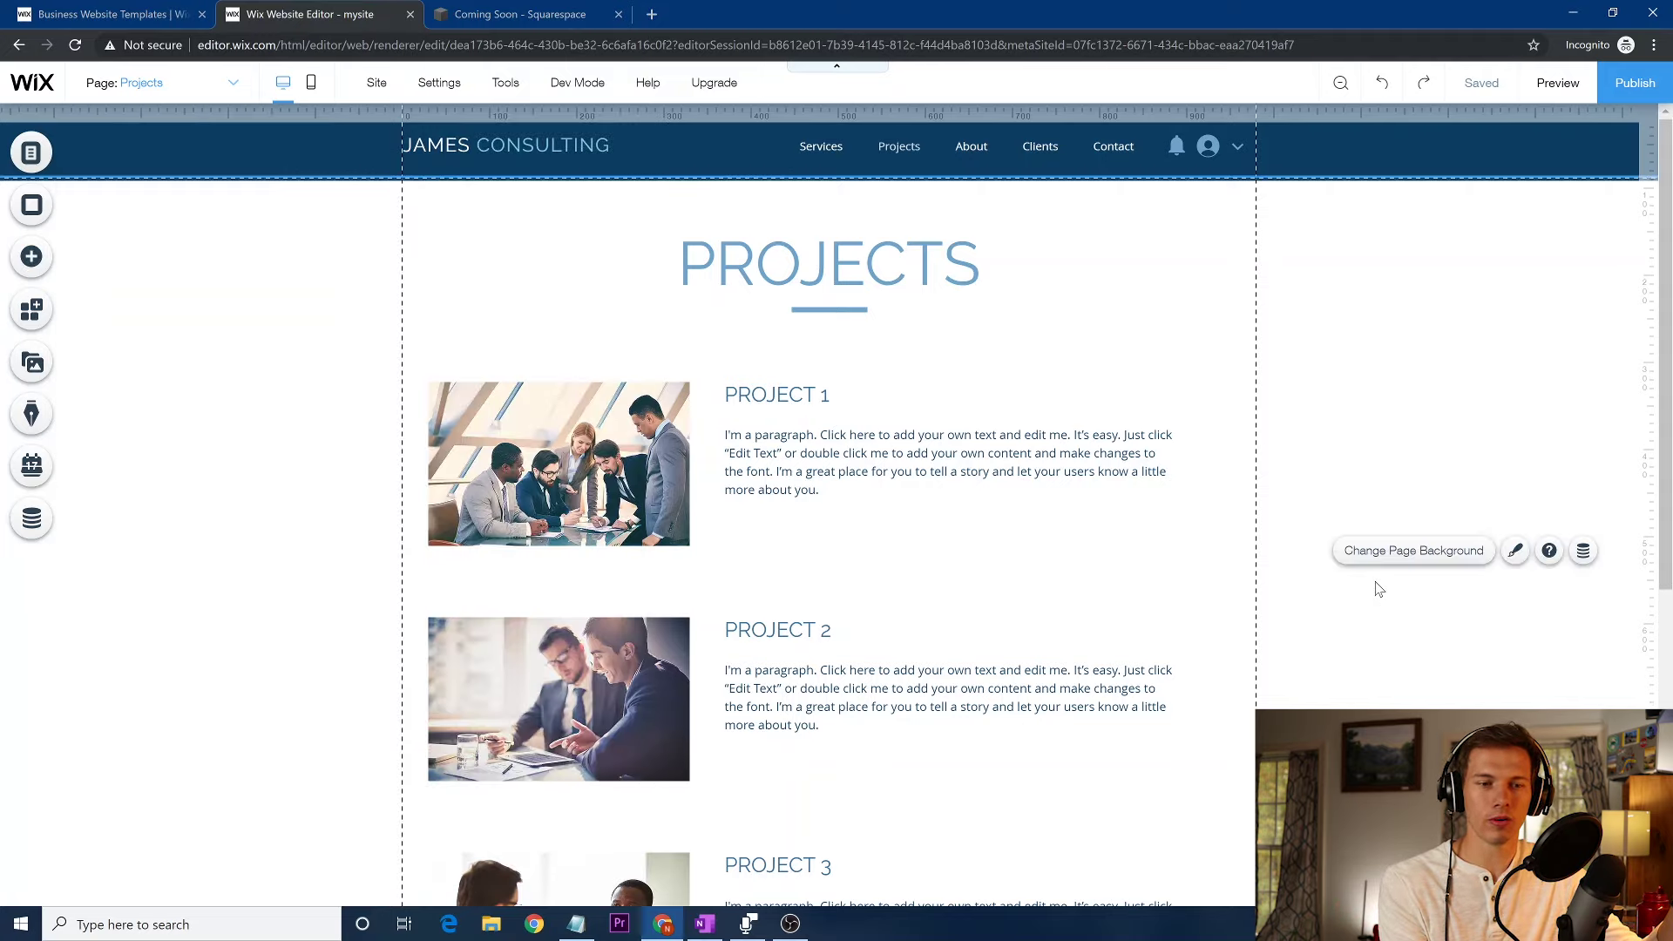
Look over the Projects page down to its footer and view the button designs available to add
scroll(1377, 586, "down", 4)
scroll(1378, 586, "down", 2)
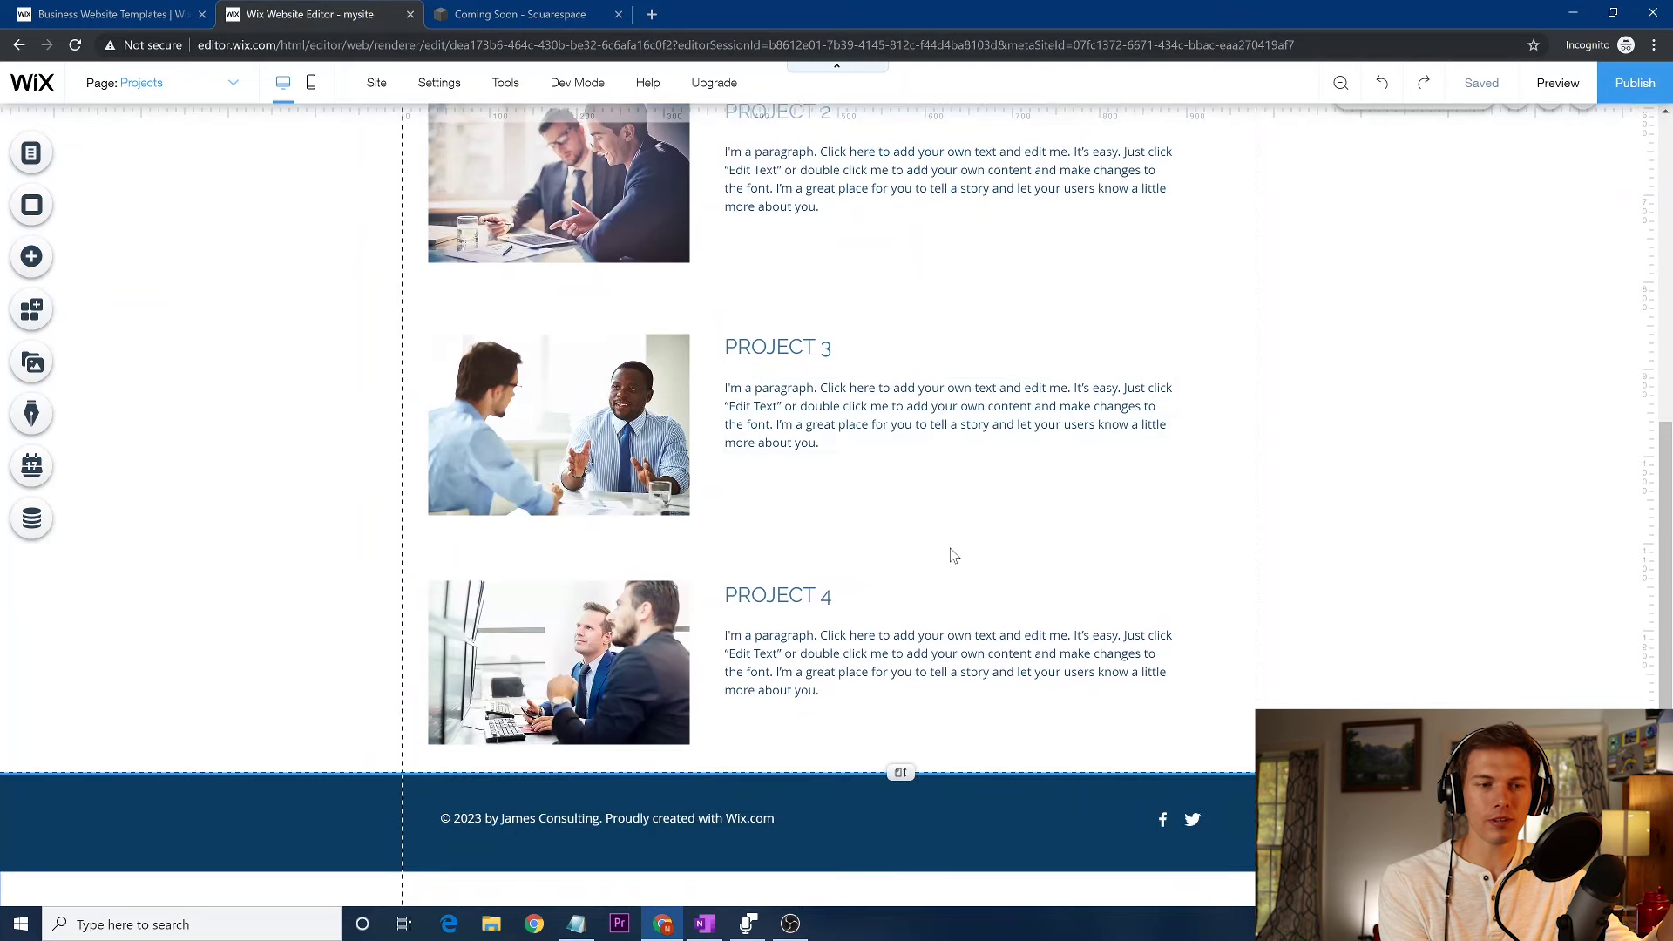
scroll(953, 555, "up", 6)
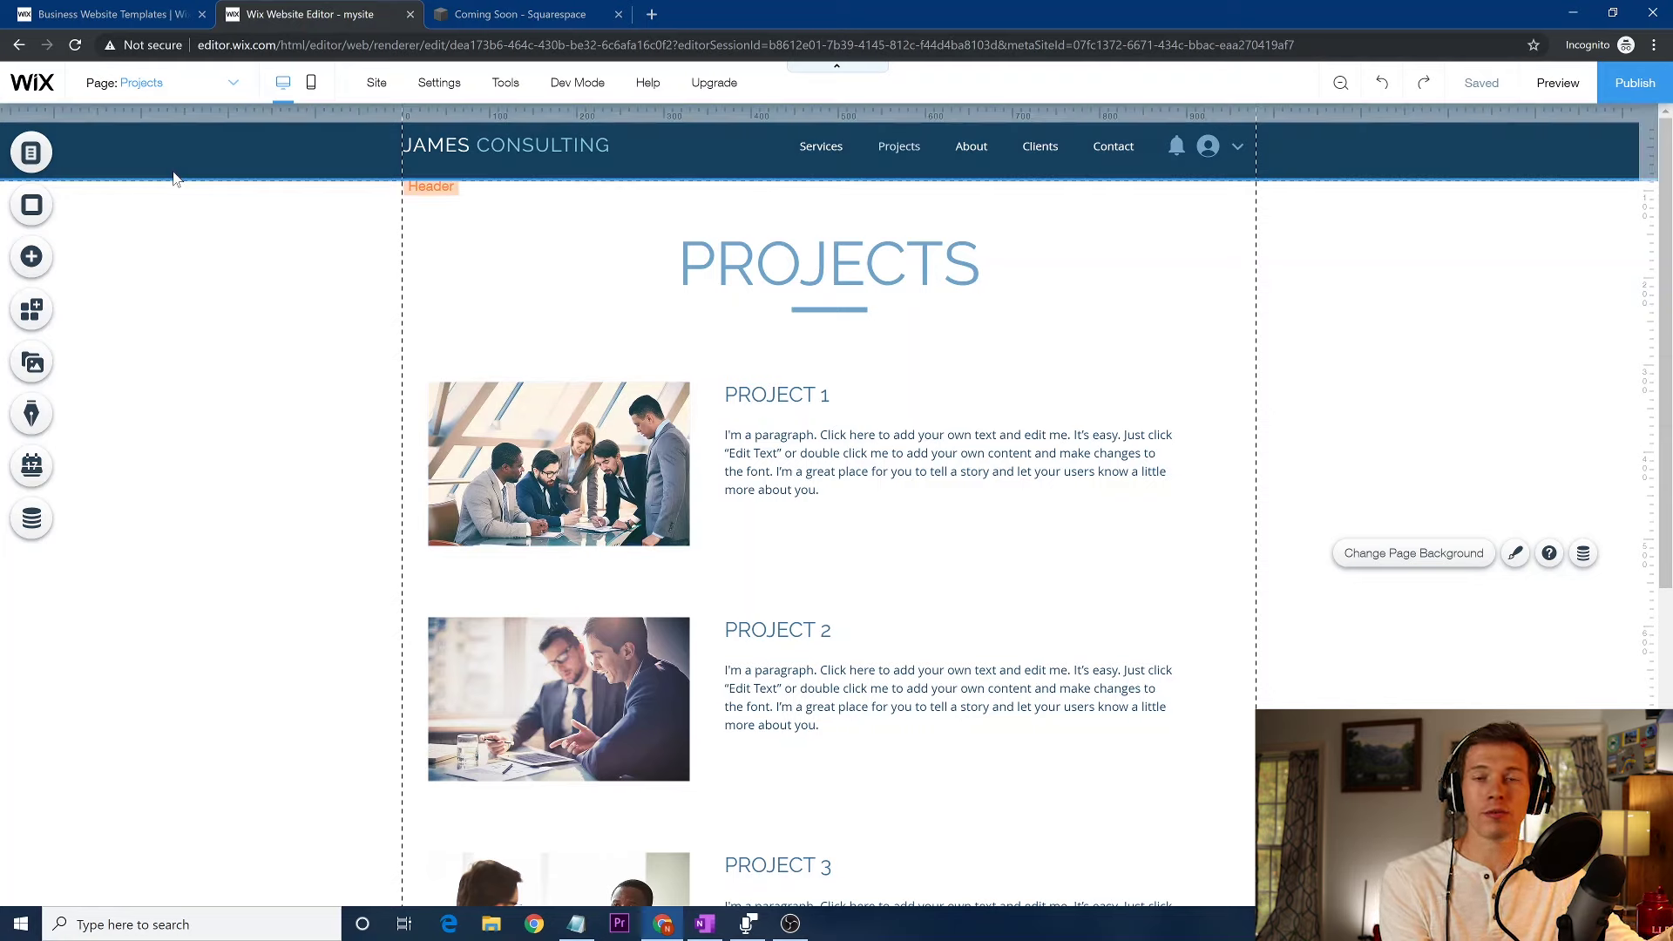
left_click(35, 260)
left_click(86, 327)
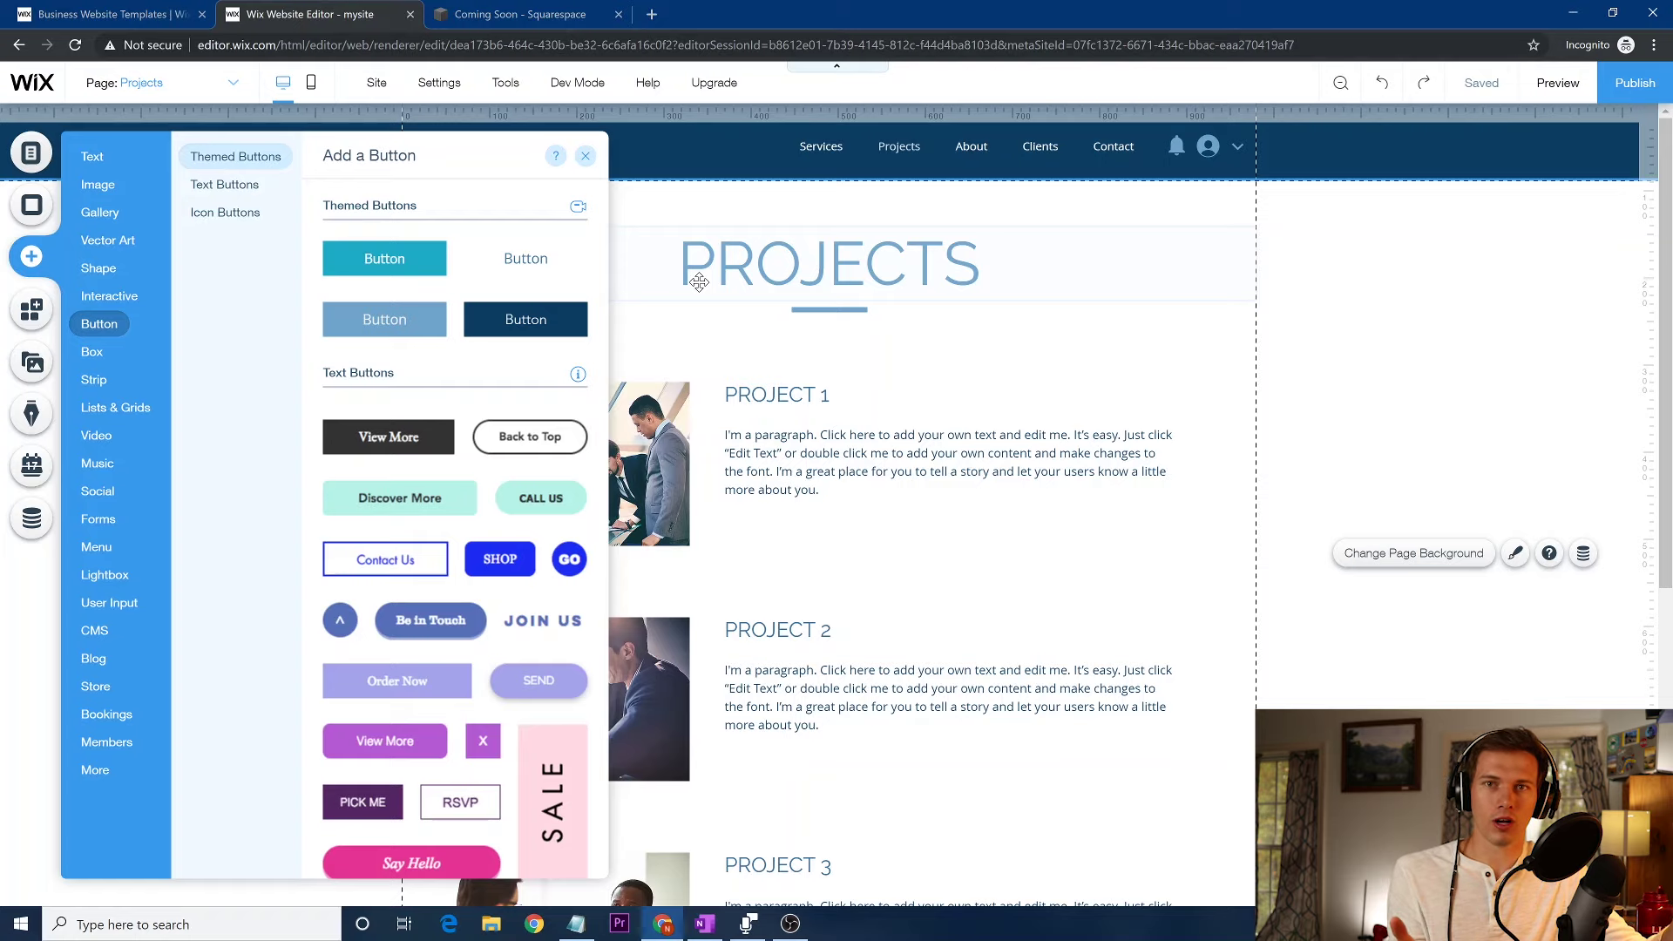
left_click(1385, 306)
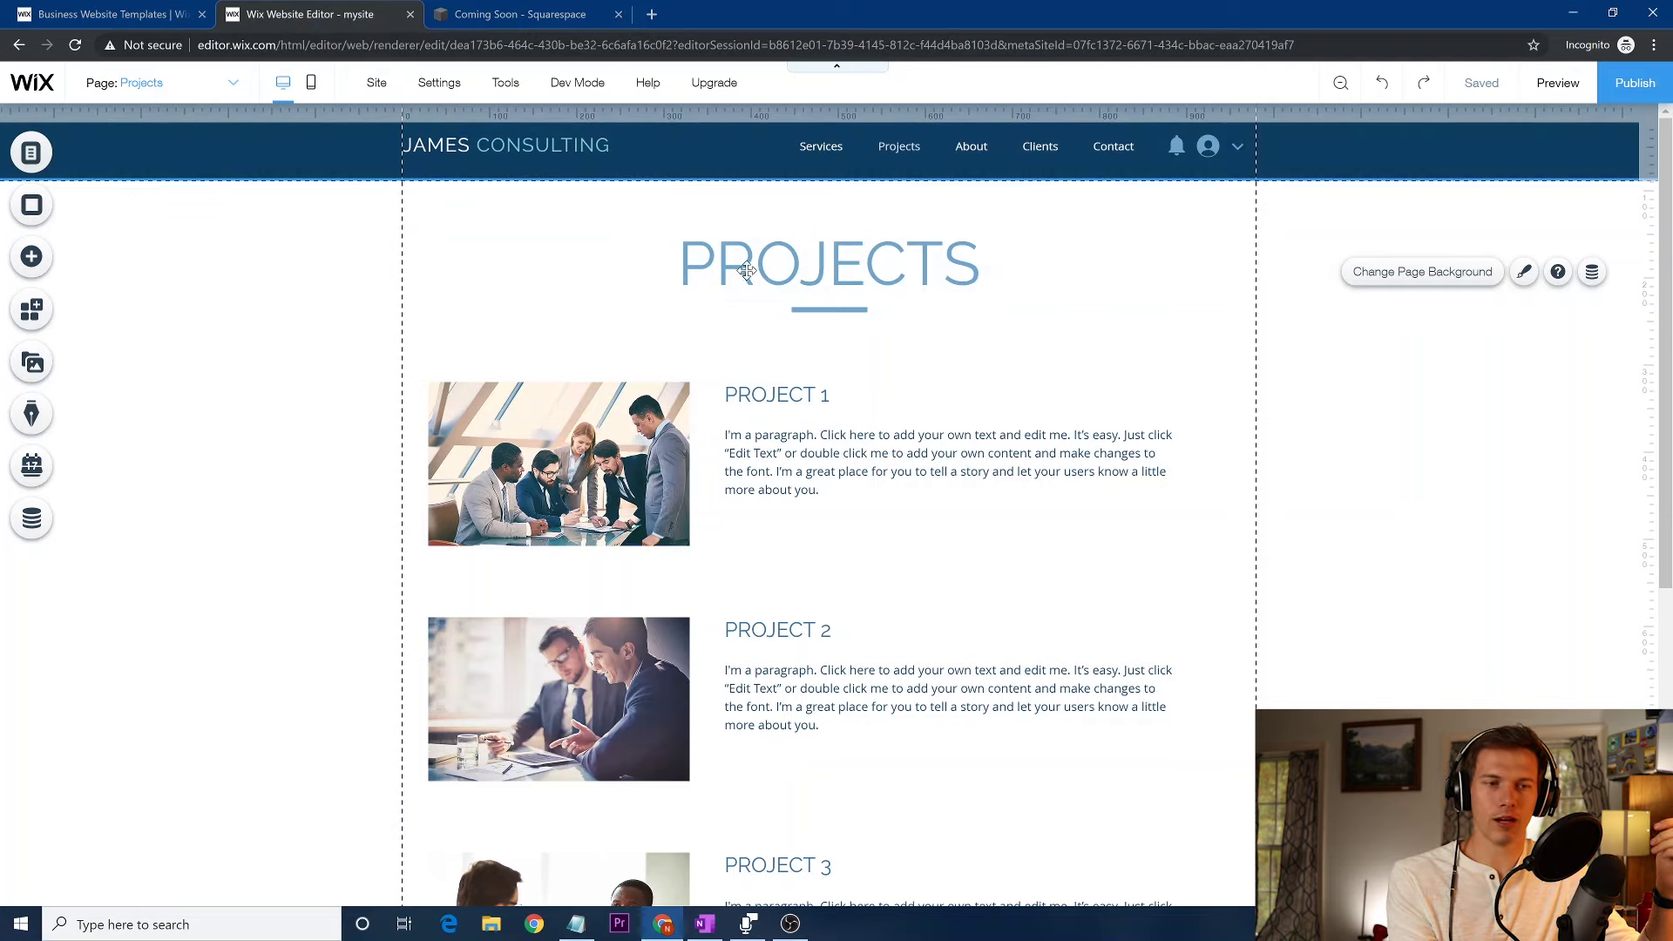
Change the site title in the header to MIKE CONSULTING
double_click(440, 144)
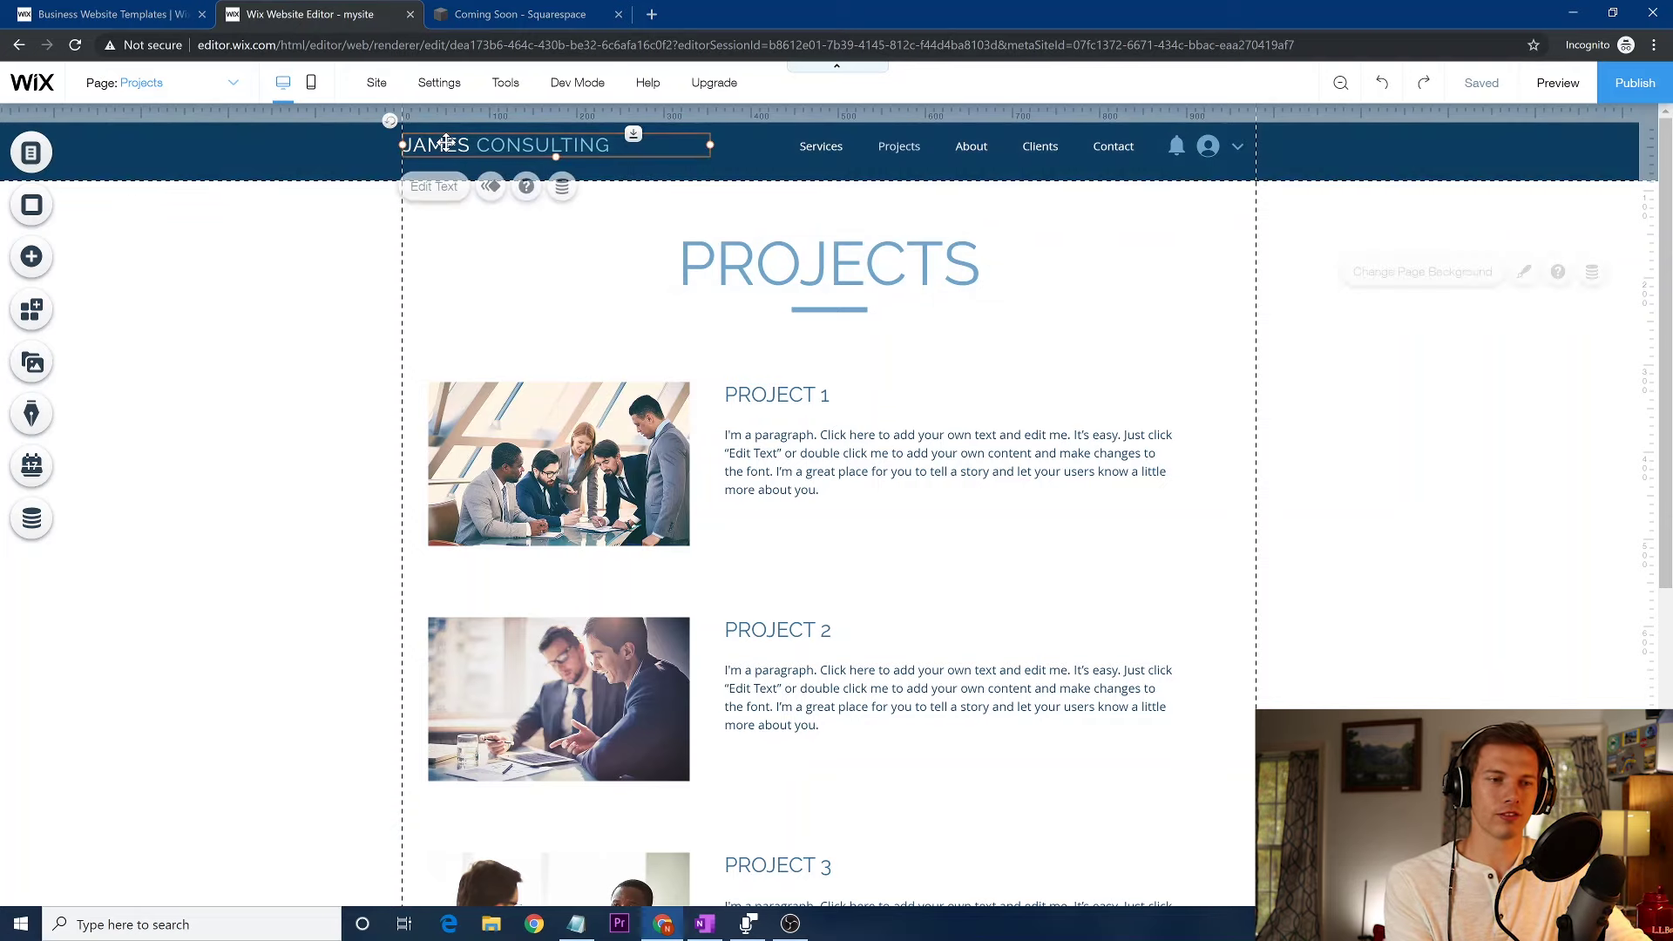
left_click(470, 144)
key("BackSpace")
key("BackSpace")
key("BackSpace")
key("BackSpace")
key("BackSpace")
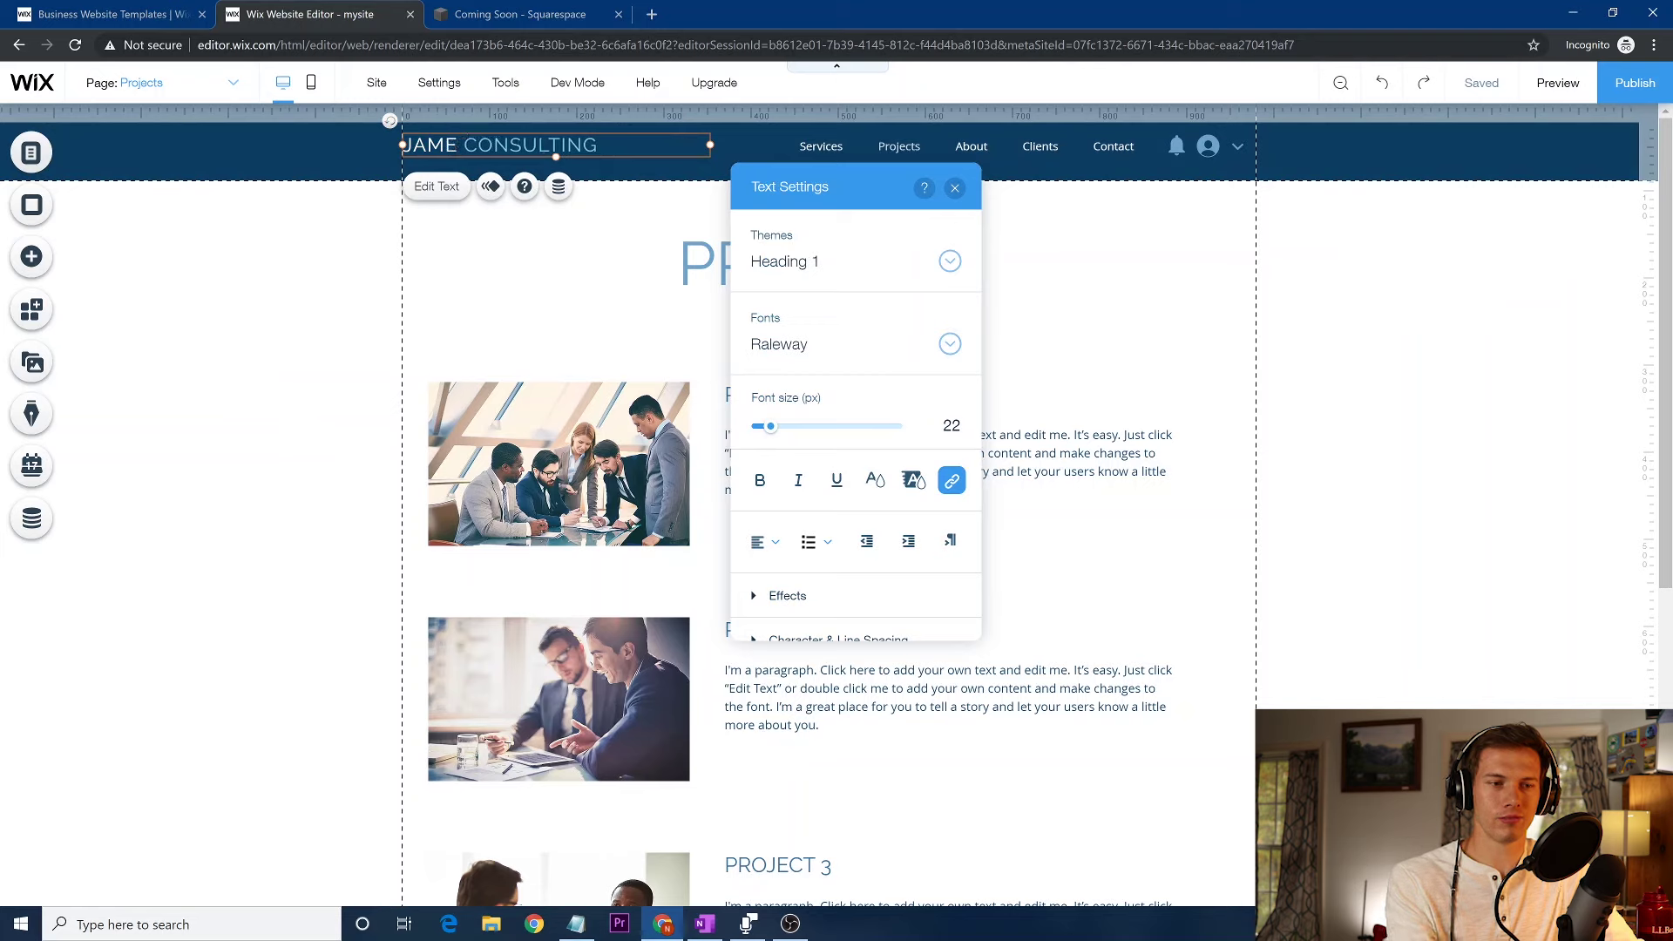
type("M")
type("a")
key("BackSpace")
type("IKE")
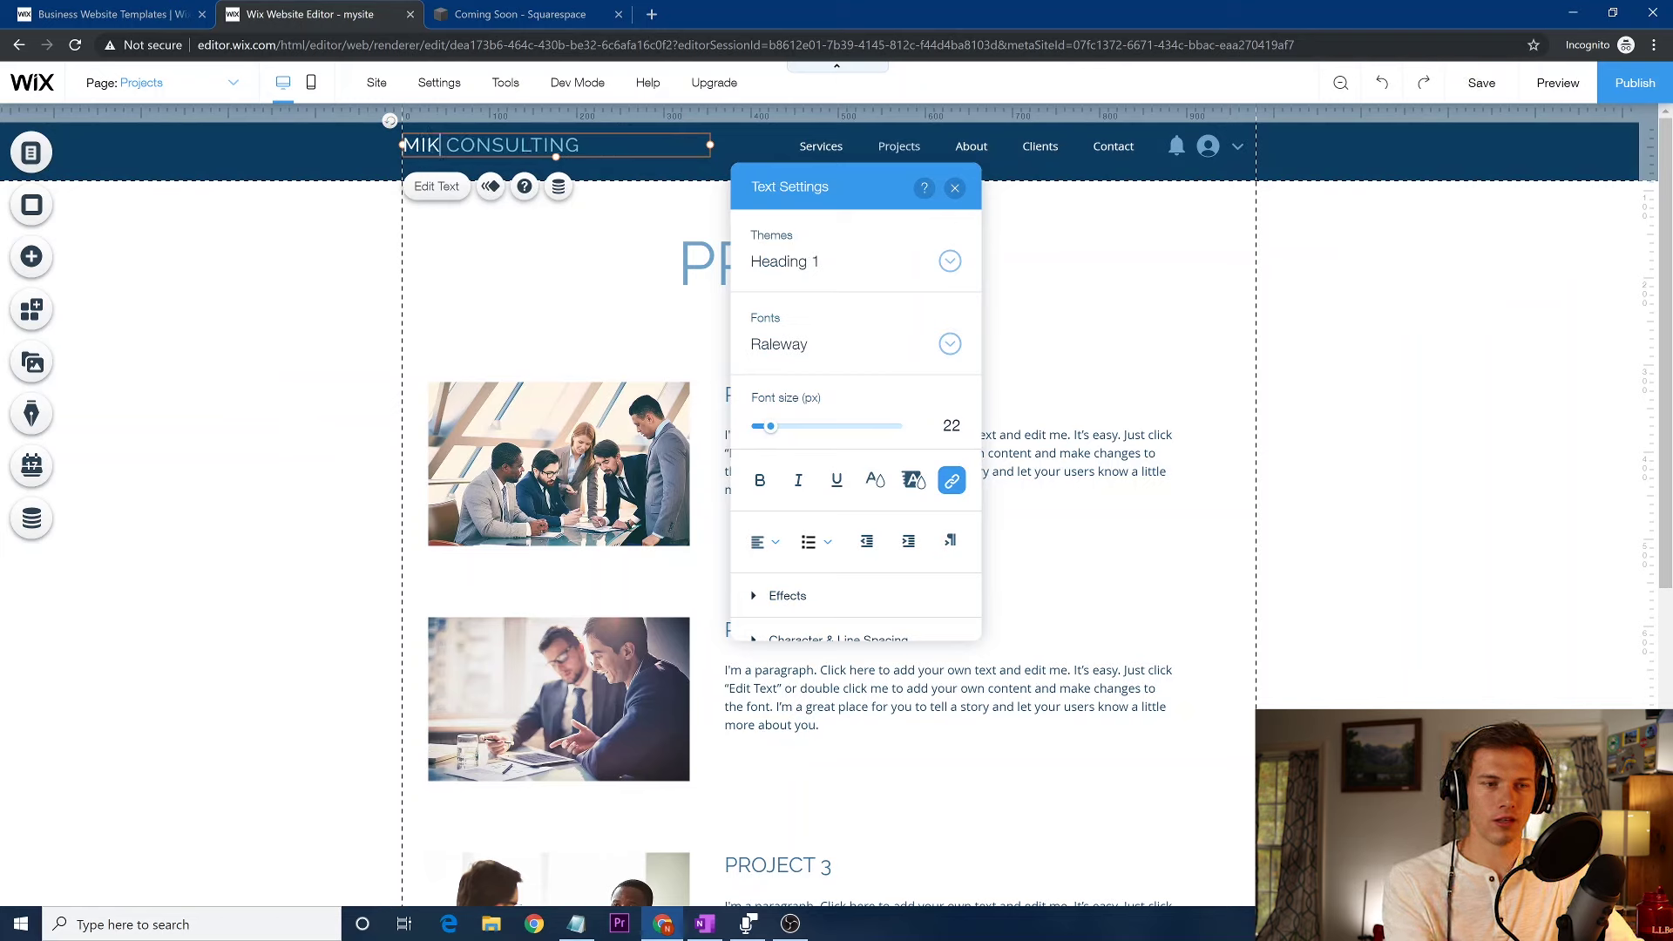
left_click(315, 320)
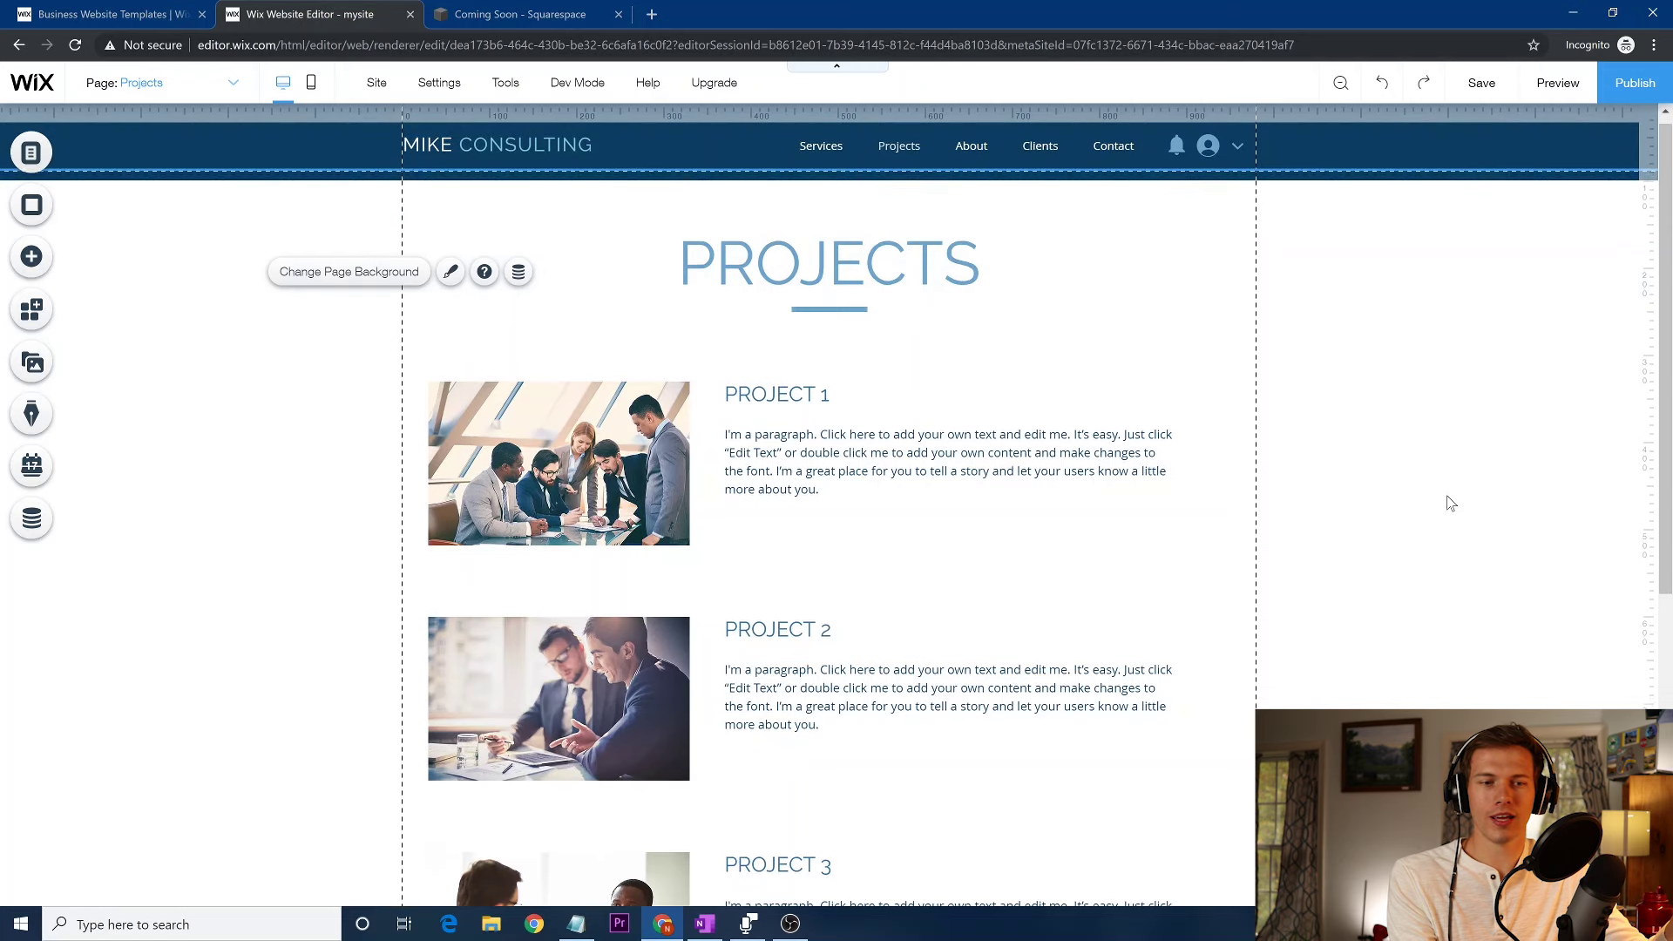
View the additional elements available to add, and make the footer below the projects taller
scroll(1449, 500, "down", 1)
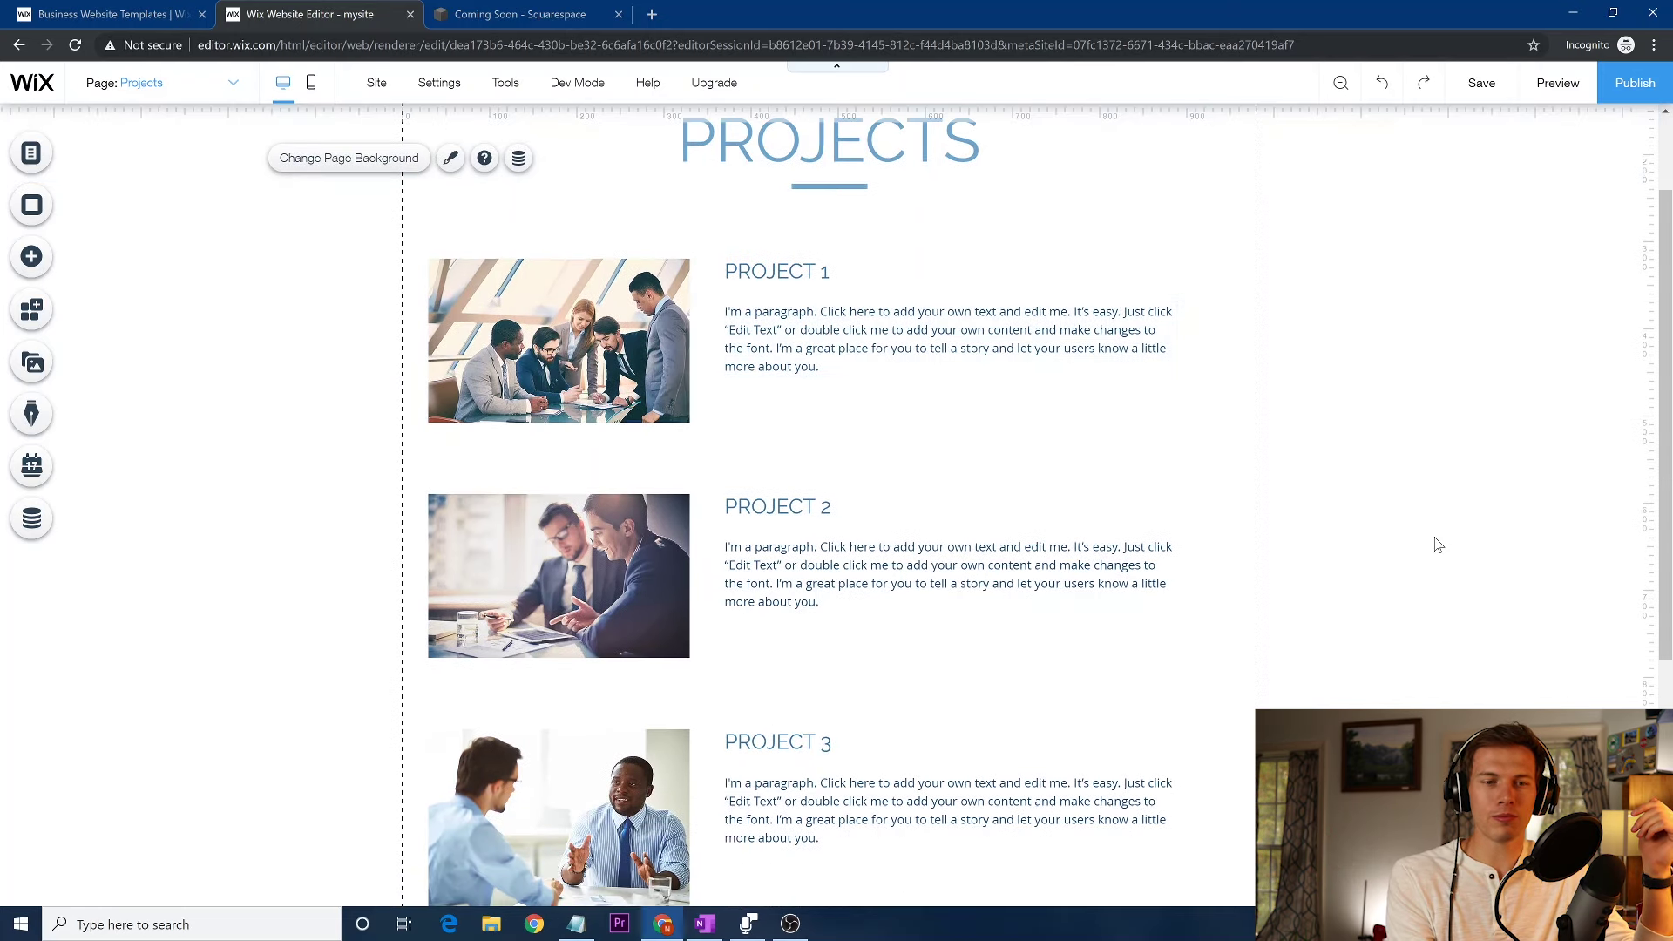
scroll(1434, 545, "down", 1)
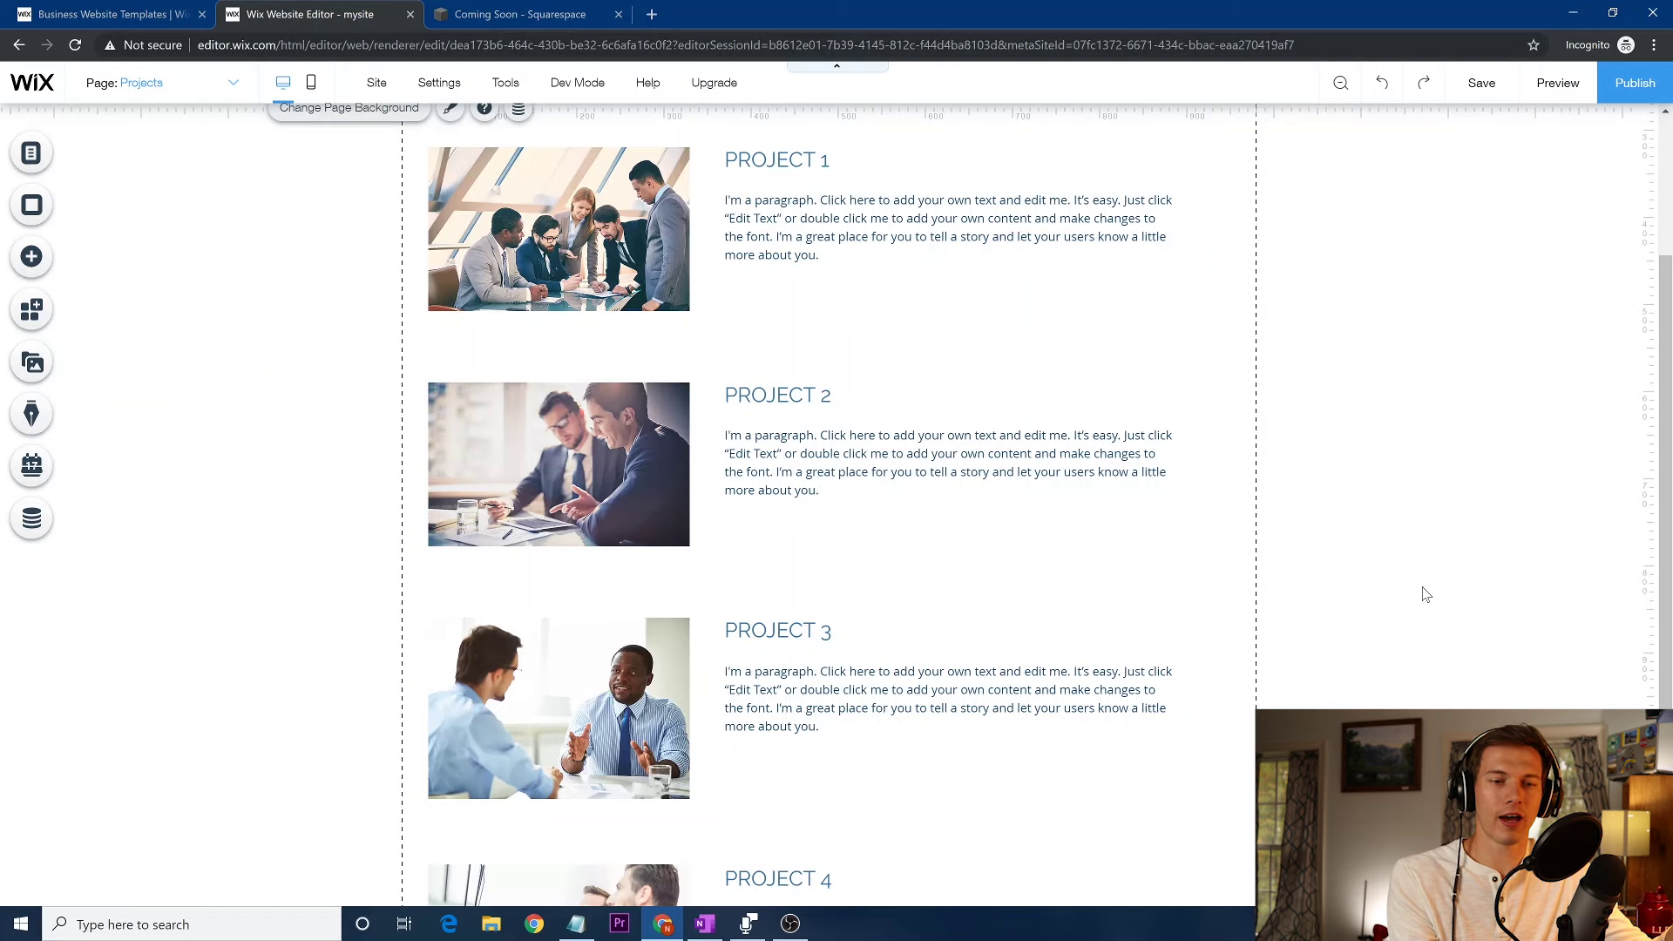
scroll(1419, 590, "down", 3)
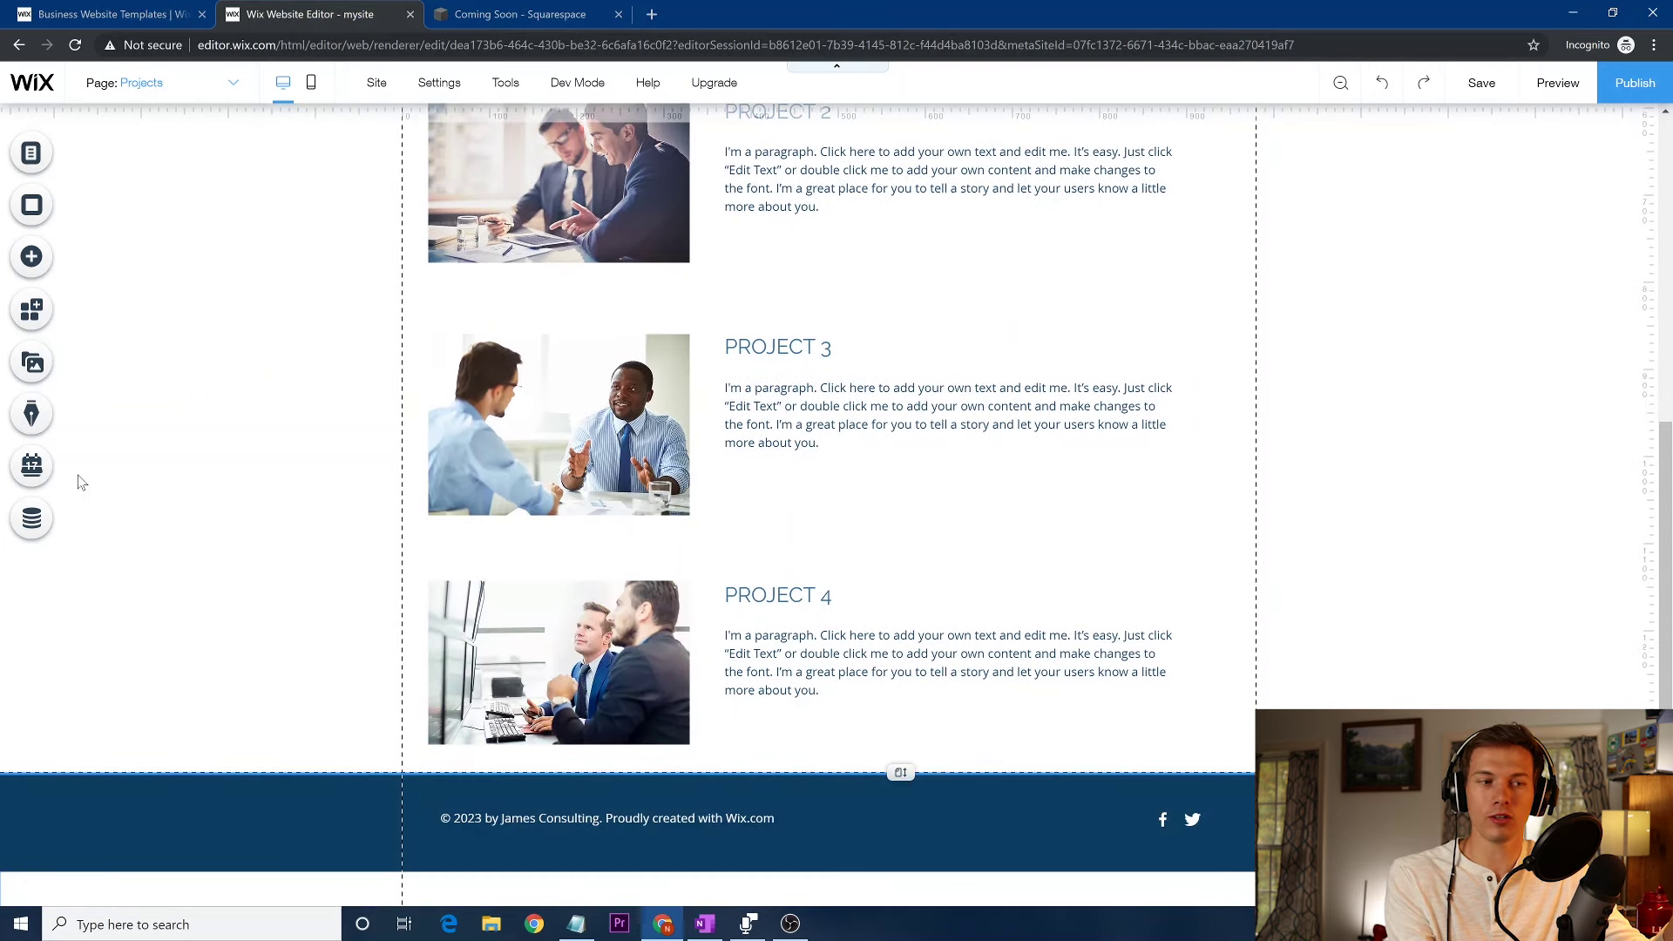
left_click(37, 272)
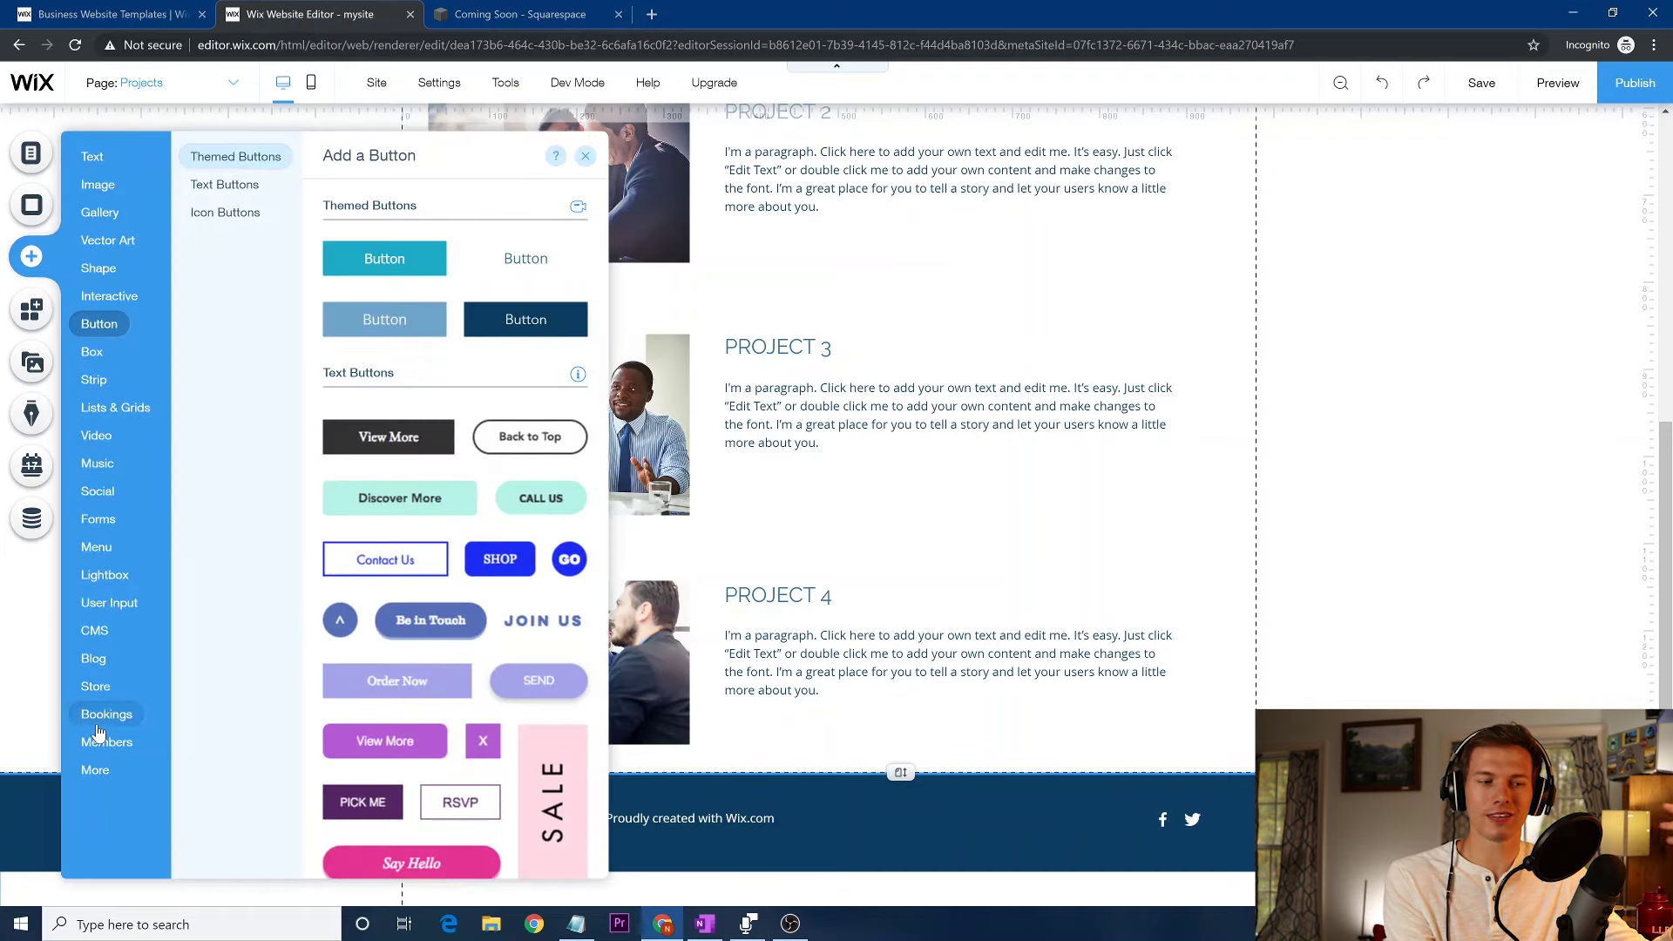
mouse_move(103, 771)
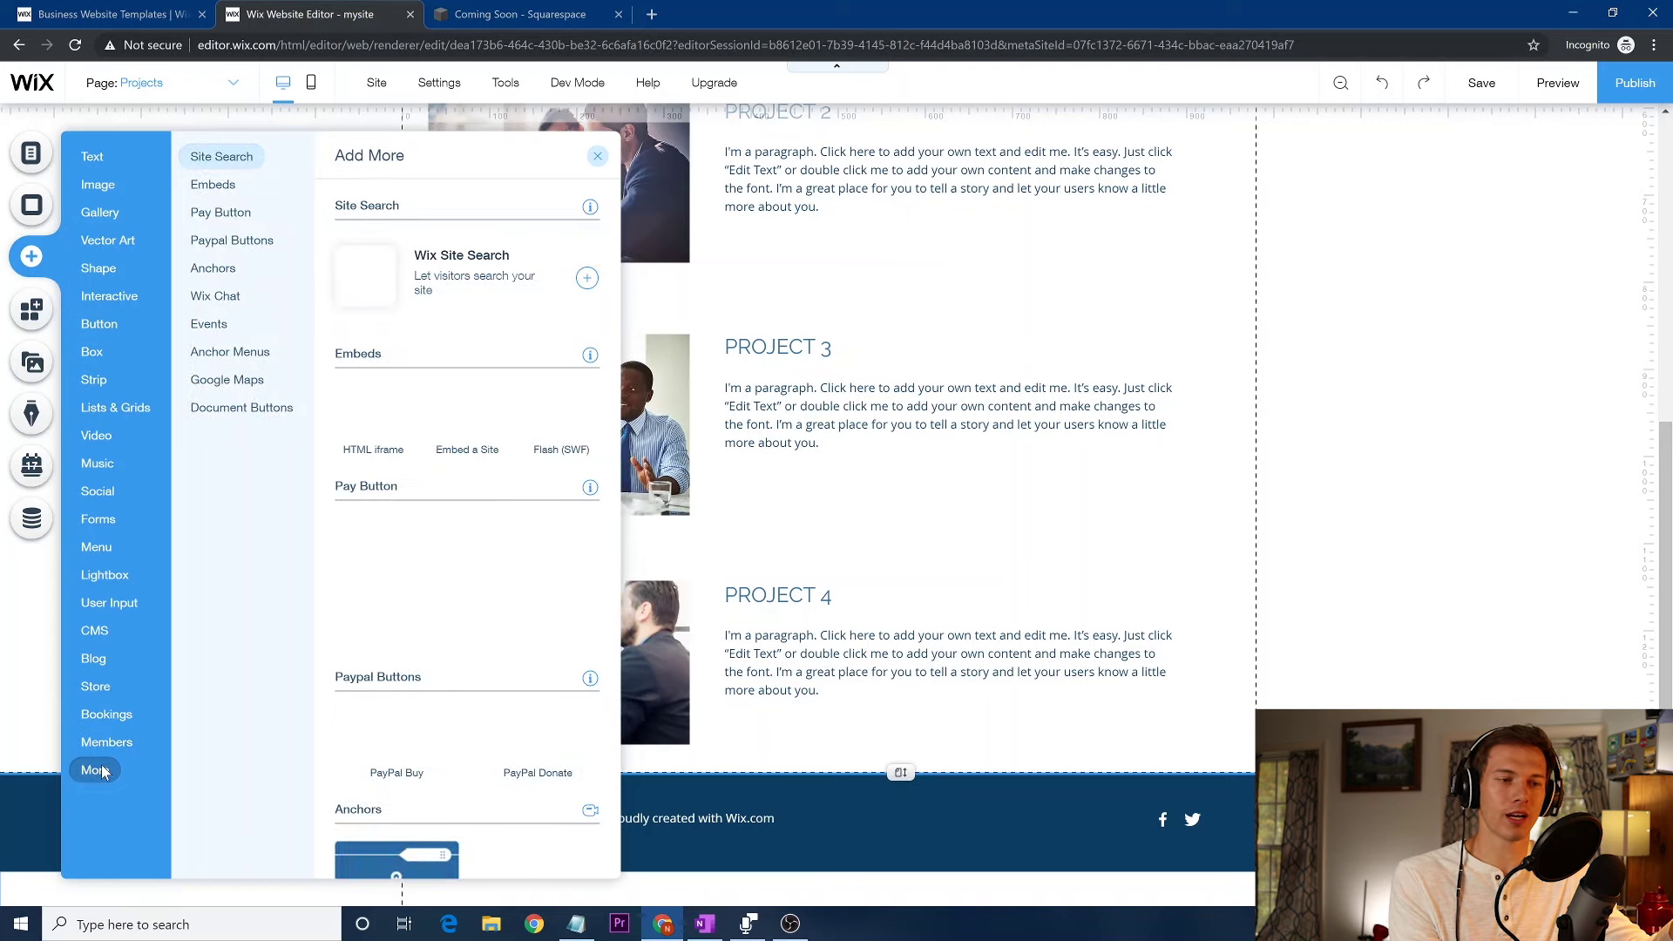
left_click(27, 261)
scroll(27, 266, "down", 4)
Browse the form designs and place the lavender Get In Touch contact form below Project 4 on the Projects page
left_click(27, 261)
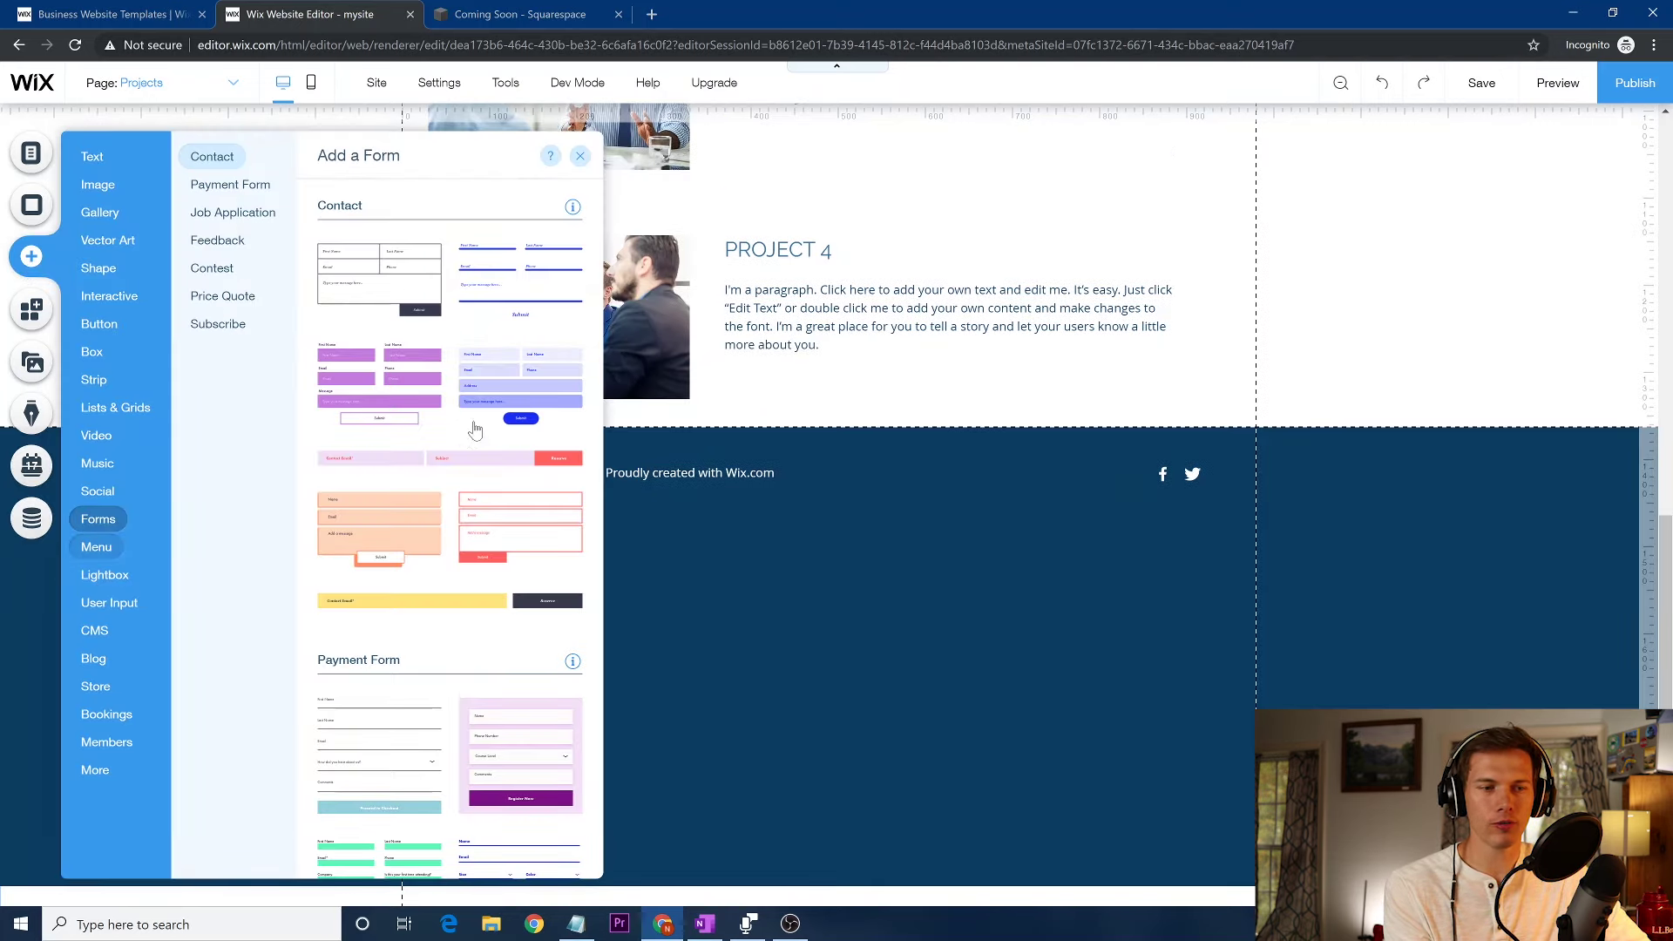
mouse_move(116, 530)
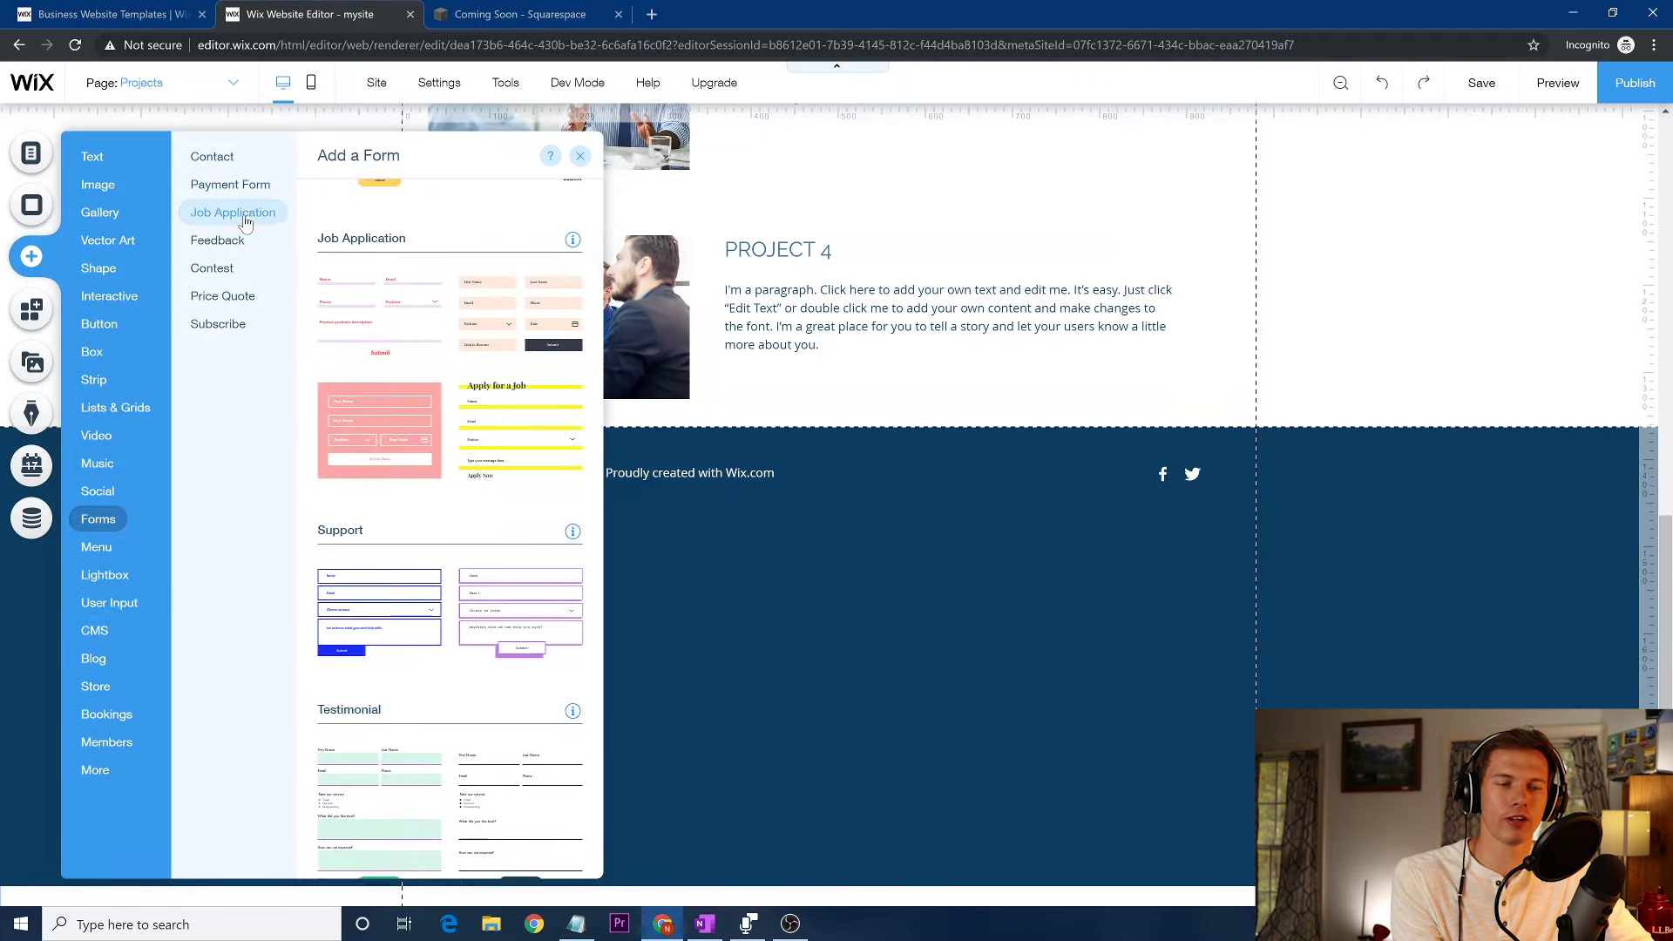
mouse_move(230, 179)
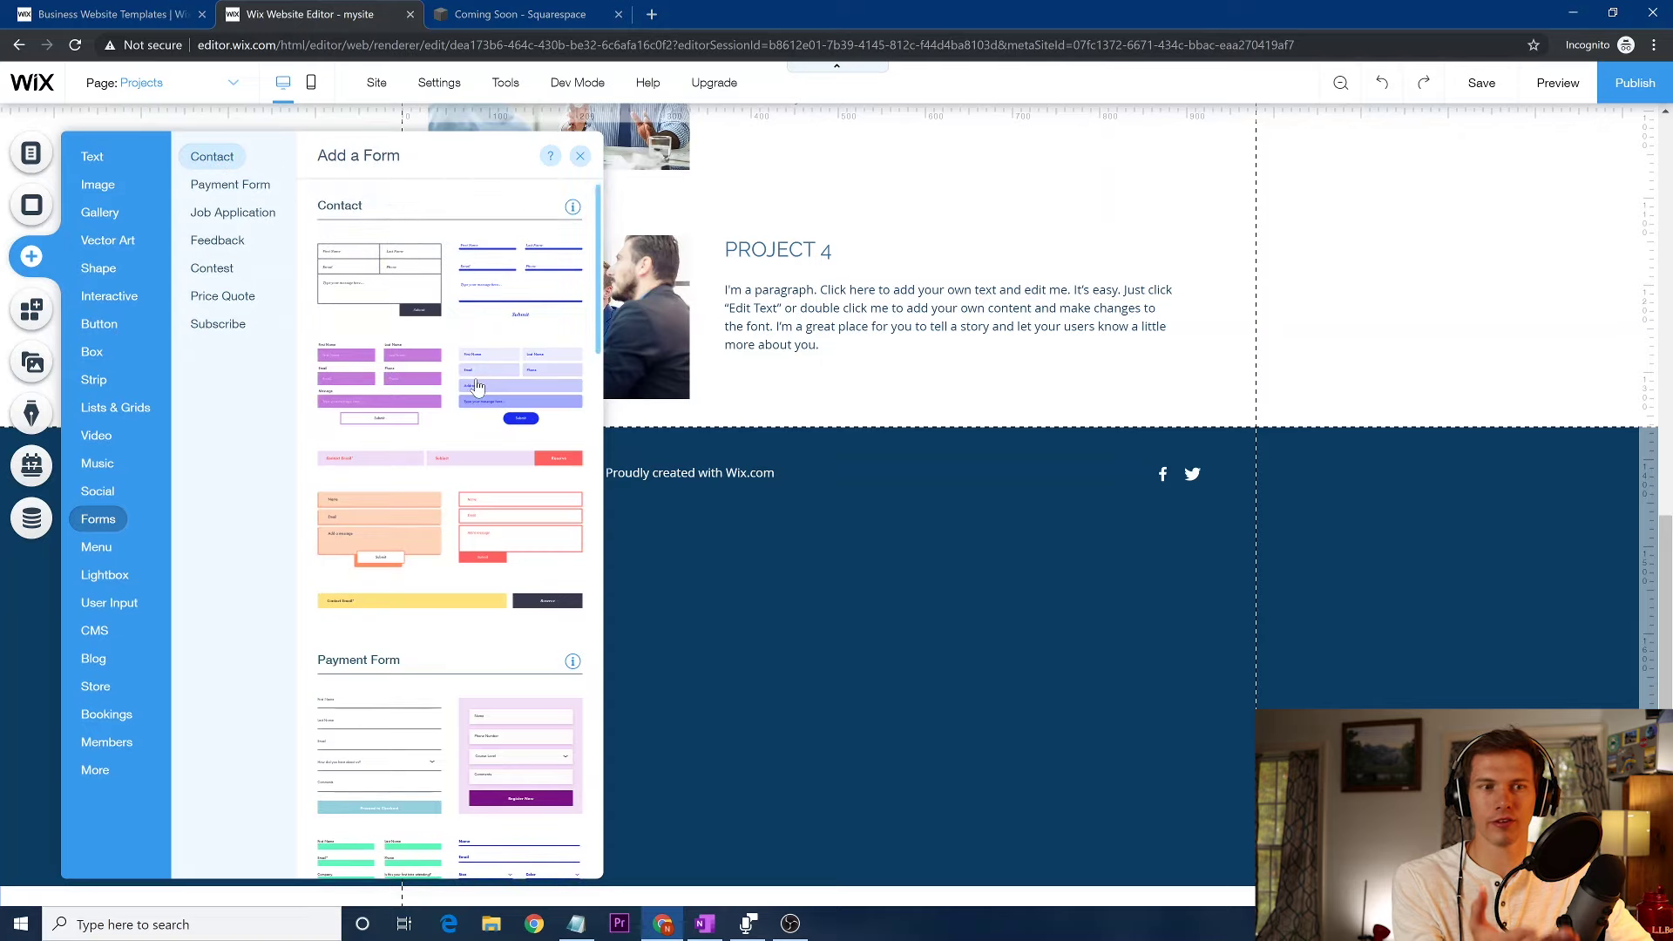
left_click_drag(499, 375, 844, 673)
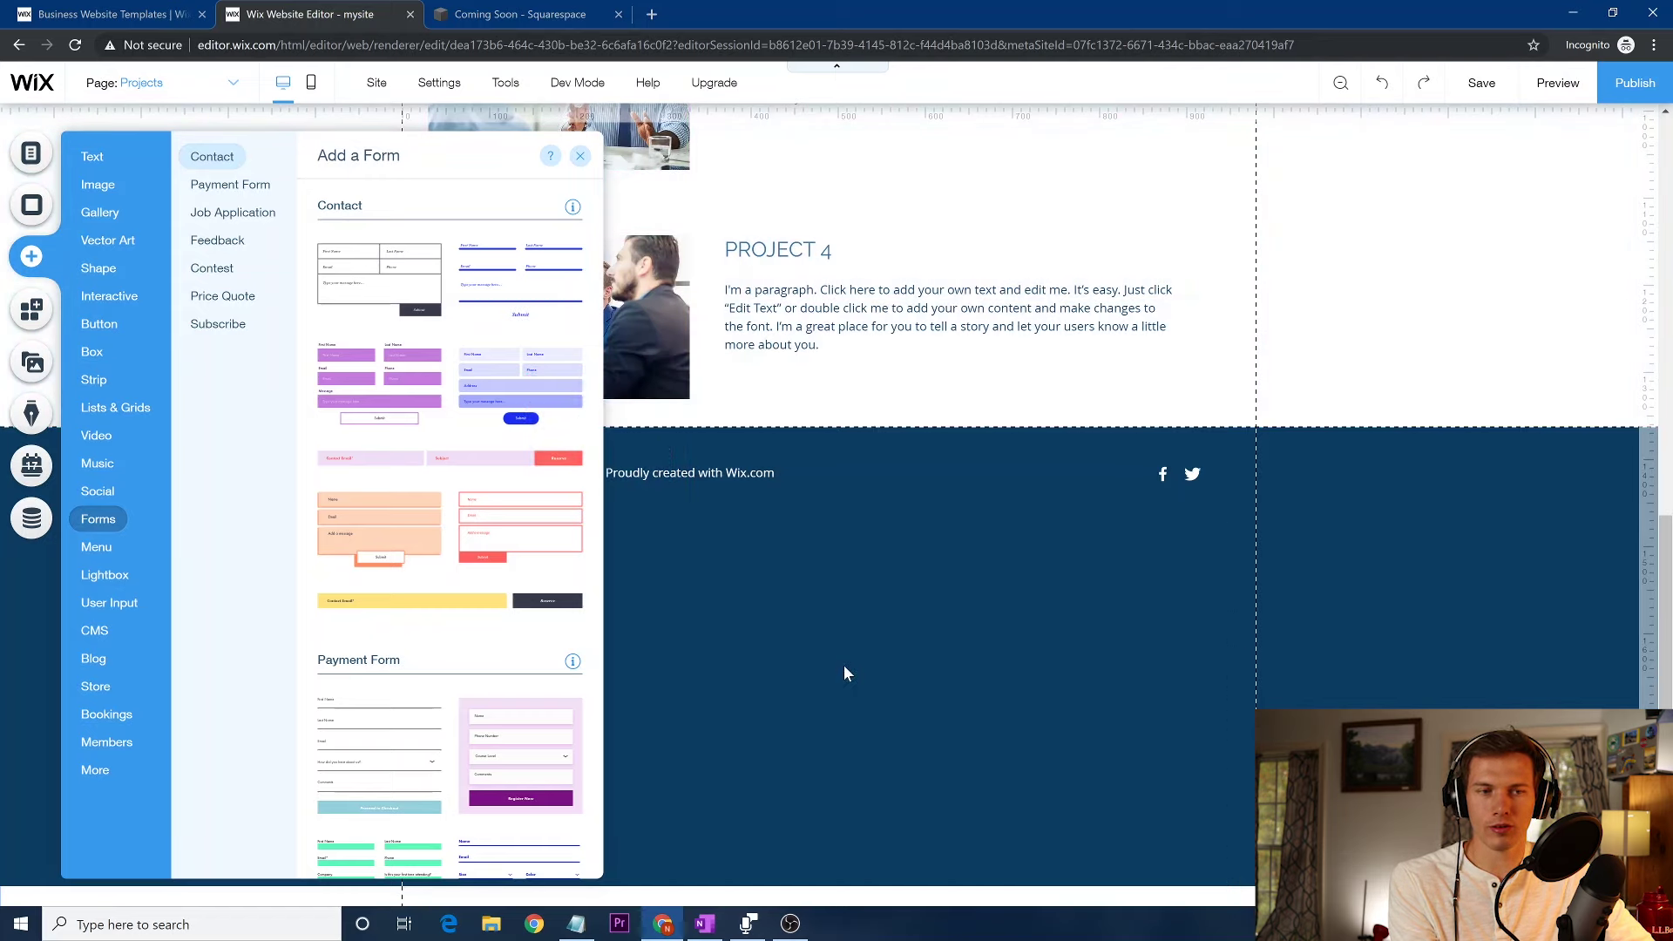
left_click(579, 155)
left_click(577, 157)
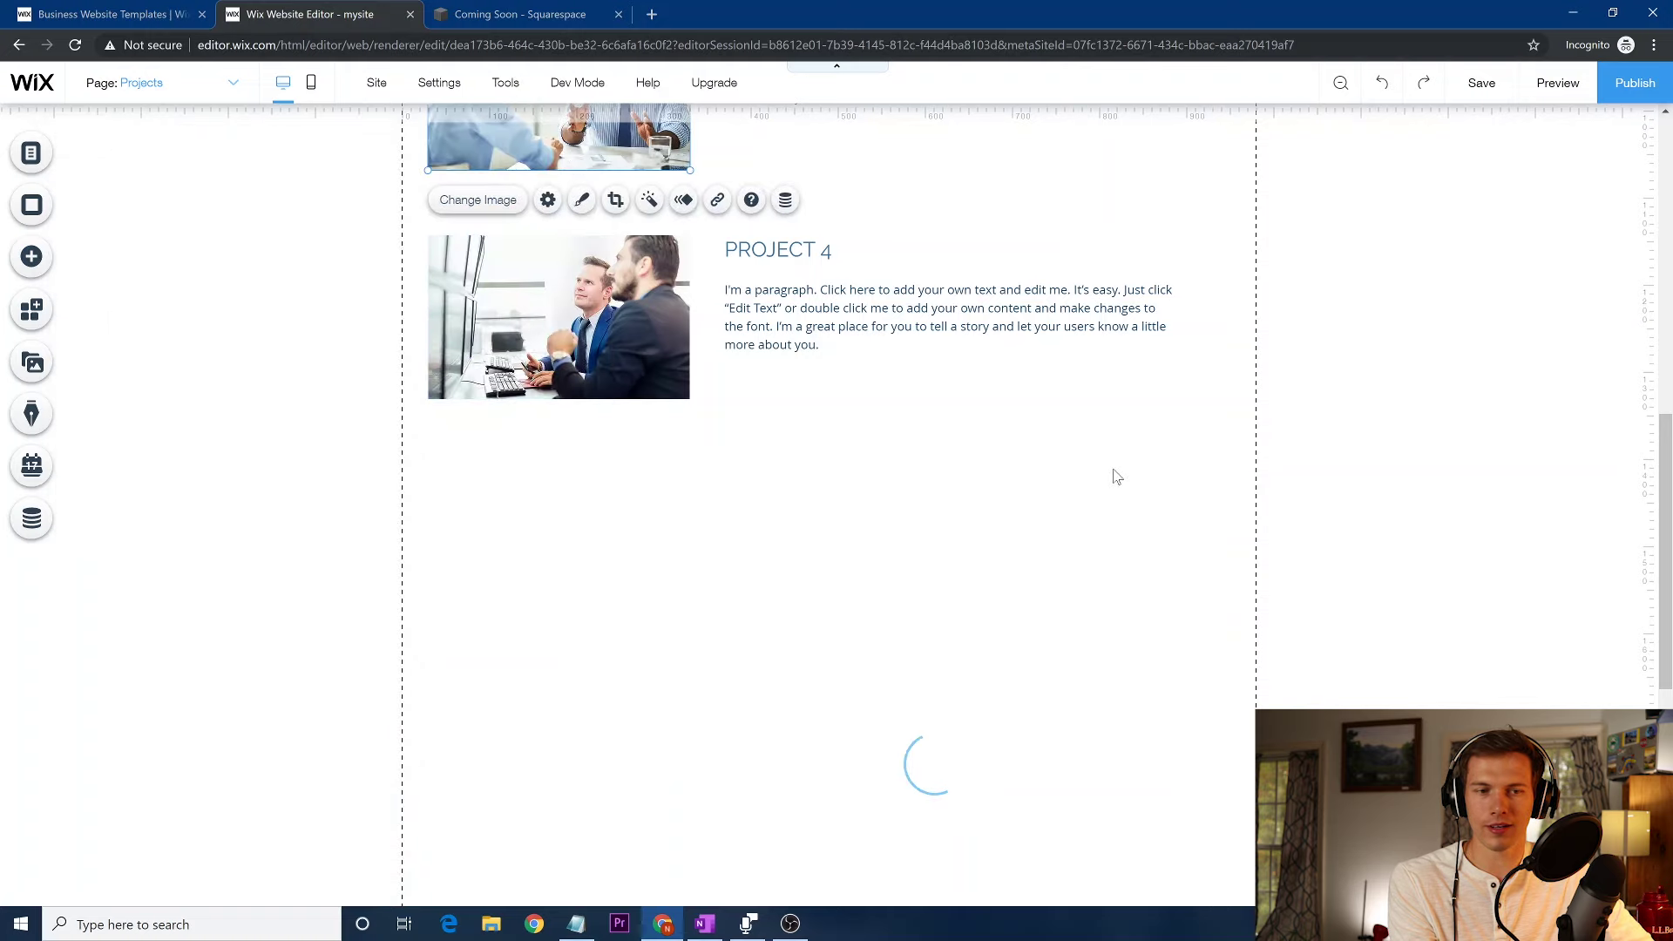
scroll(1112, 472, "down", 7)
scroll(1112, 470, "up", 2)
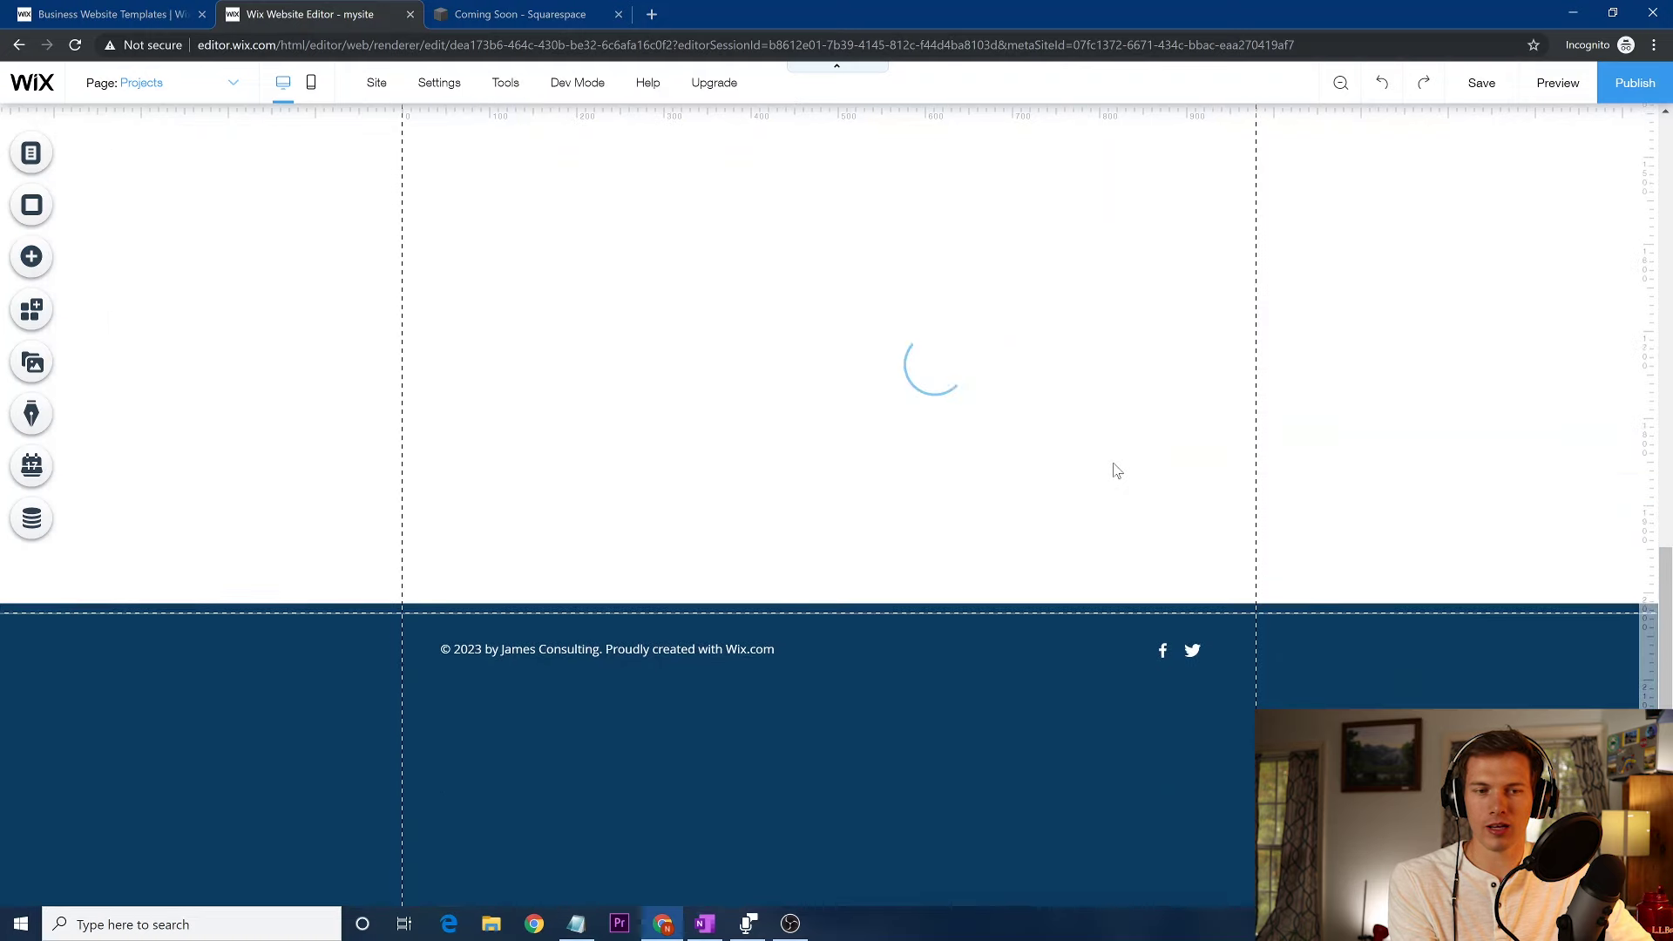
scroll(1115, 470, "up", 1)
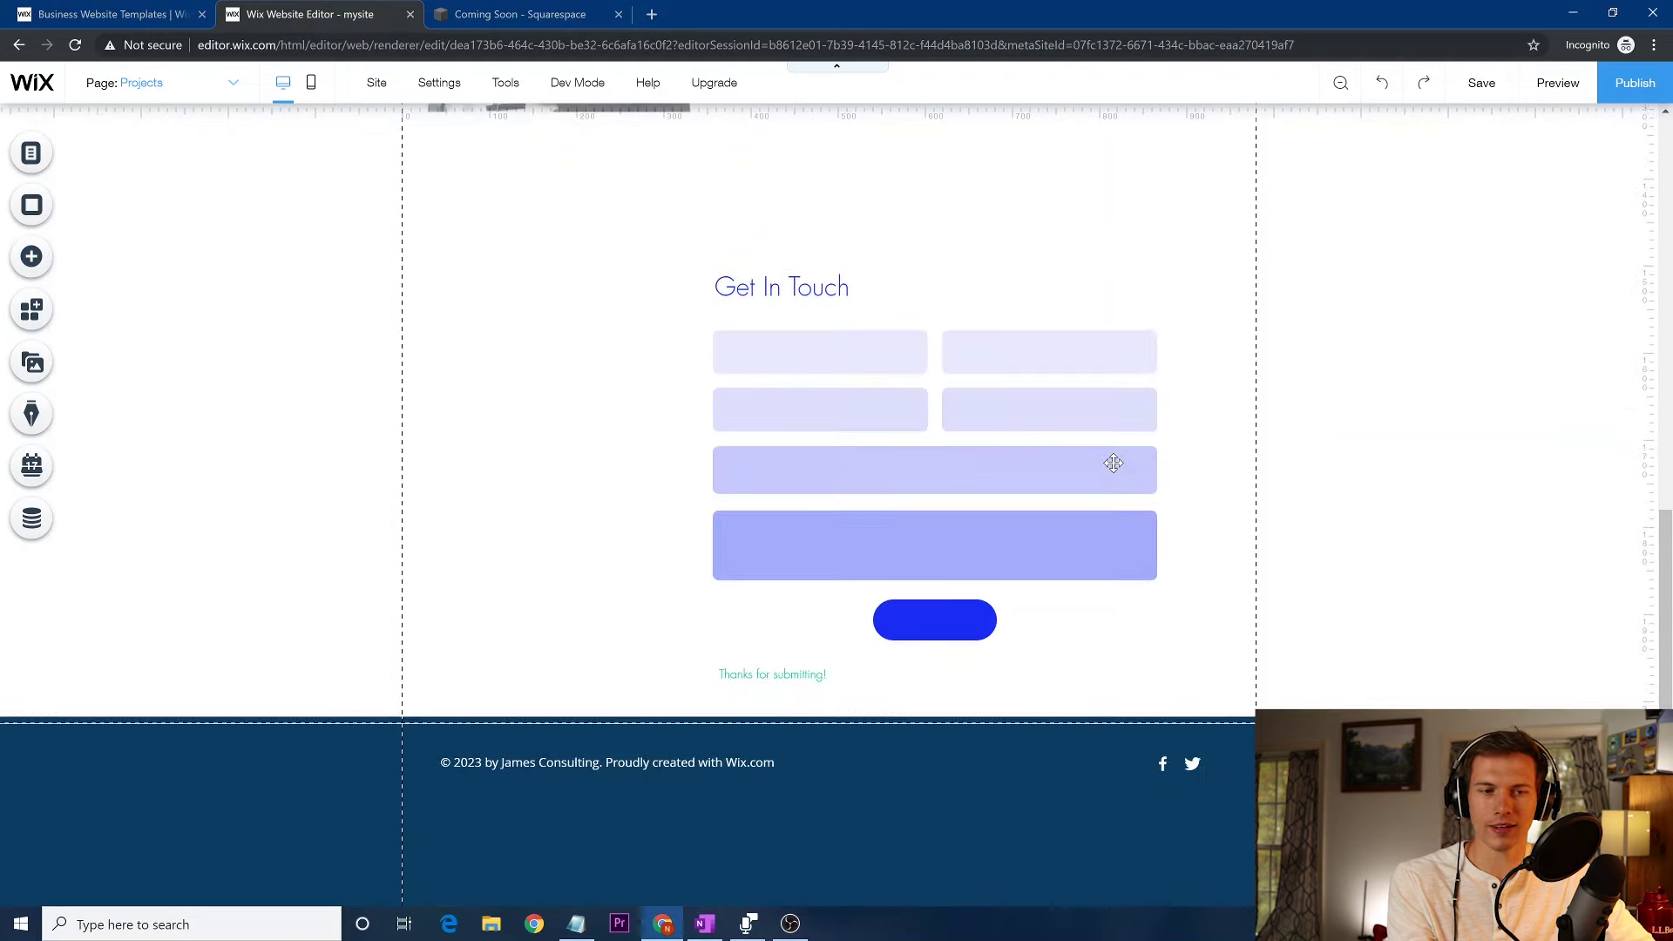
Move the Get In Touch form into the footer and open the options of its First Name field
left_click(1109, 462)
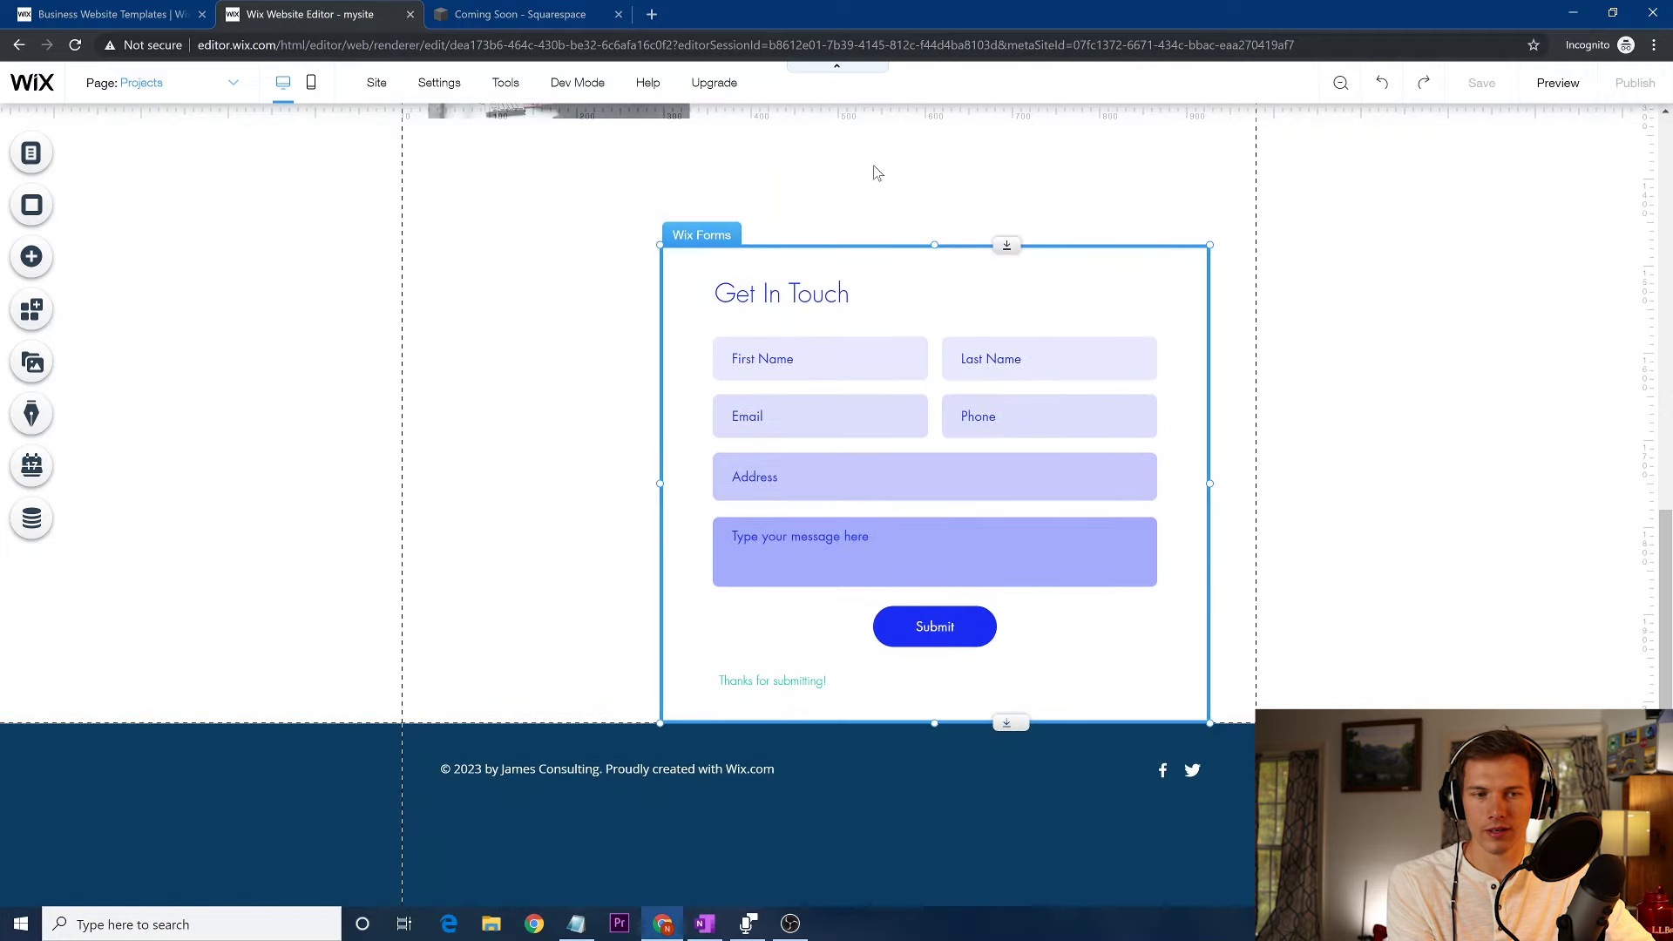
left_click_drag(889, 273, 911, 766)
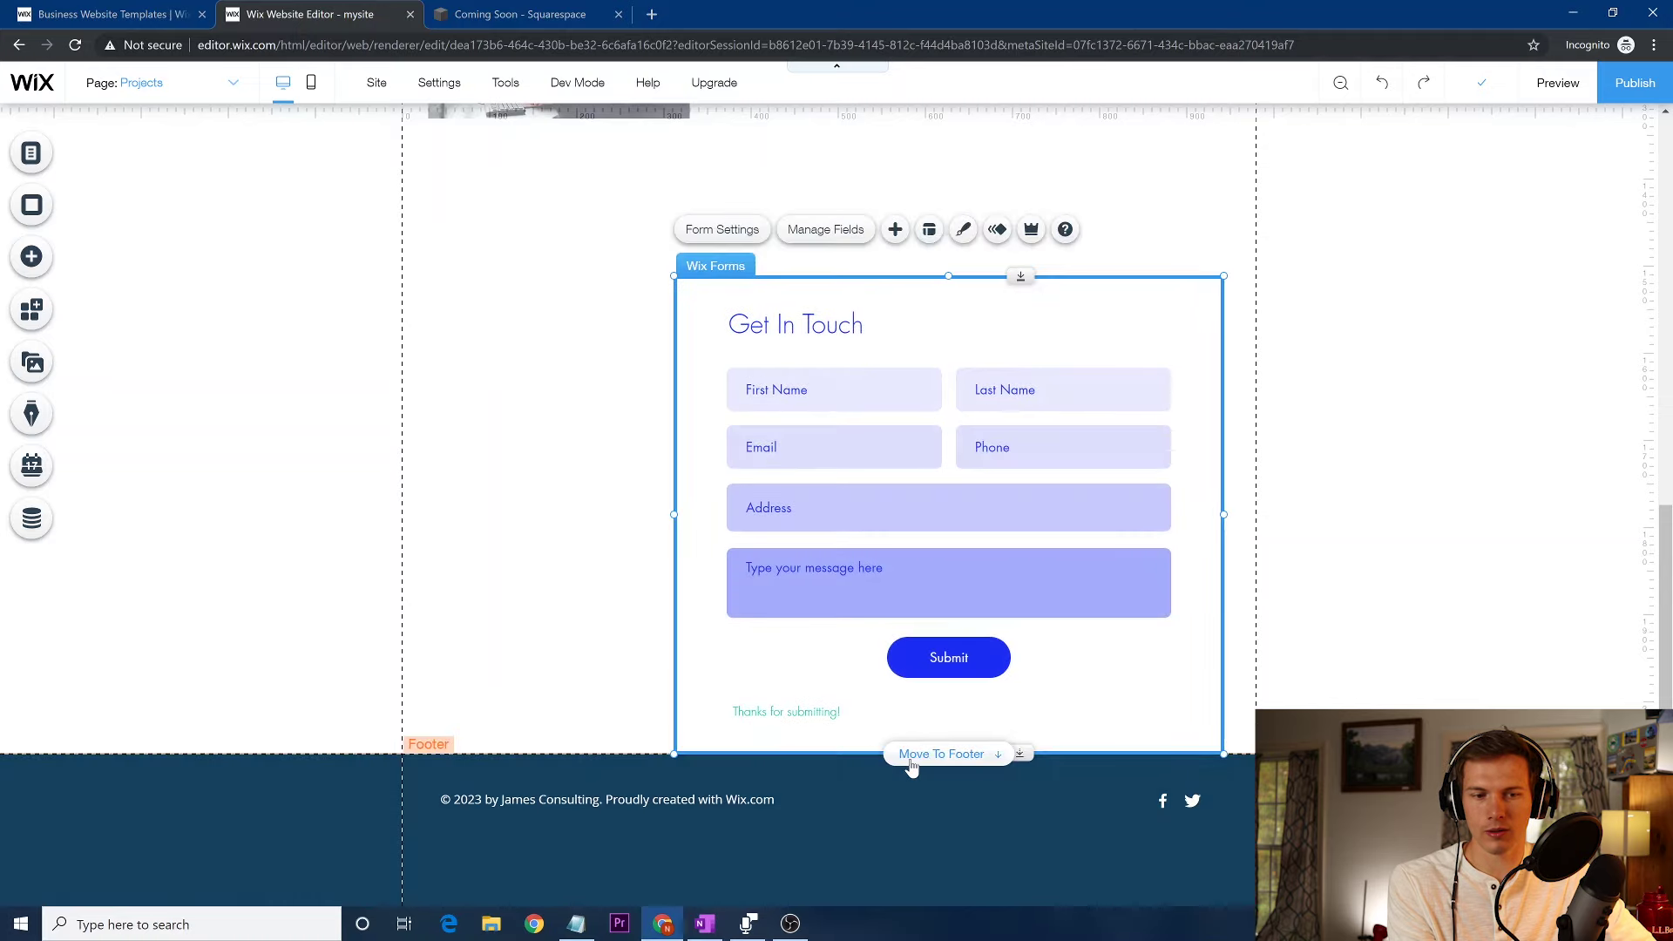
left_click(911, 758)
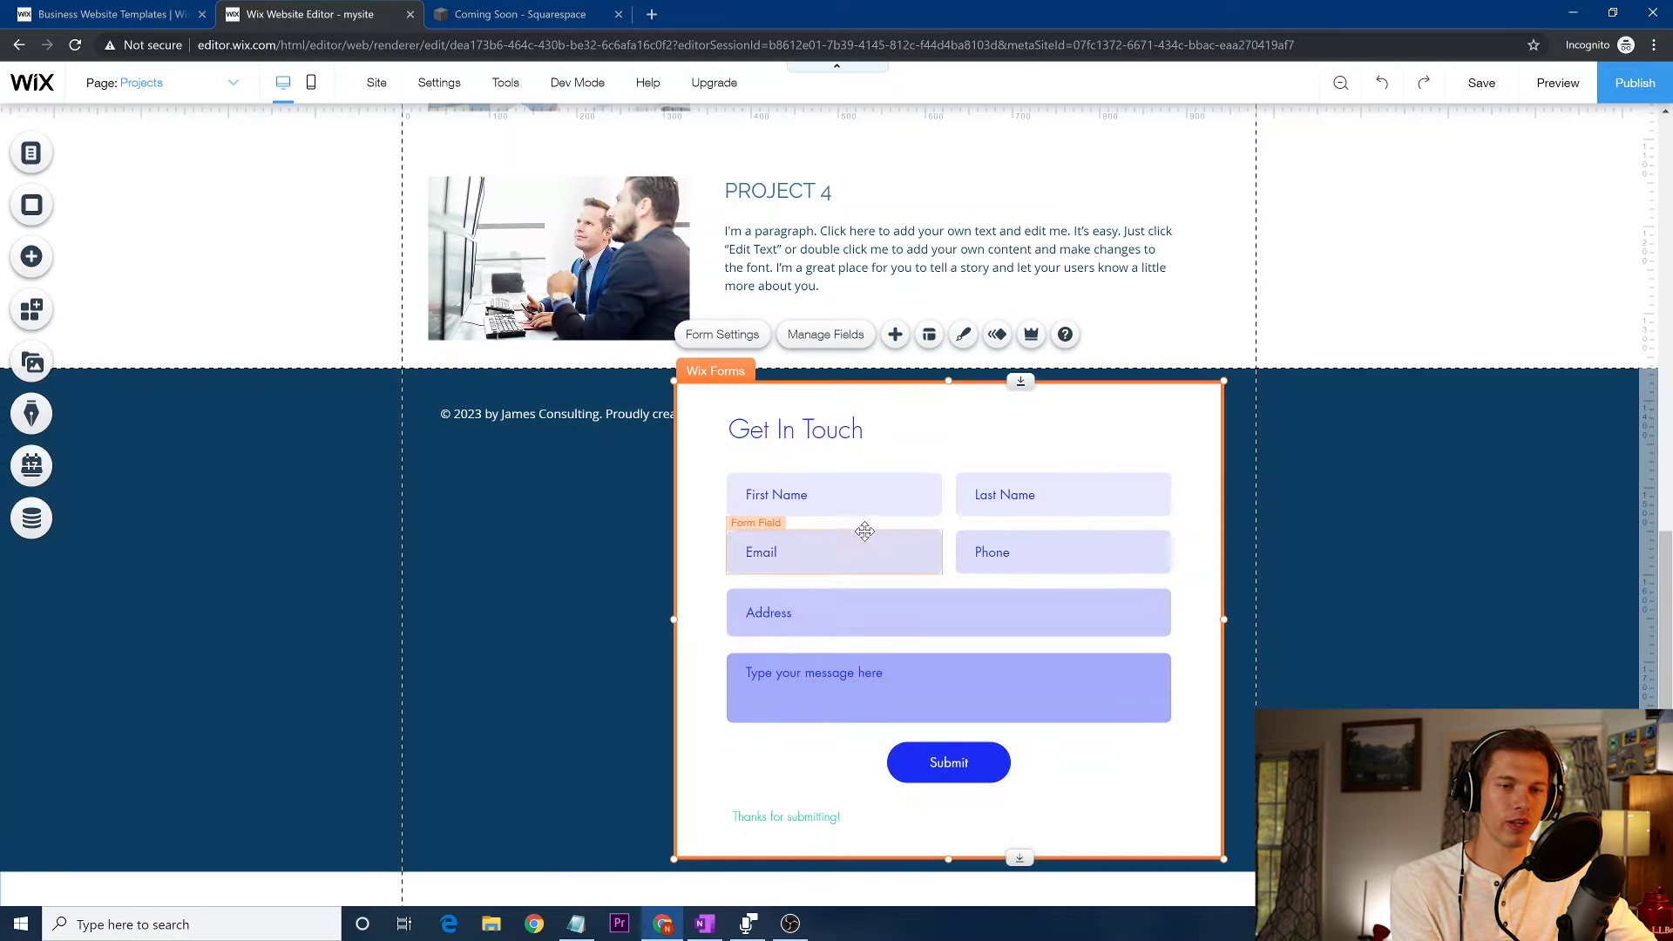
left_click(806, 340)
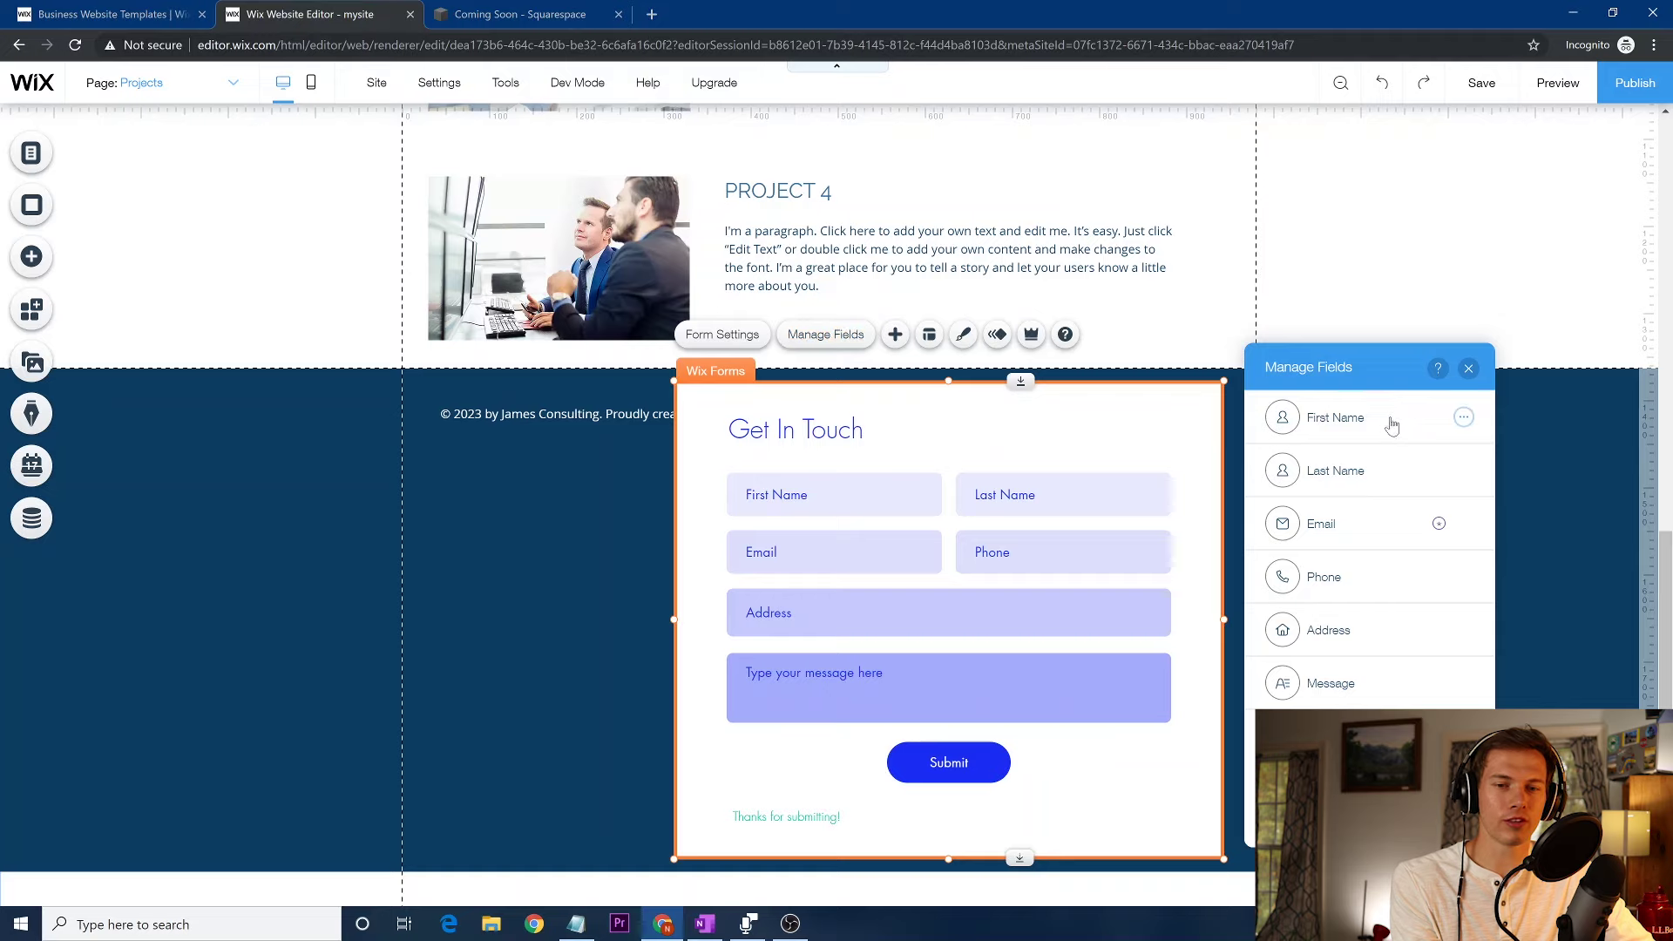
left_click(1462, 419)
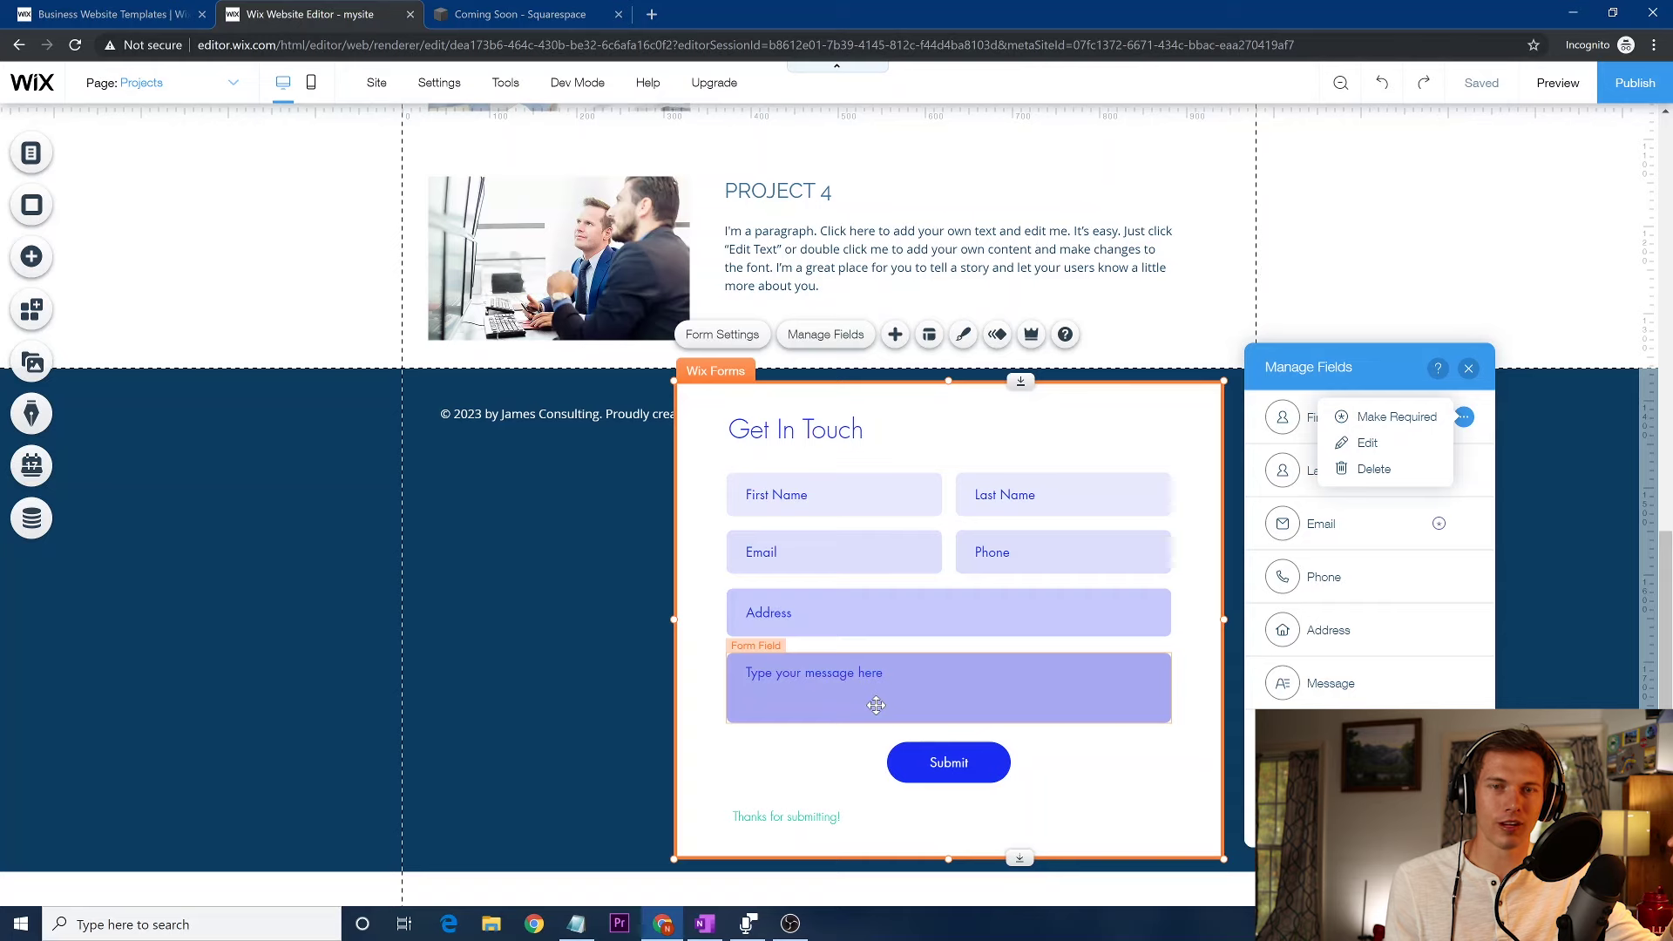
Browse the lists and grids, music and social elements available to add, including the social bar designs
left_click(31, 256)
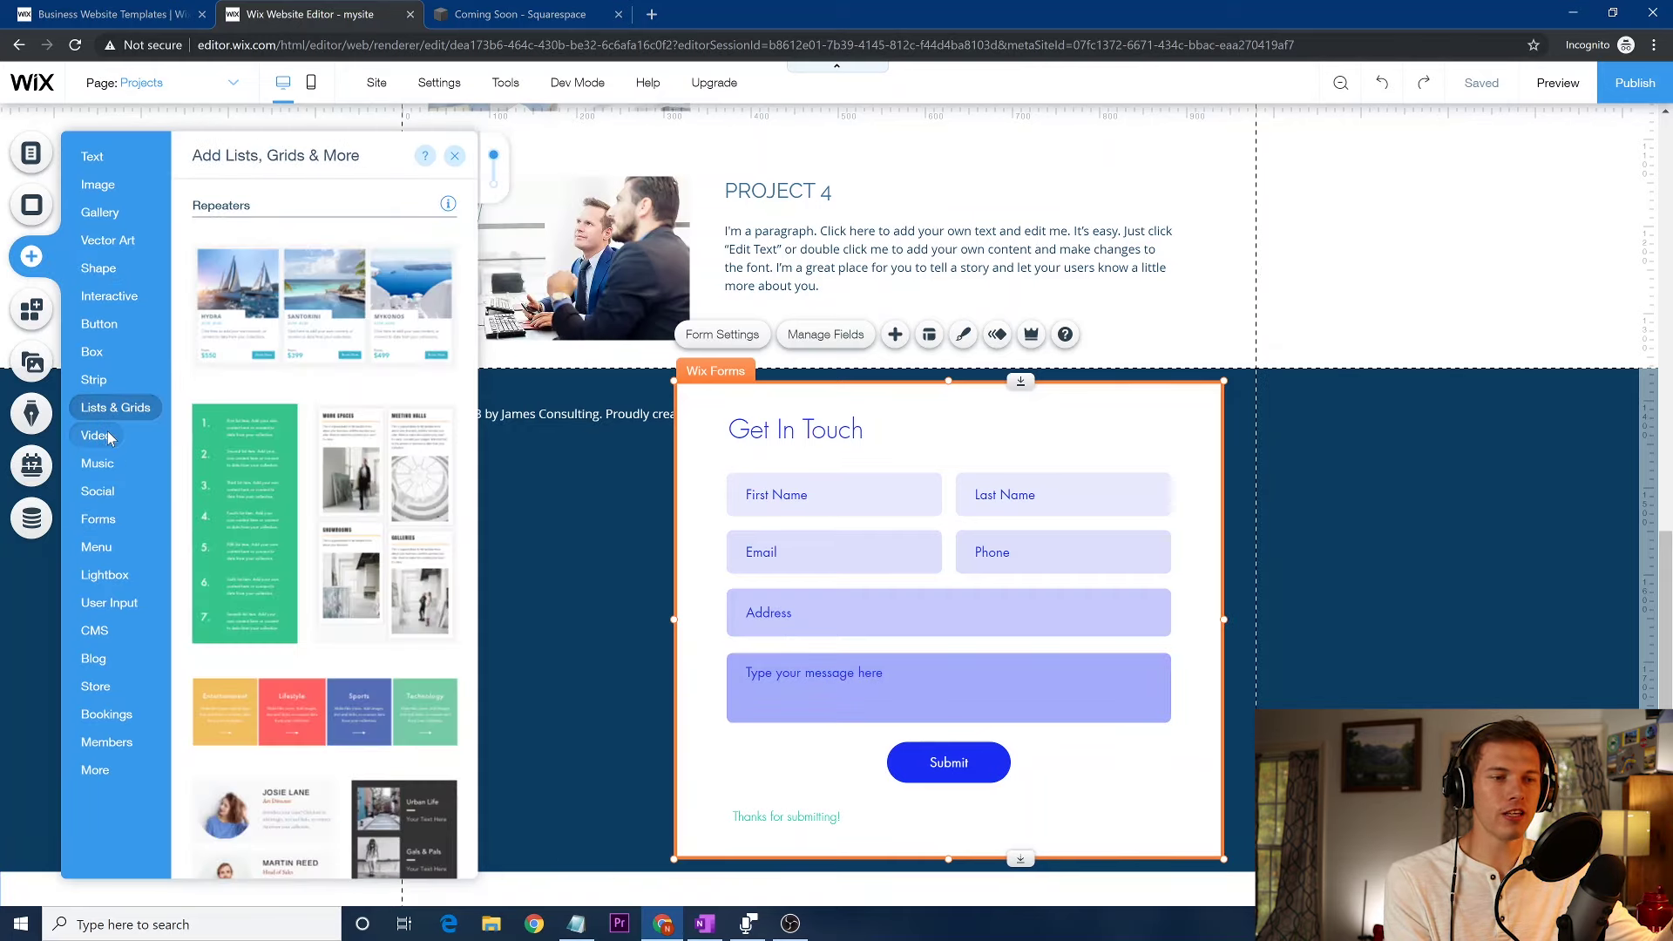
mouse_move(109, 439)
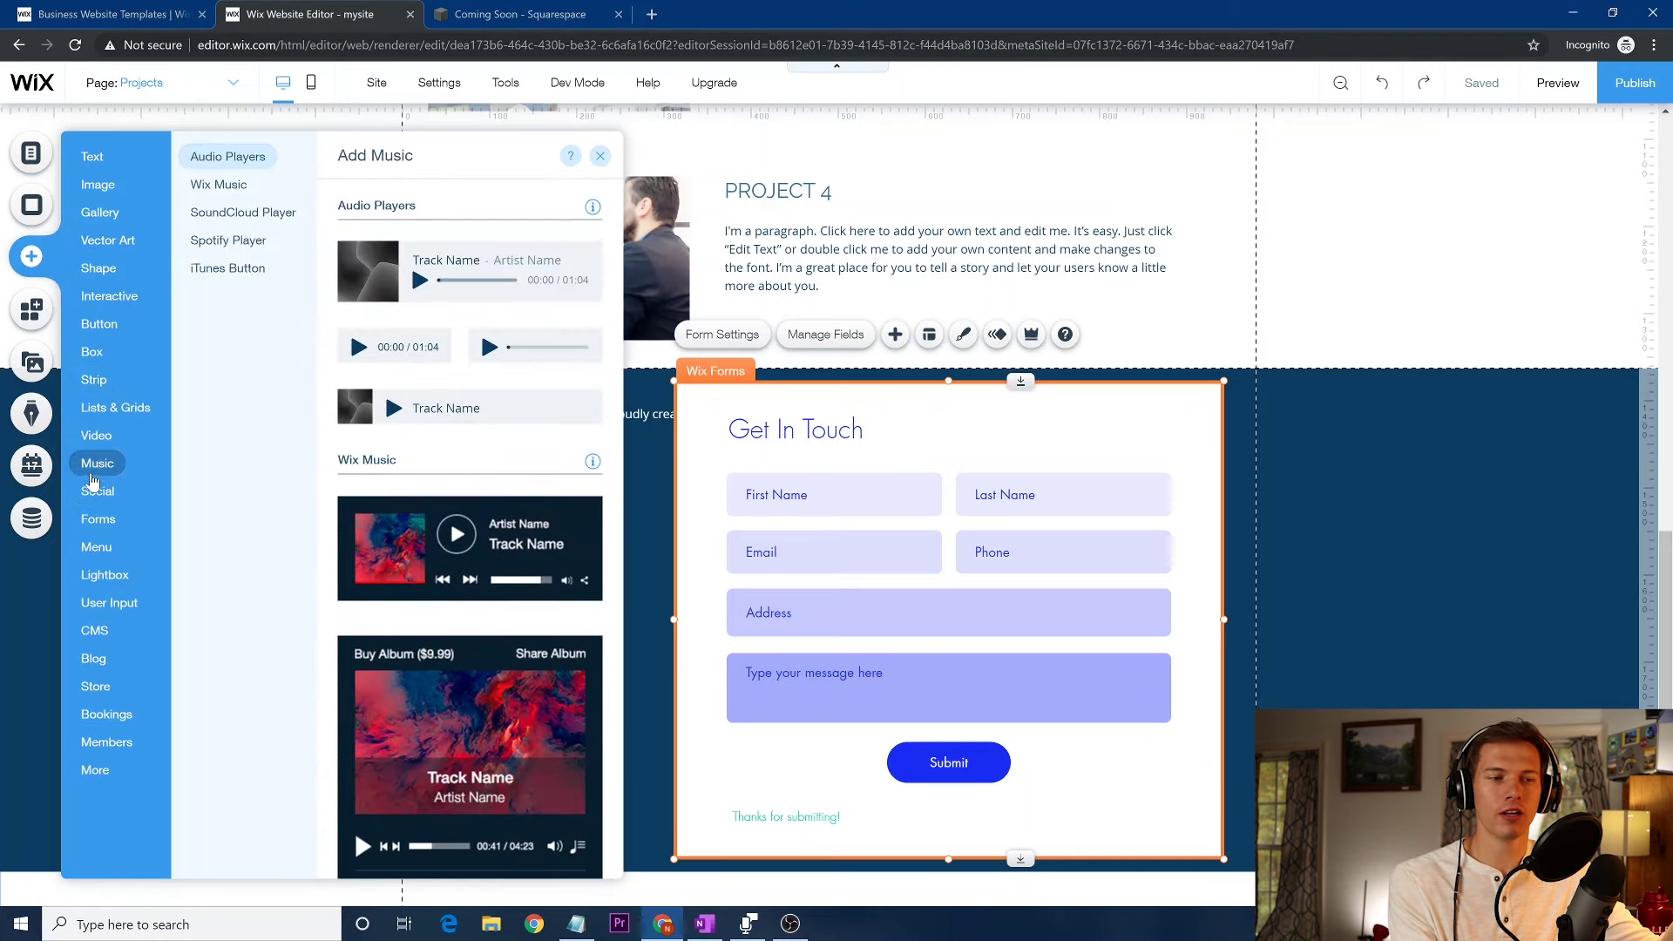
left_click(98, 493)
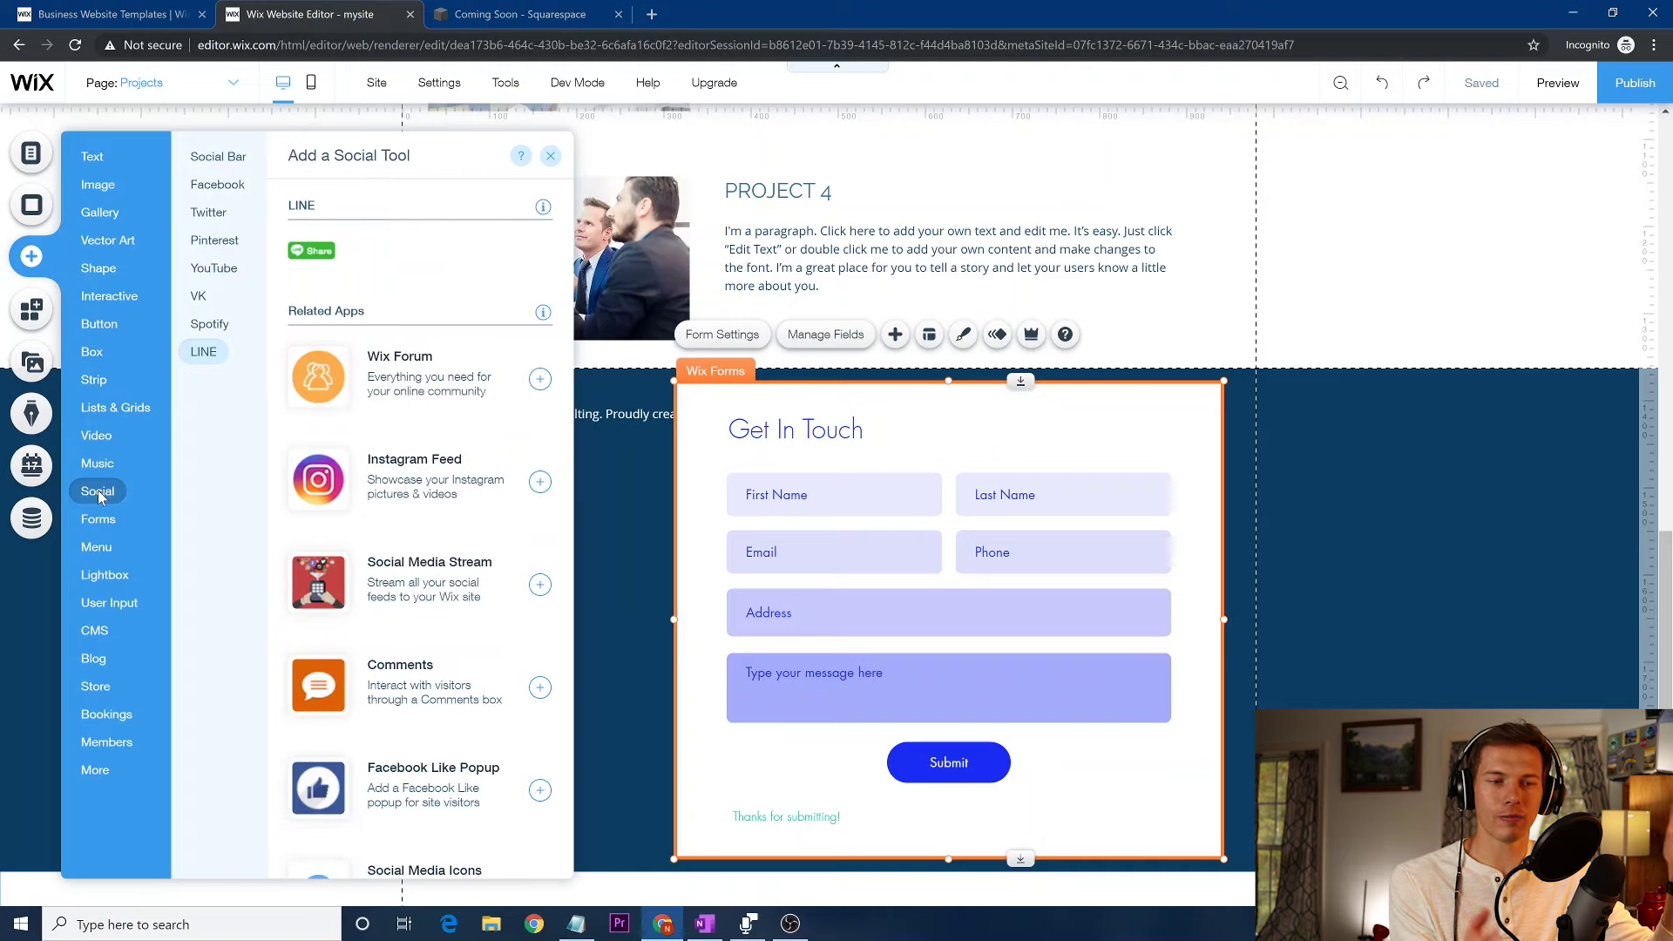
left_click(224, 159)
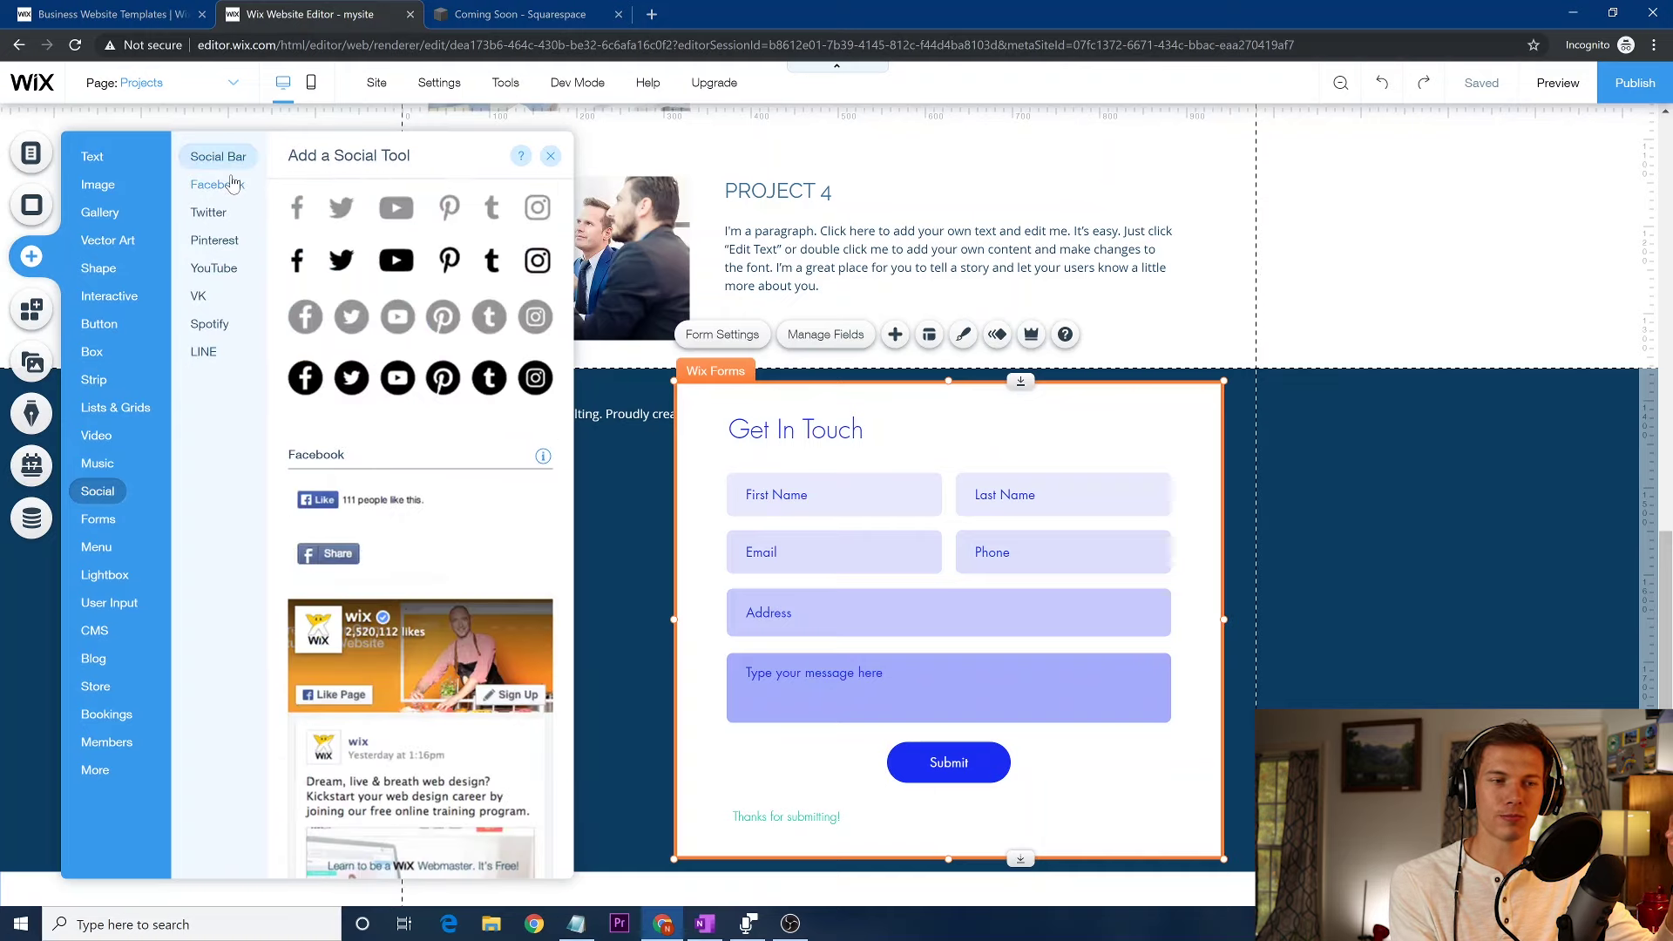
Add the Instagram Feed app to the Projects page at Project 4 and view its account connection options
left_click(223, 356)
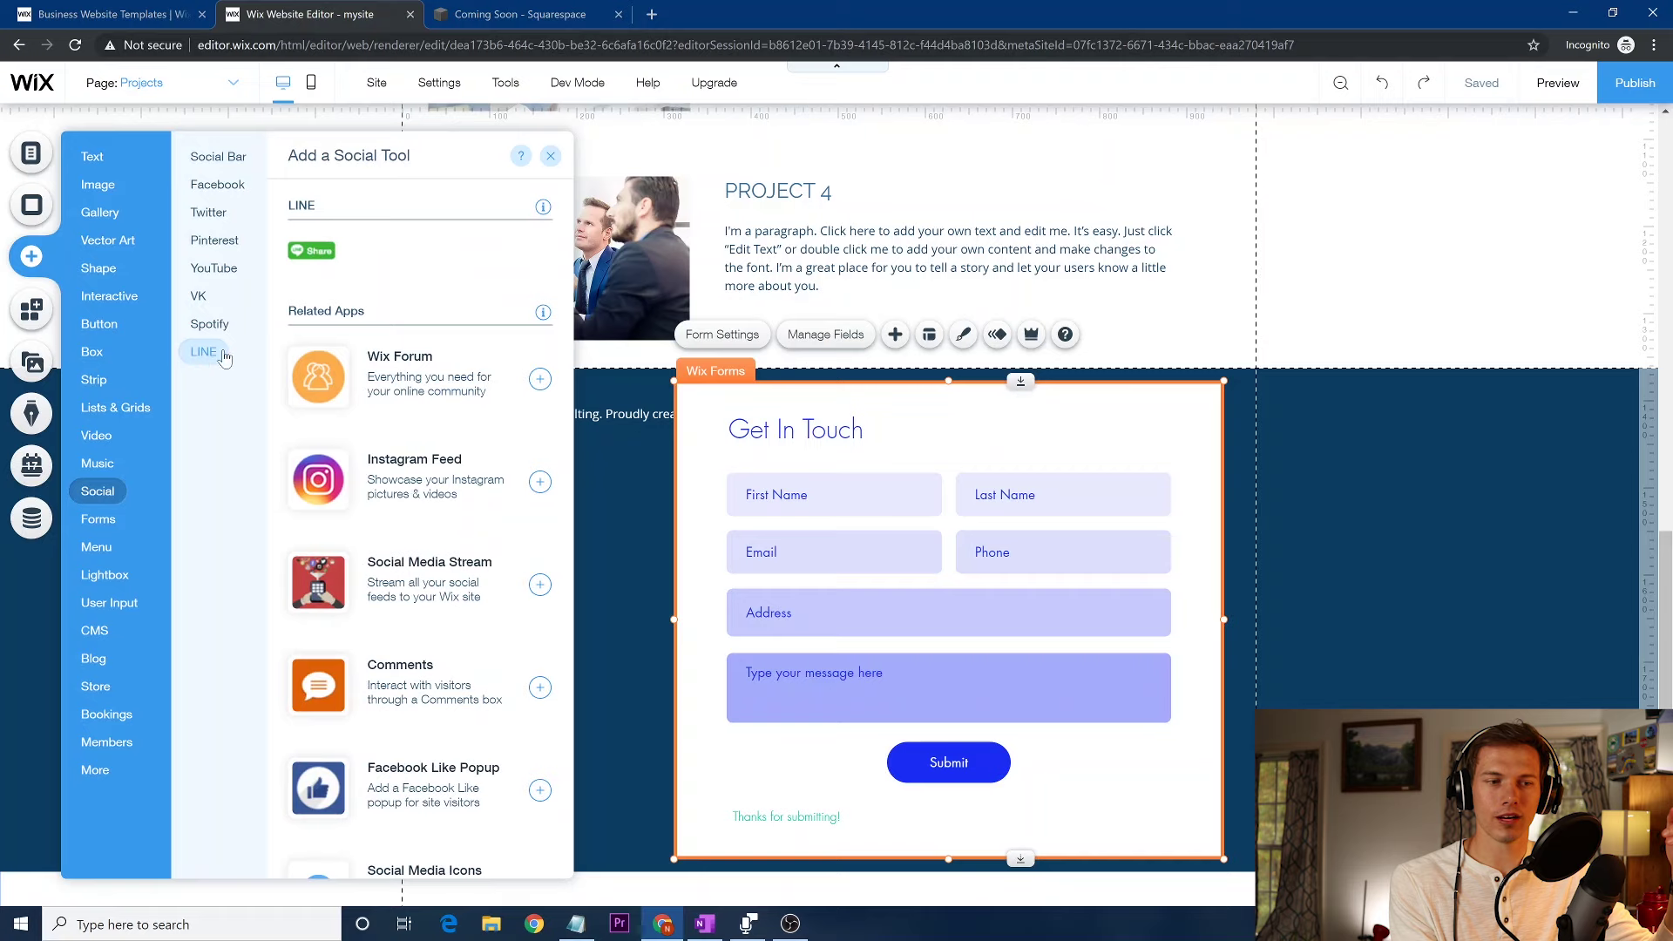
left_click(540, 483)
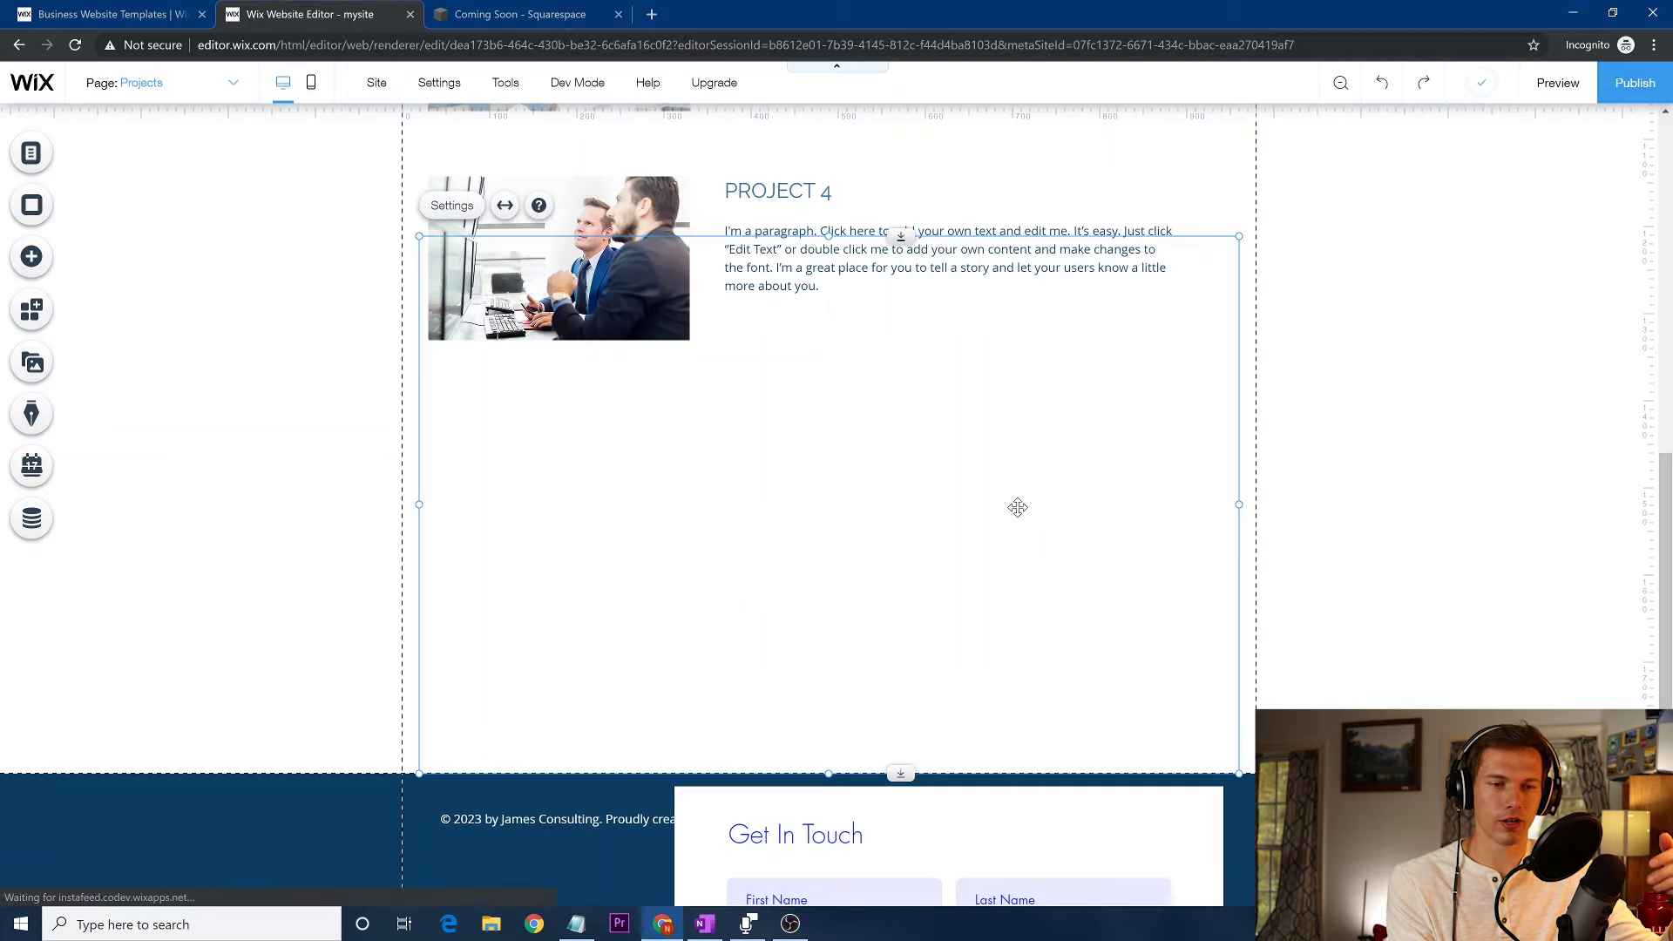
left_click(450, 207)
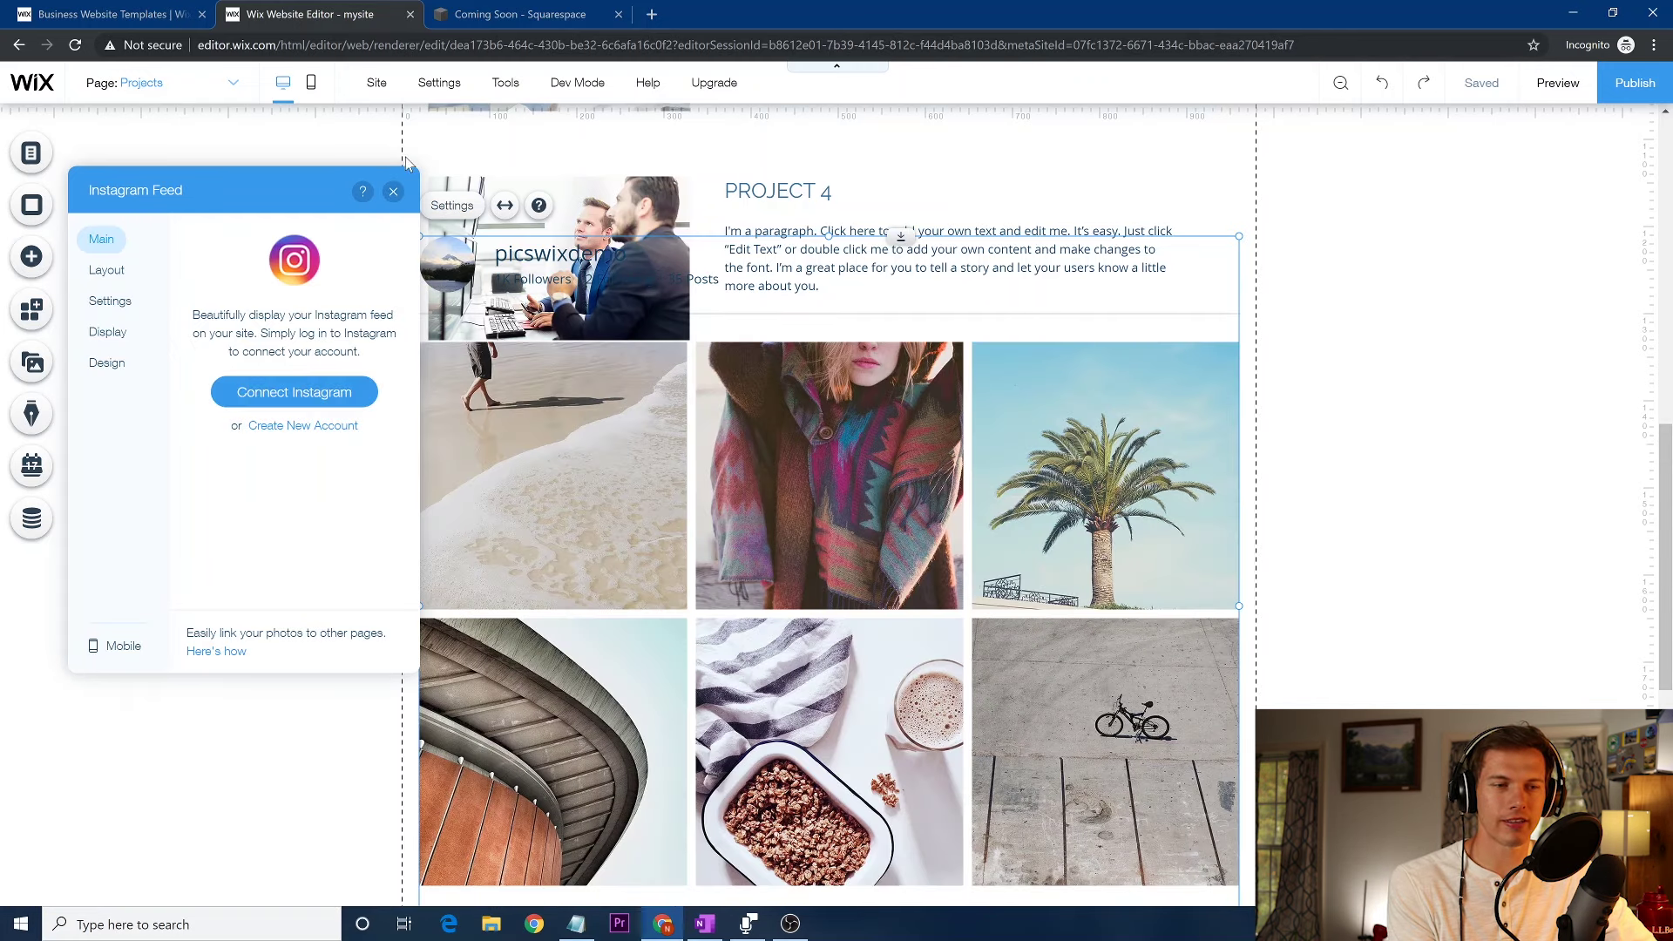
left_click(393, 192)
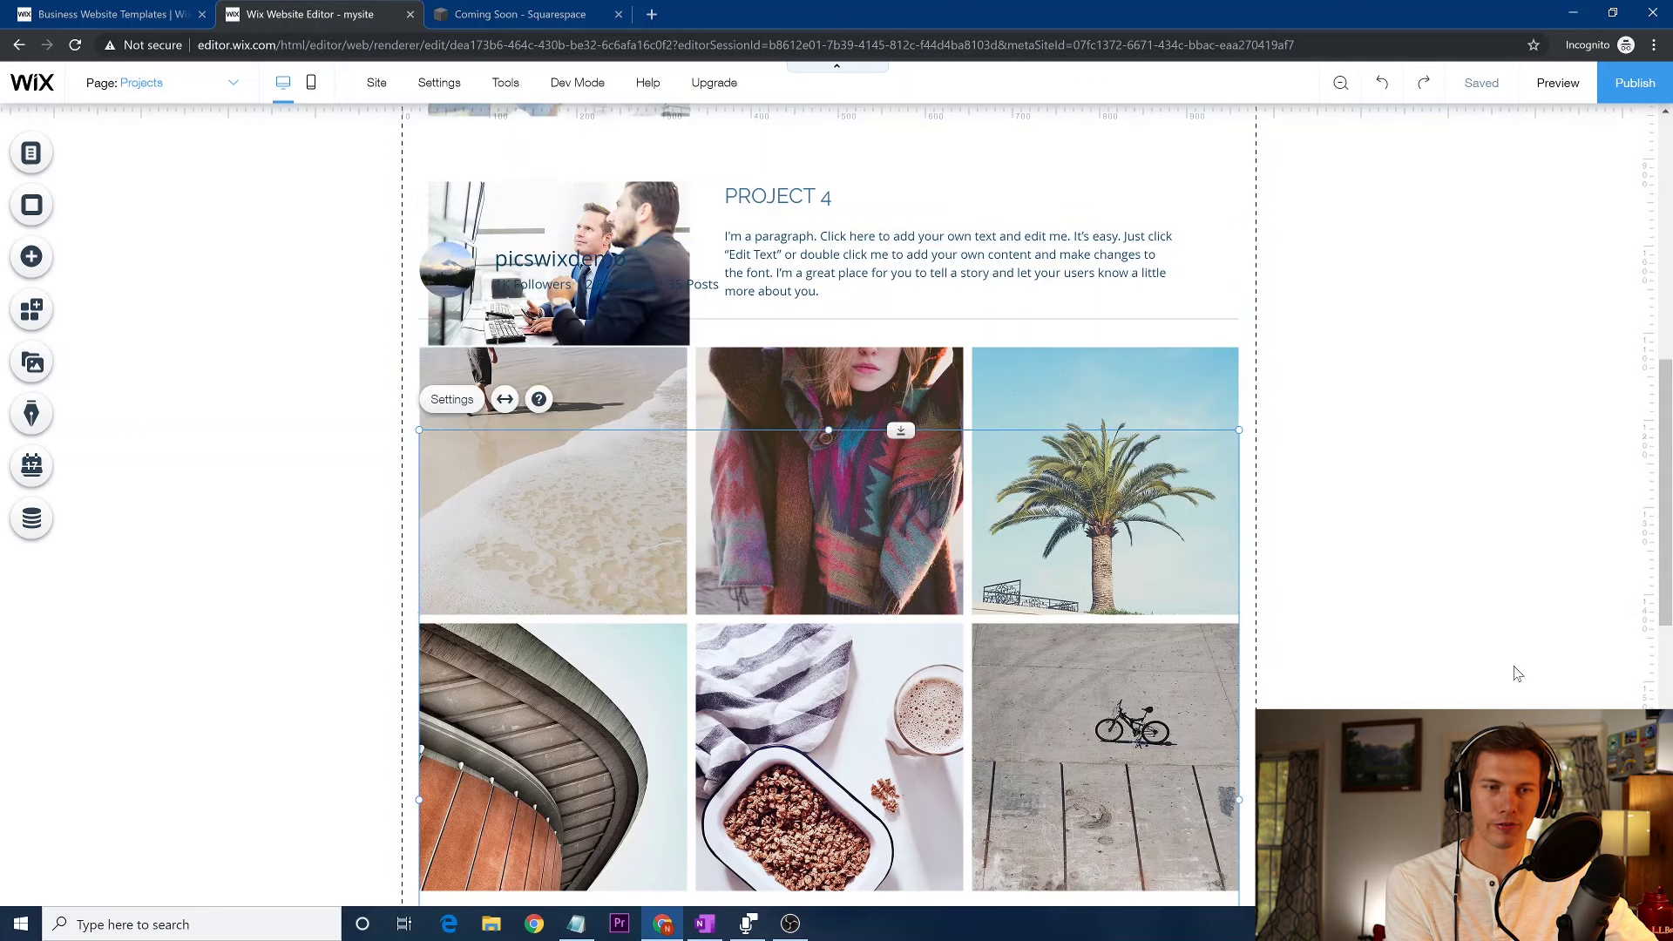
scroll(1516, 673, "up", 15)
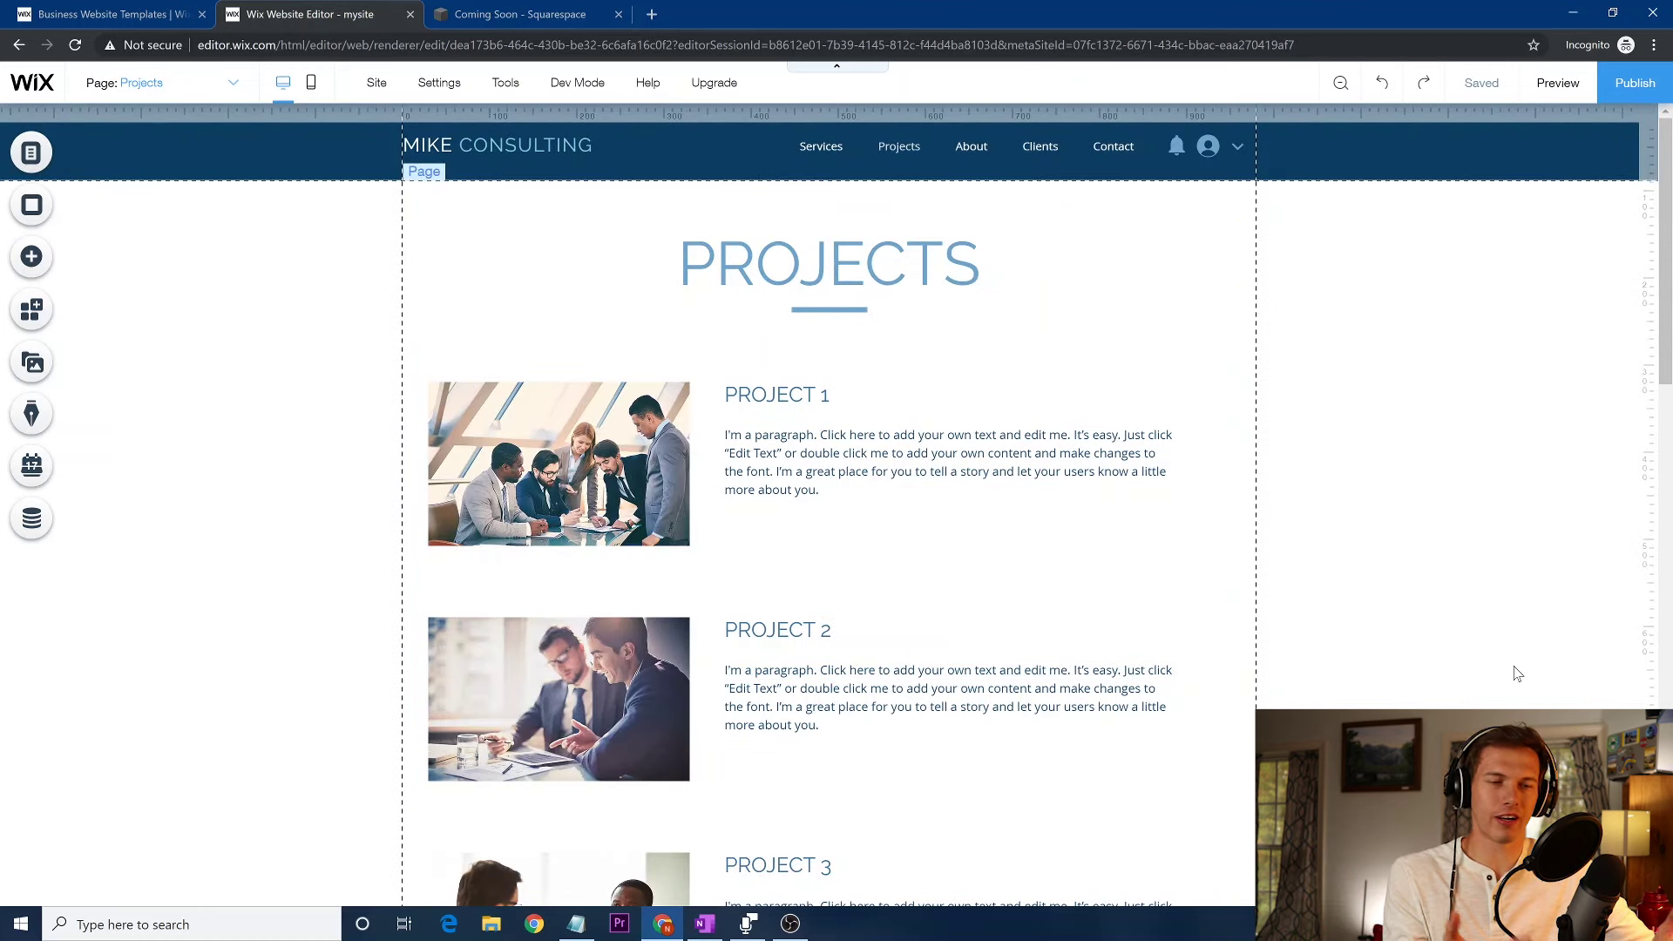
scroll(1517, 673, "down", 2)
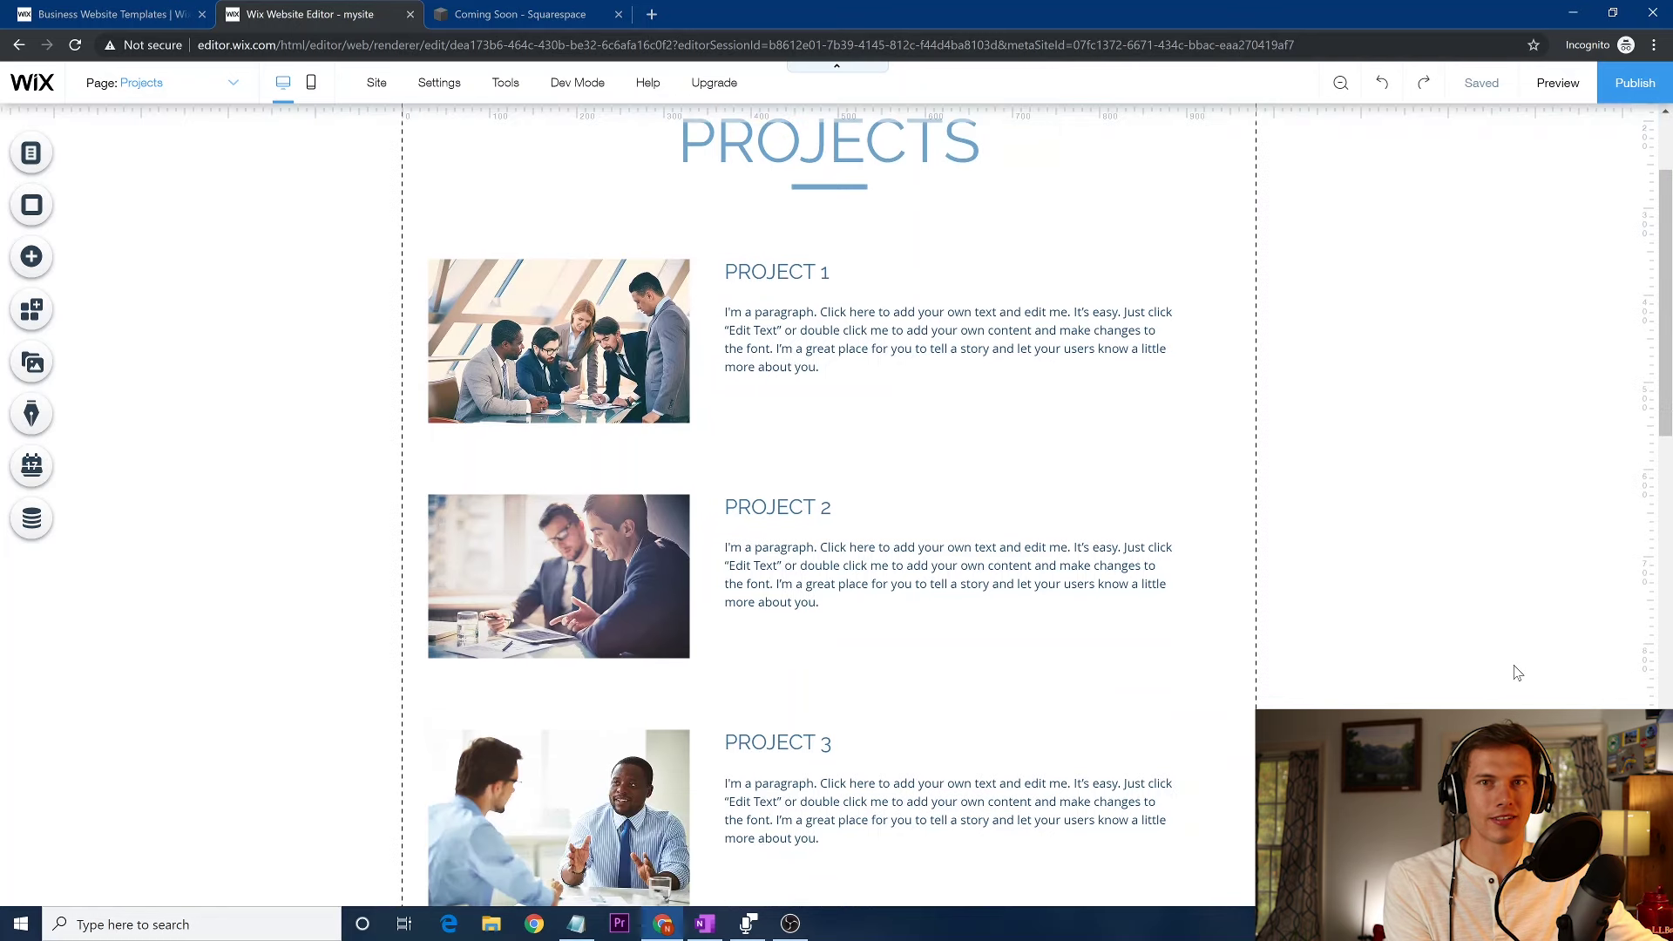
scroll(1517, 672, "down", 10)
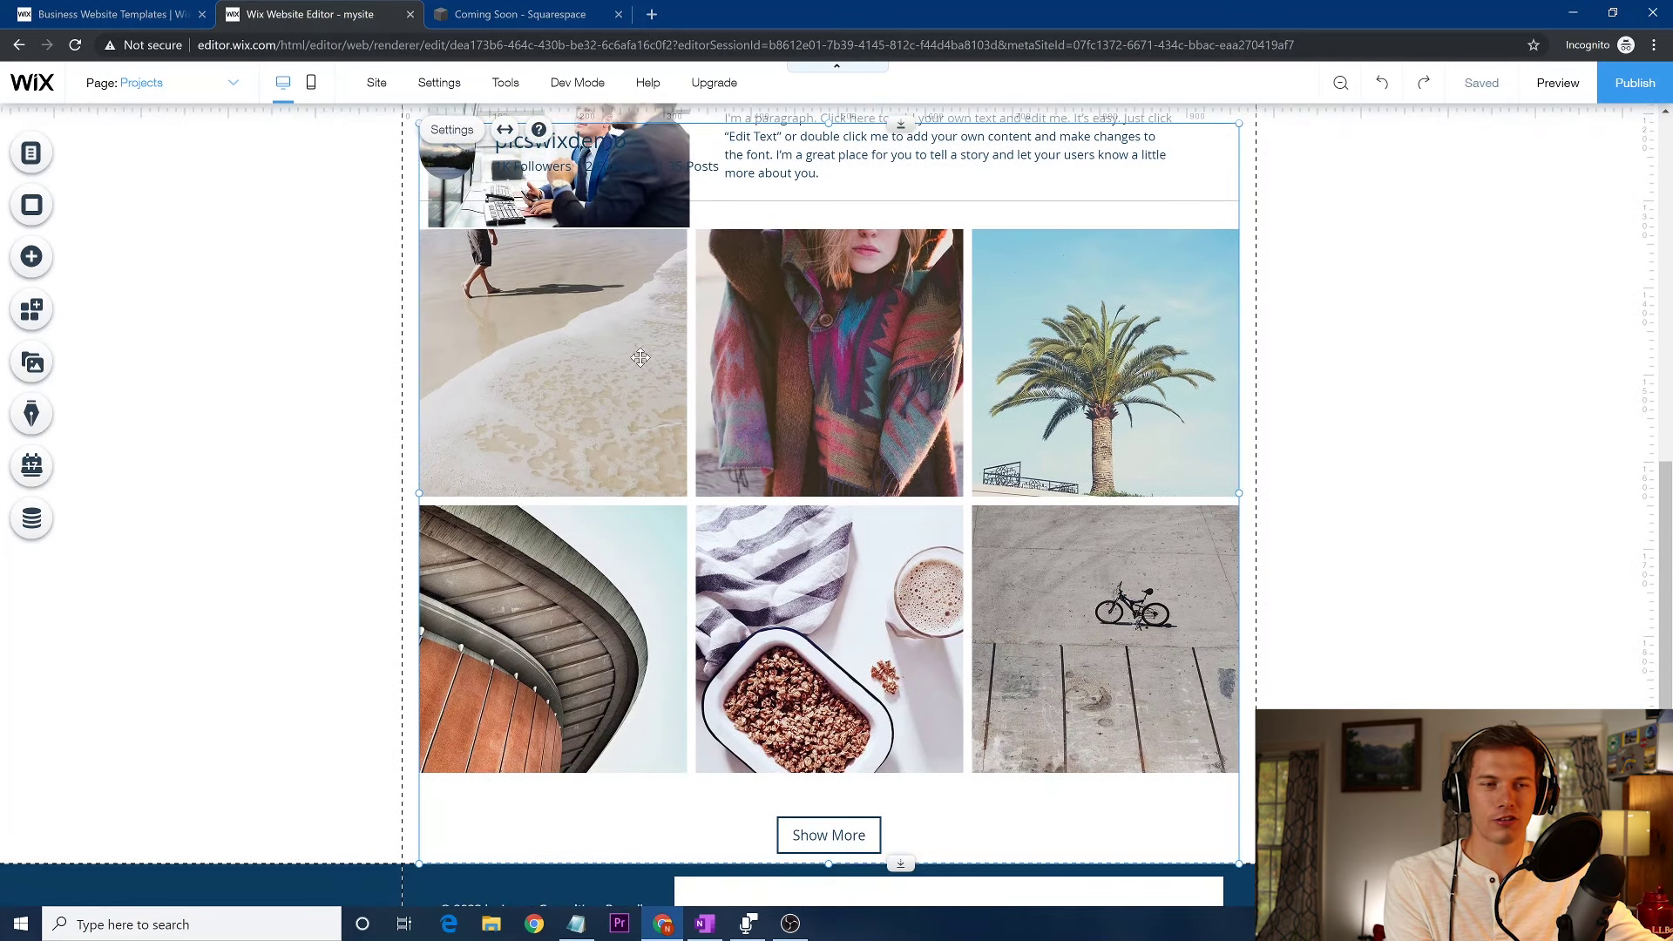
Add the Welcome (Full Screen) lightbox to the Home page and review its automatic display and closing settings
left_click(32, 261)
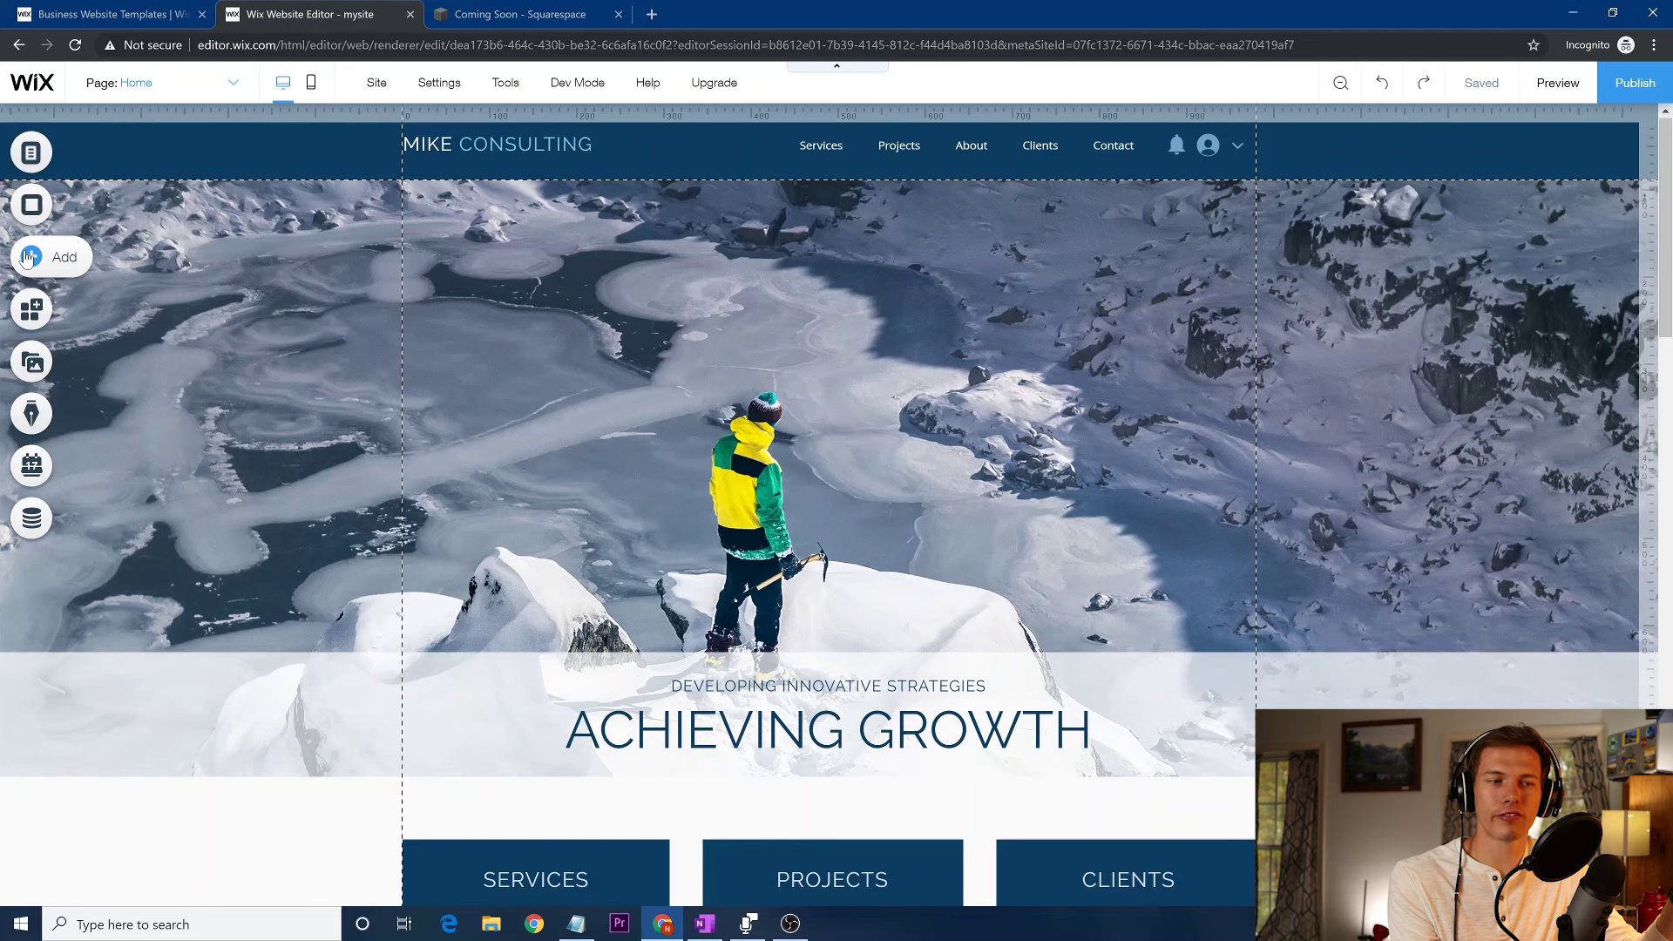
left_click(27, 257)
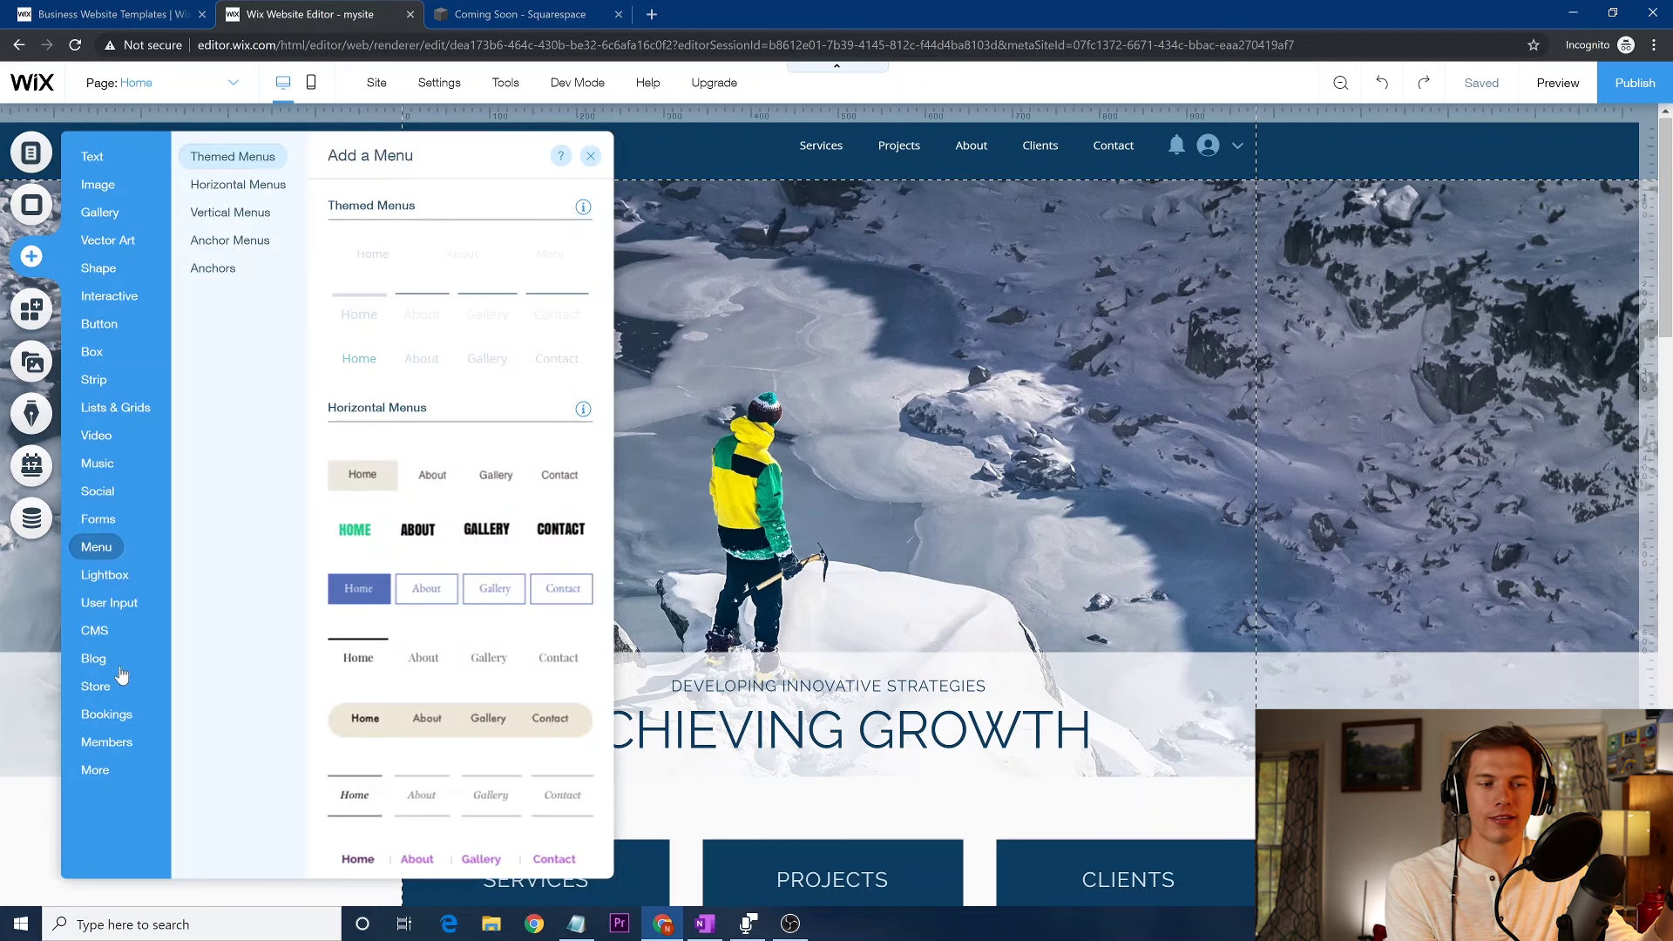
left_click(99, 575)
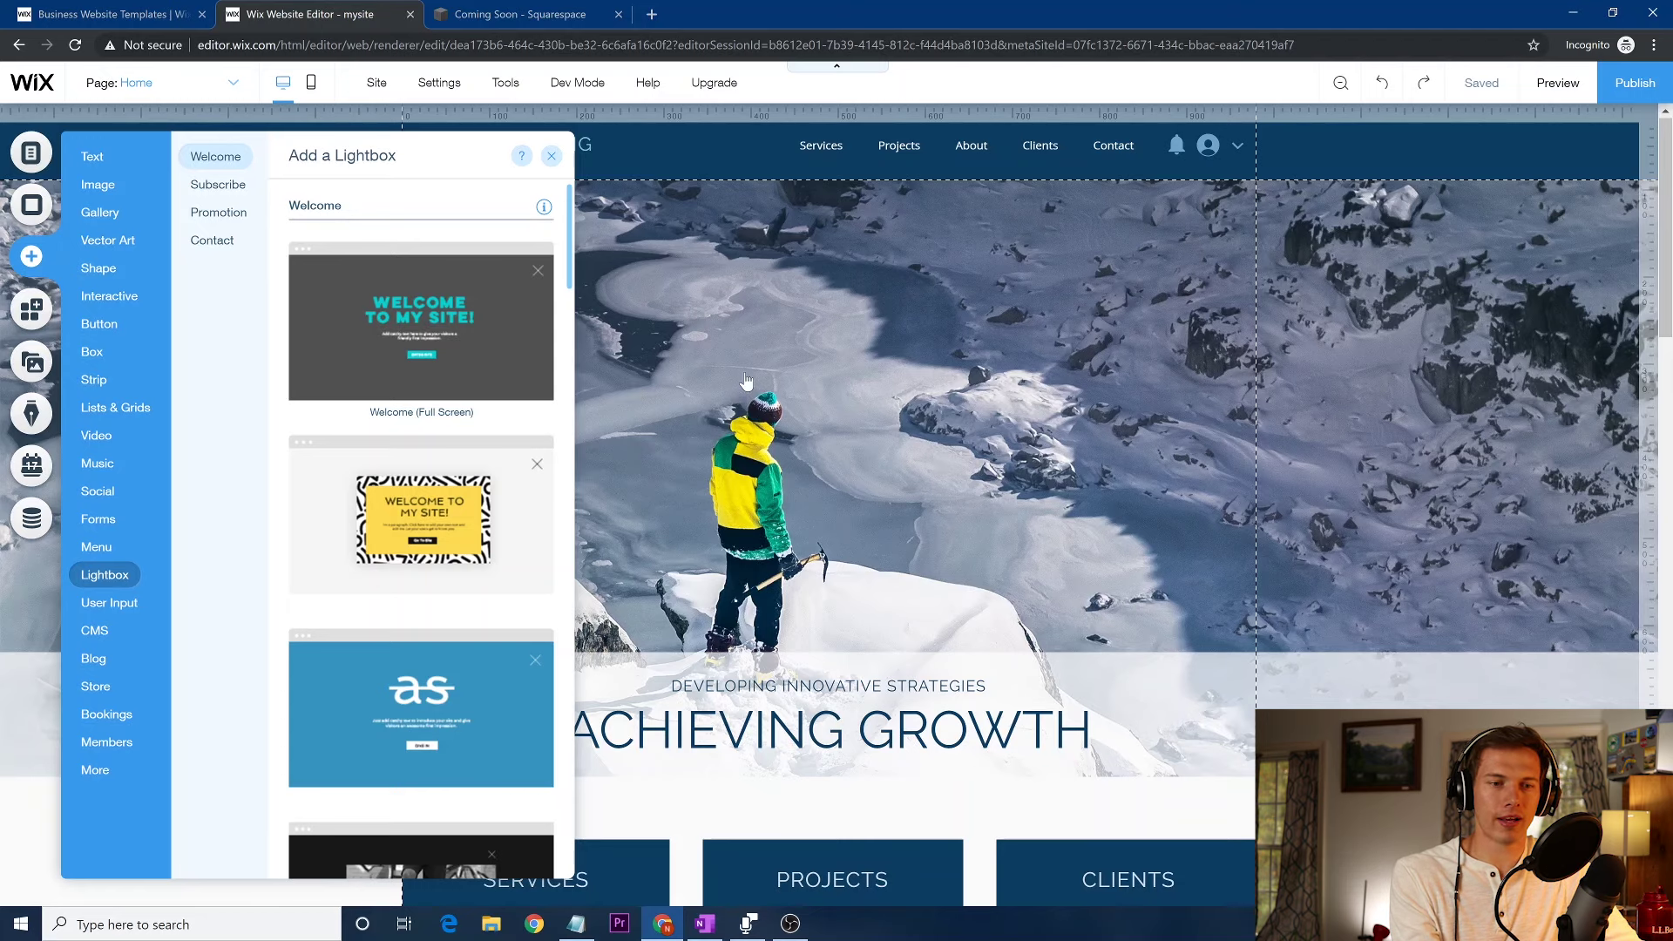
left_click(490, 315)
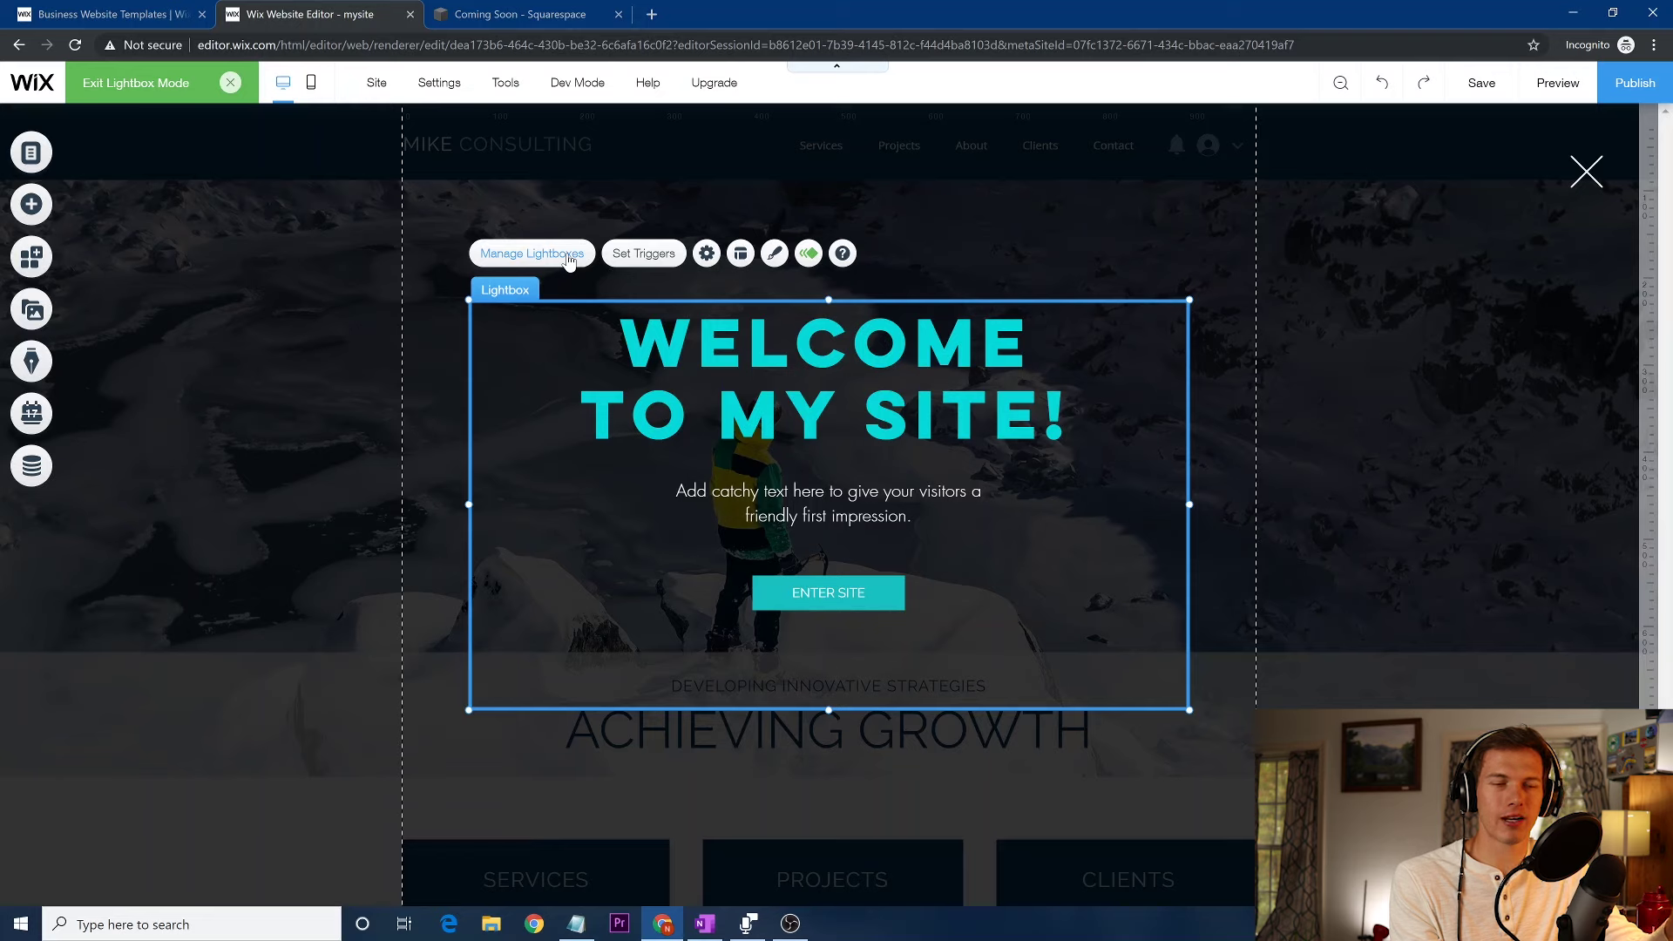
left_click(627, 259)
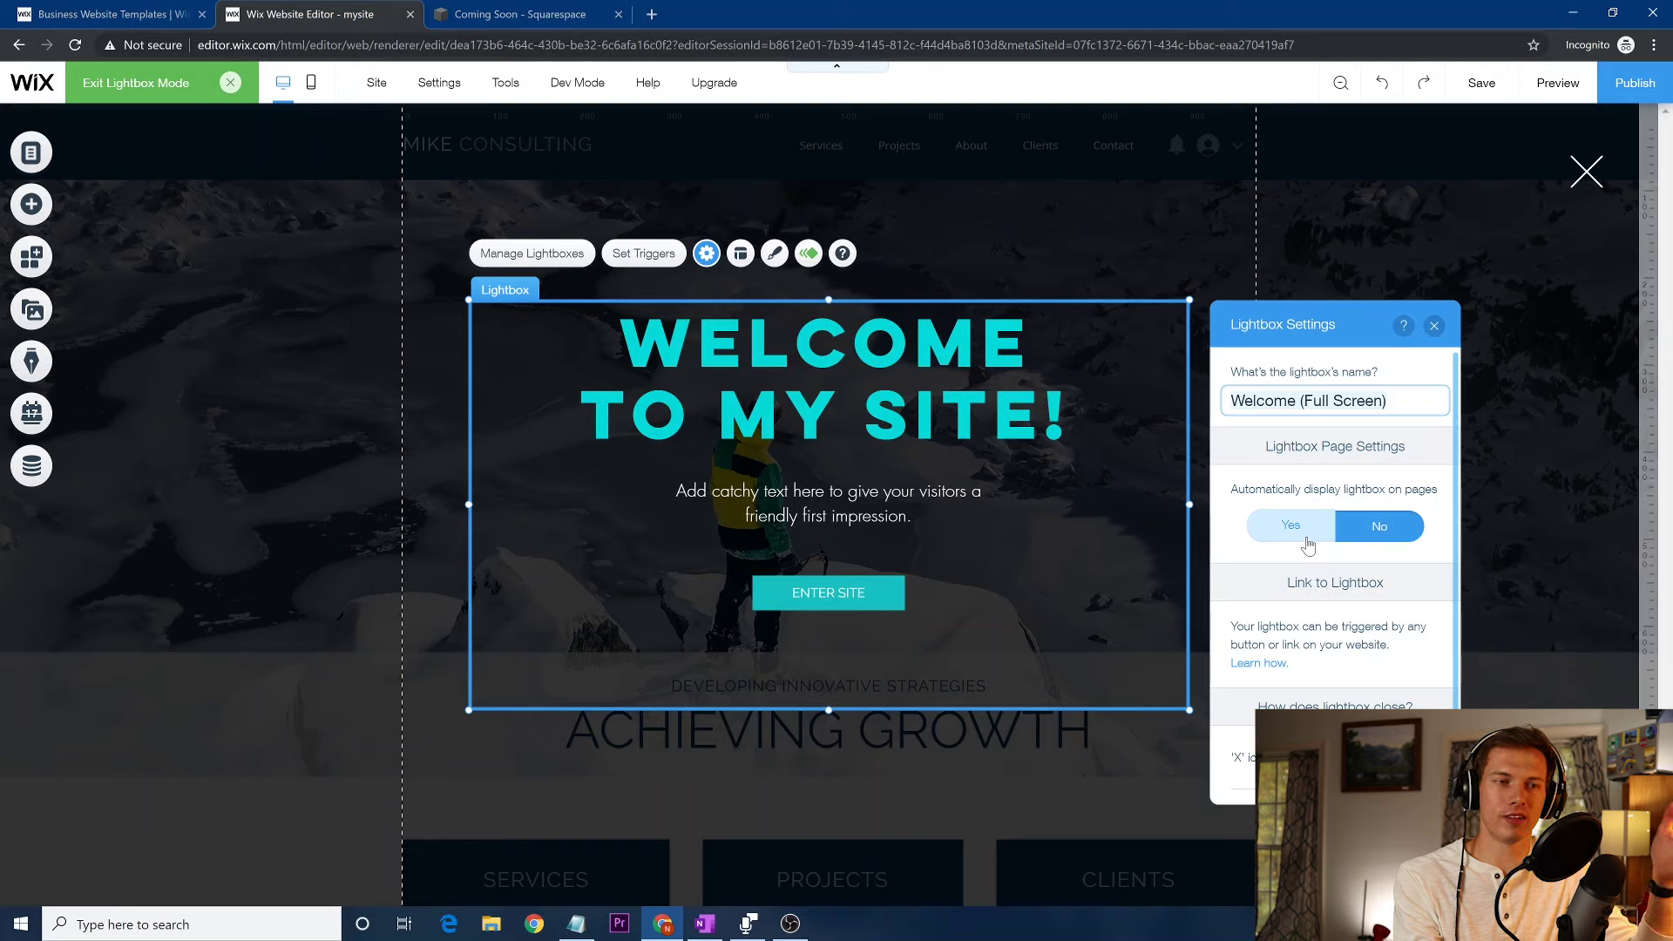
scroll(1330, 688, "down", 1)
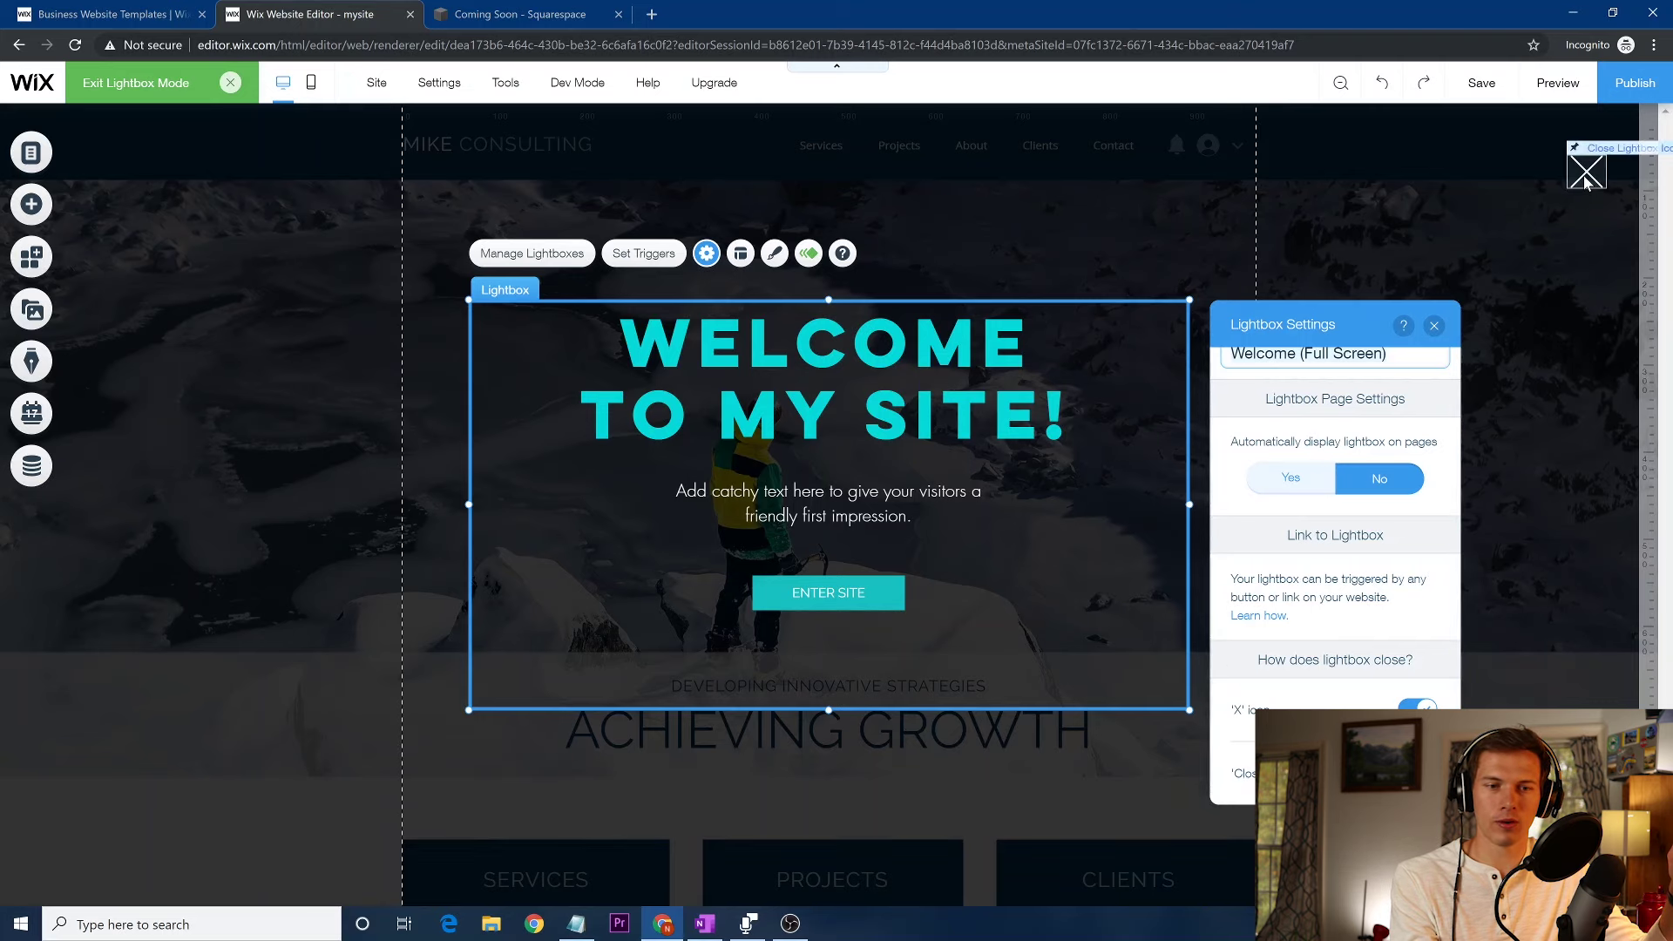
Delete the first of the two Welcome (Full Screen) lightboxes in the site's lightbox list
left_click(522, 261)
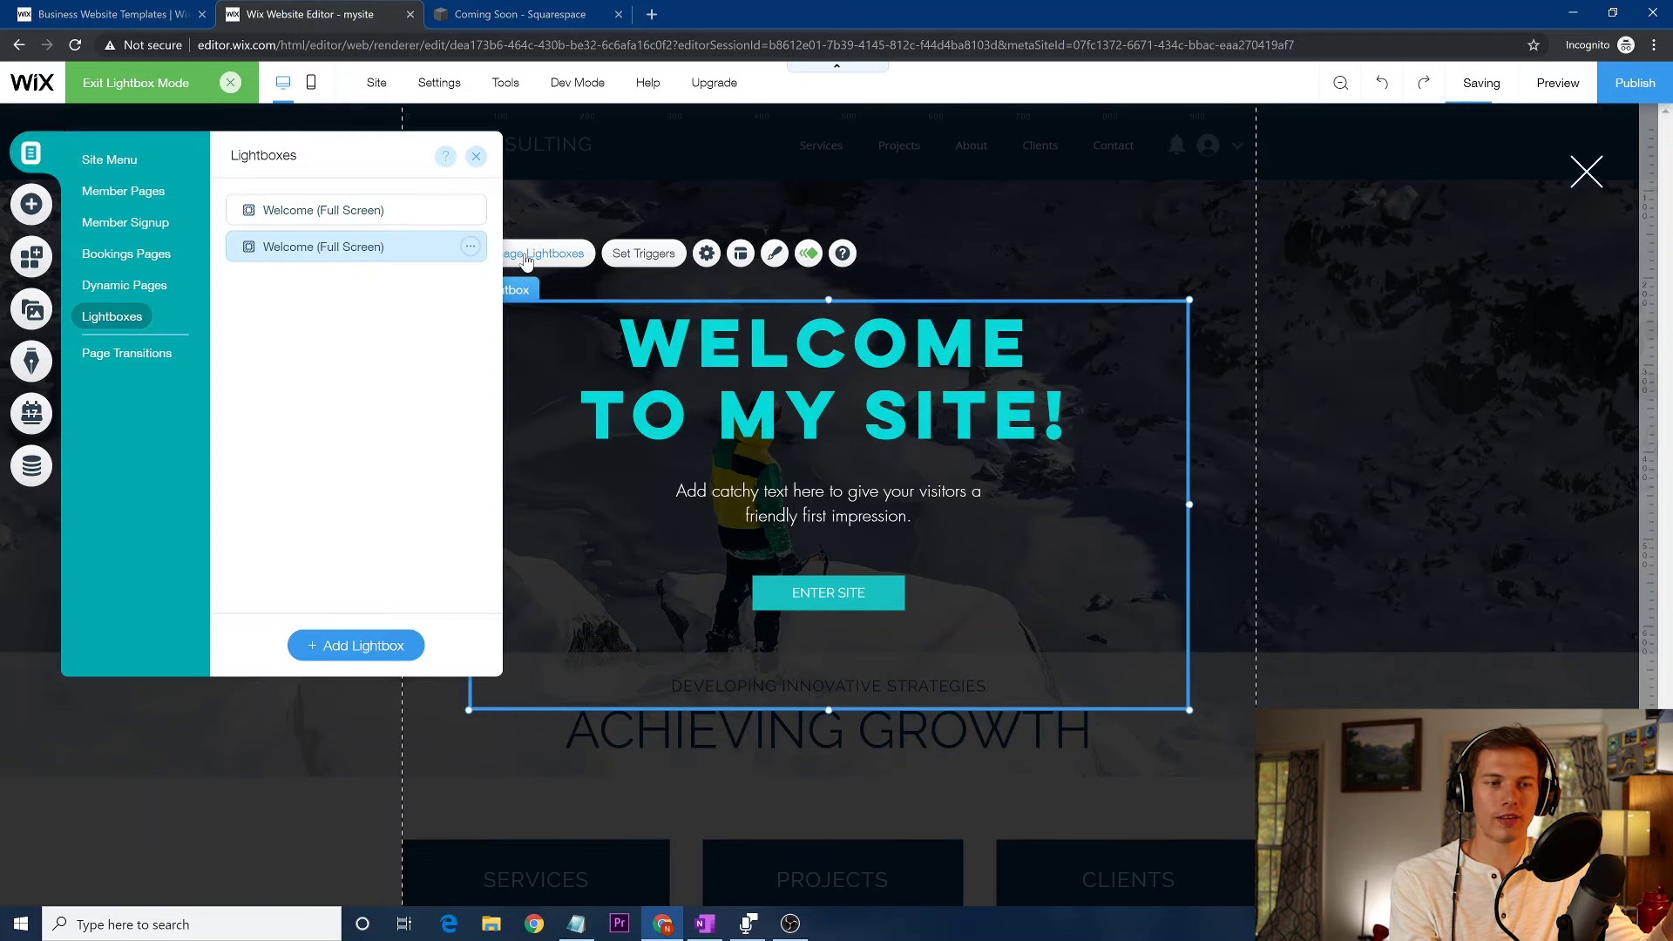
left_click(472, 217)
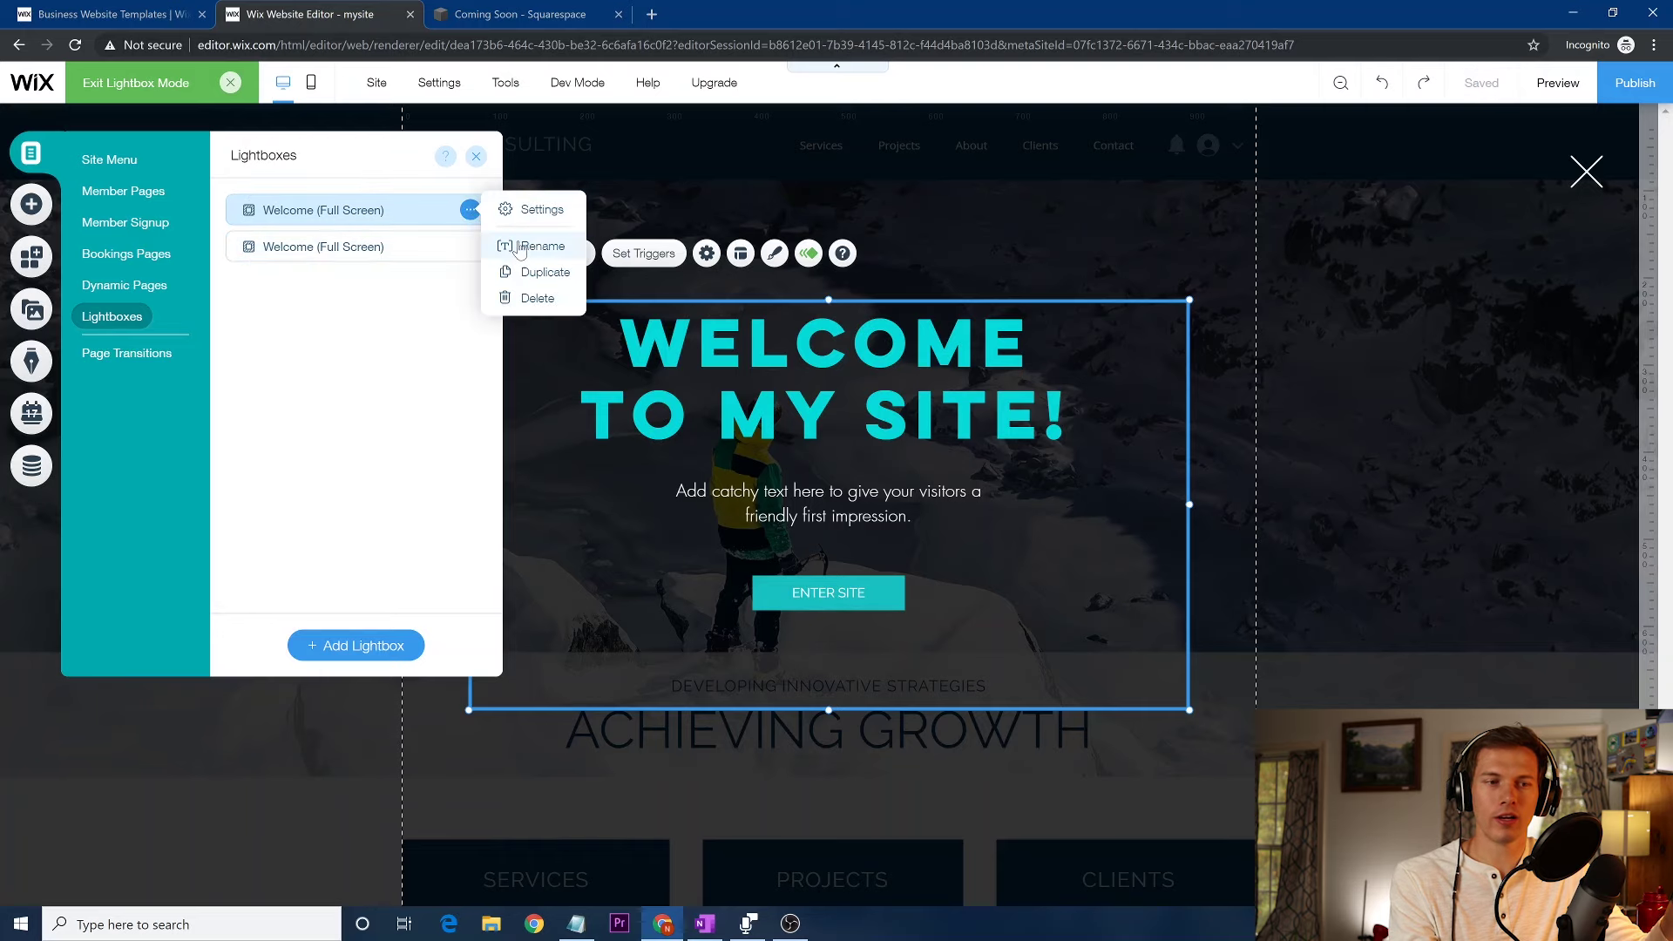
left_click(533, 298)
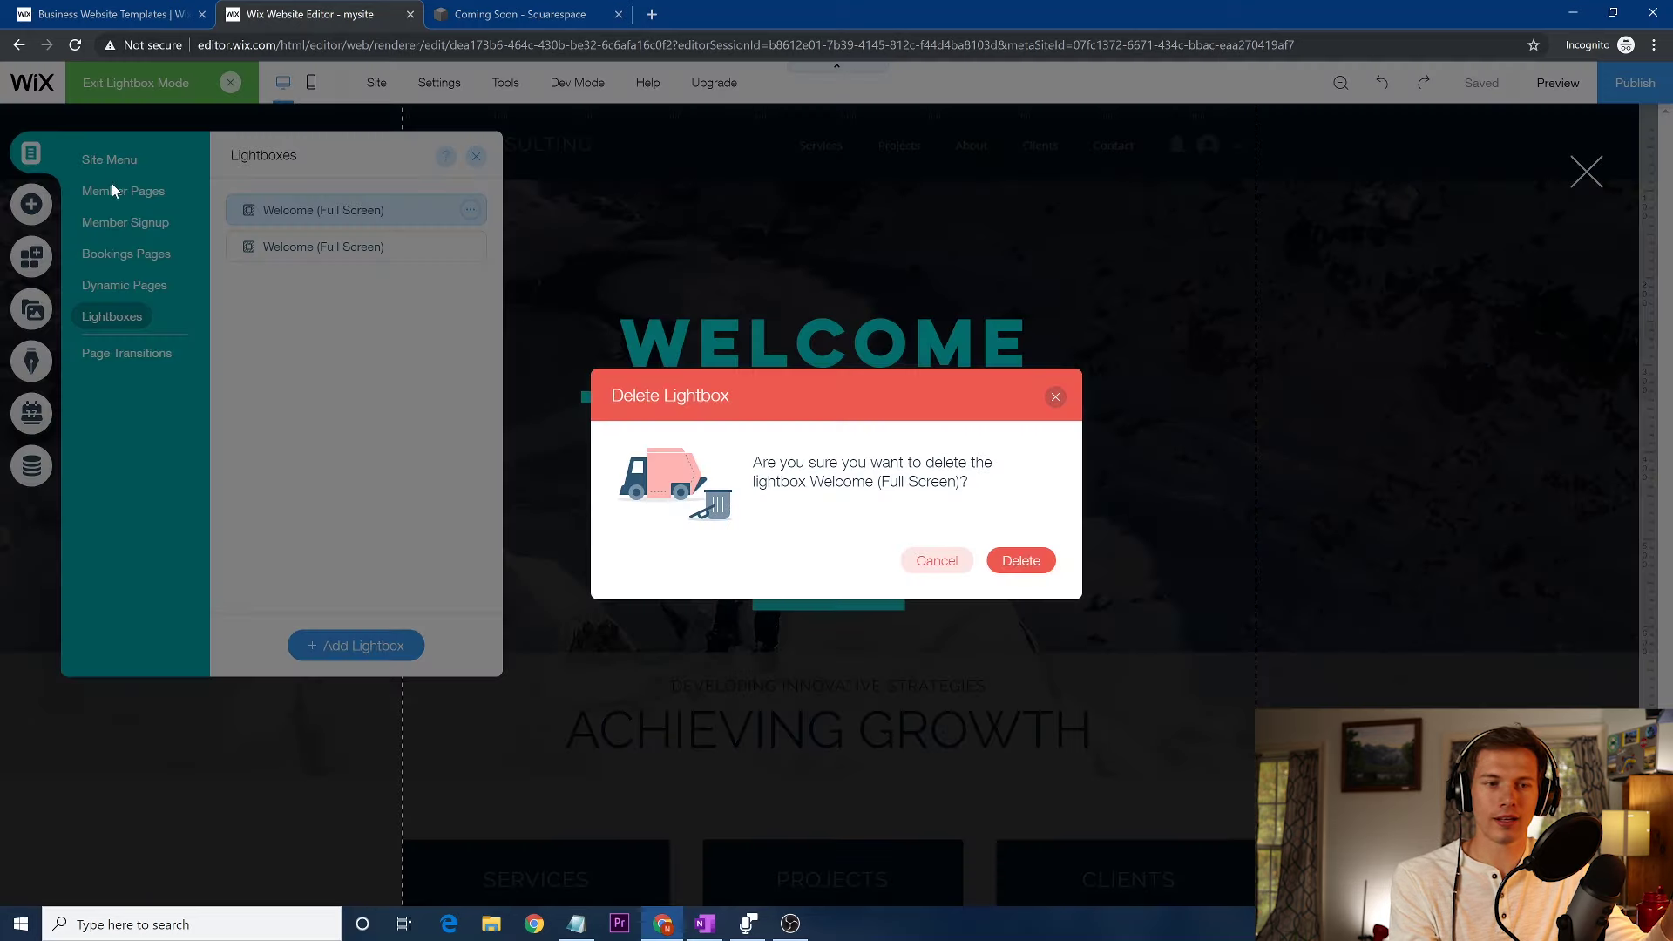
left_click(1028, 561)
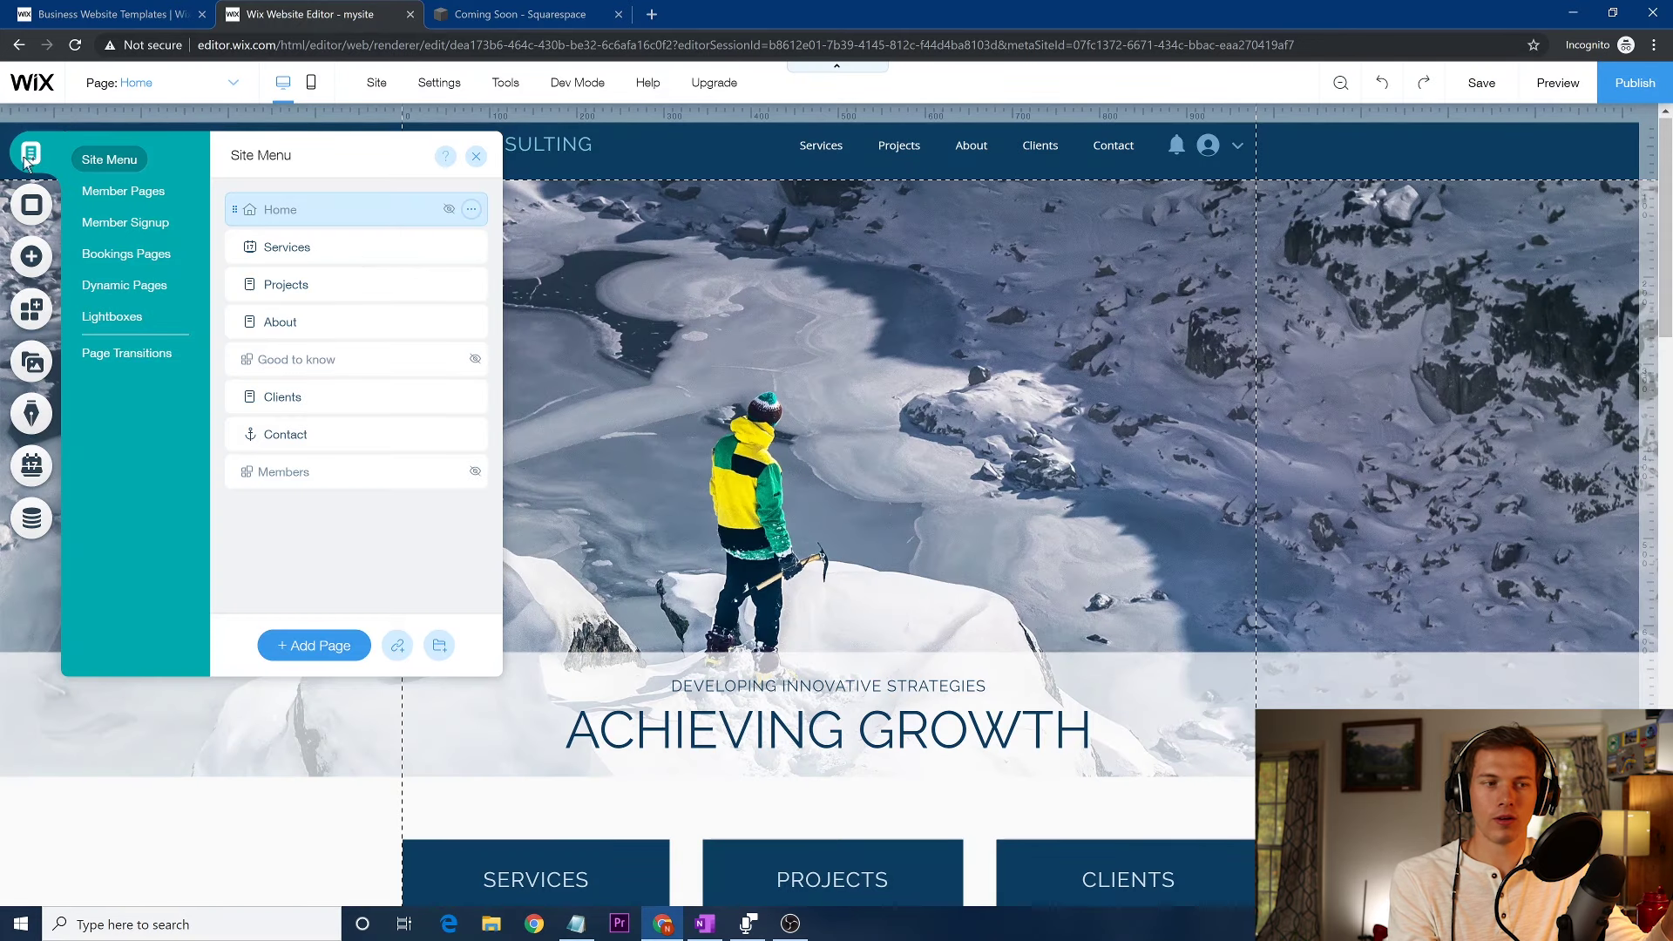
View the management options of the remaining Welcome (Full Screen) lightbox and exit lightbox mode
left_click(101, 323)
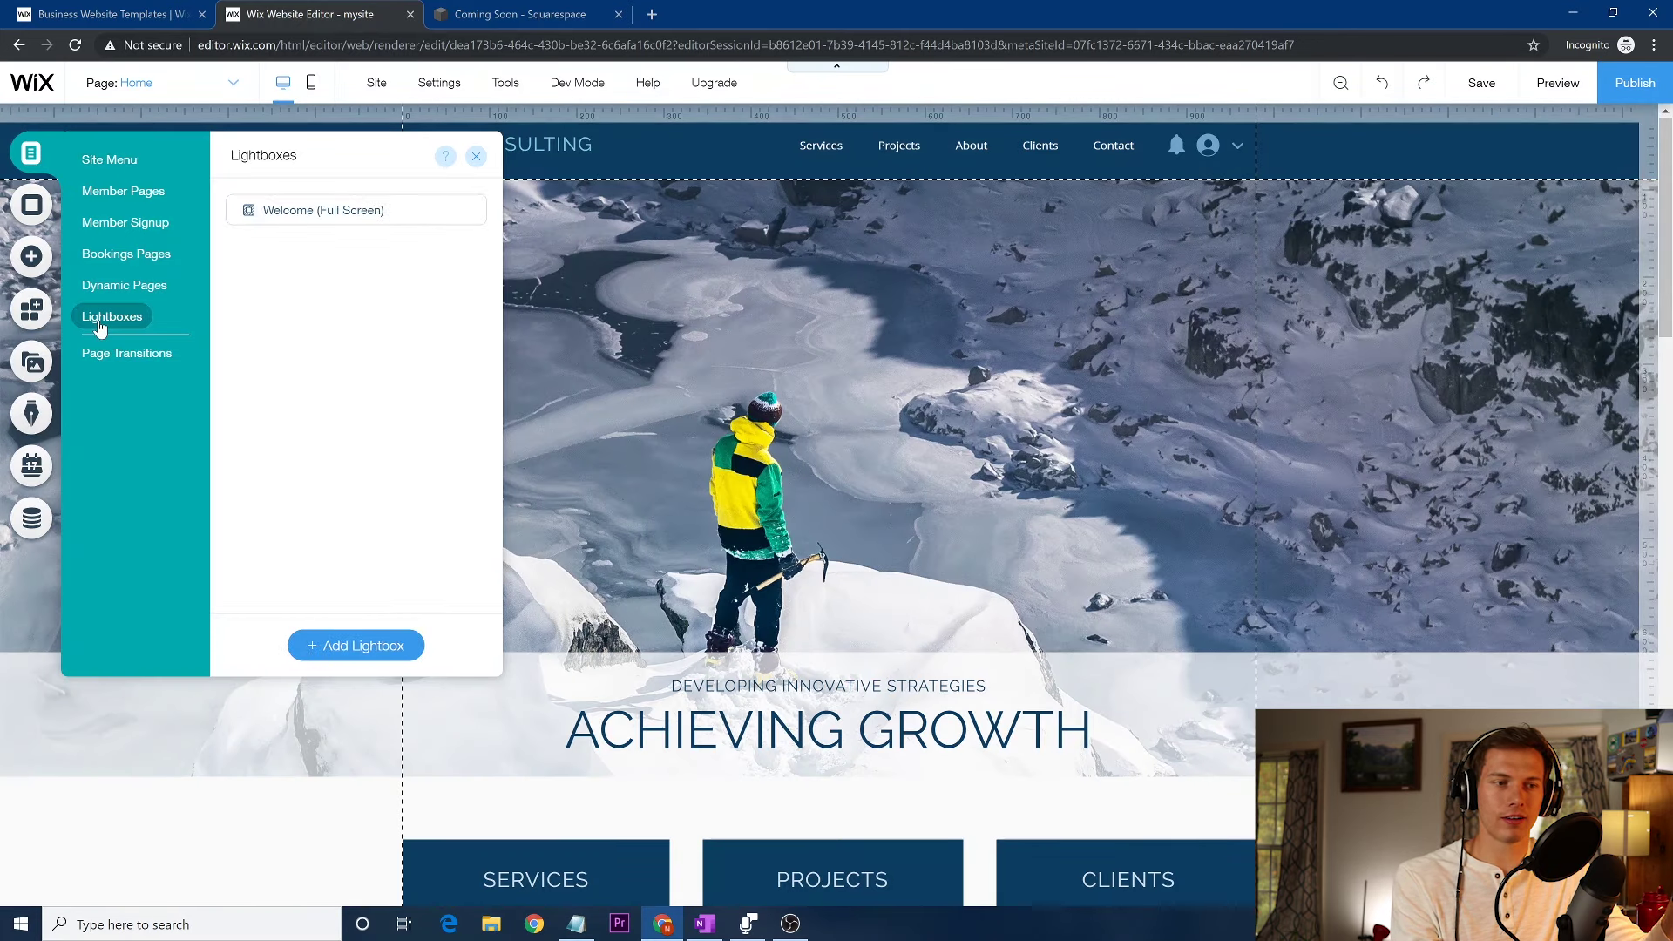
mouse_move(329, 223)
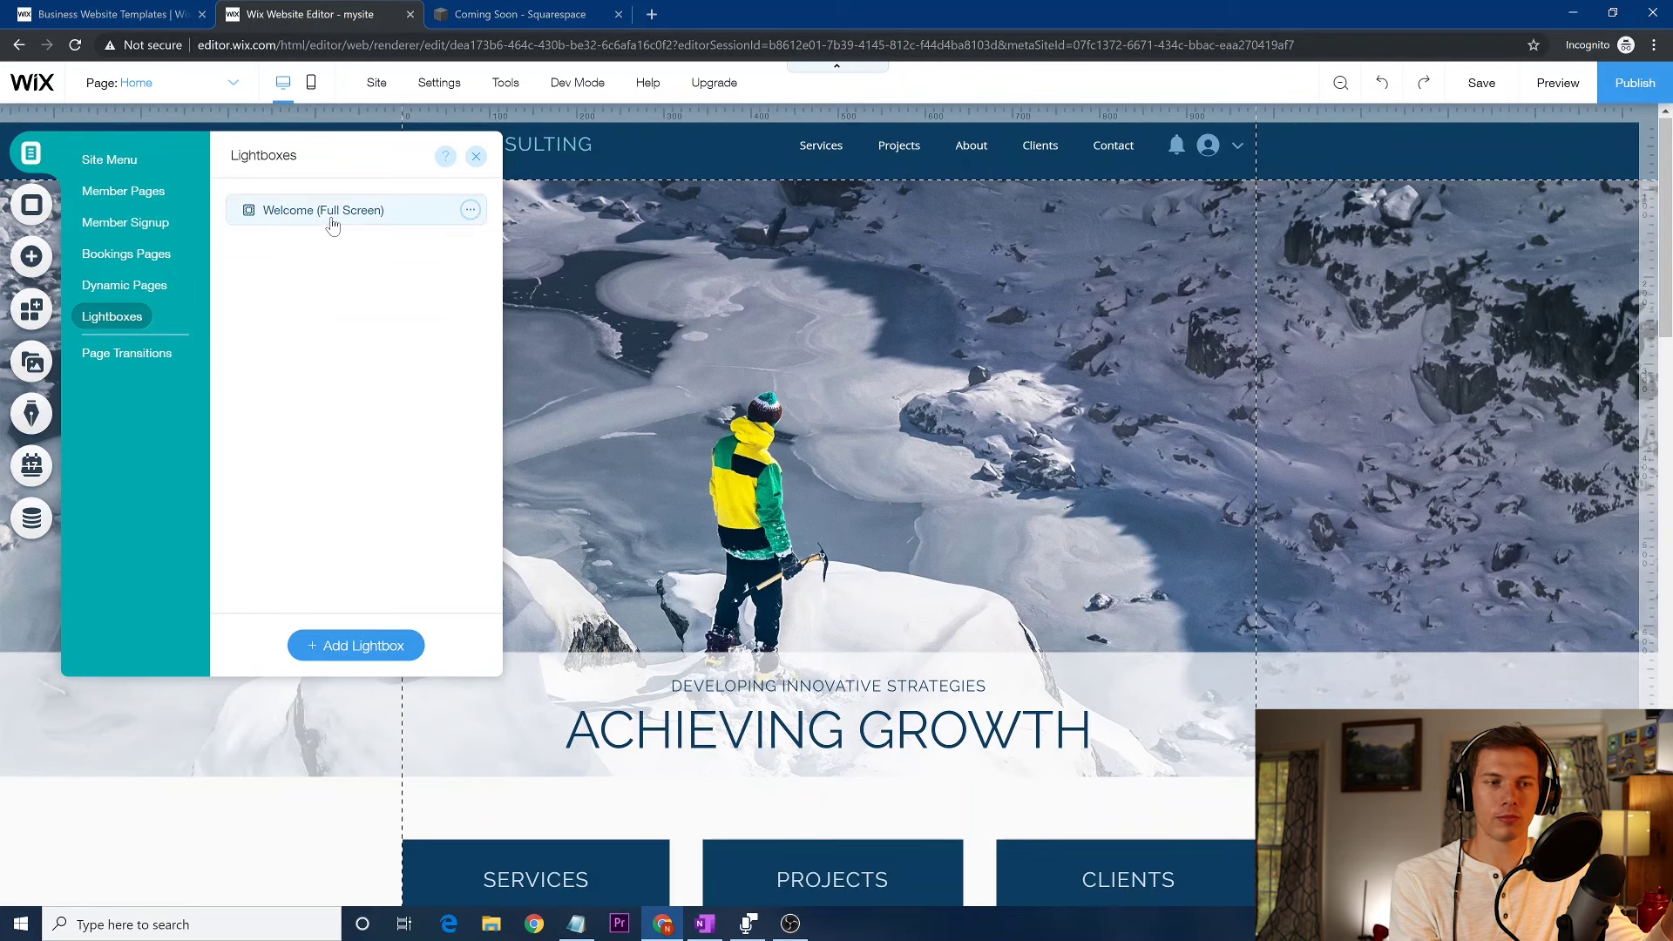
left_click(471, 212)
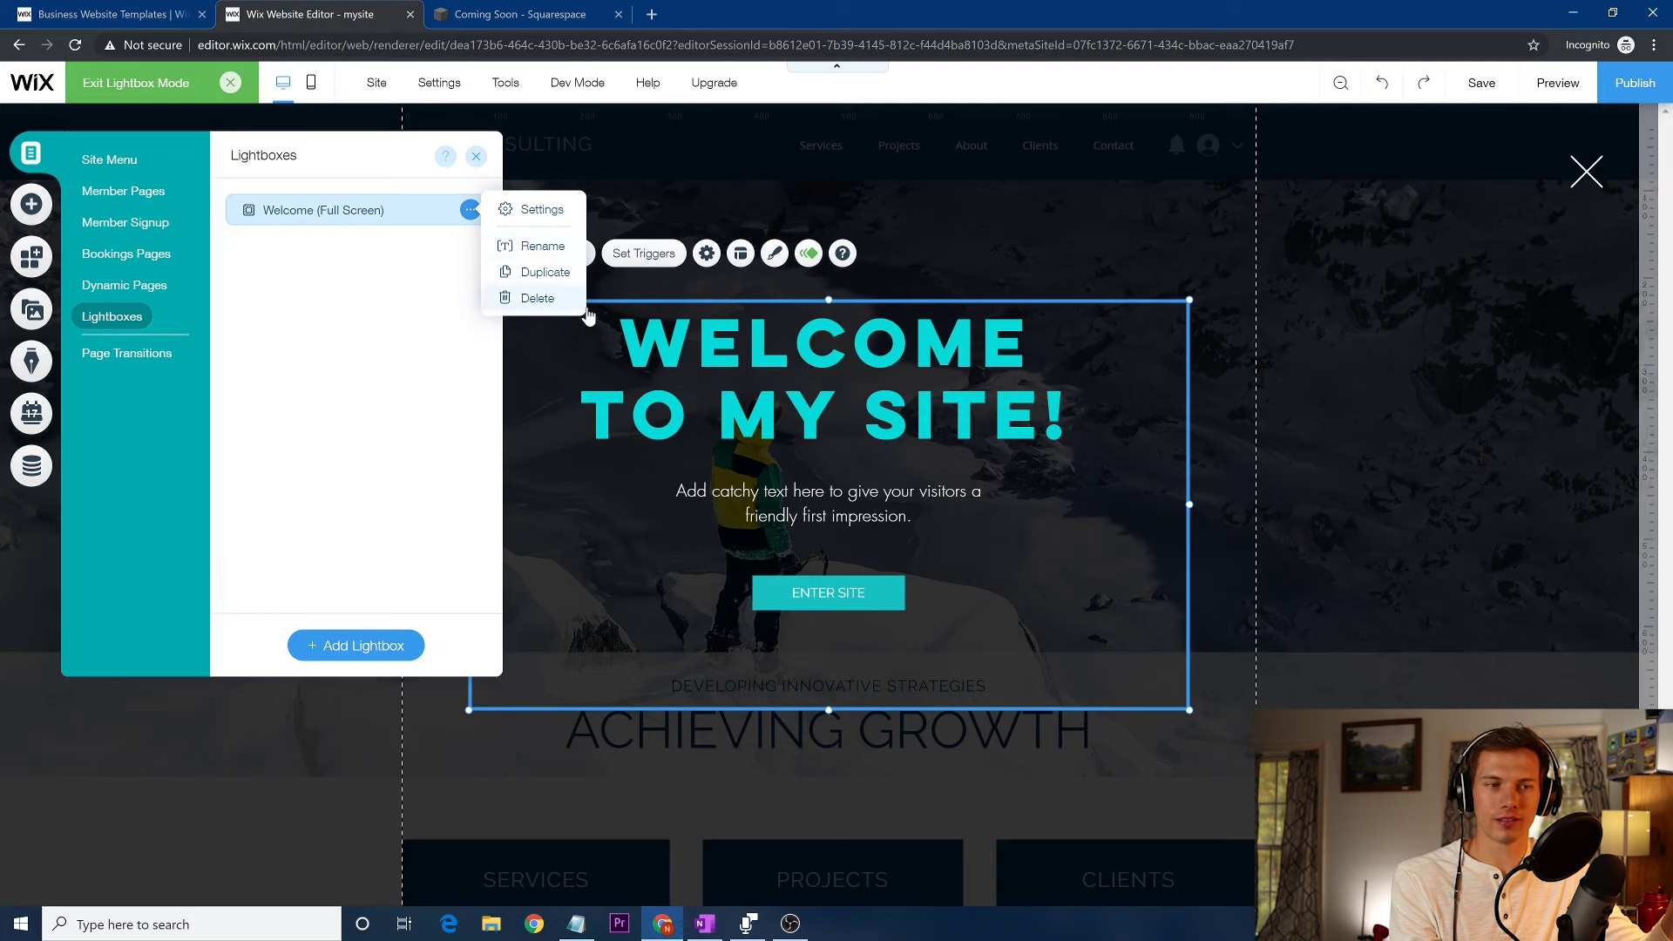
left_click(231, 84)
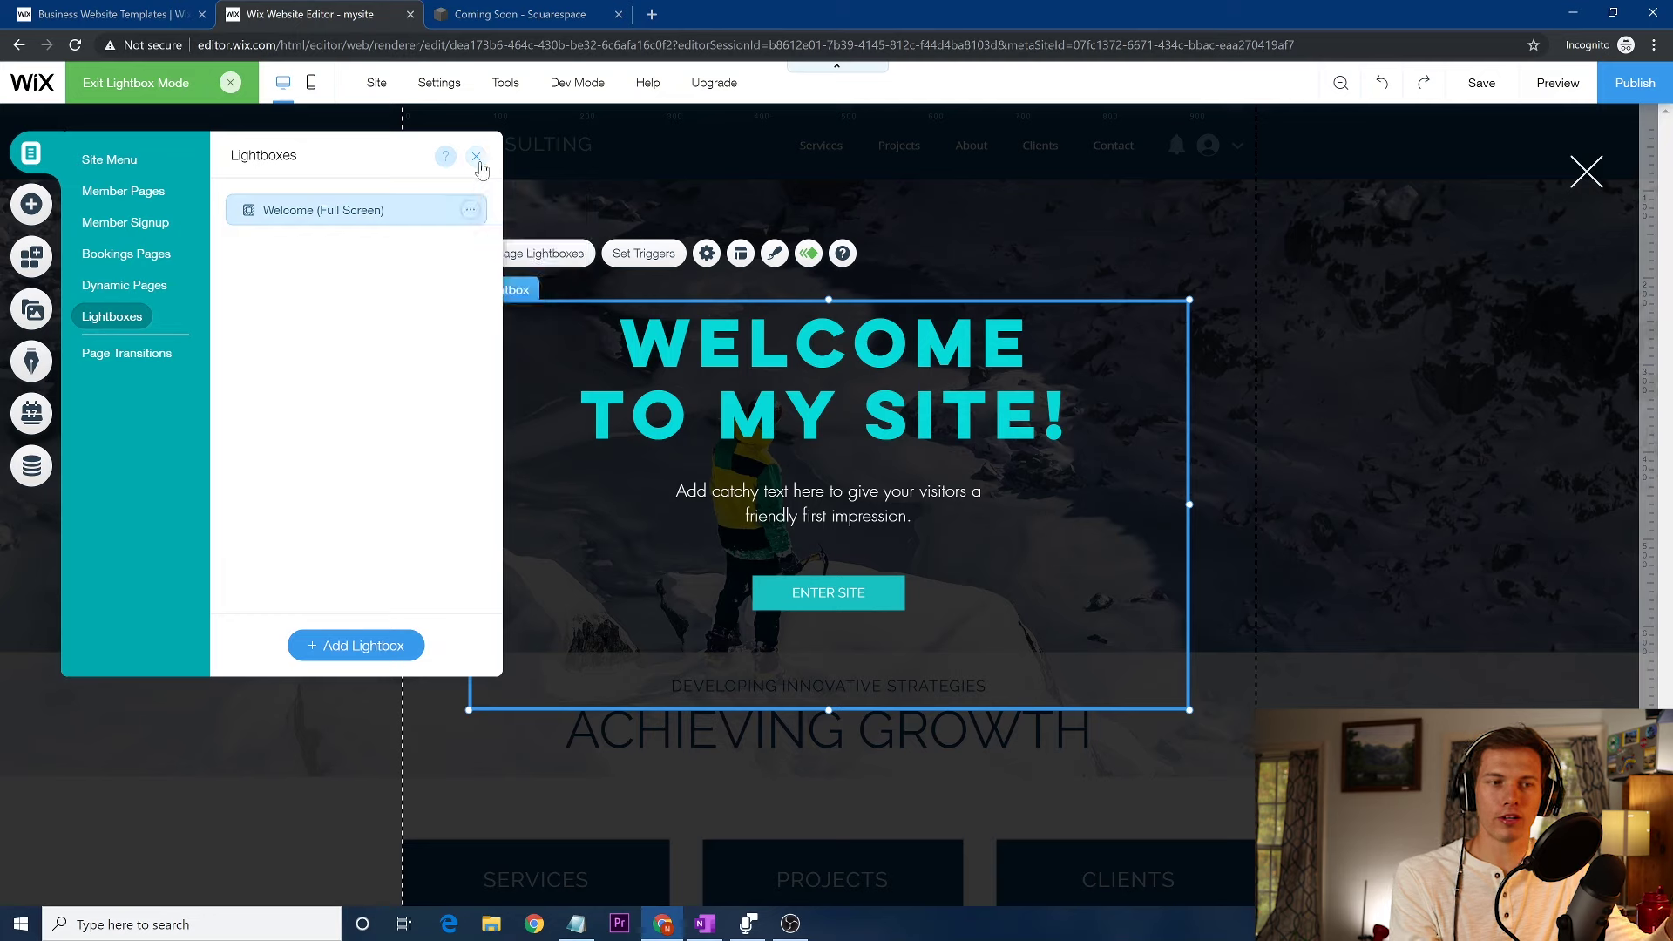
left_click(231, 83)
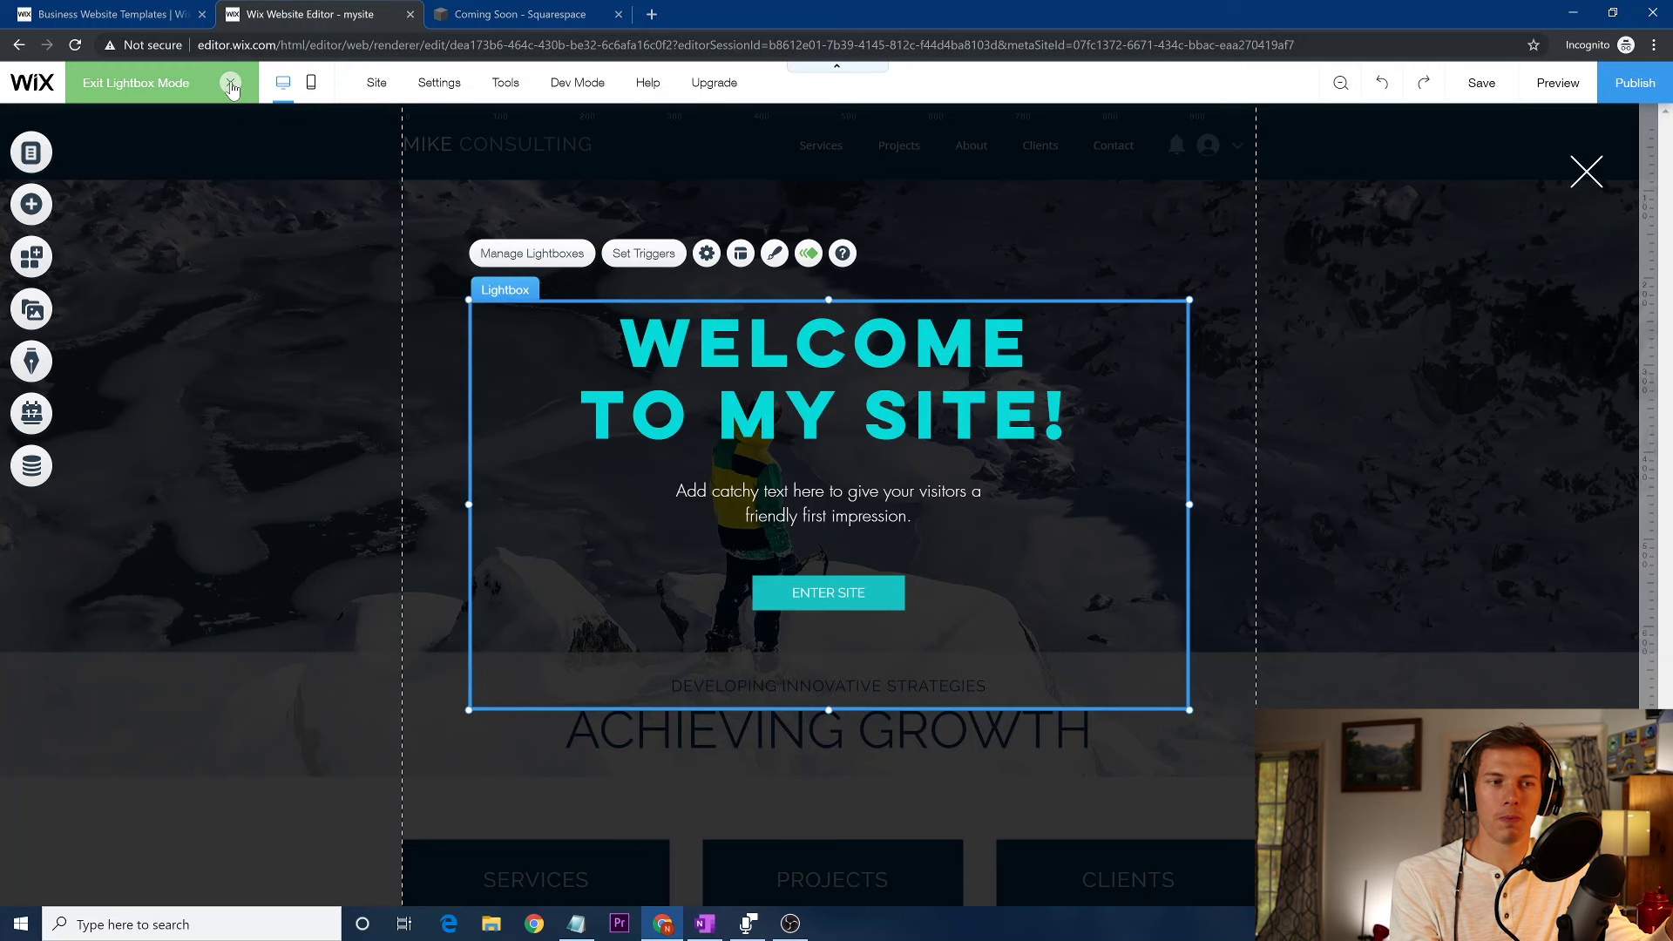
left_click(231, 86)
Check the autosave information, publish the site, and look over its live home page
mouse_move(1476, 90)
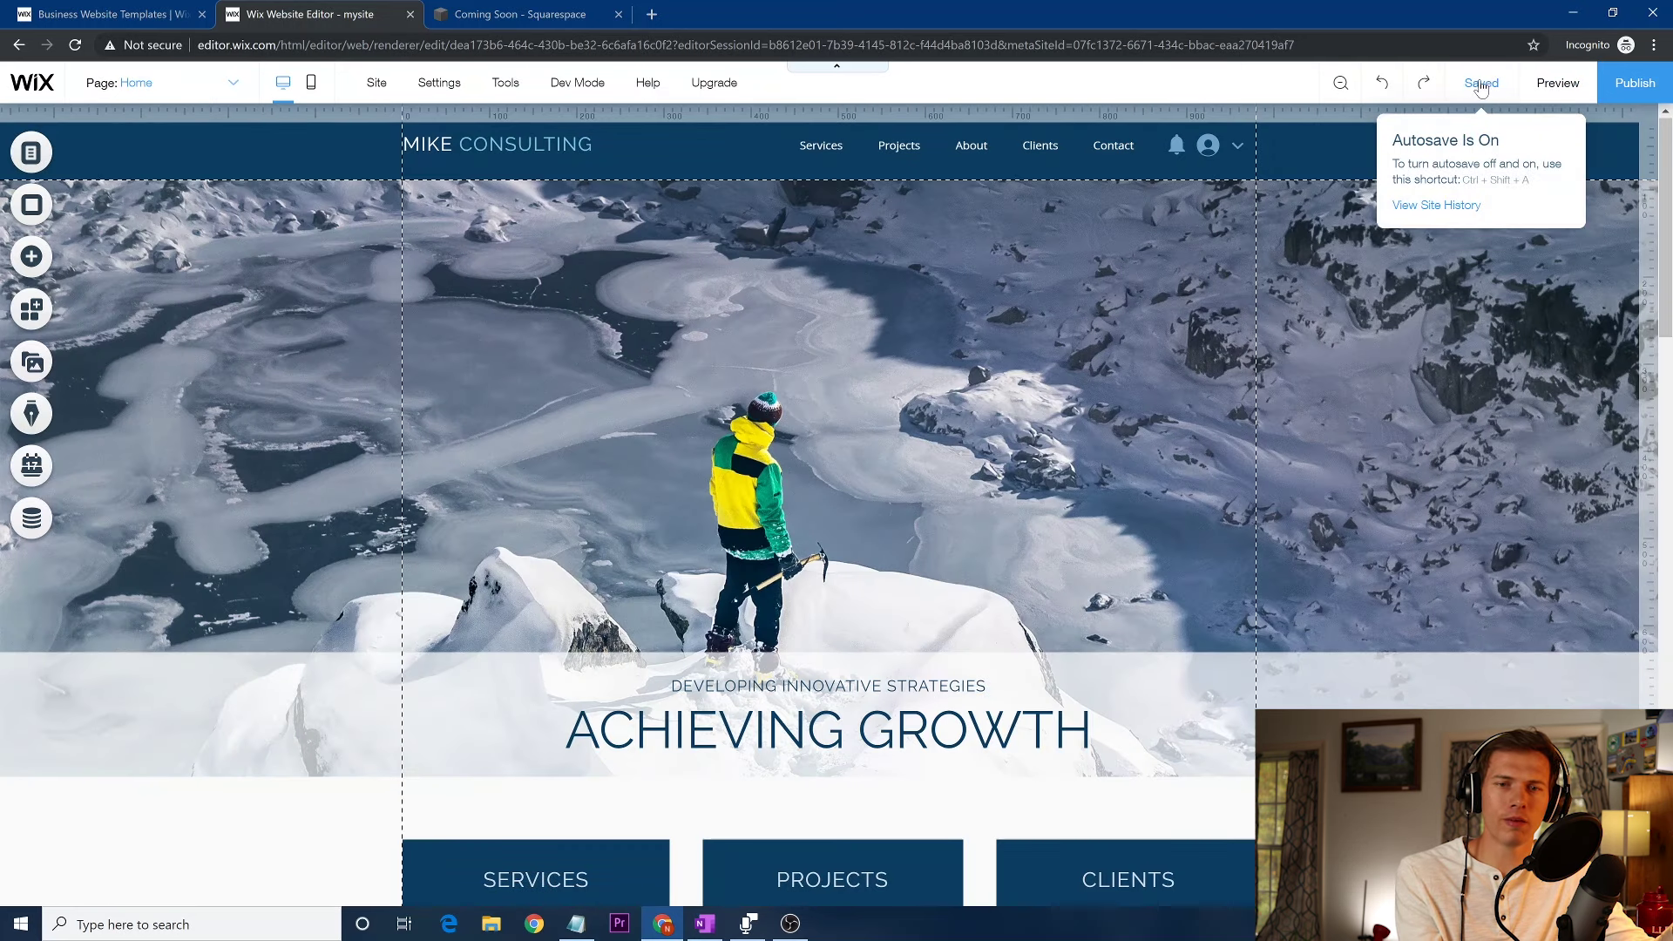
left_click(1638, 89)
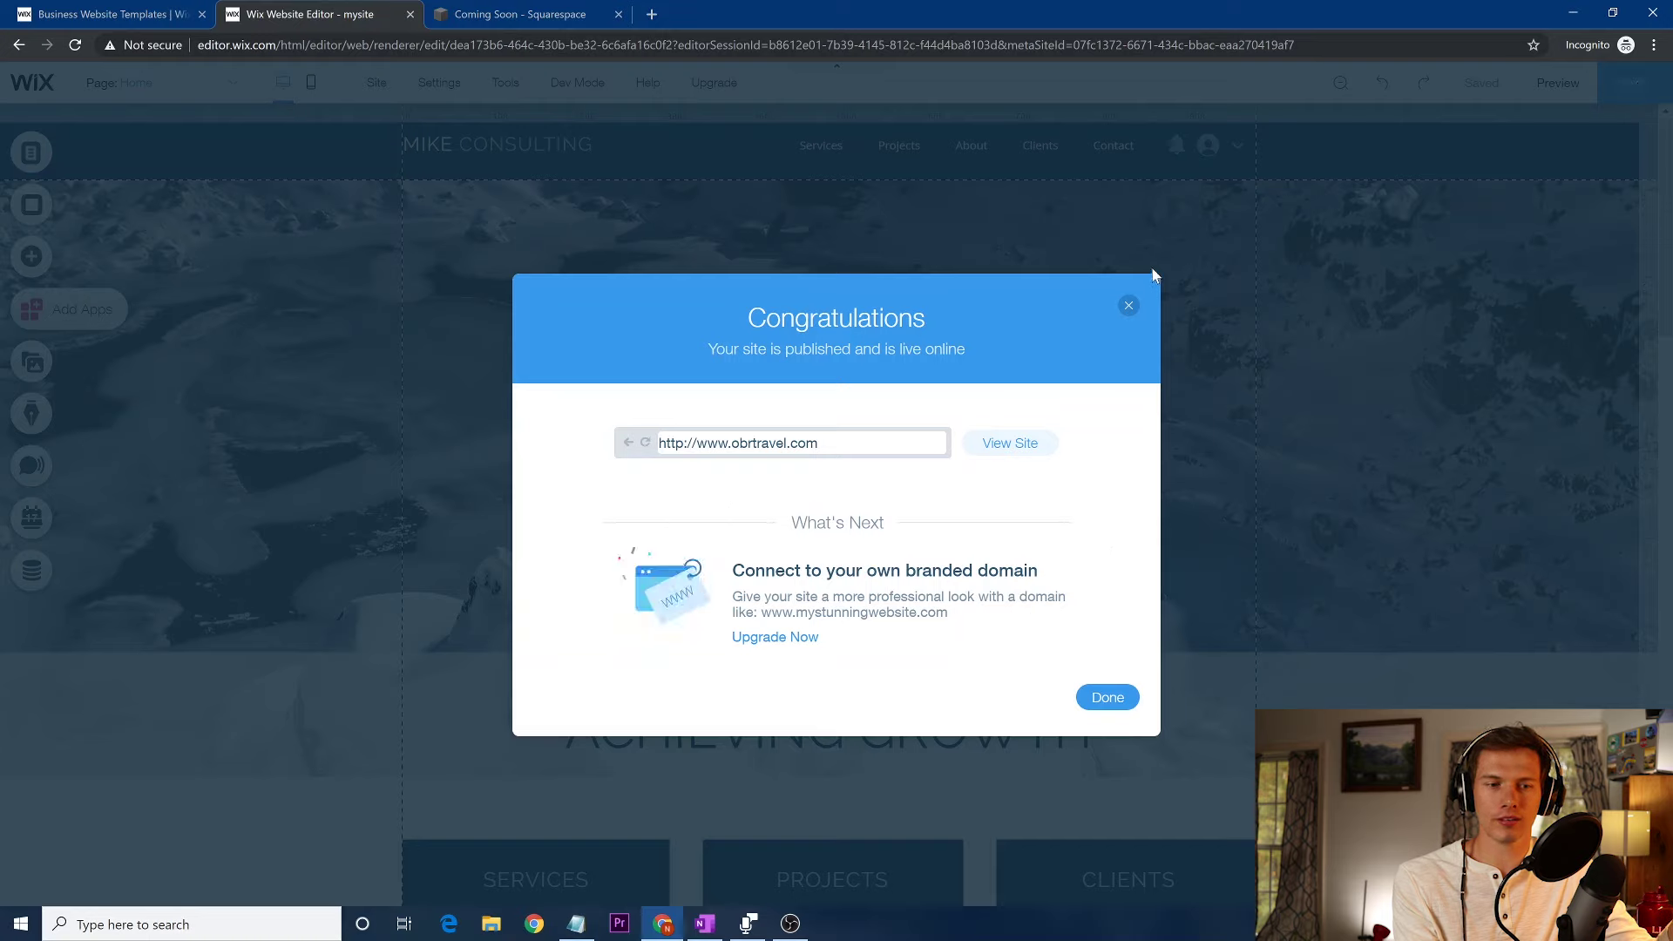
left_click(1104, 697)
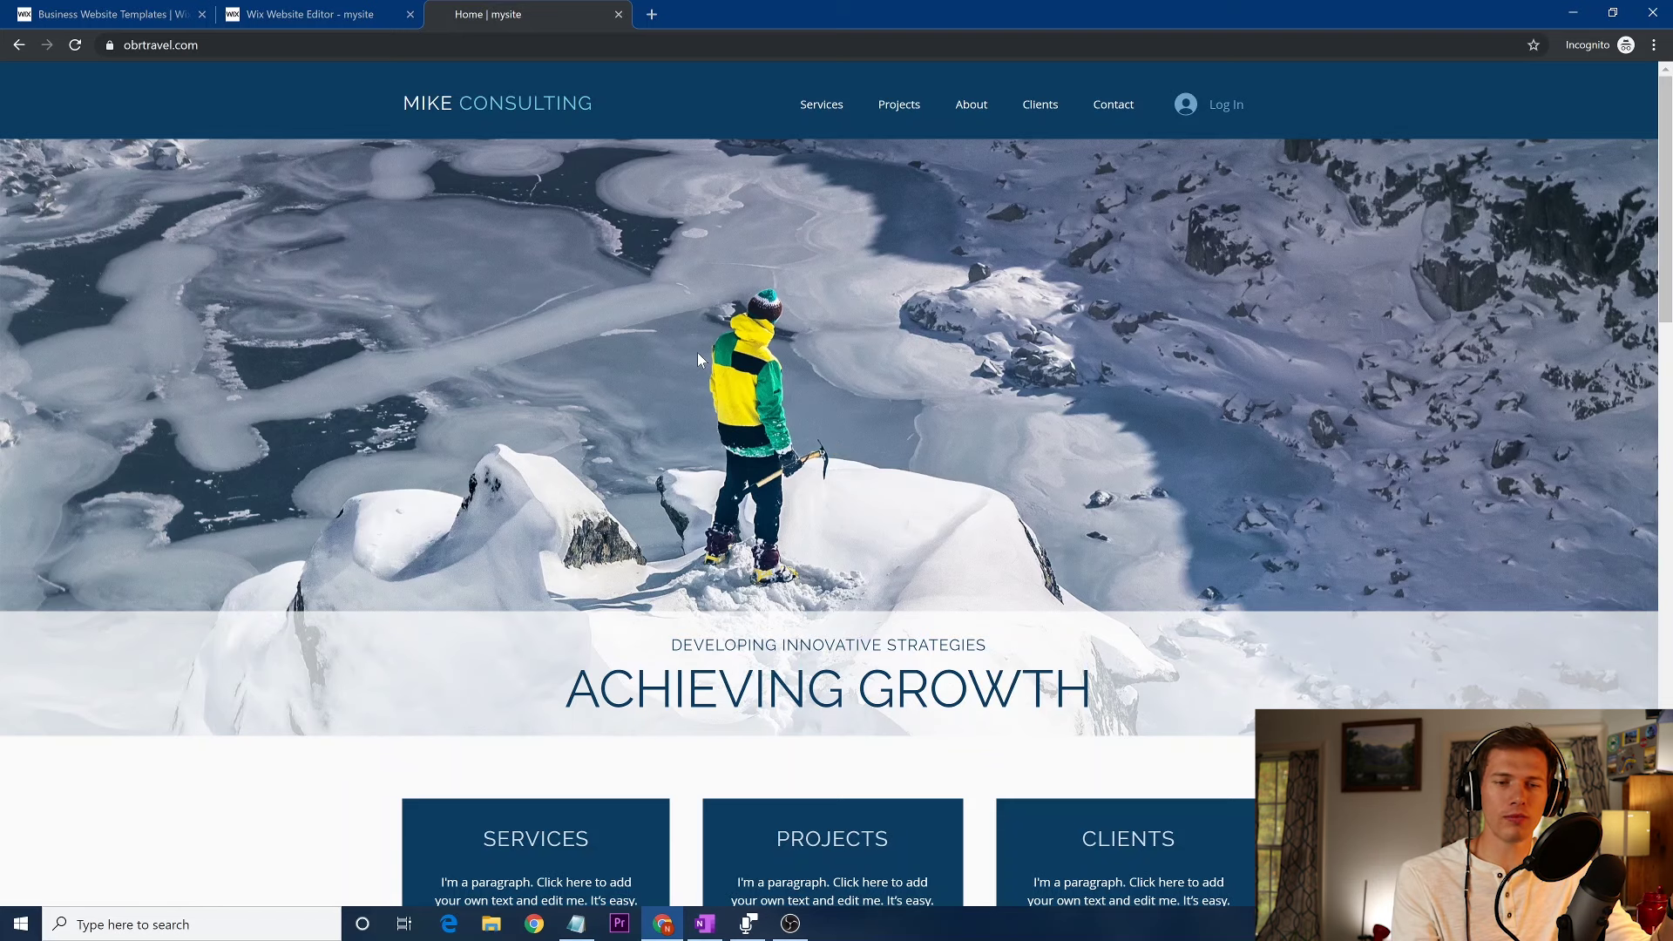
scroll(1215, 653, "down", 10)
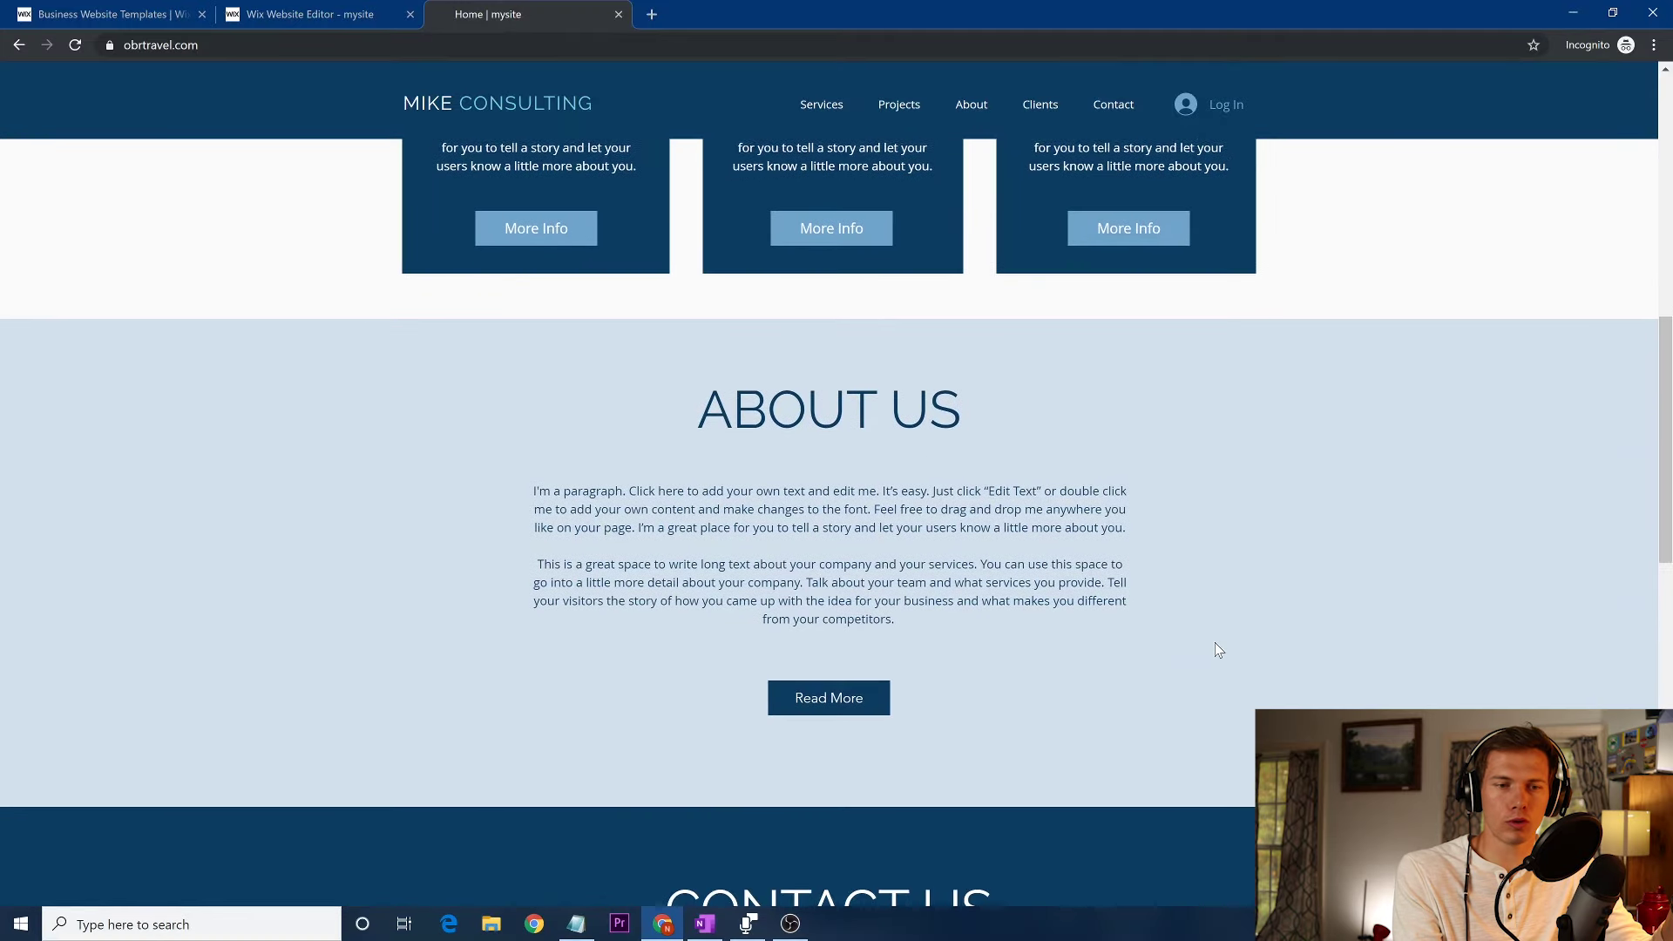
scroll(1214, 645, "up", 8)
scroll(1215, 645, "up", 1)
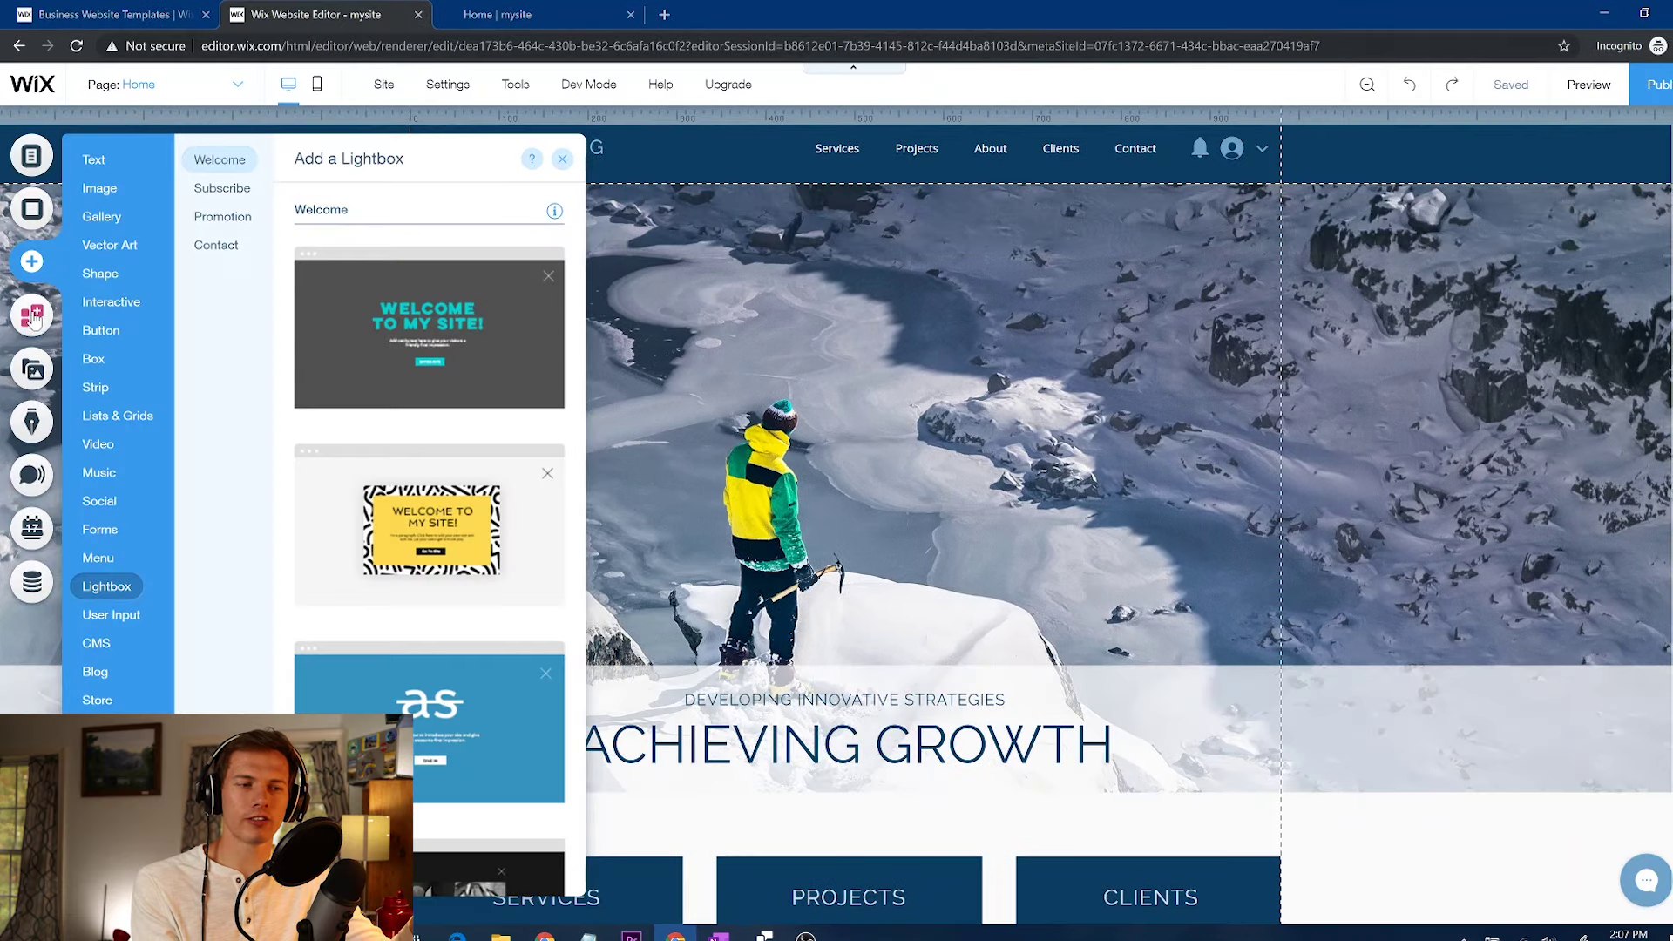
Browse the featured apps and app categories in the Wix App Market
left_click(33, 316)
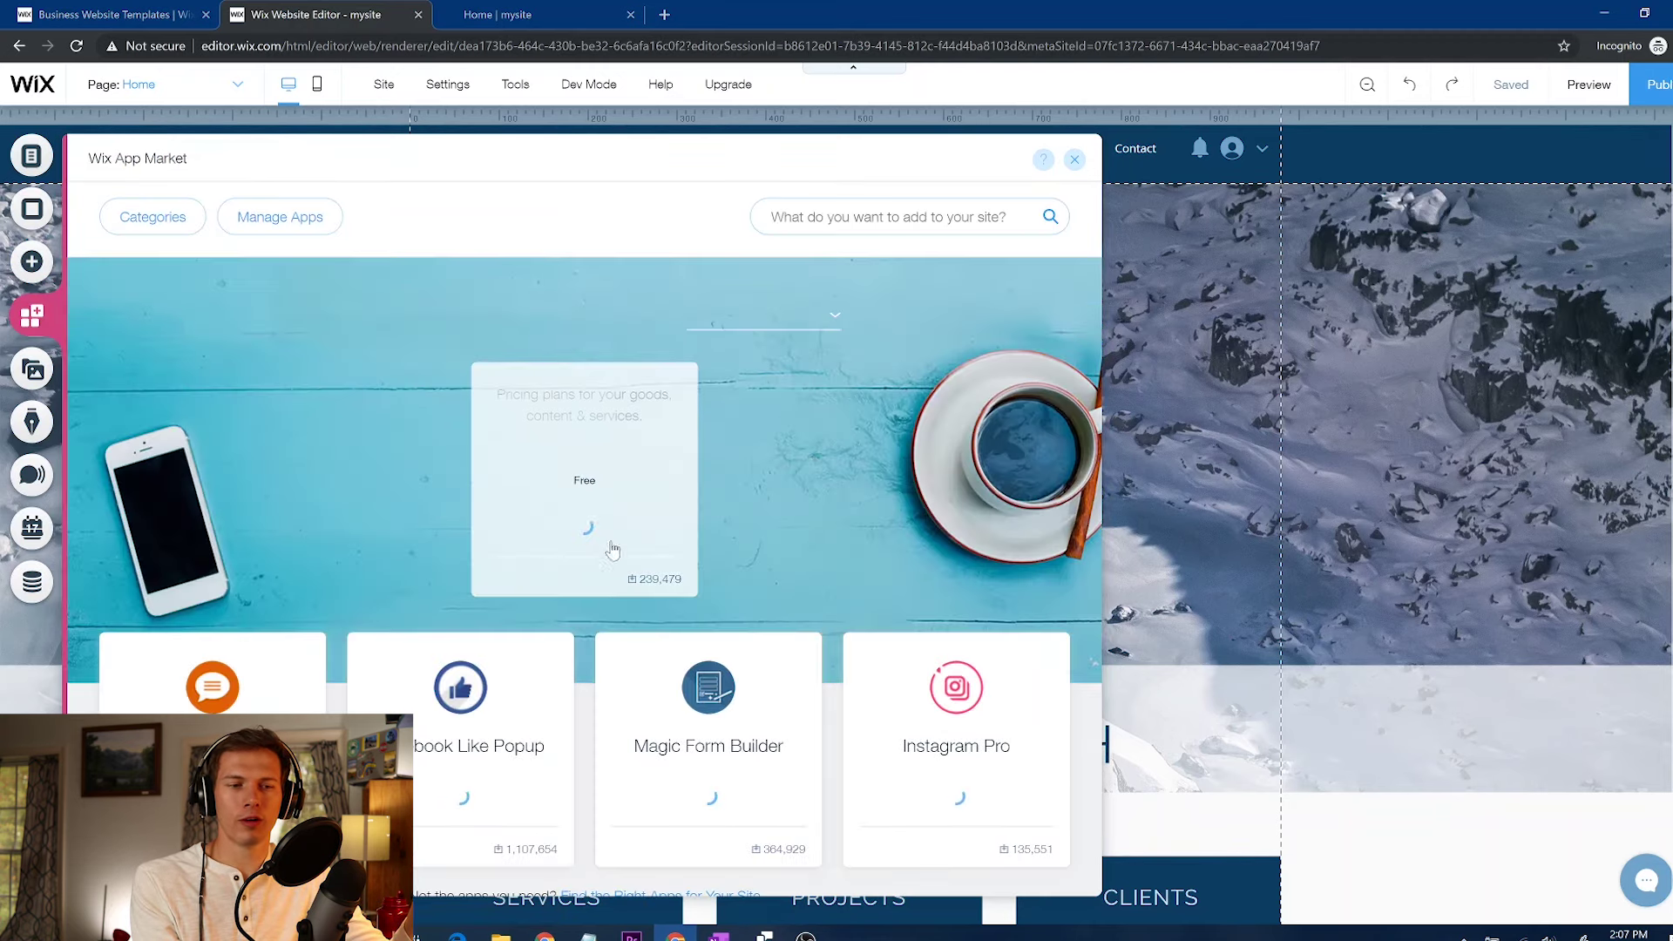
scroll(714, 480, "down", 5)
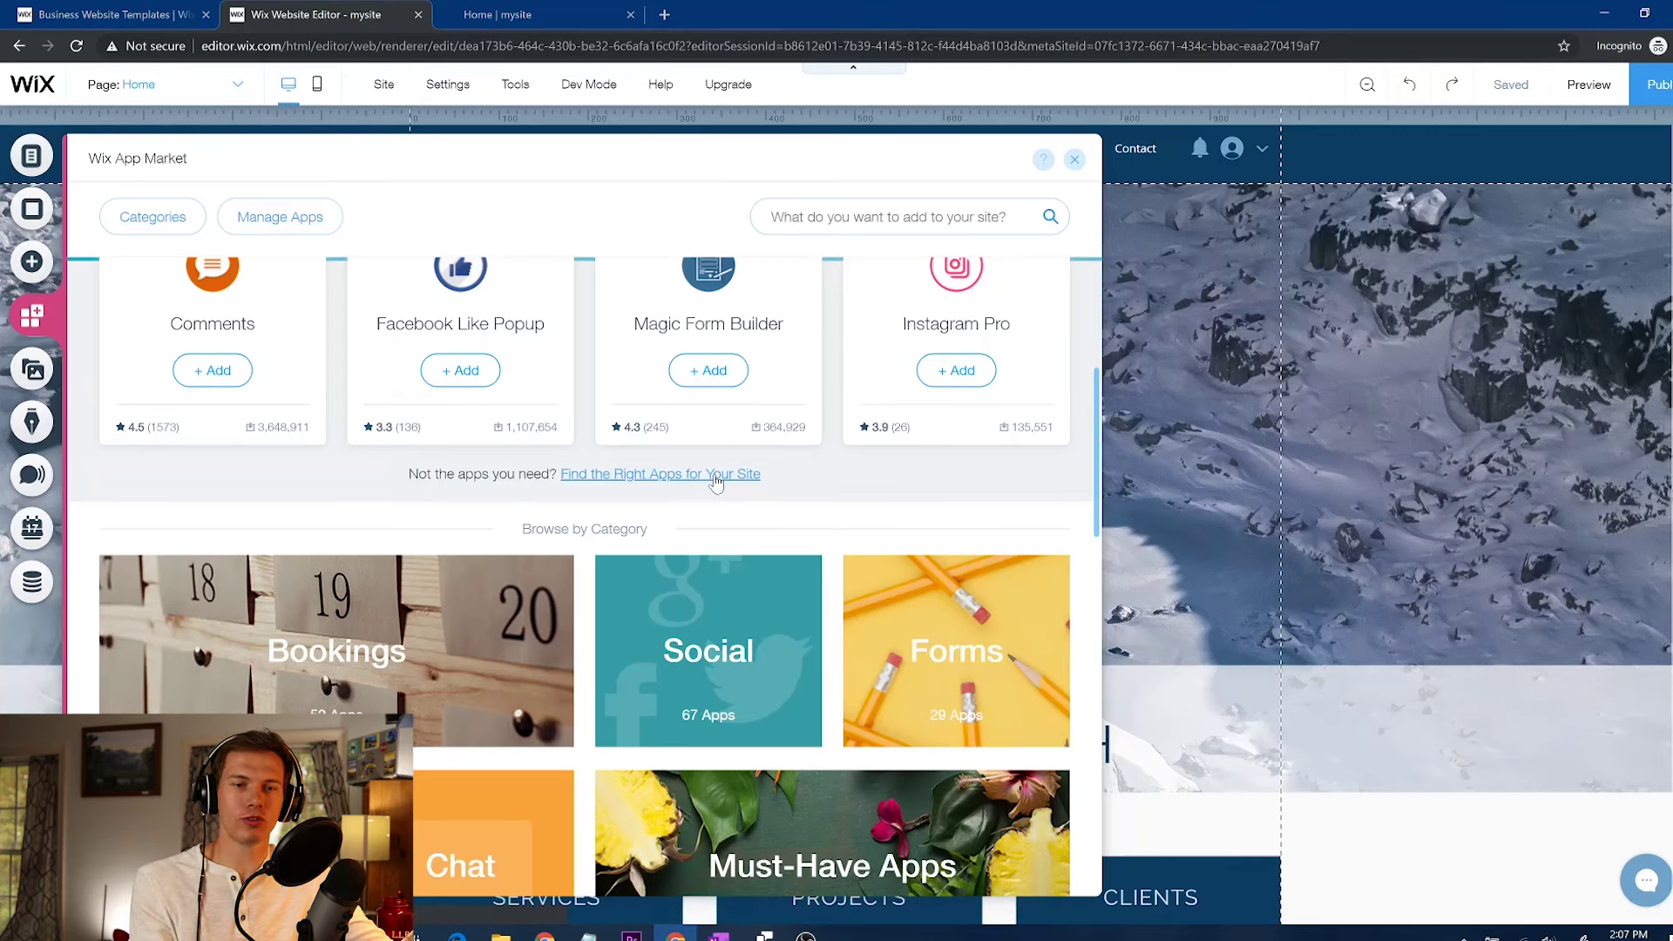
left_click(1074, 161)
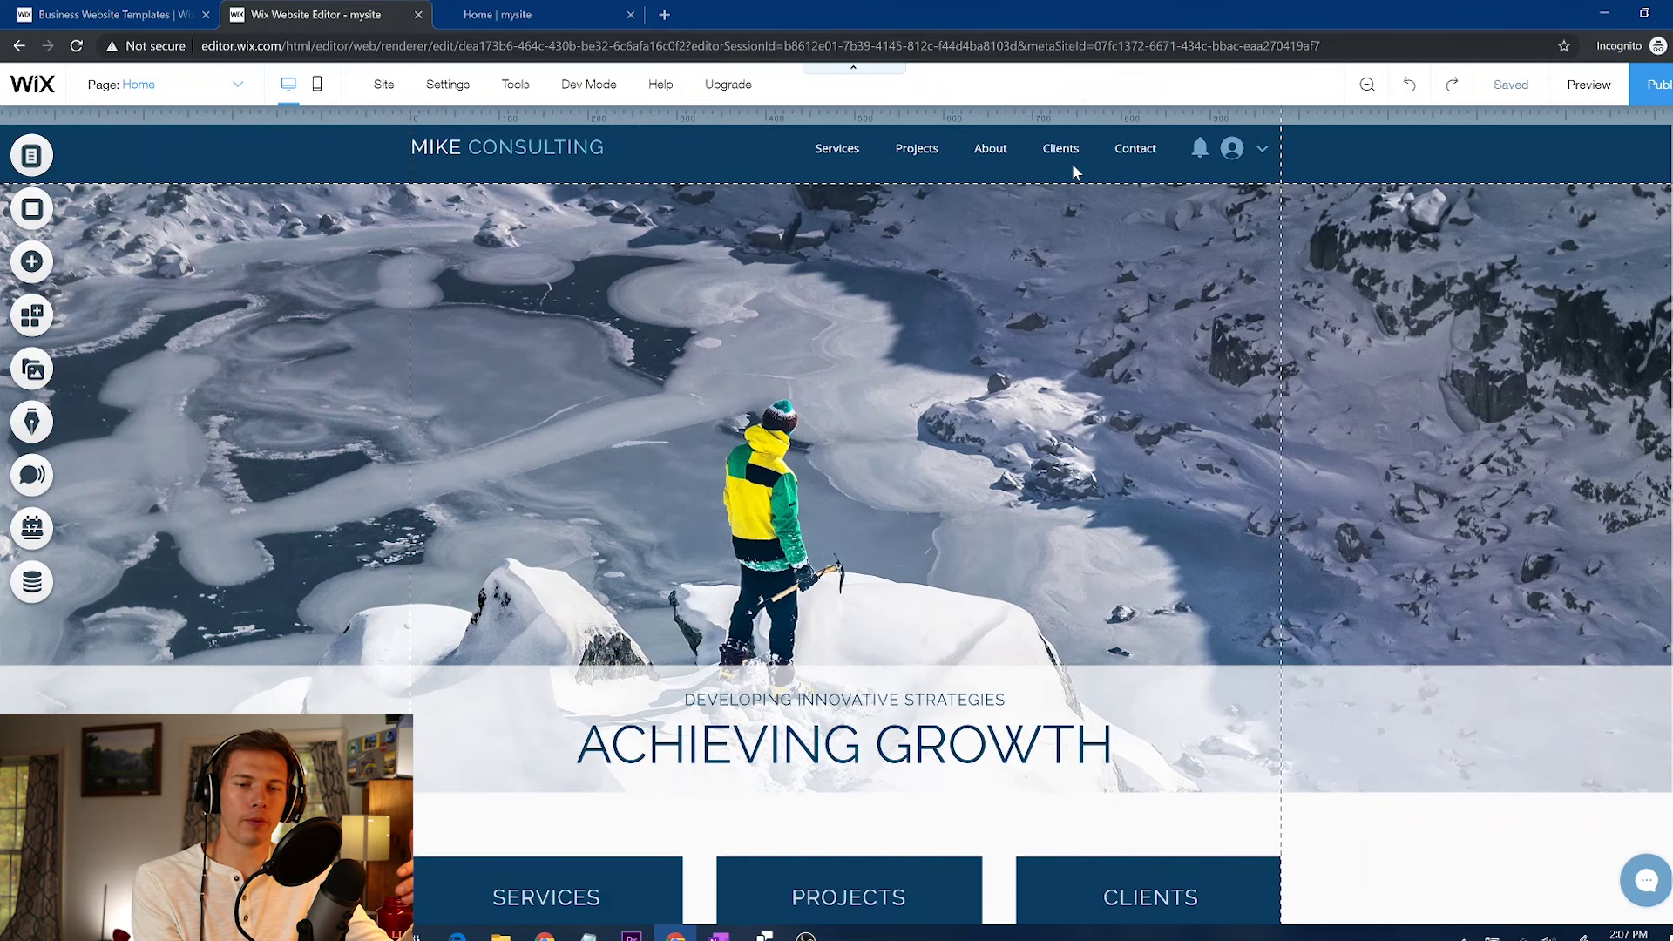
Review the Wix Chat widget's quick actions and its visitor and member chat settings
left_click(1655, 897)
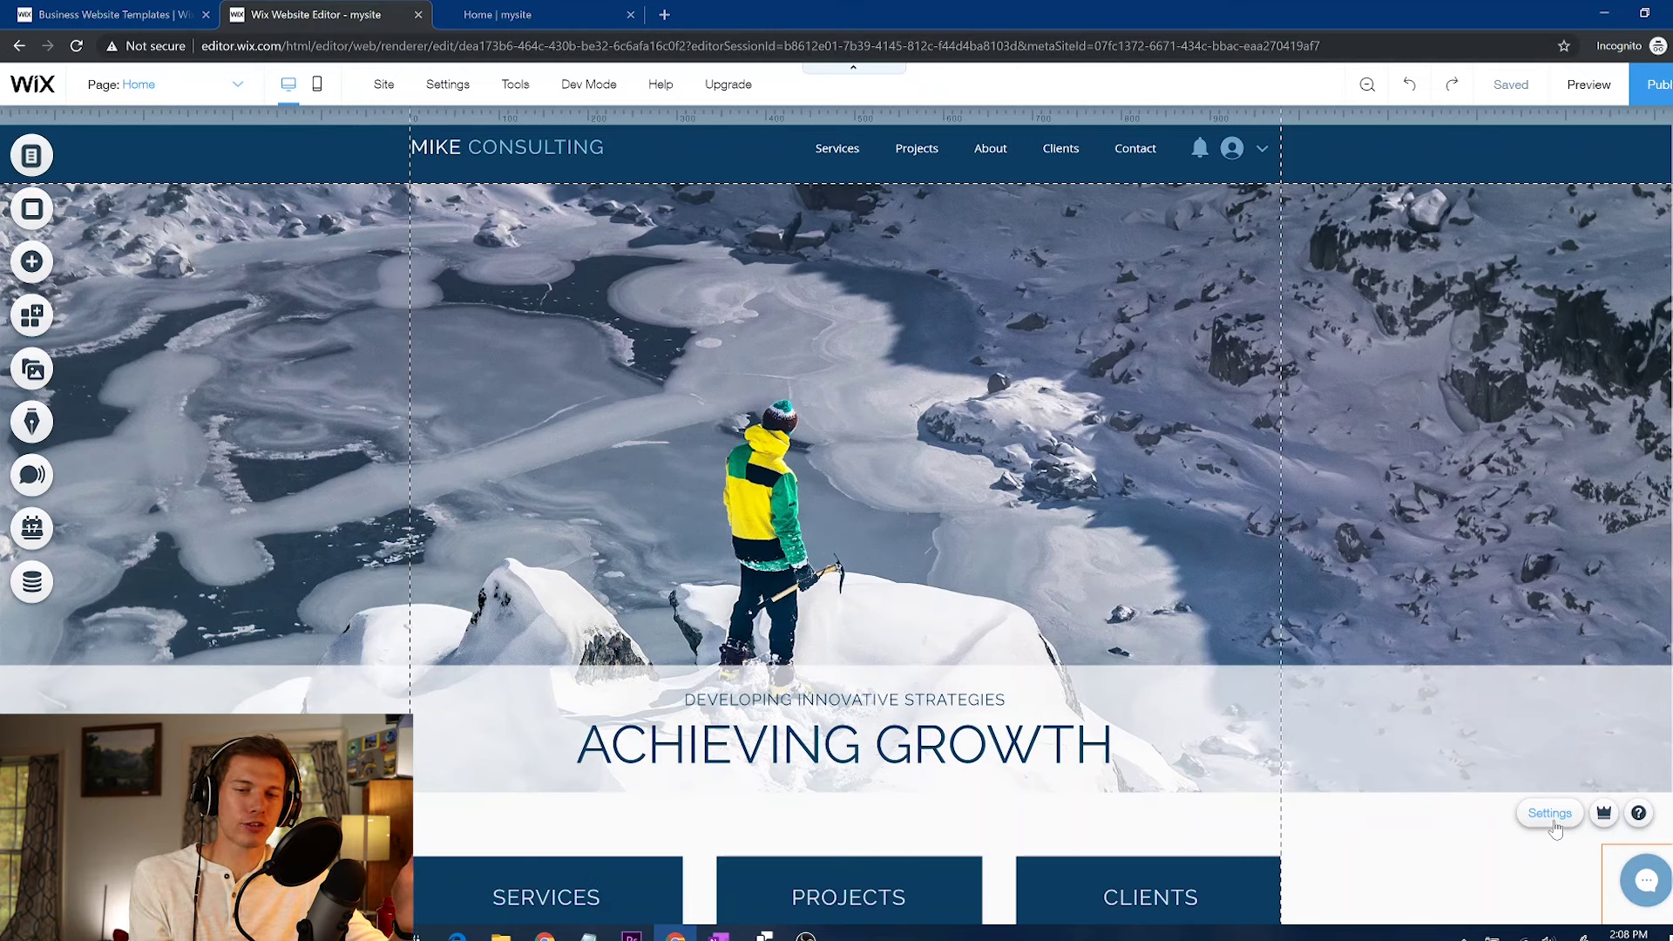
left_click(1551, 819)
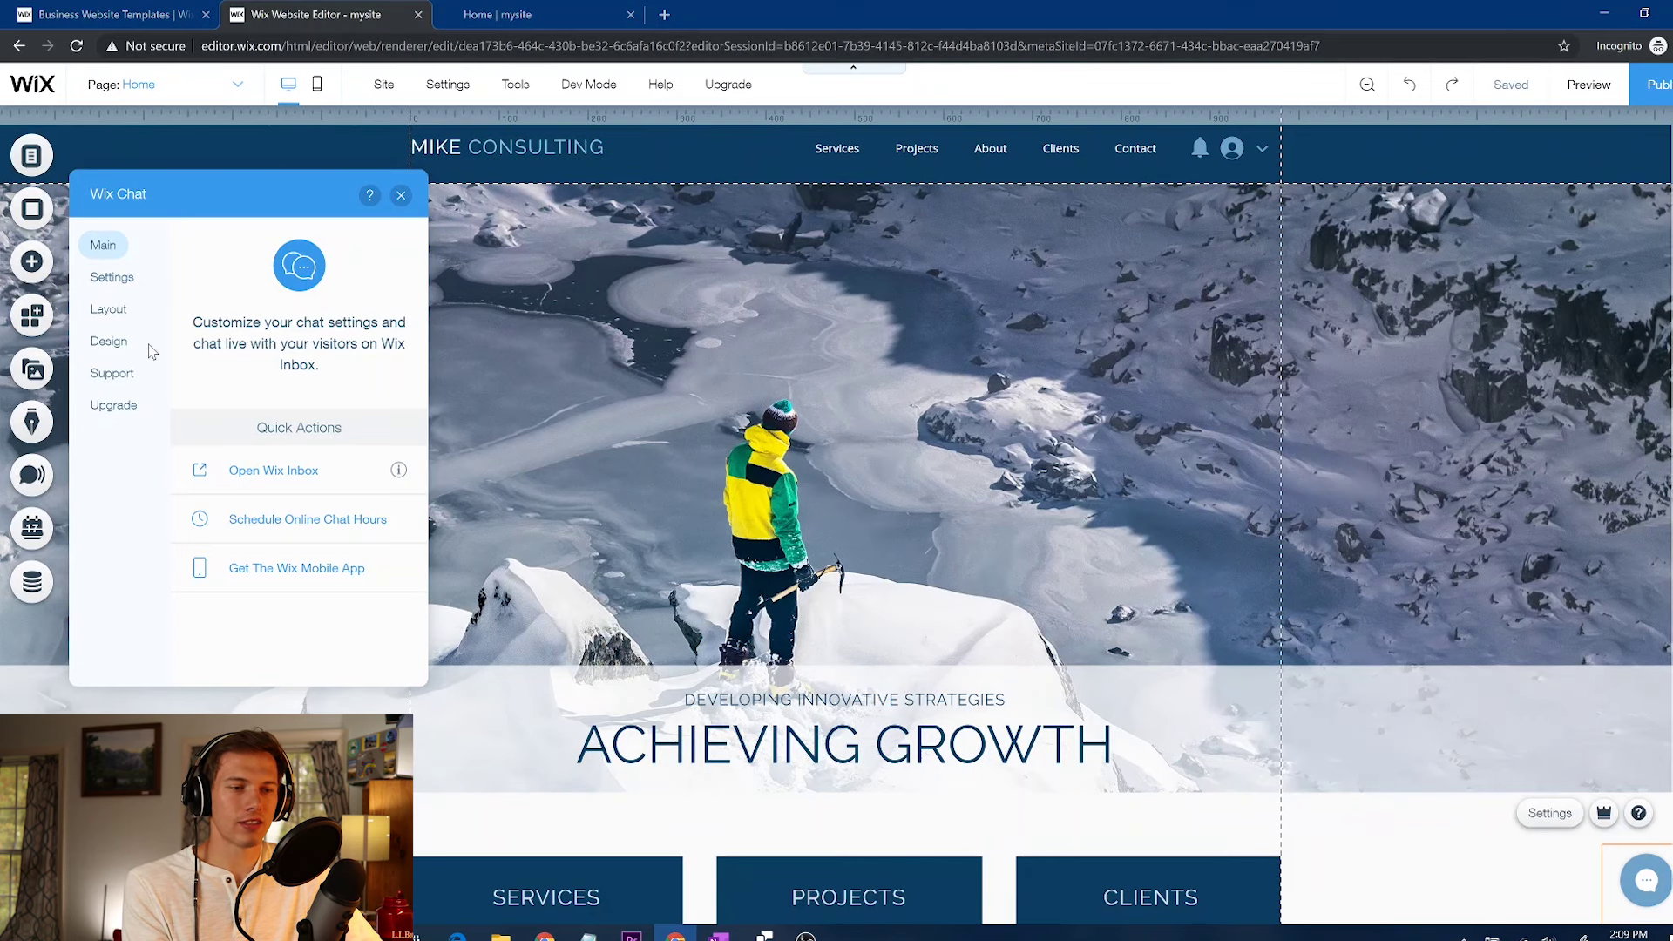
left_click(108, 278)
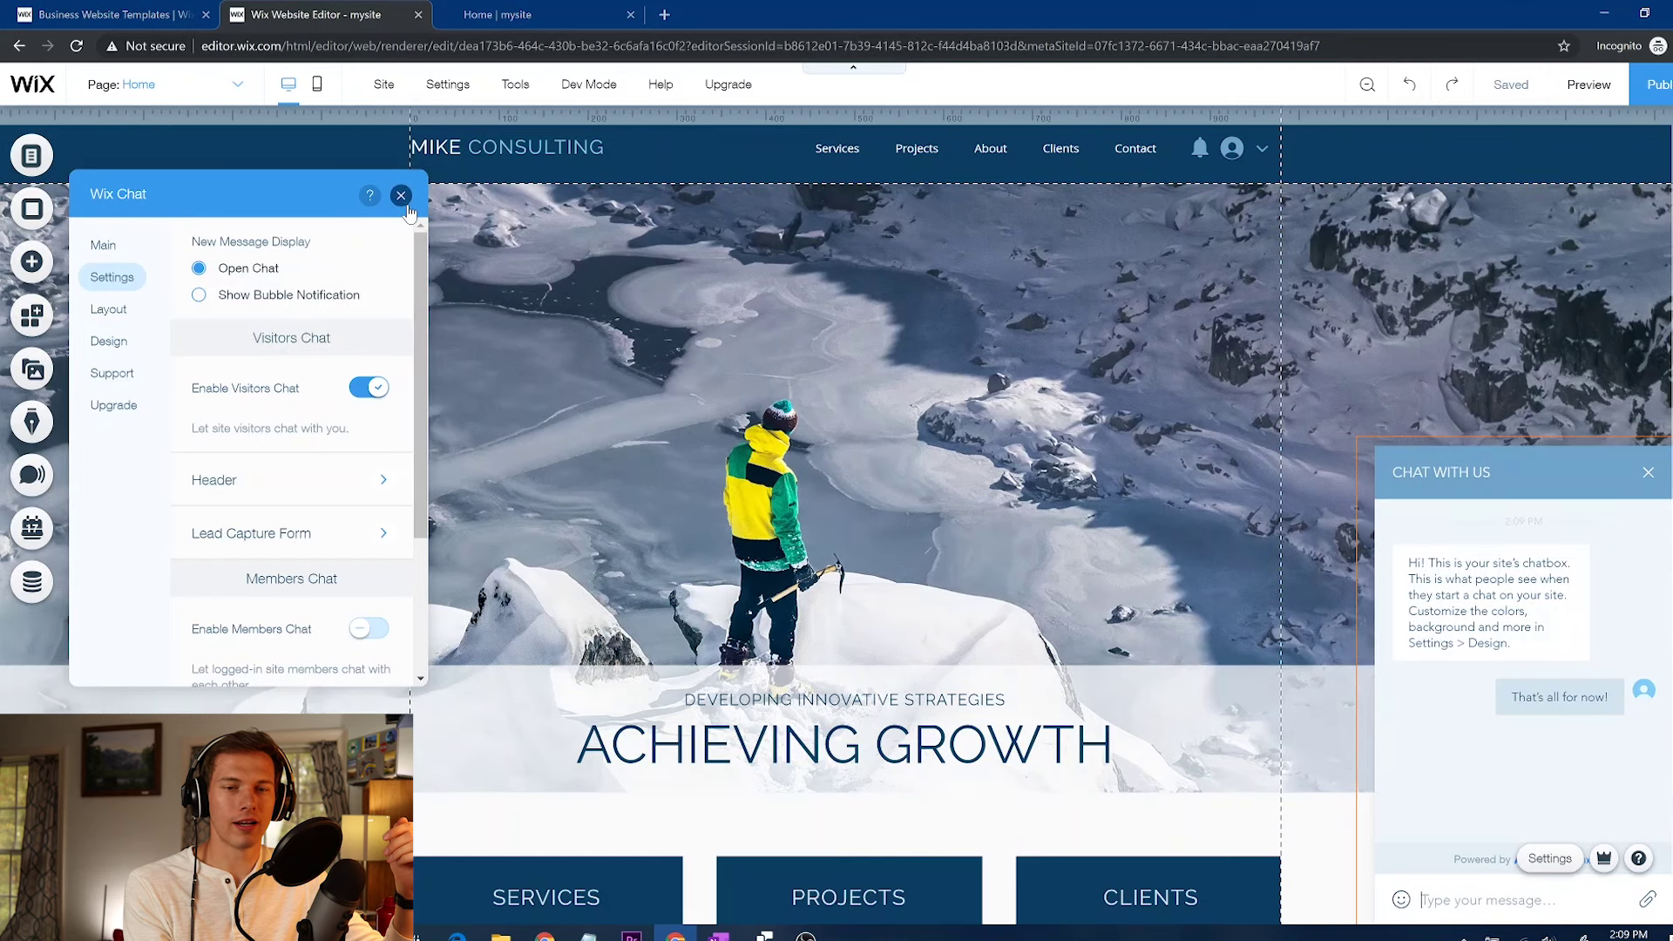
left_click(402, 197)
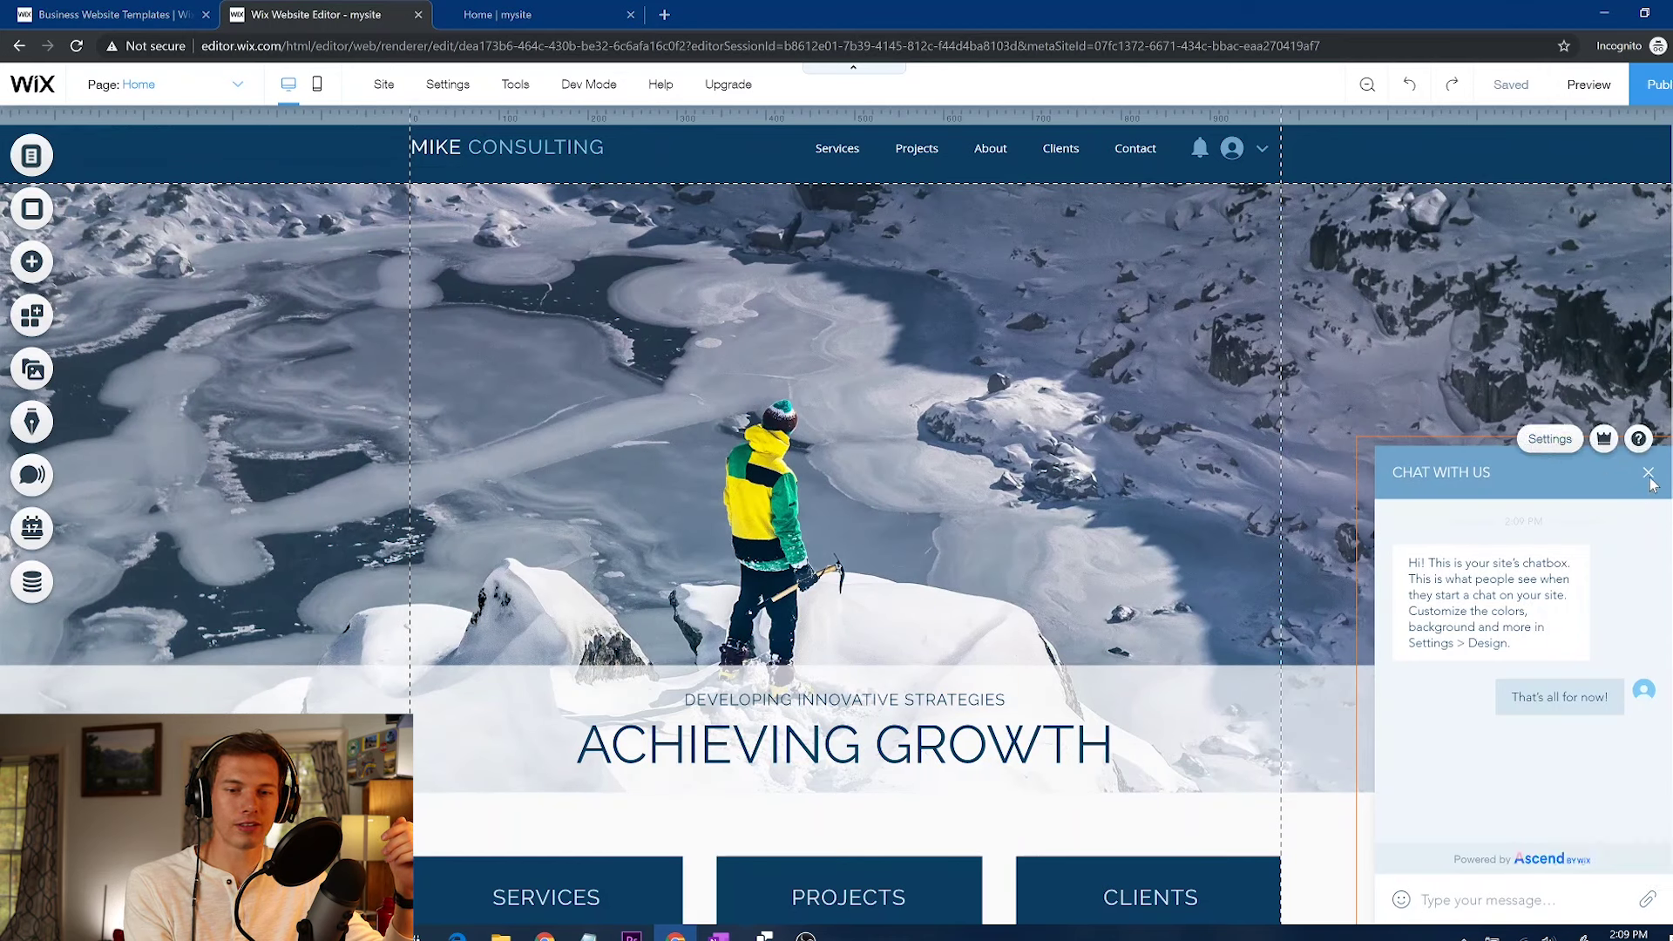
left_click(1207, 464)
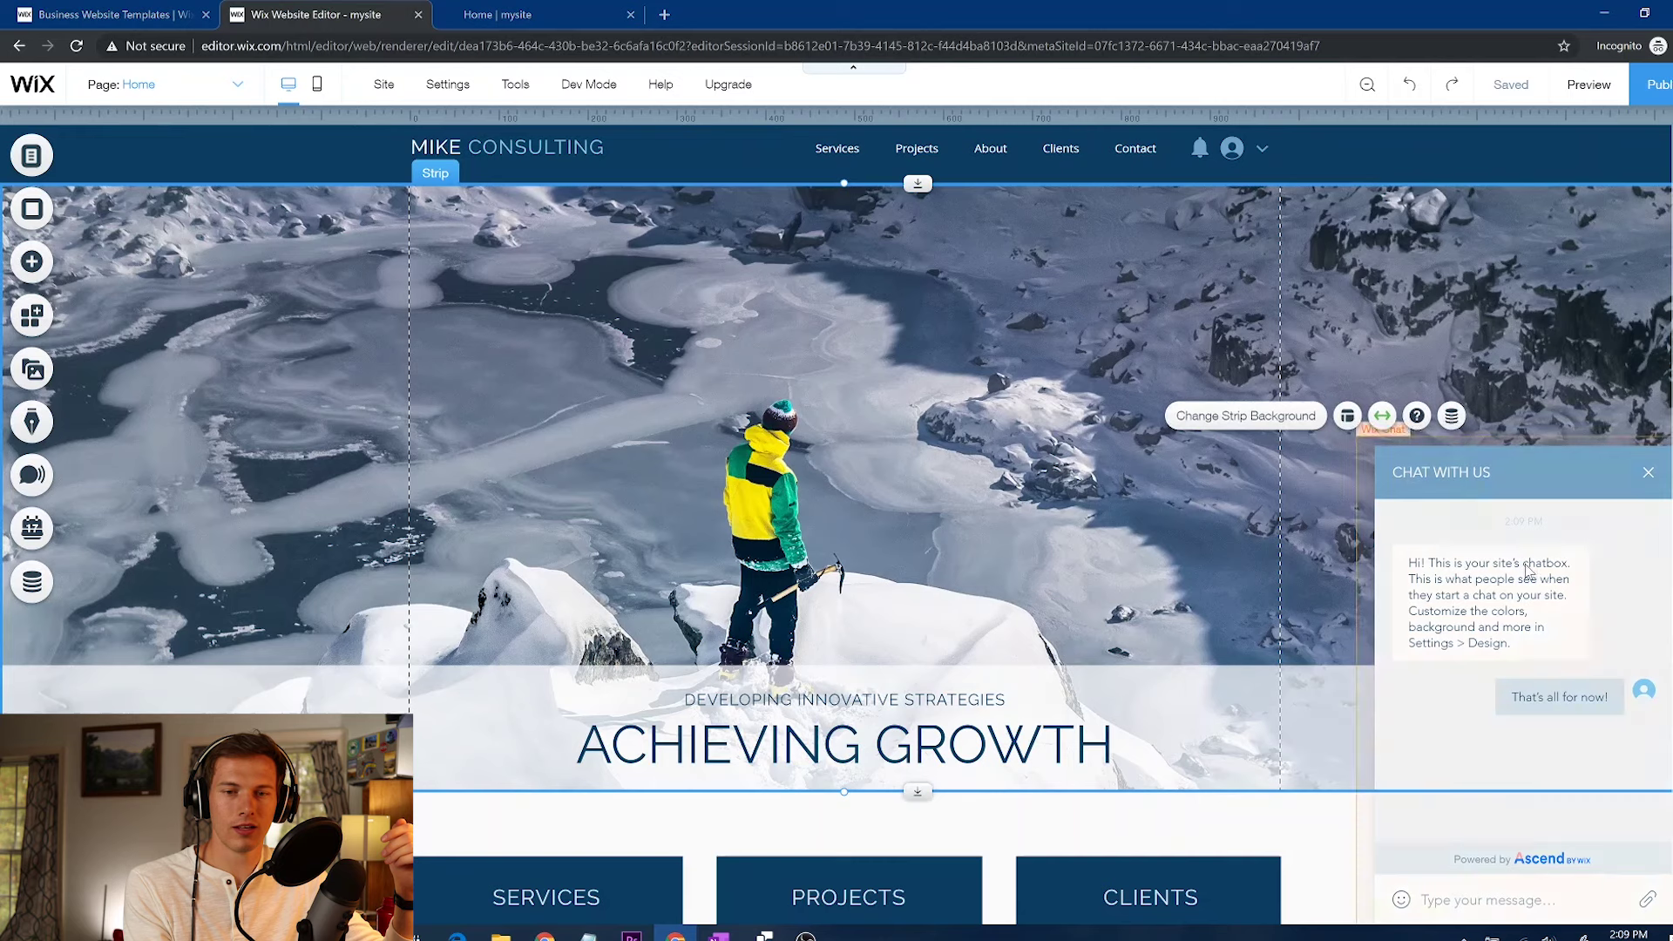
Delete the Wix Chat widget from the home page
left_click(1480, 495)
key("Delete")
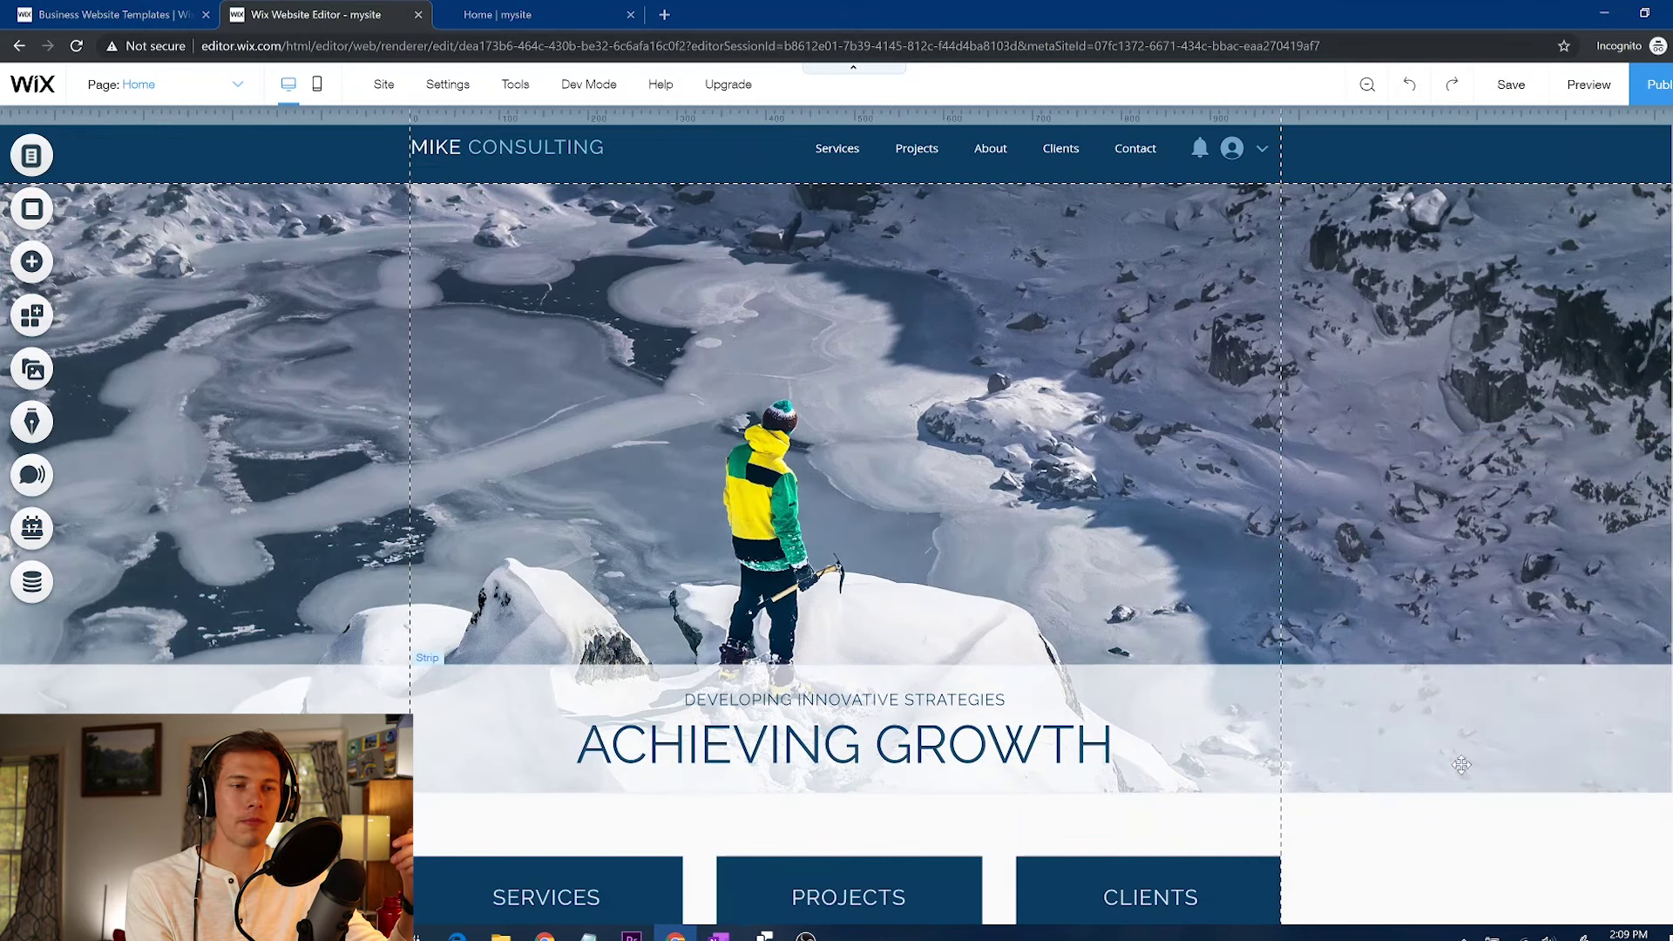
Link the words "Edit Text" in the Projects column's paragraph to the Home page, opening in the current window
scroll(1021, 580, "down", 6)
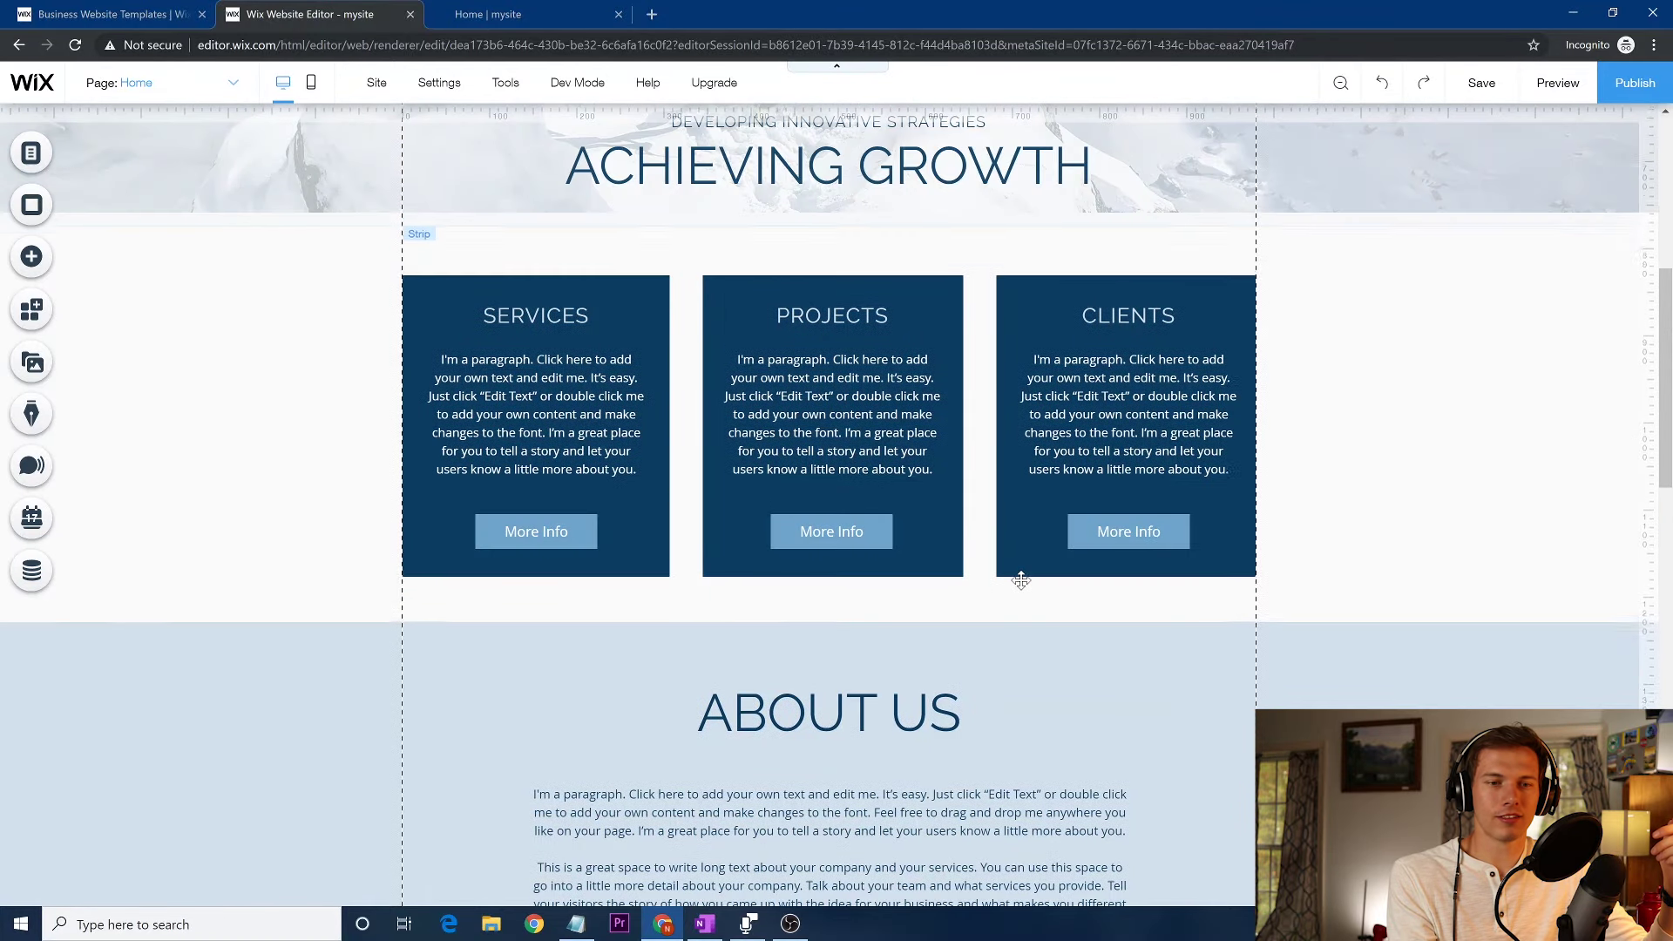
scroll(1021, 581, "up", 1)
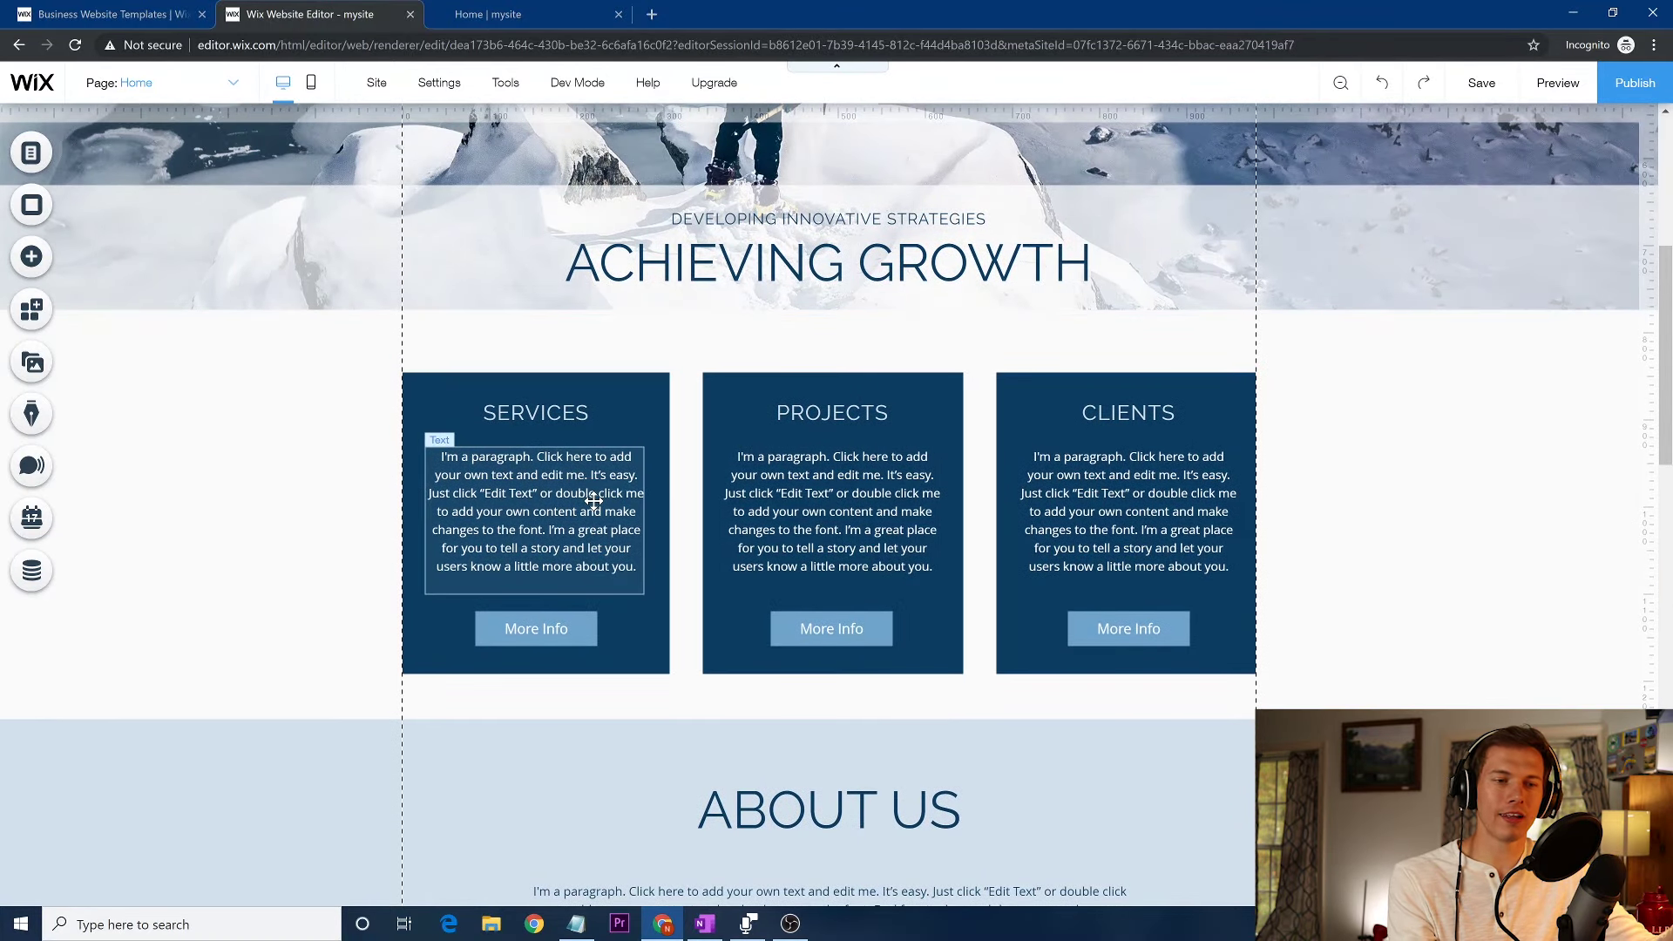
left_click(594, 501)
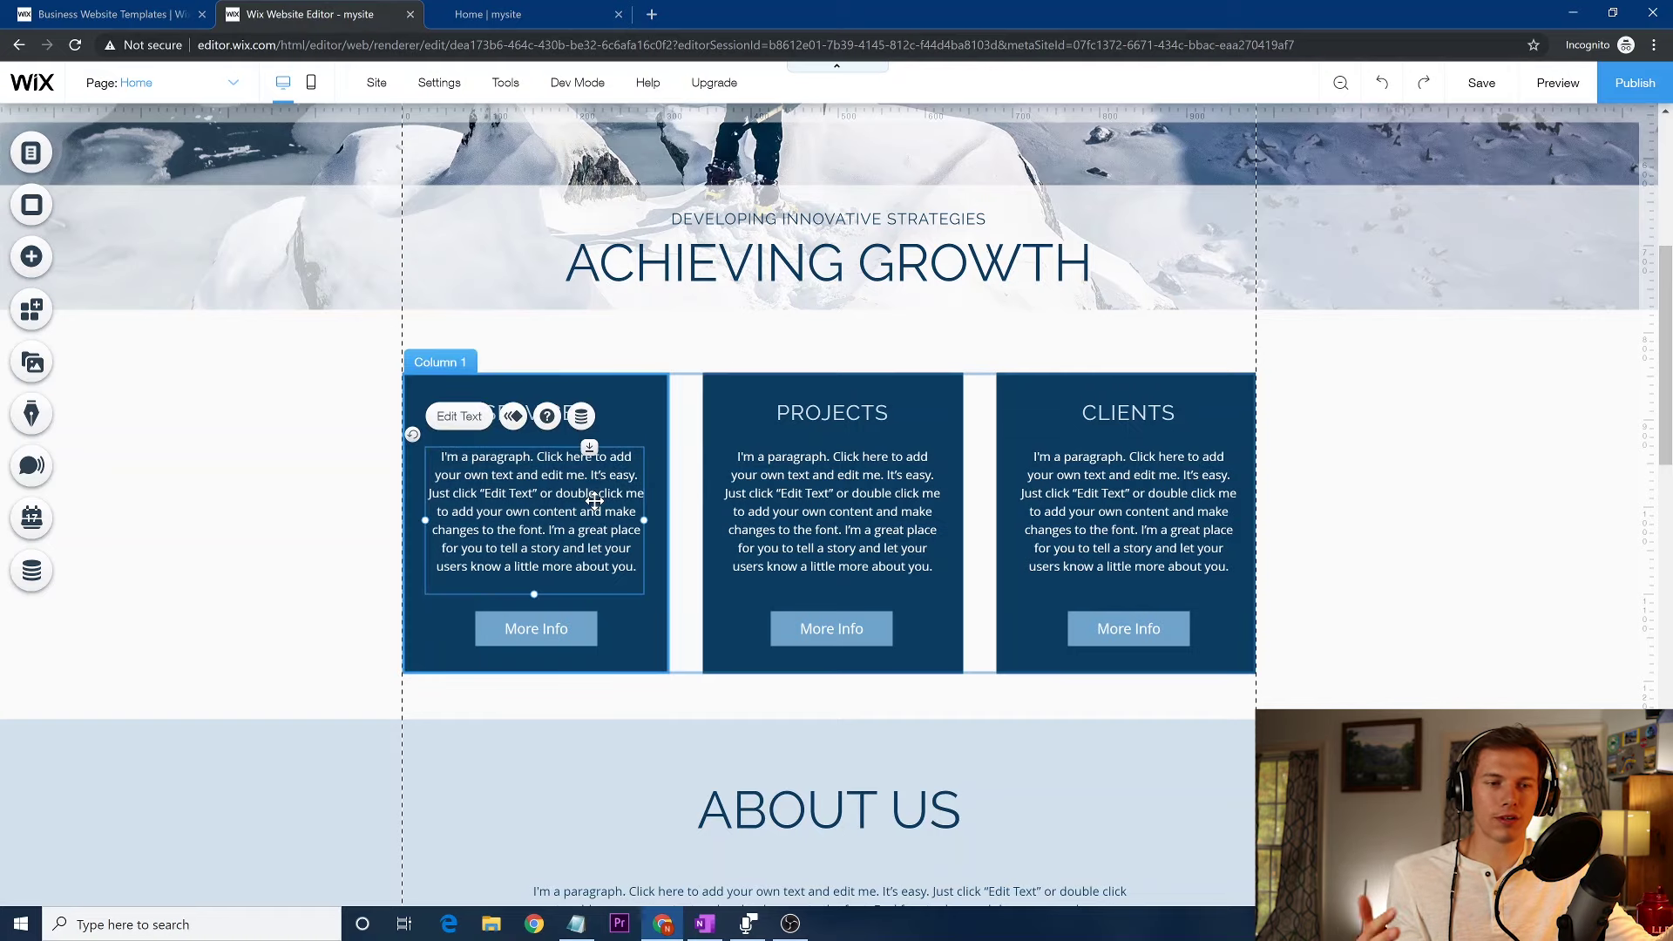
scroll(594, 499, "up", 5)
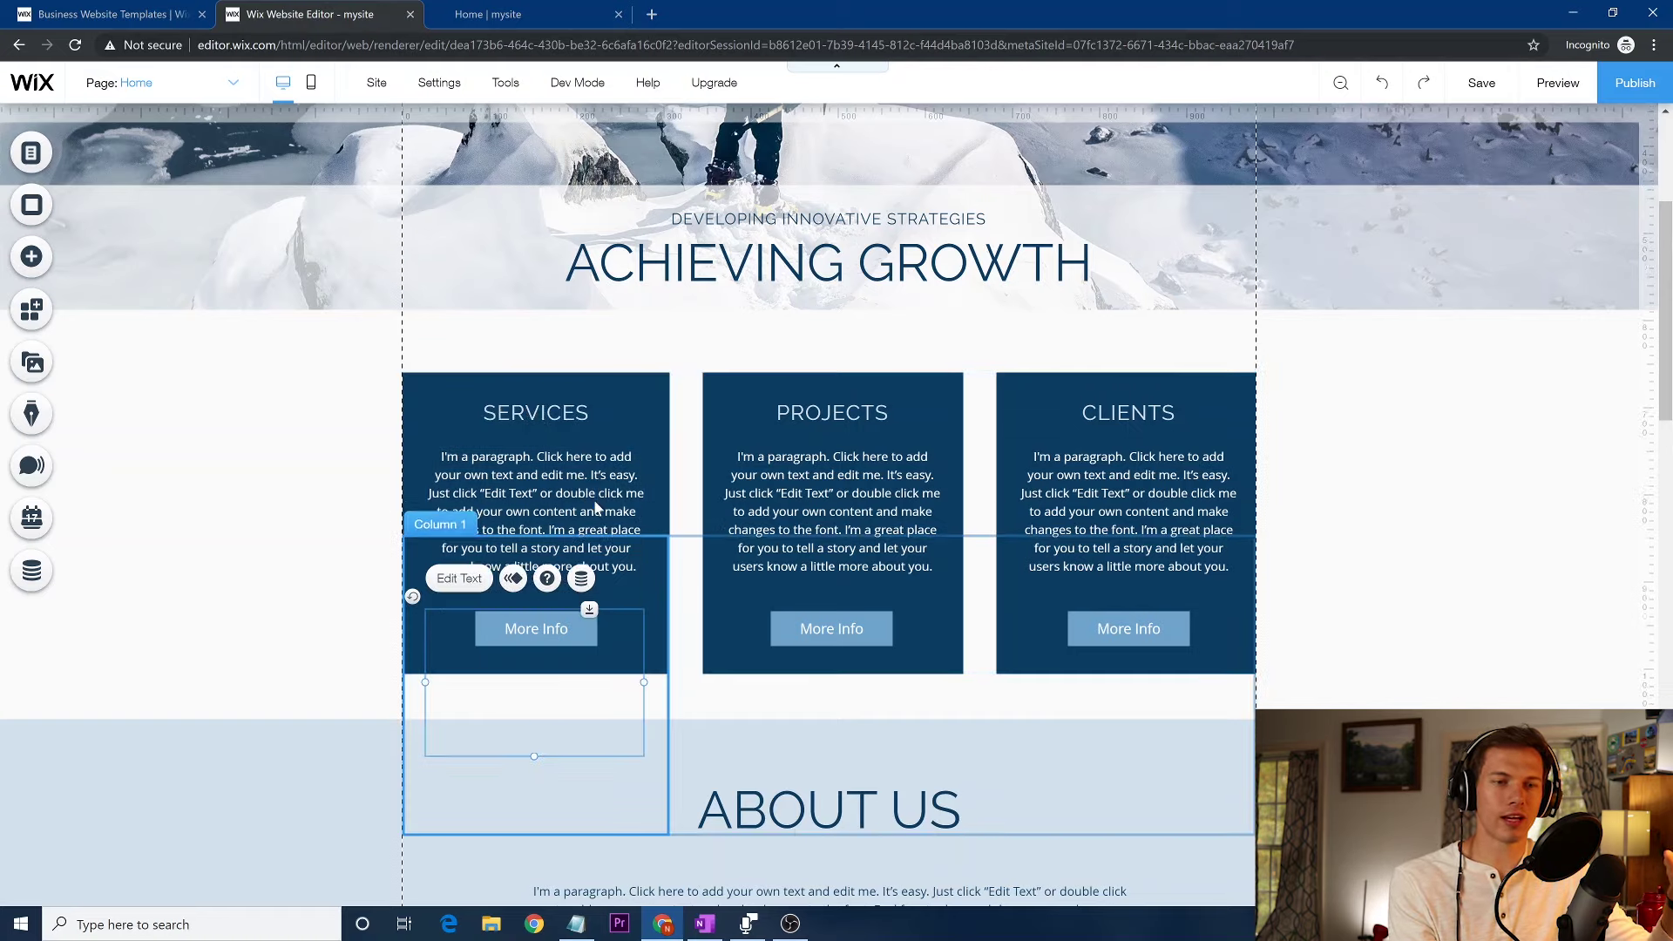
scroll(853, 394, "down", 7)
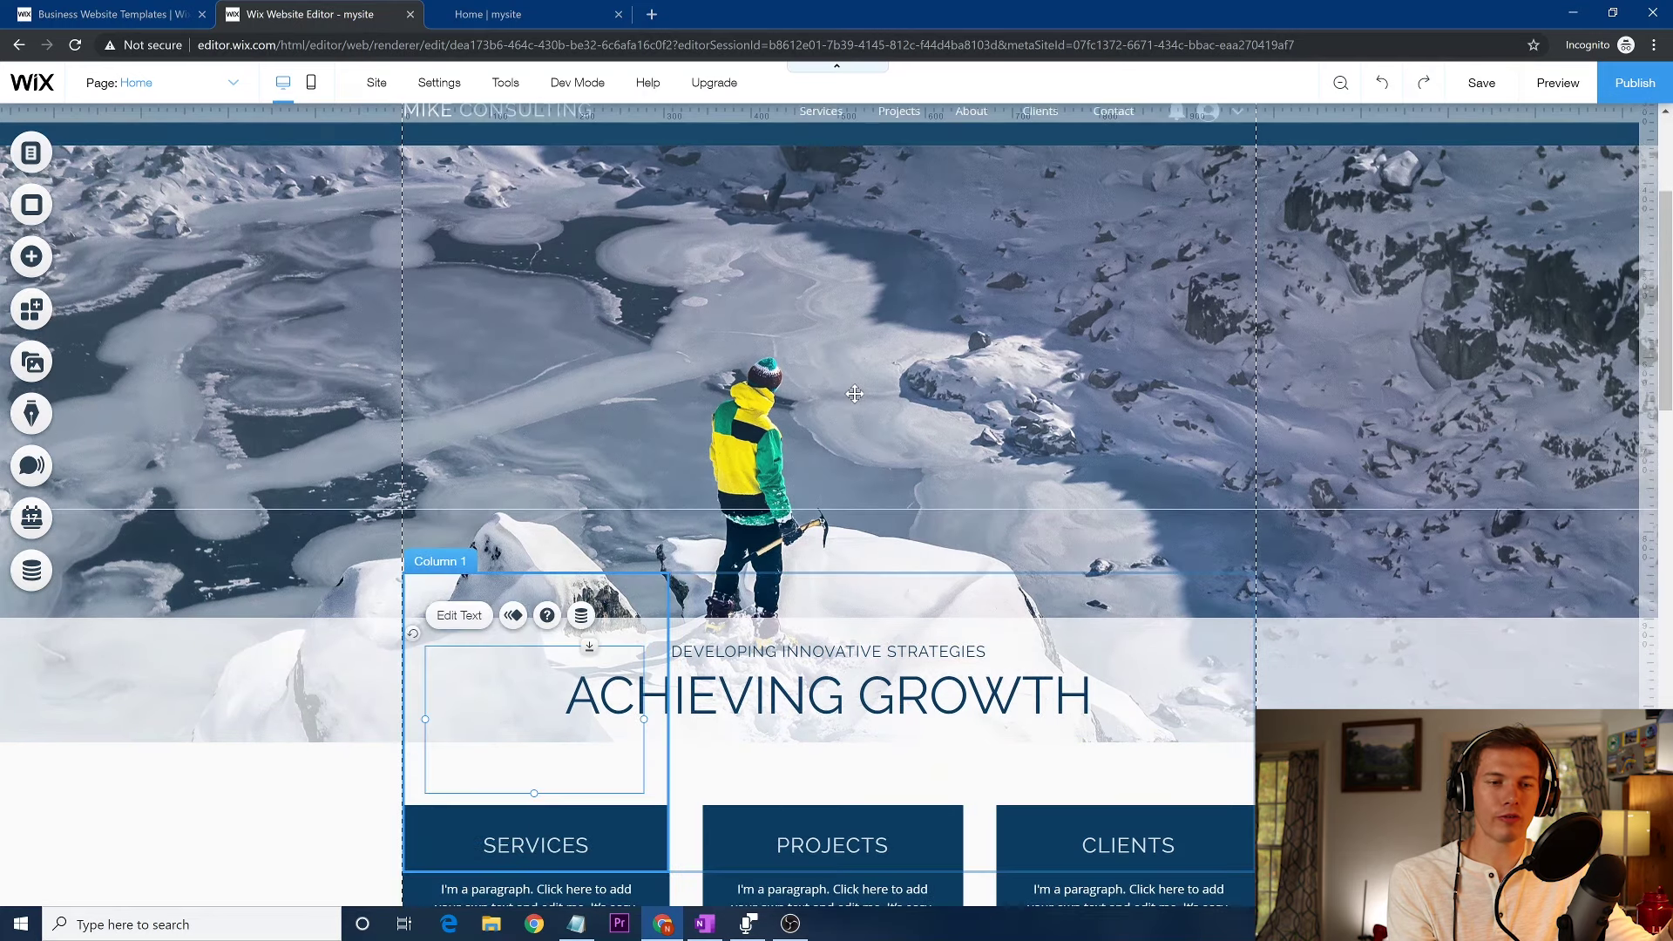
scroll(854, 394, "up", 4)
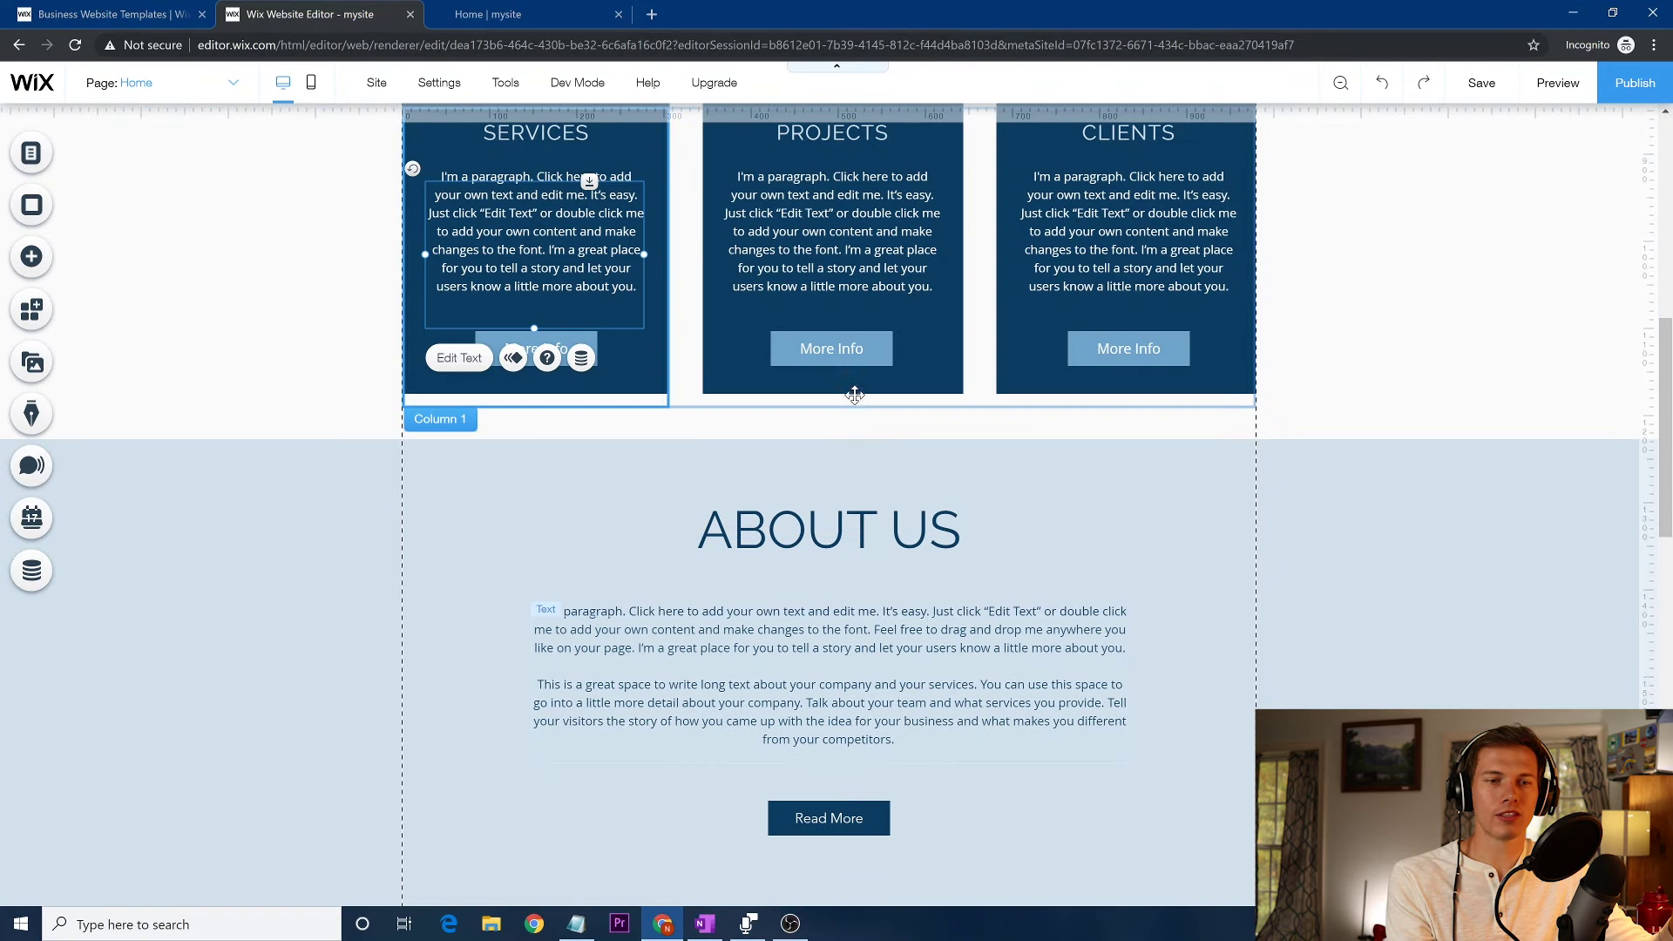
scroll(854, 399, "up", 2)
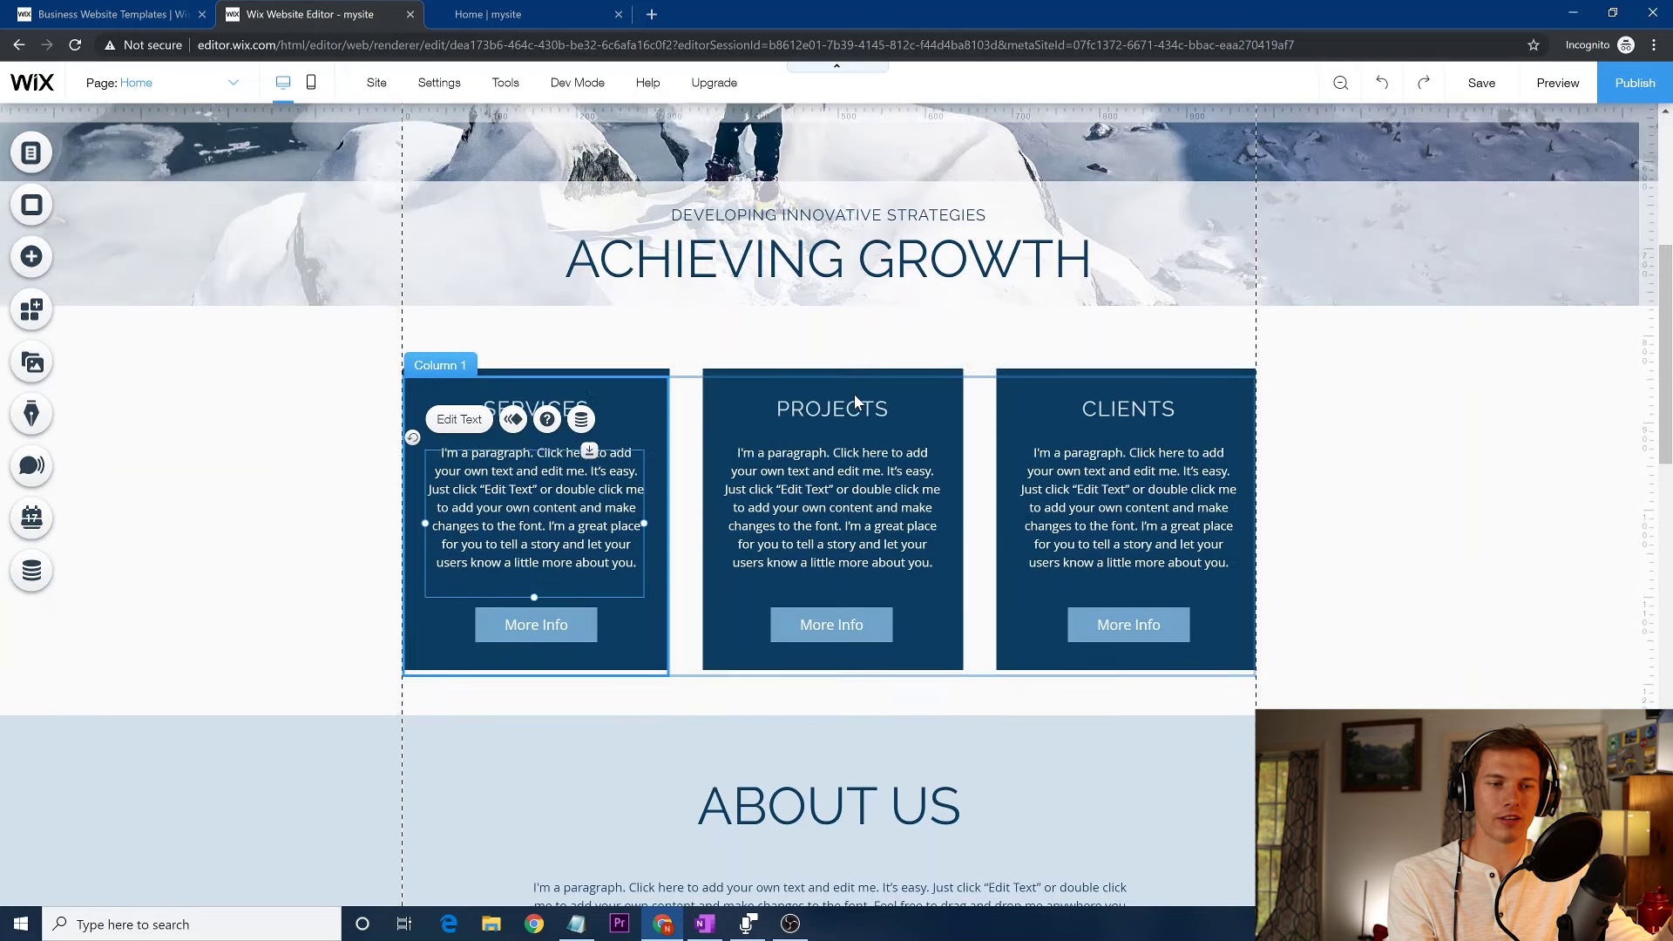
left_click(843, 475)
double_click(844, 475)
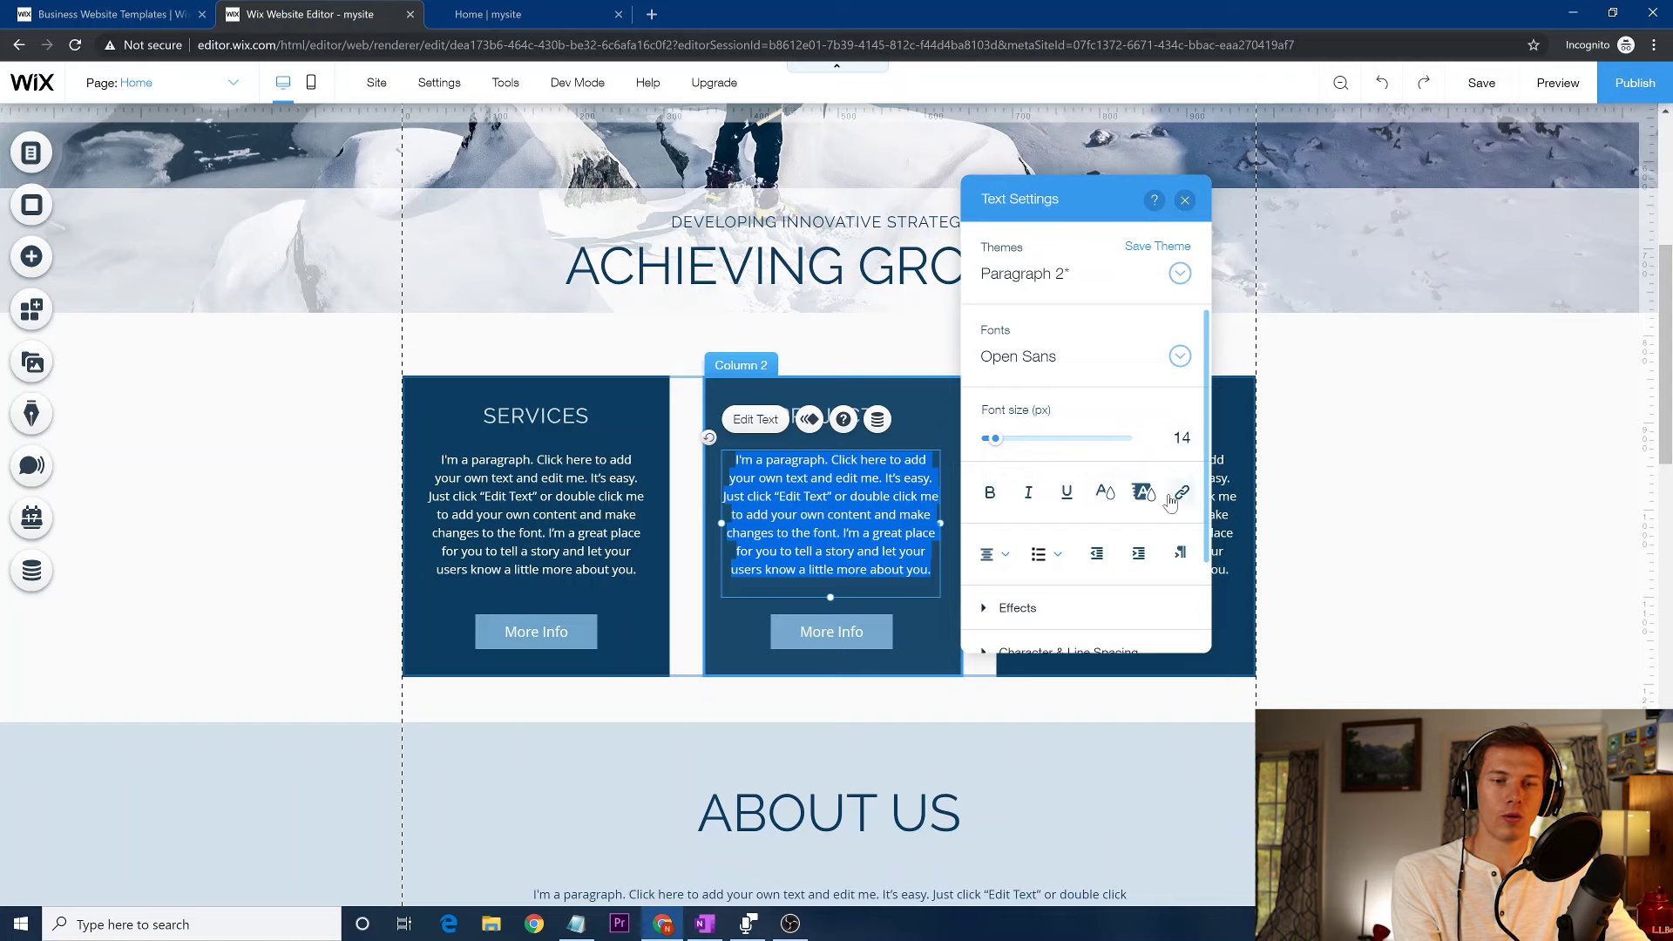
left_click(797, 478)
double_click(789, 496)
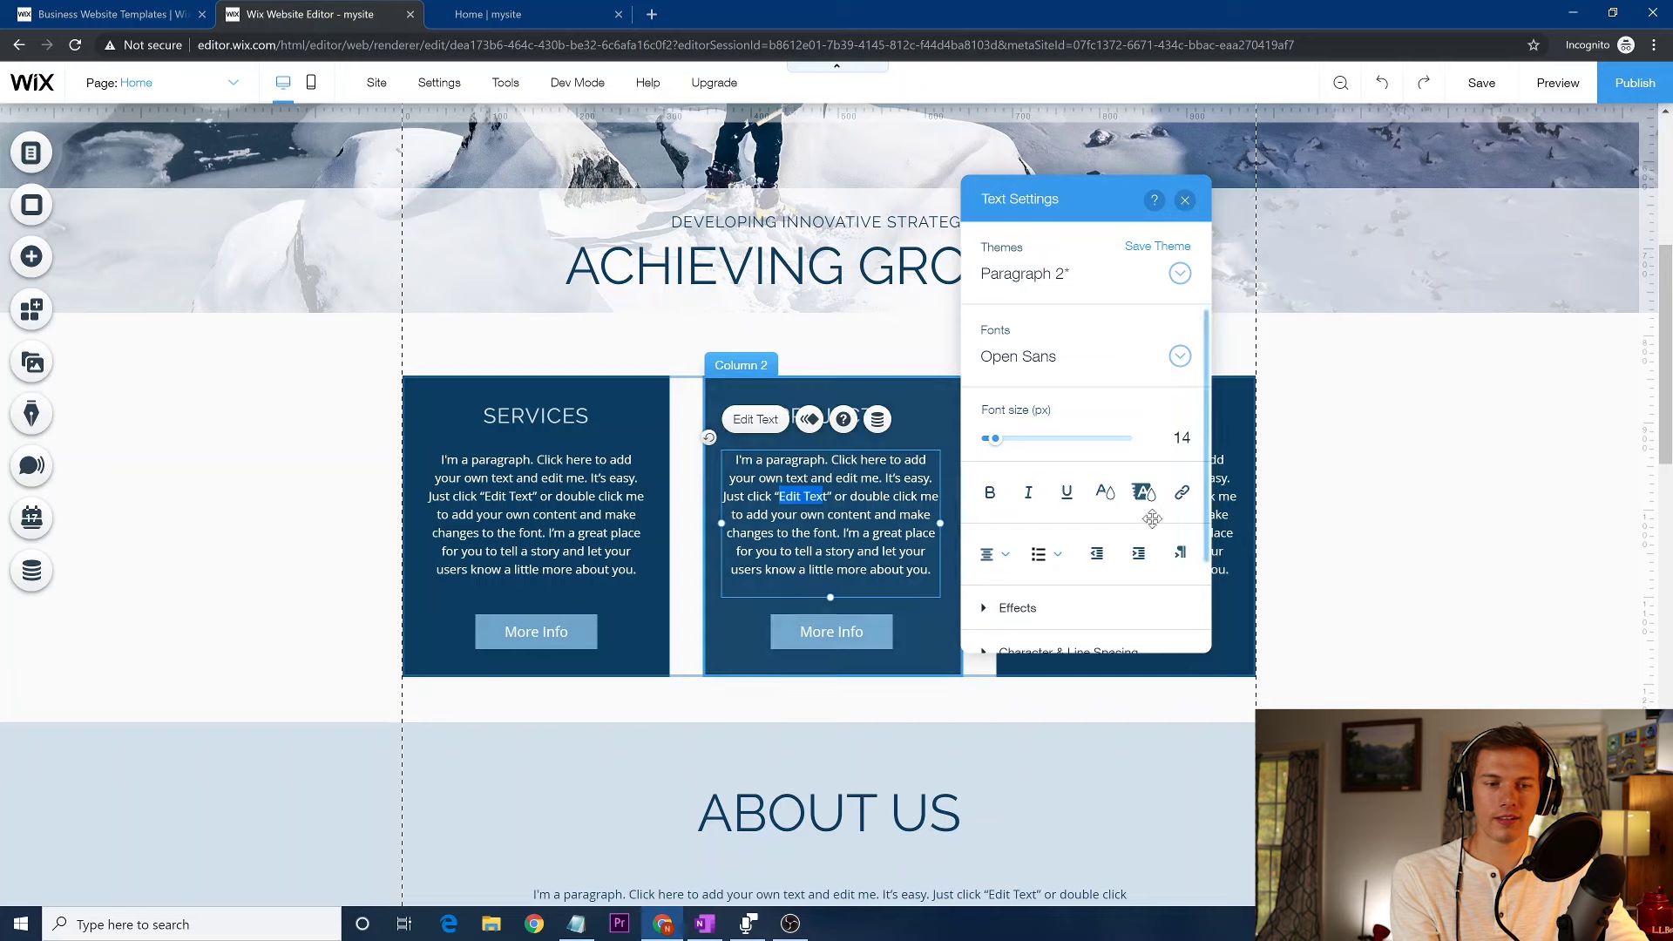
left_click(1182, 494)
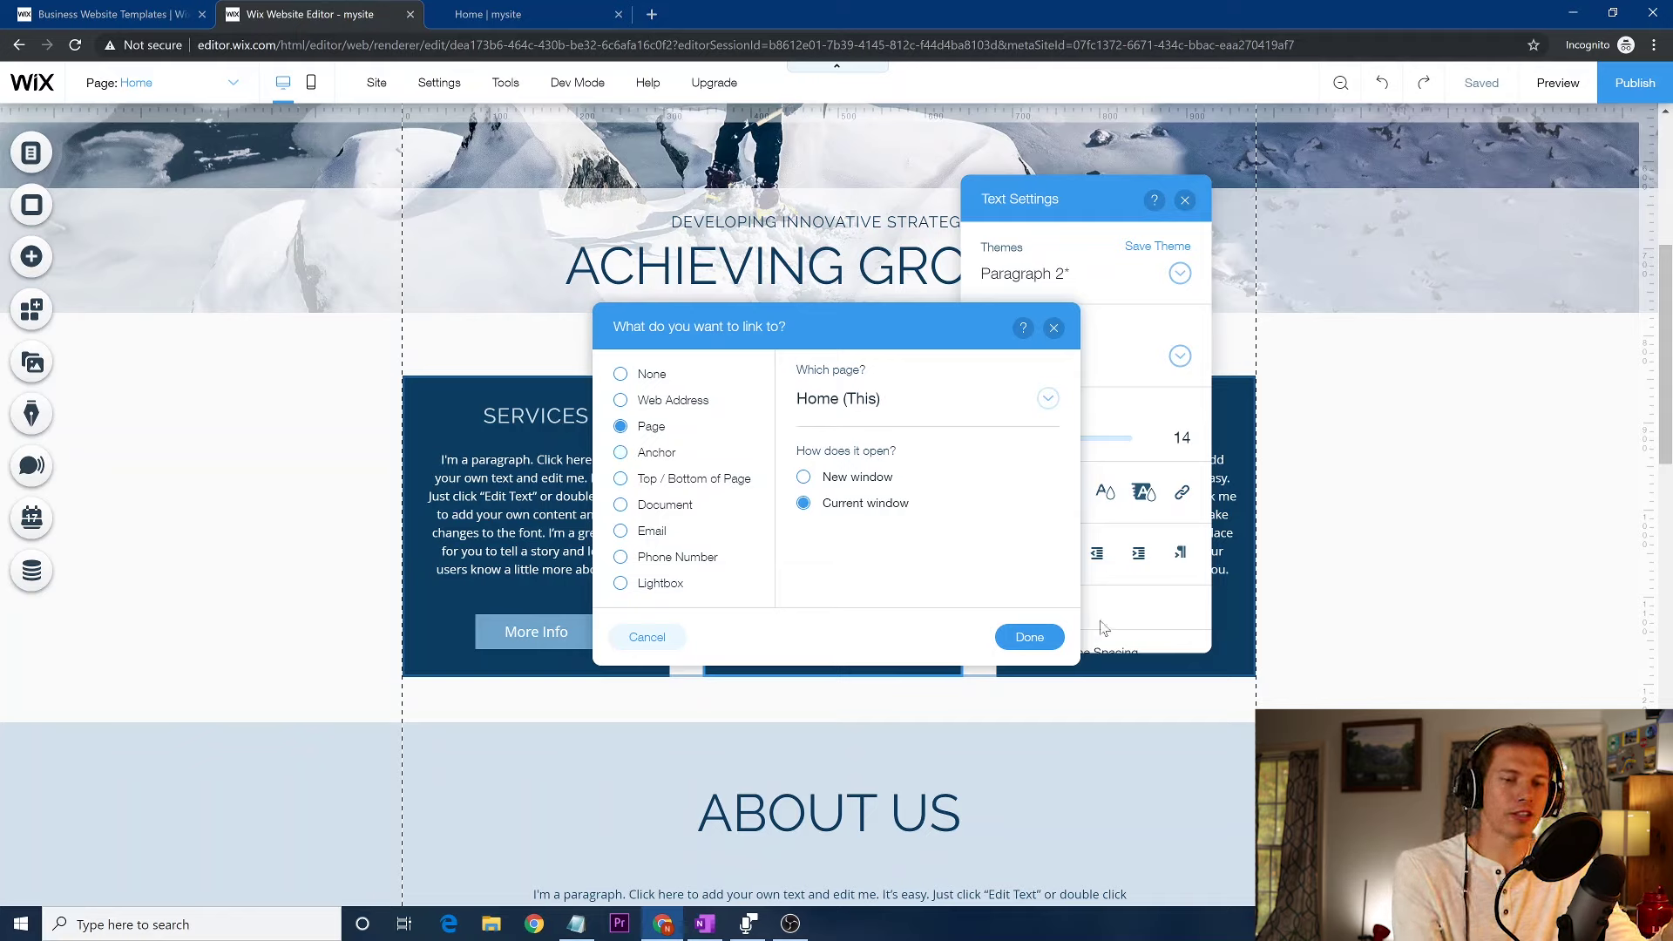
left_click(1033, 638)
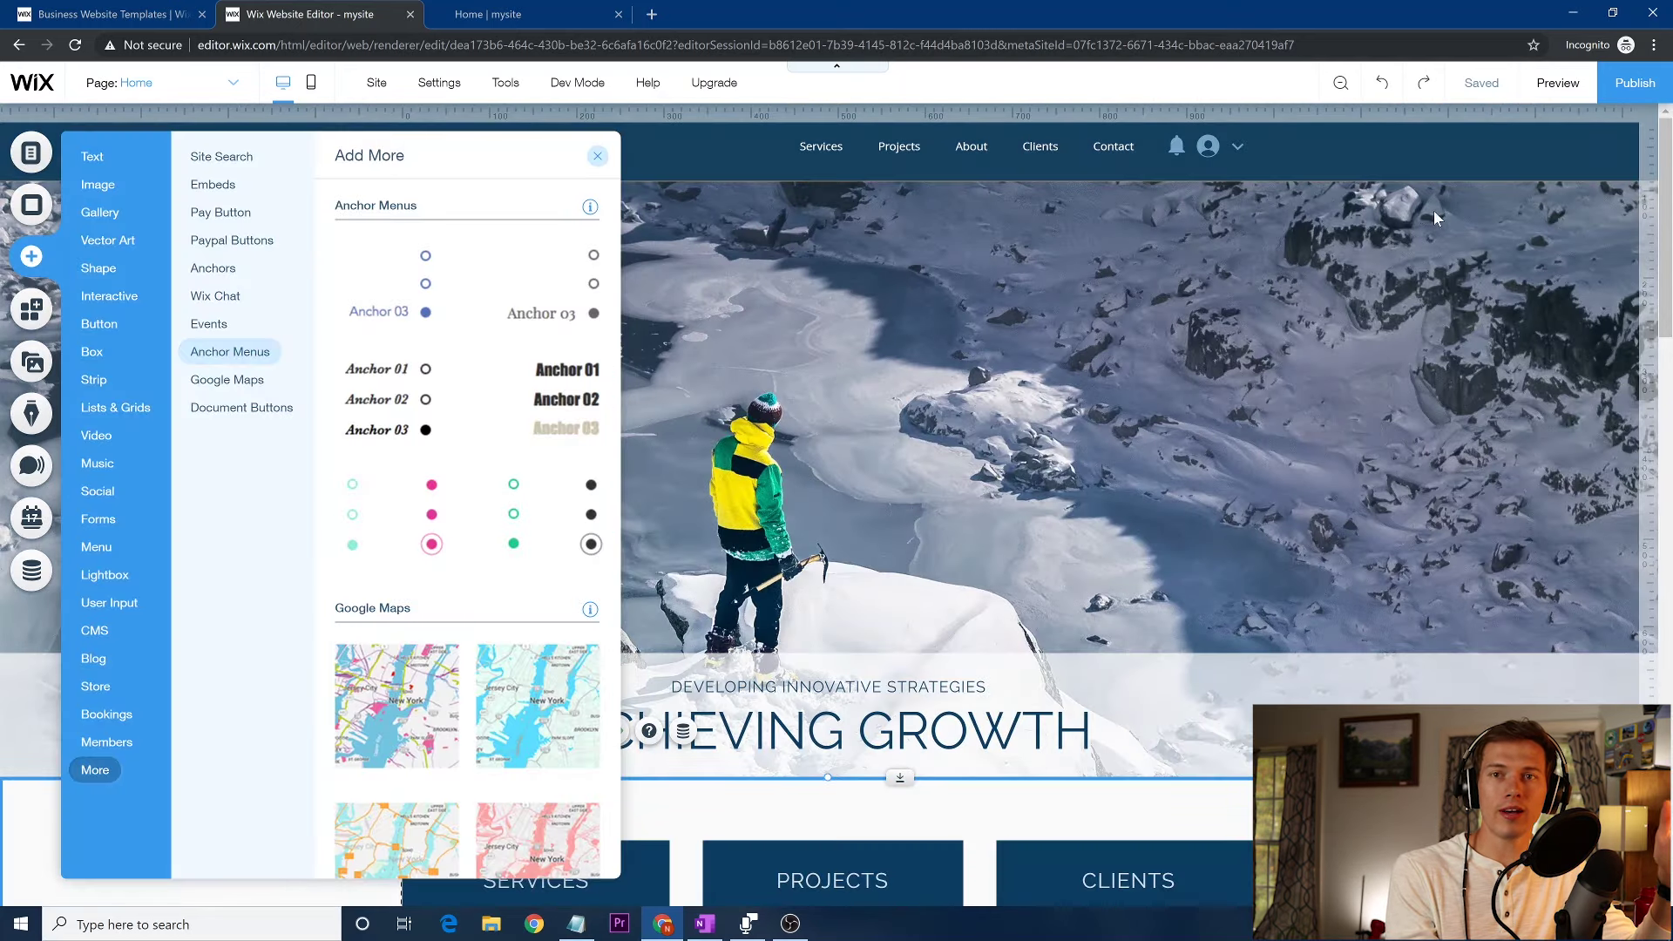
Find the contact anchor on the home page and test the Contact menu link on the live site
left_click(1366, 160)
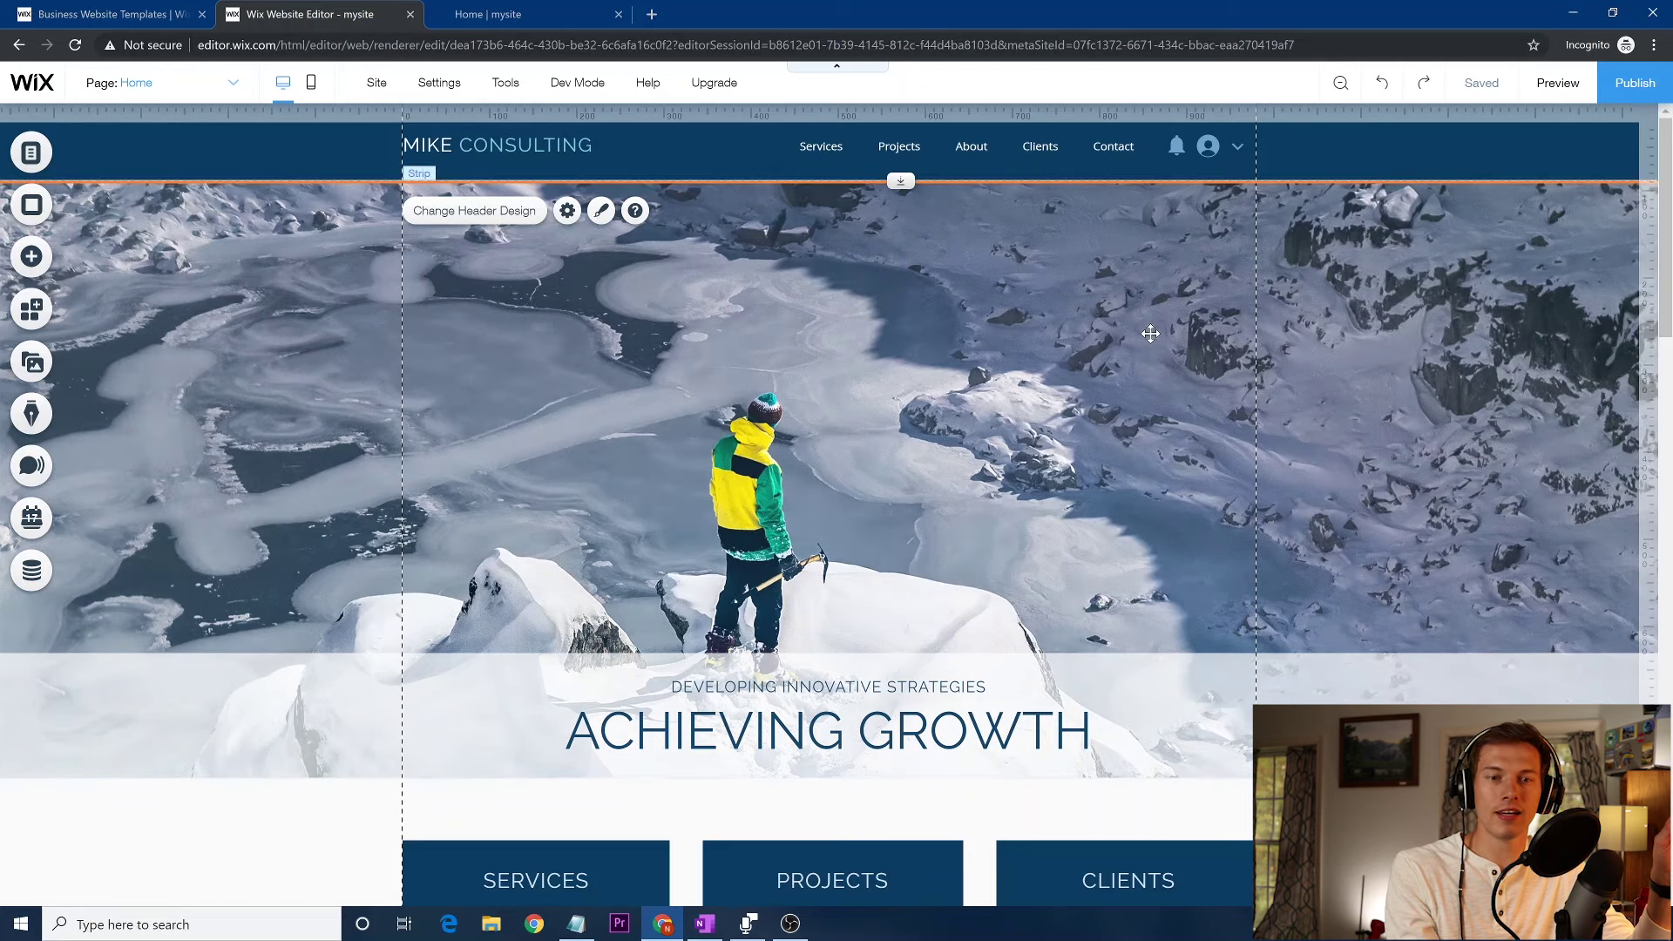
scroll(1150, 333, "down", 15)
scroll(1150, 332, "up", 3)
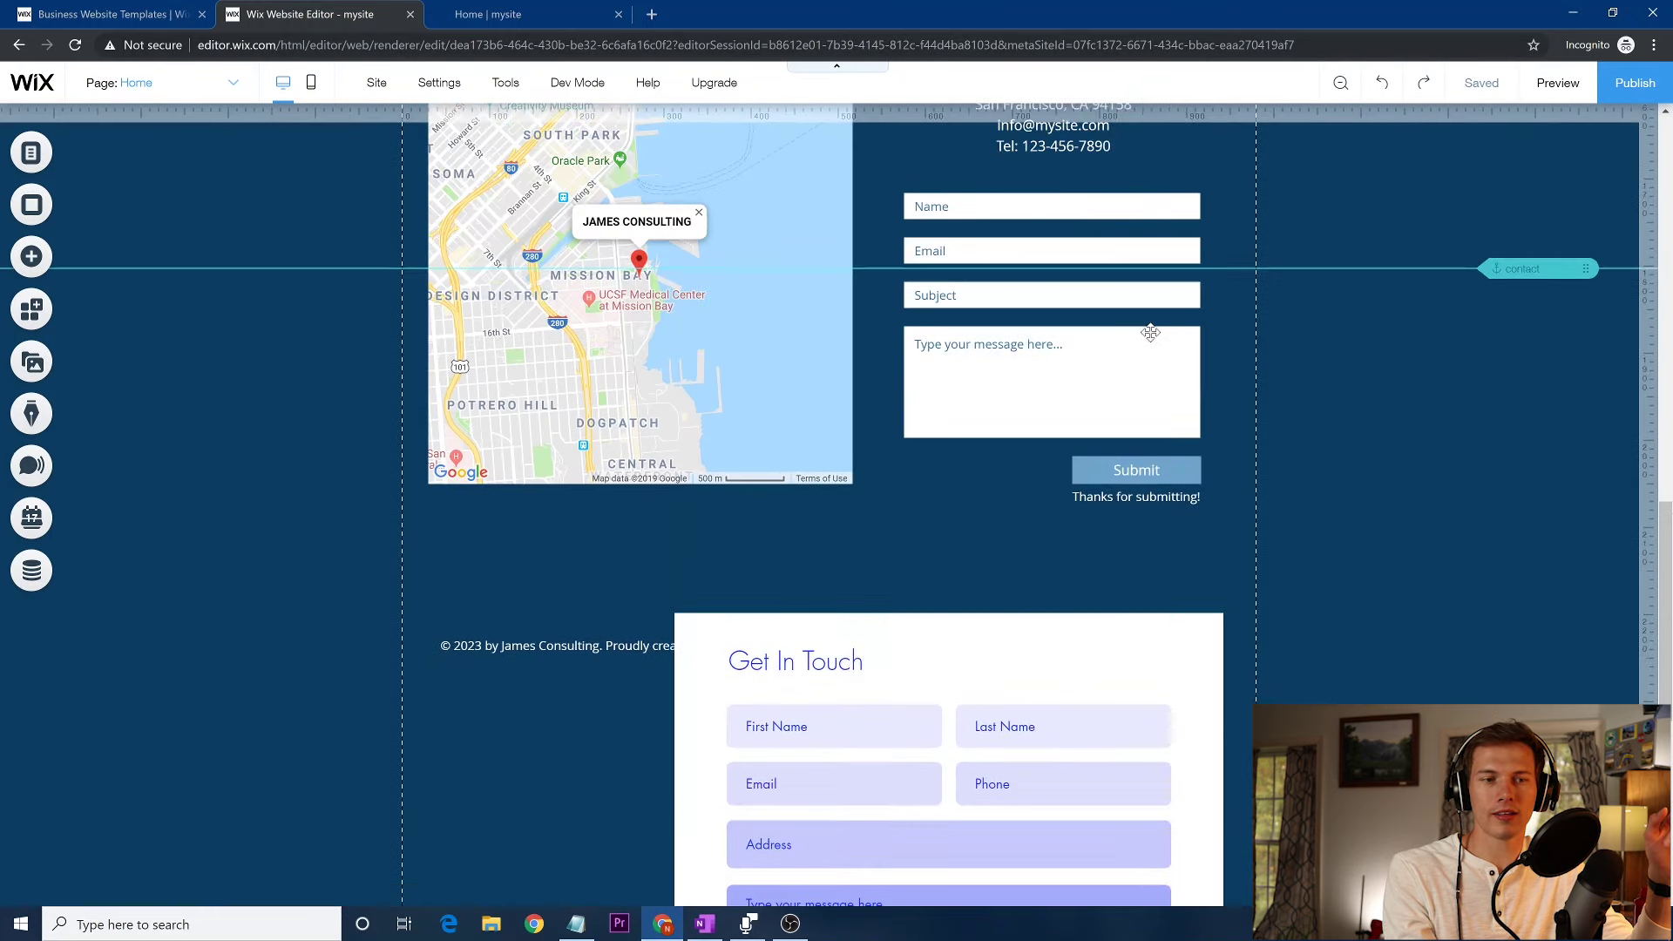
scroll(1150, 333, "up", 5)
scroll(1150, 333, "down", 1)
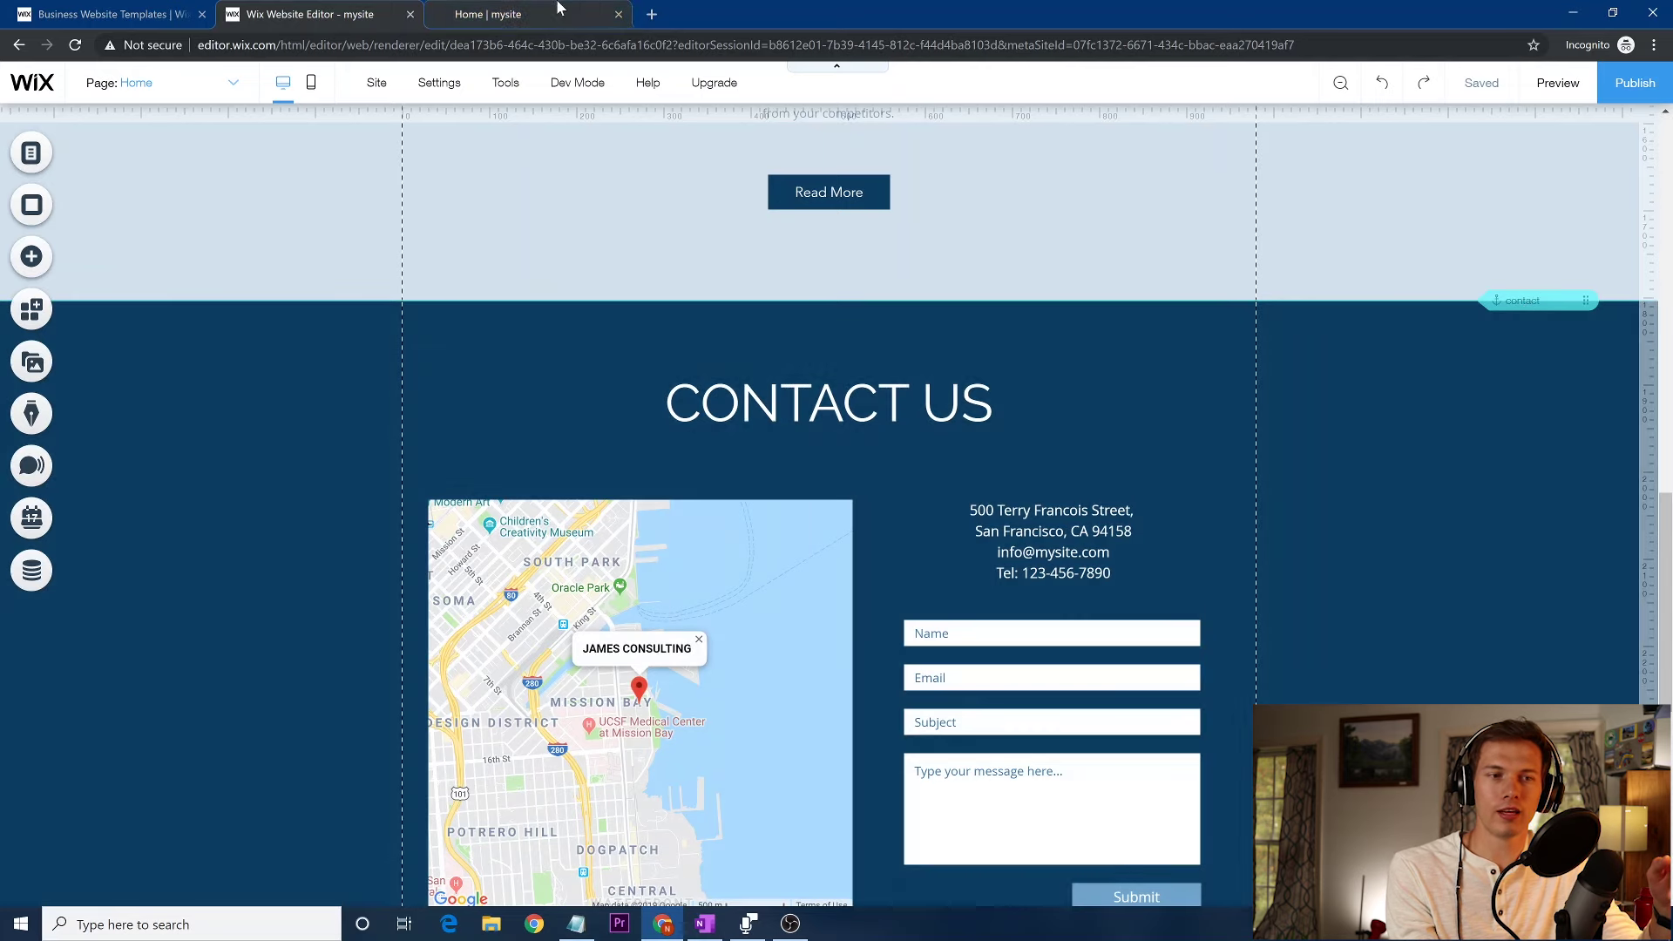
left_click(560, 11)
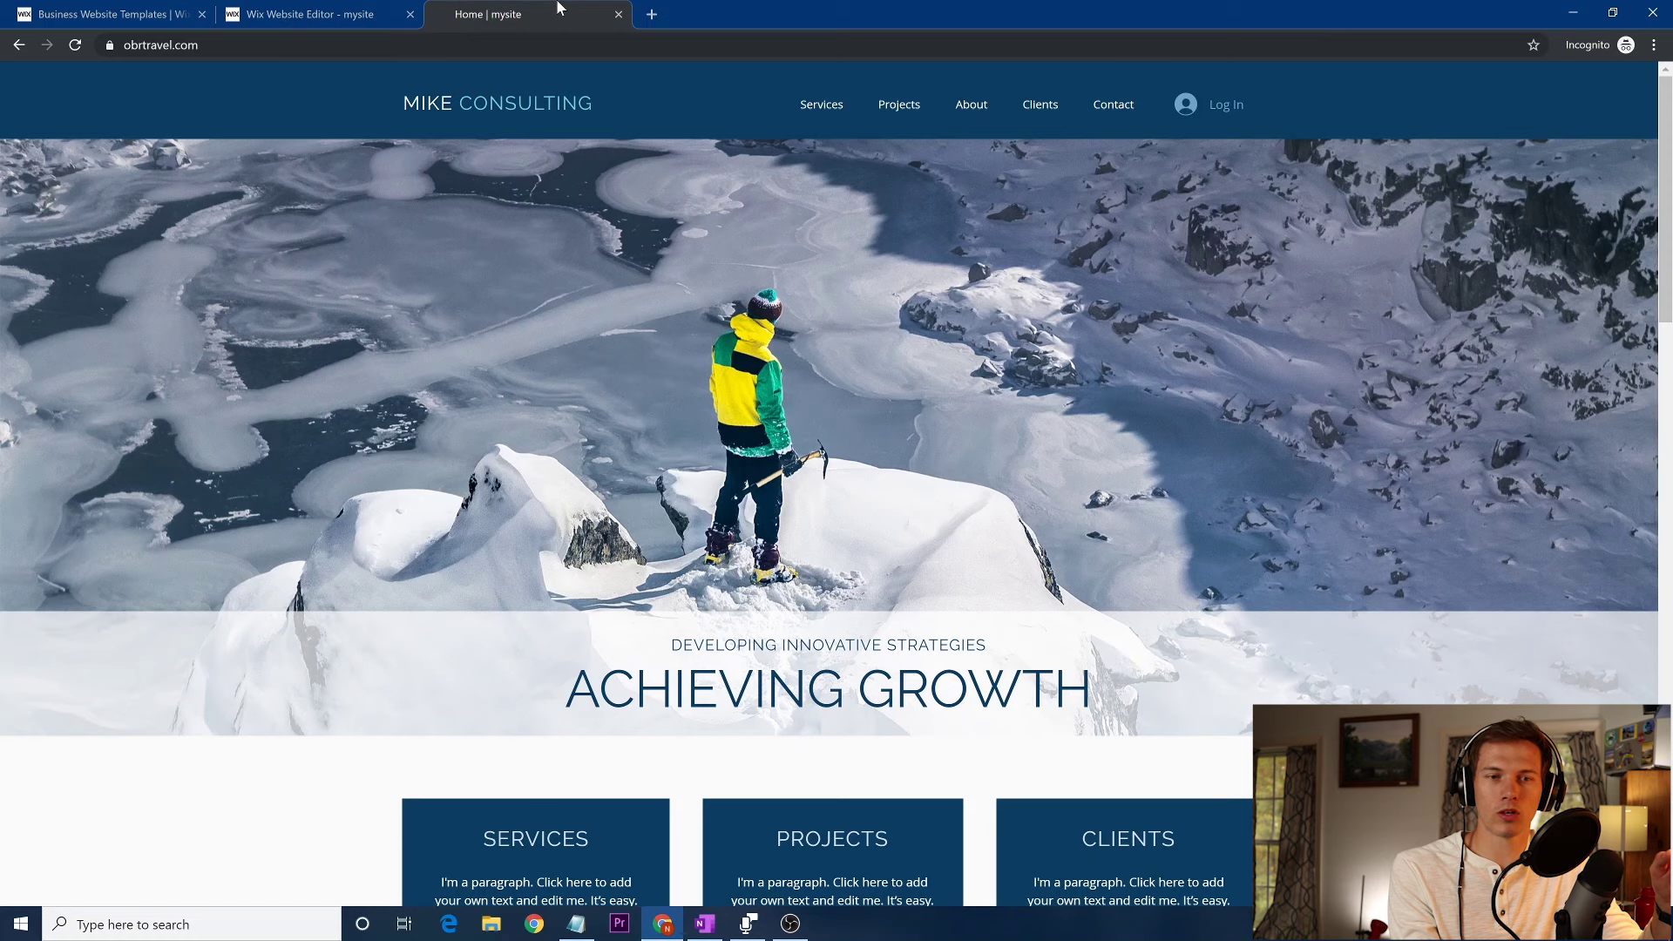
left_click(1114, 106)
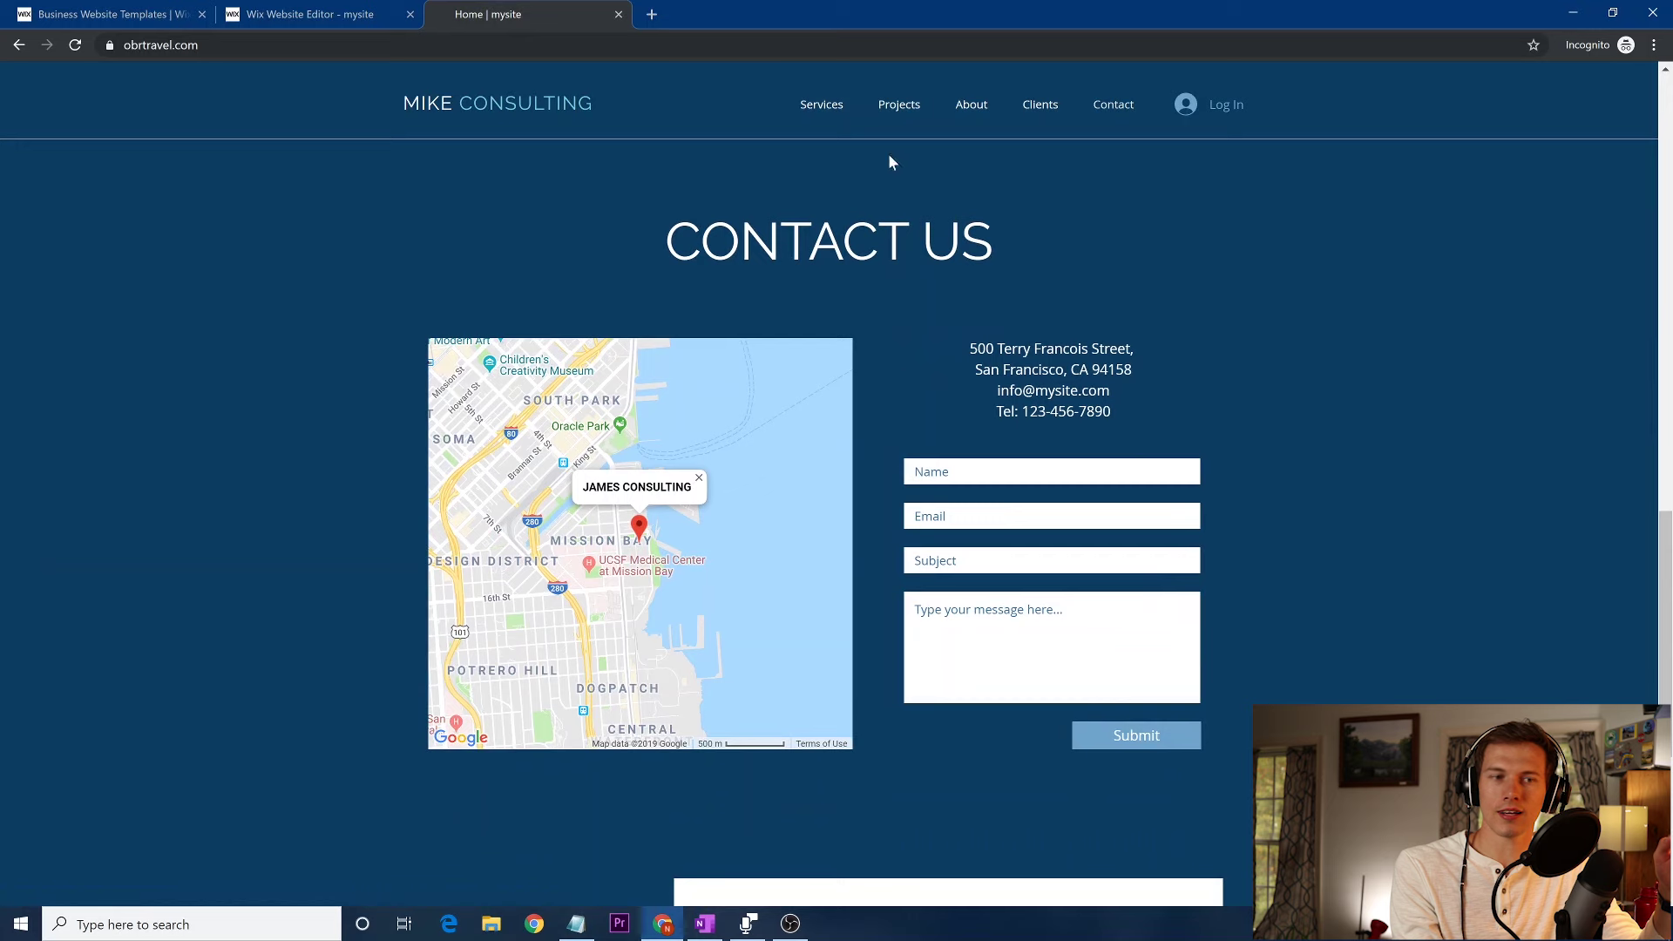
left_click(307, 13)
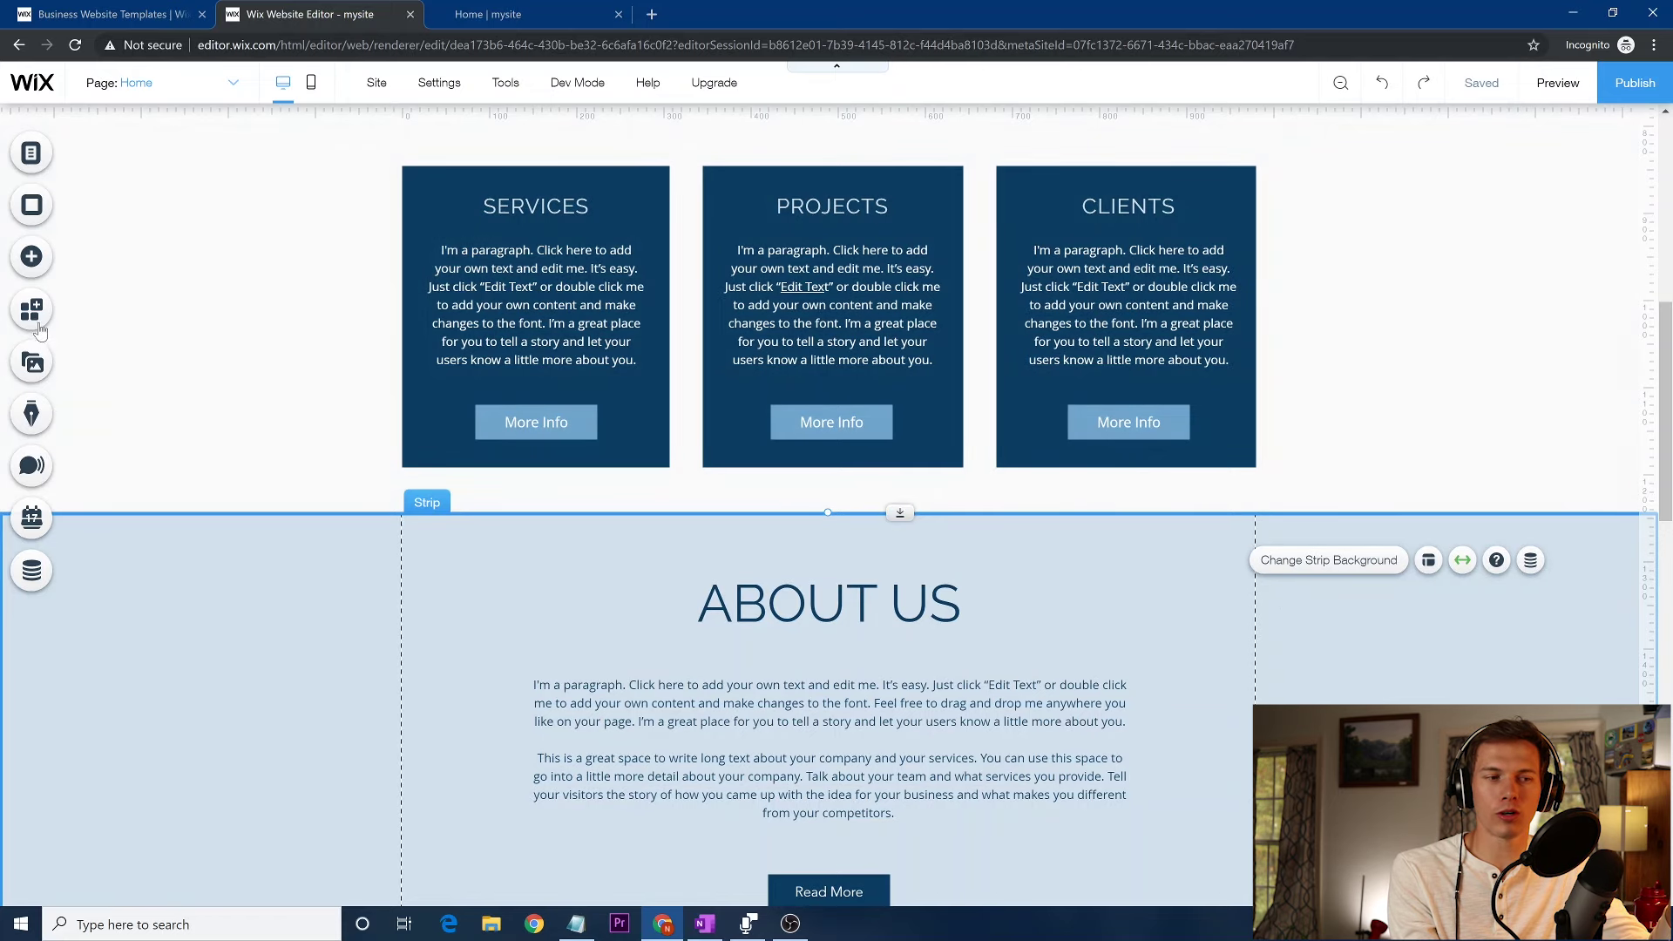
Browse the form, anchor, Wix Chat, events and anchor menu elements that can be added to the page
left_click(31, 261)
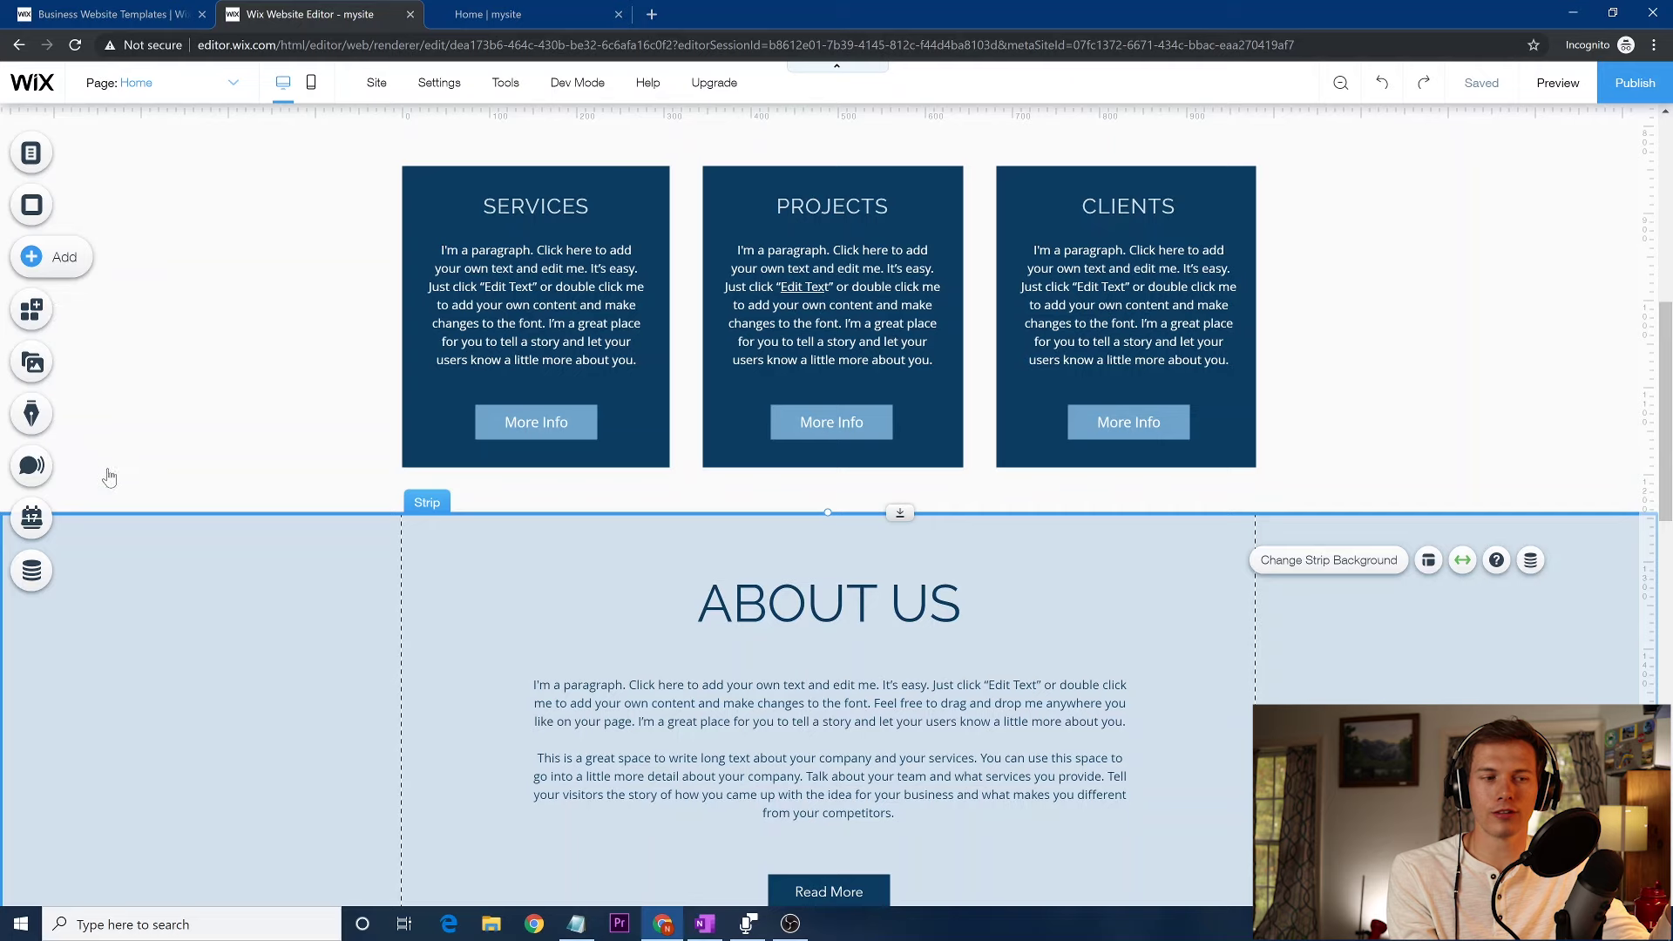
left_click(97, 547)
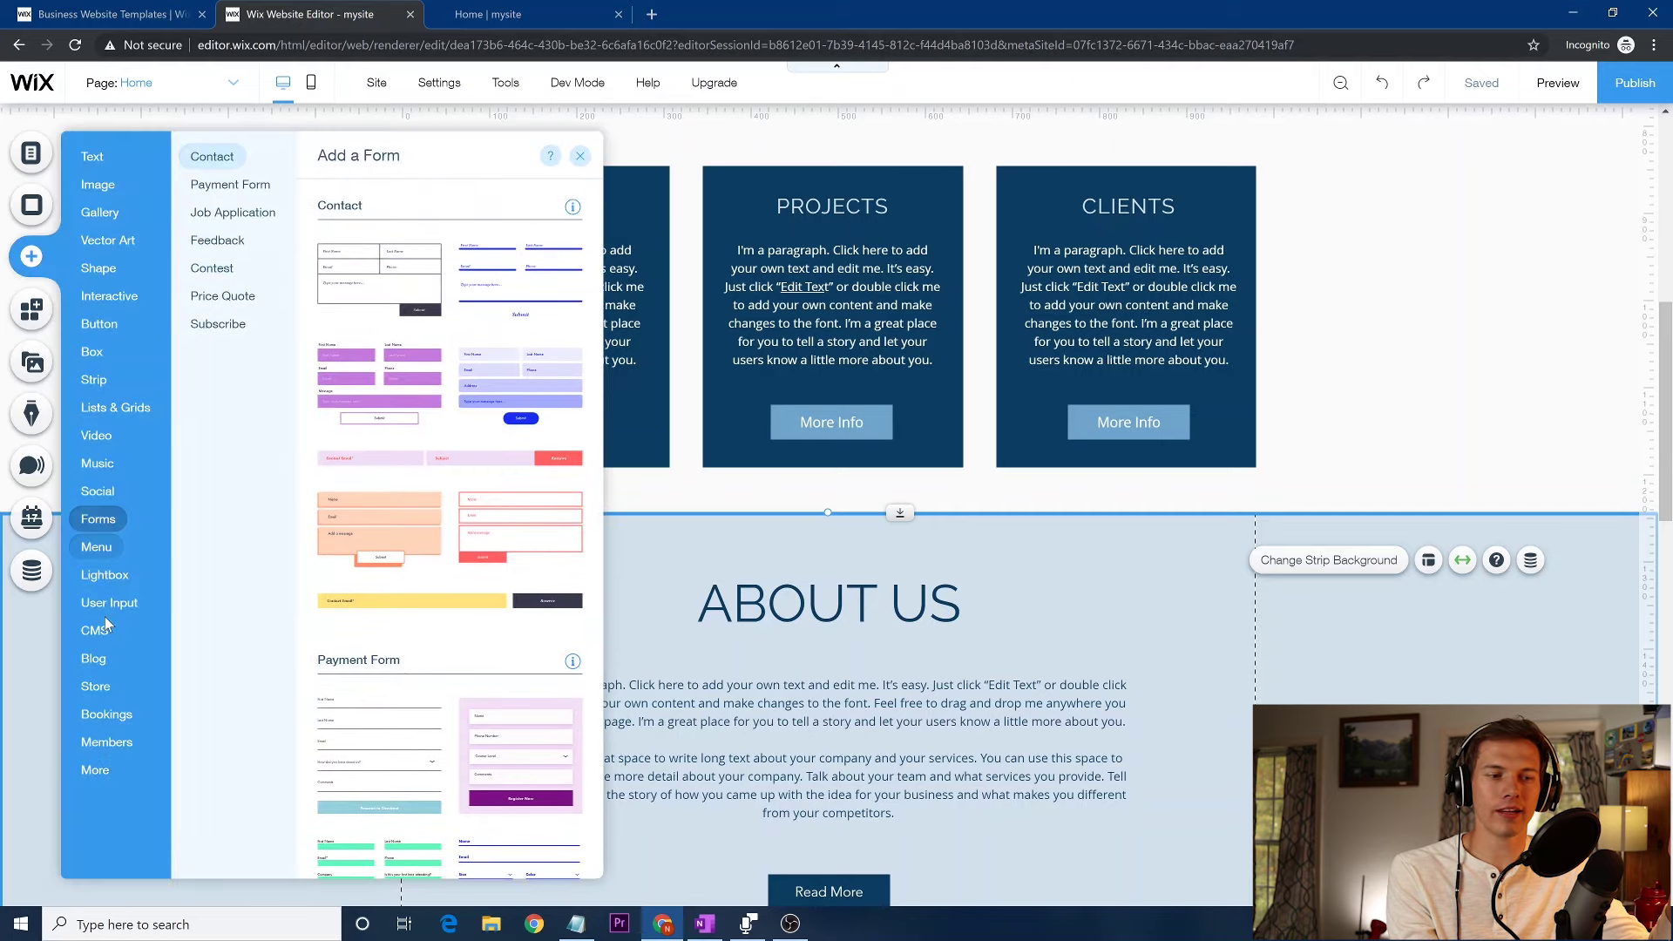
left_click(95, 770)
left_click(213, 268)
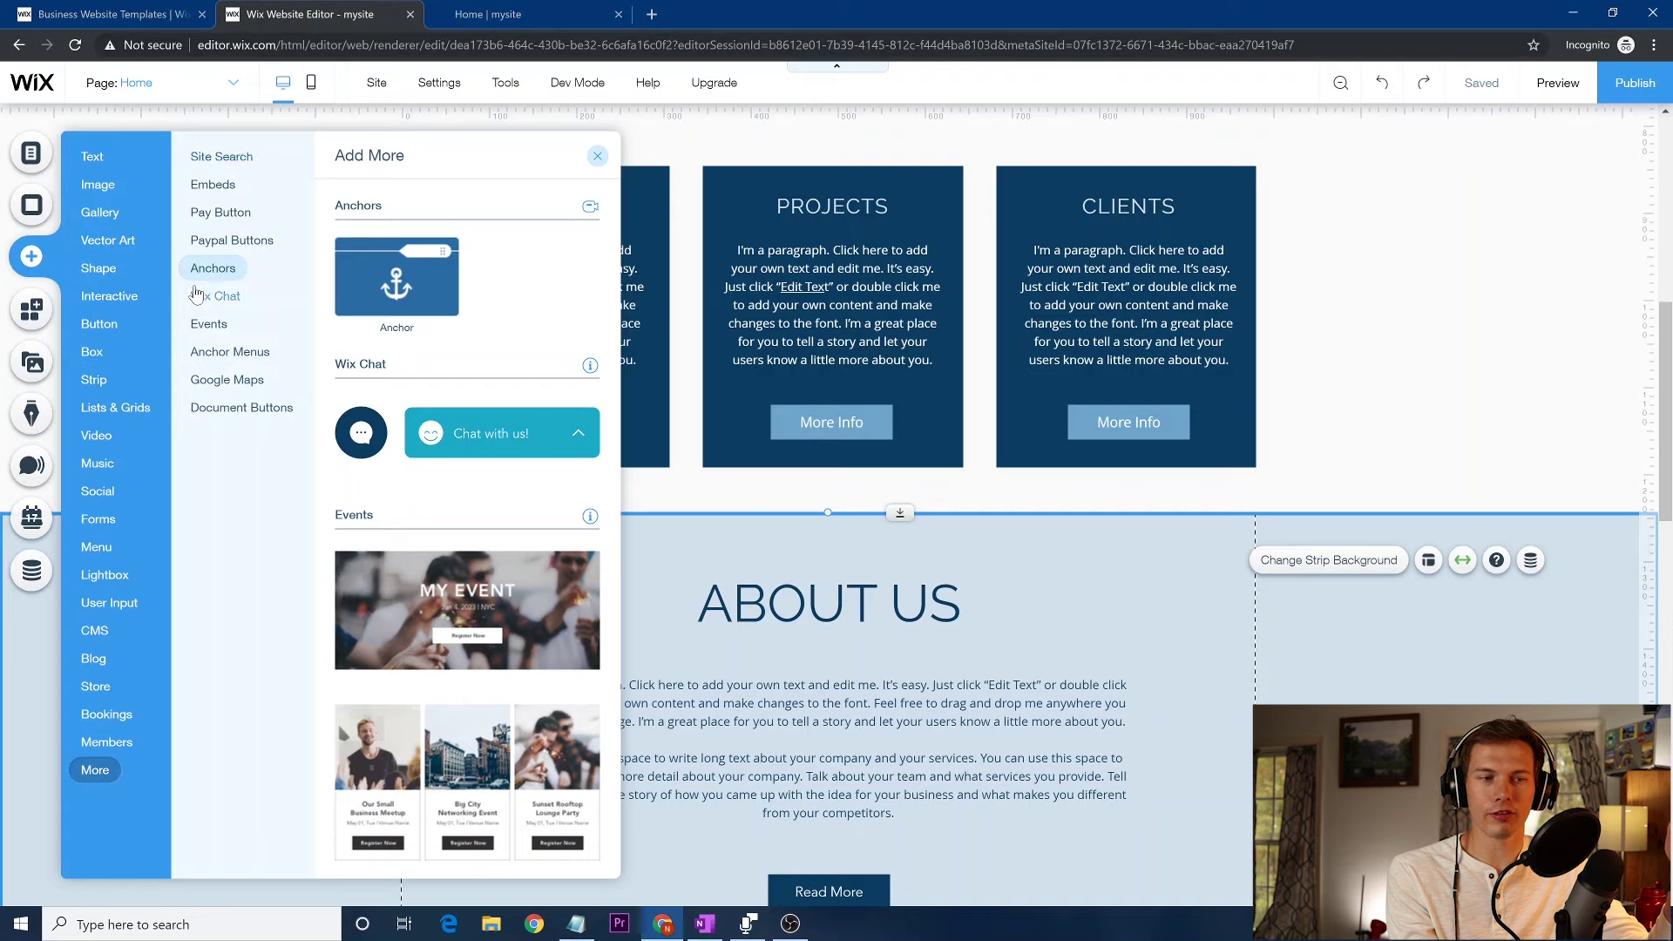
left_click(209, 296)
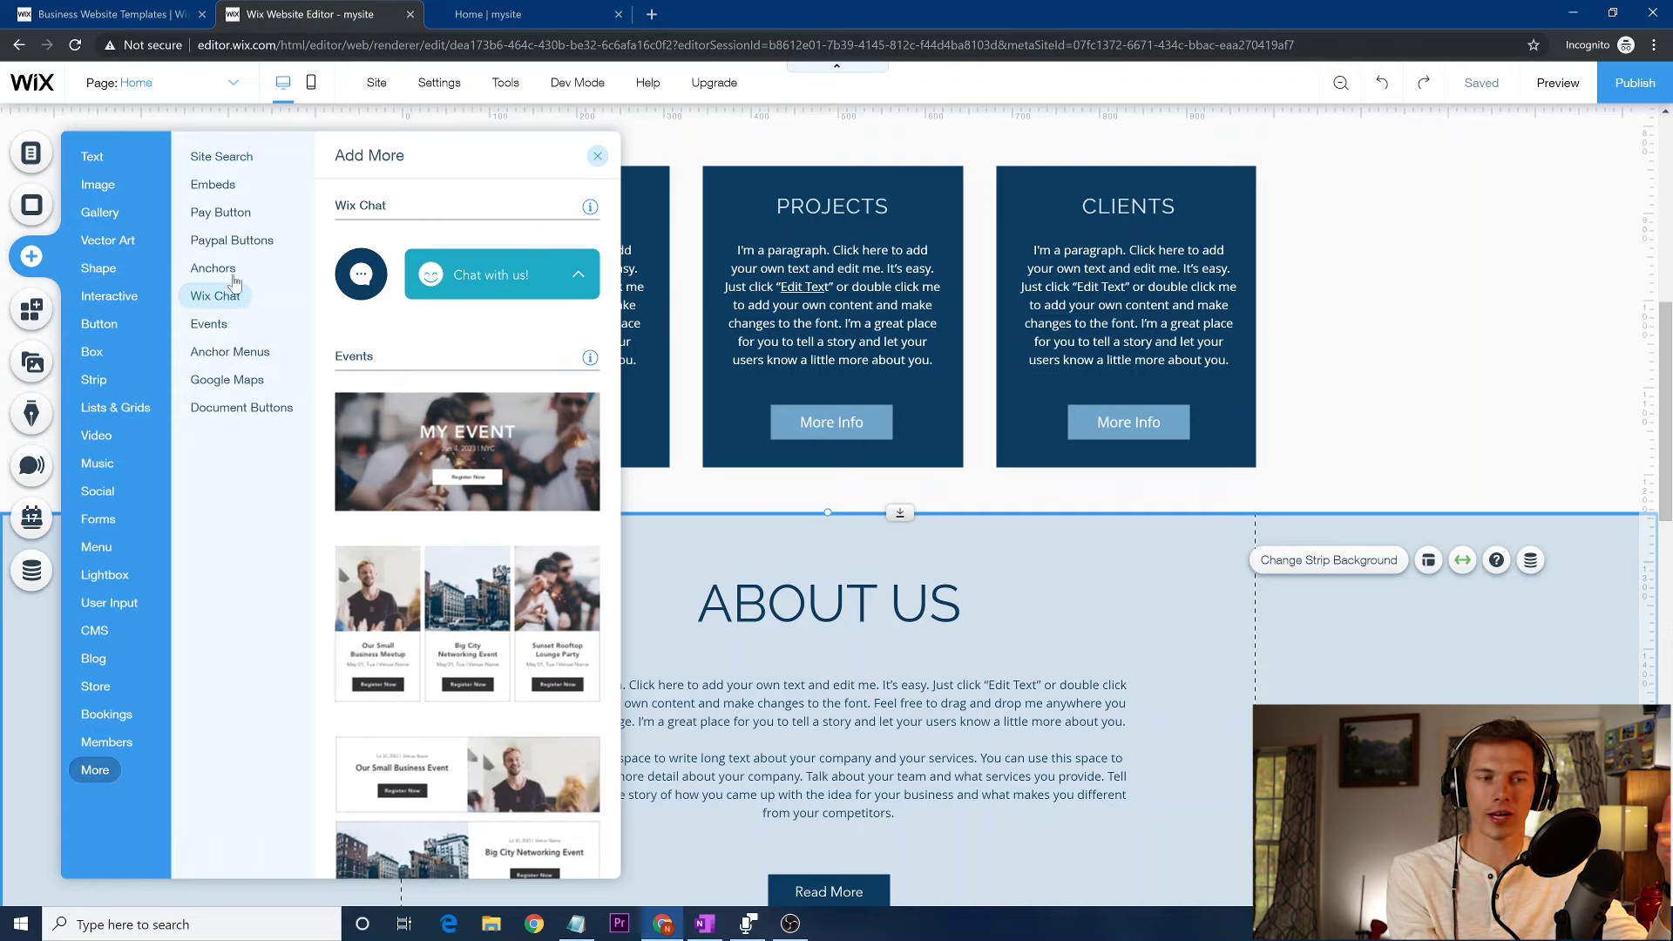
left_click(222, 272)
left_click(228, 326)
left_click(240, 350)
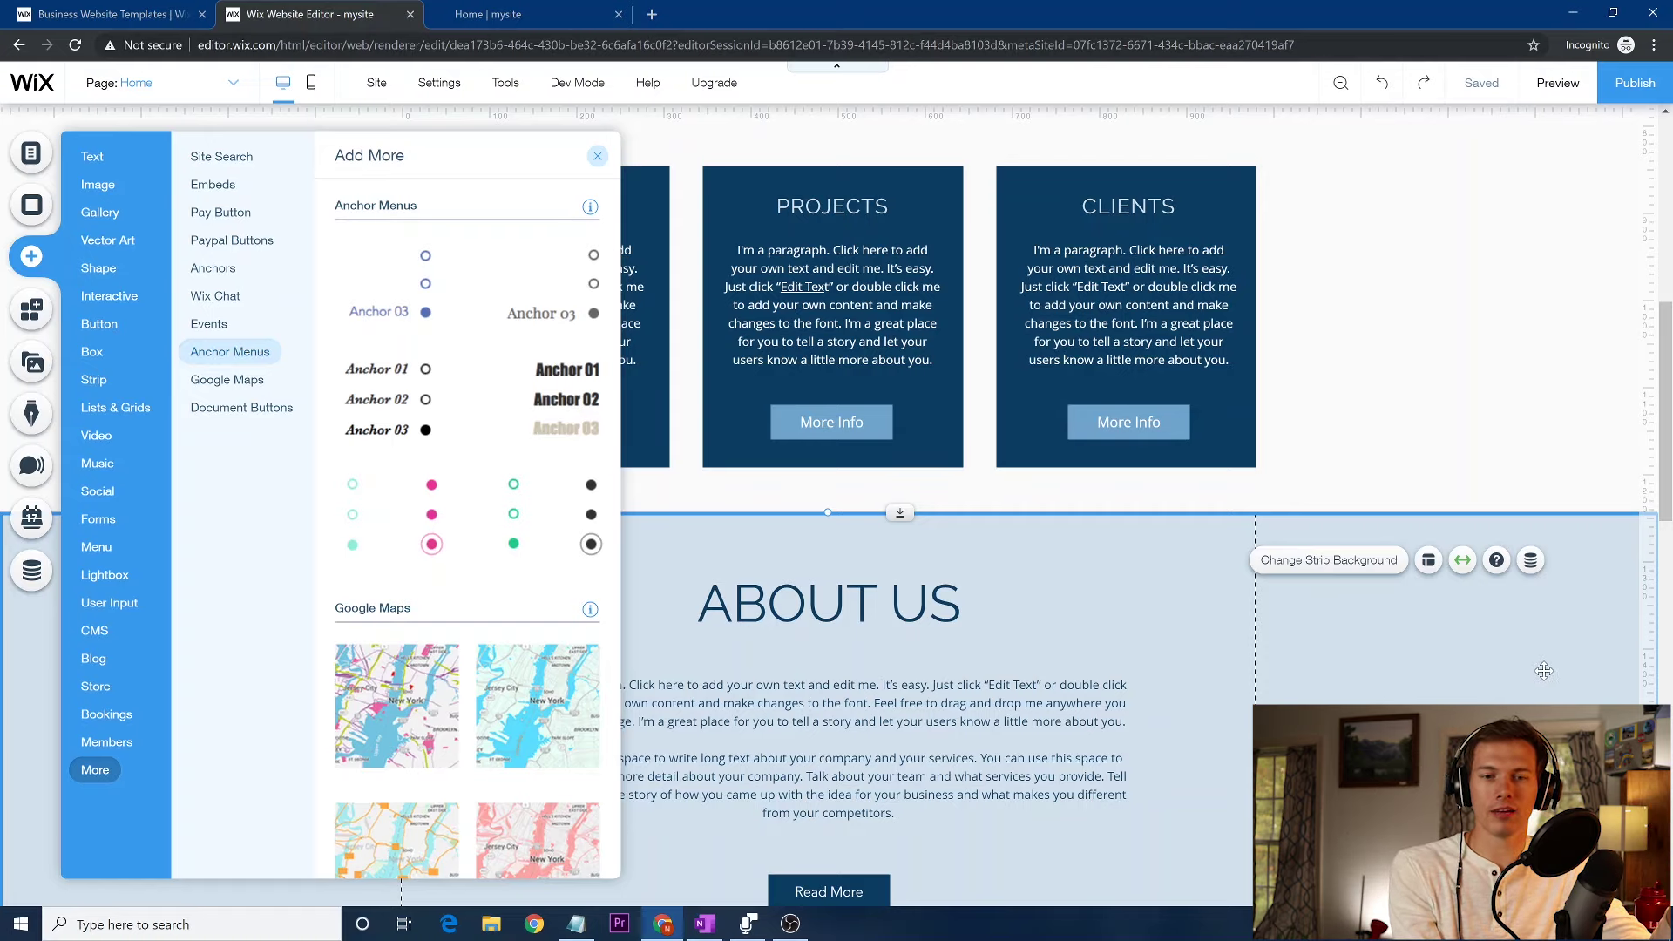
left_click(1557, 624)
Move the contact anchor slightly below the upper edge of the Contact Us section
scroll(1544, 672, "down", 9)
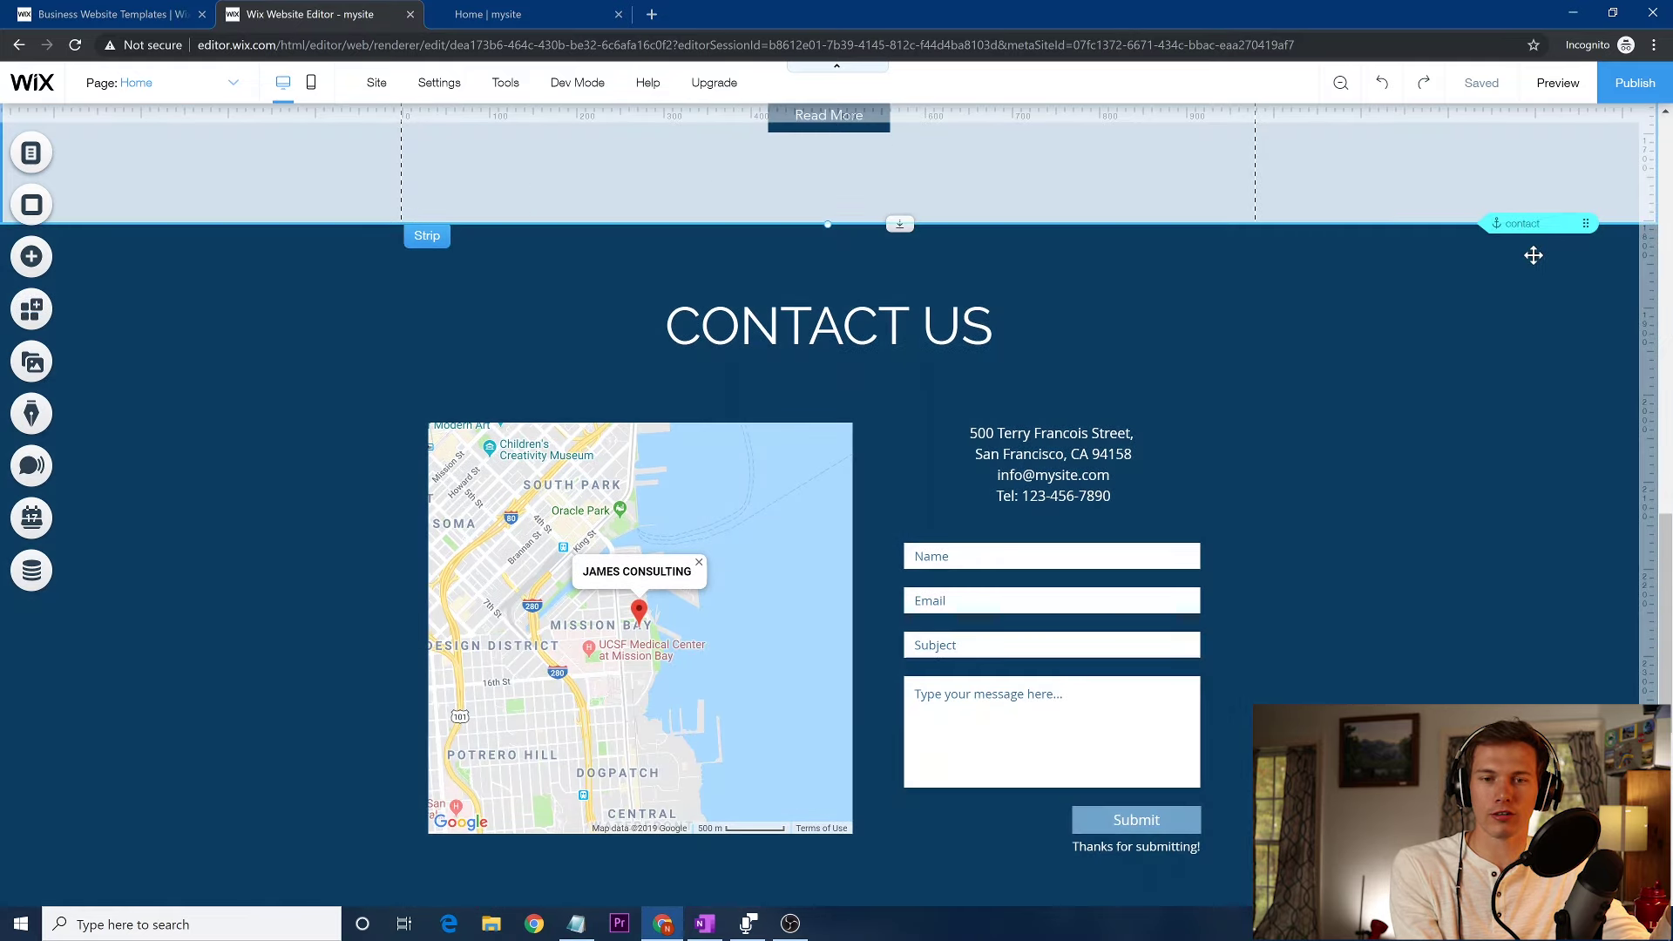
left_click(1533, 255)
left_click_drag(1532, 262, 1539, 282)
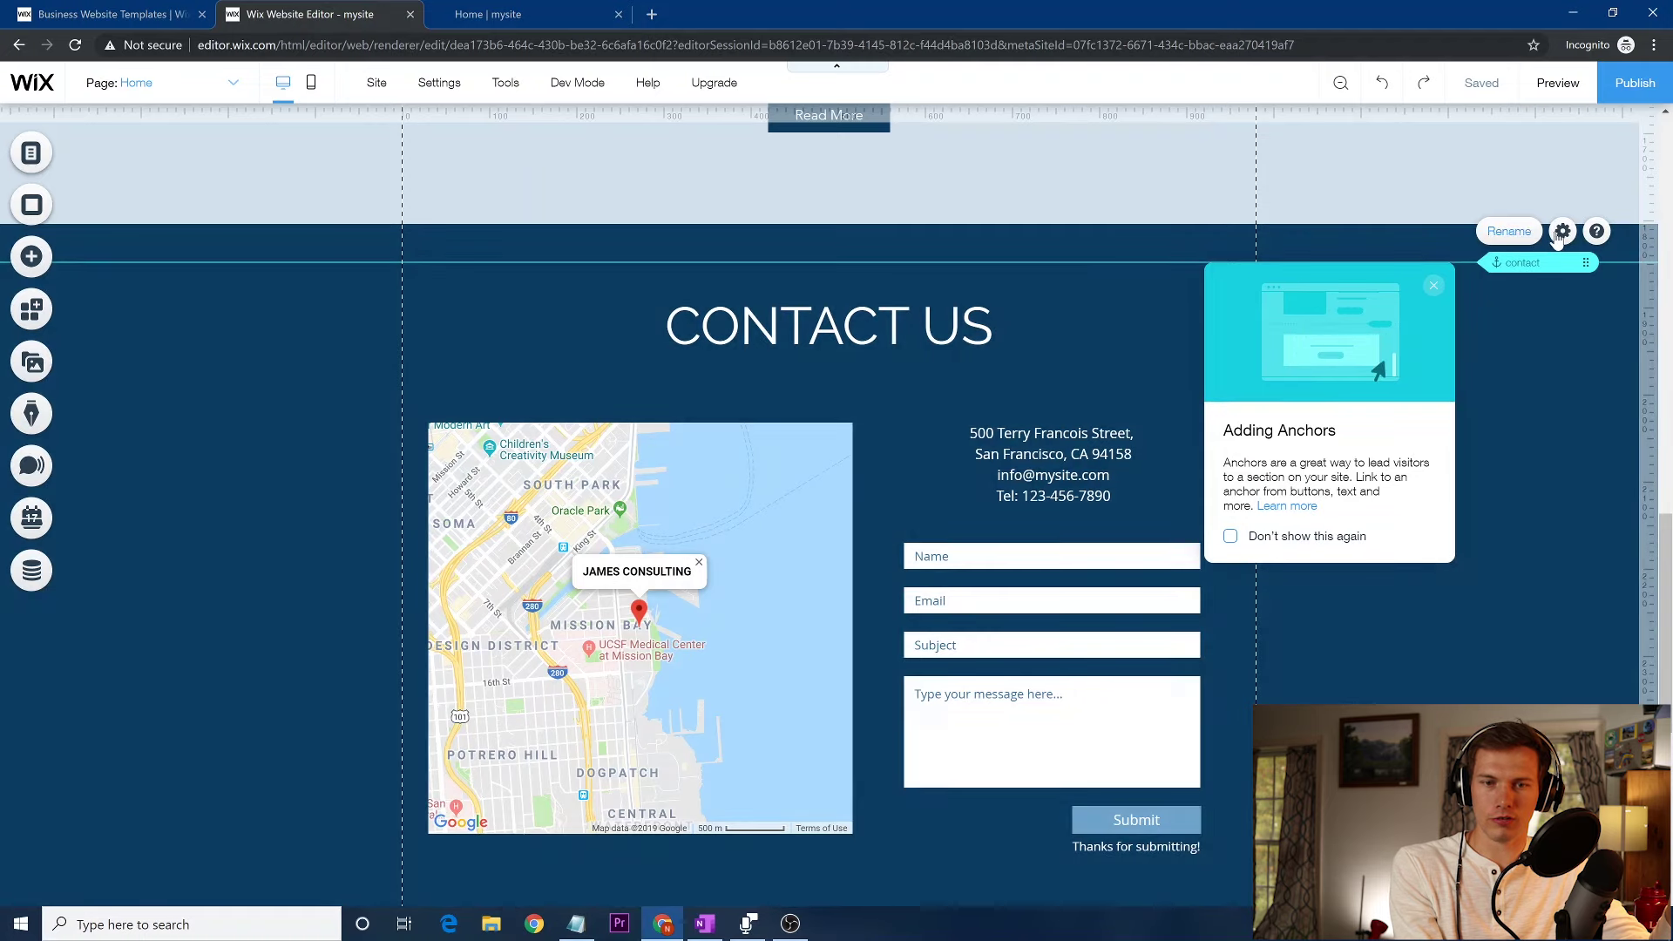
left_click(1562, 231)
left_click_drag(1520, 268, 1518, 254)
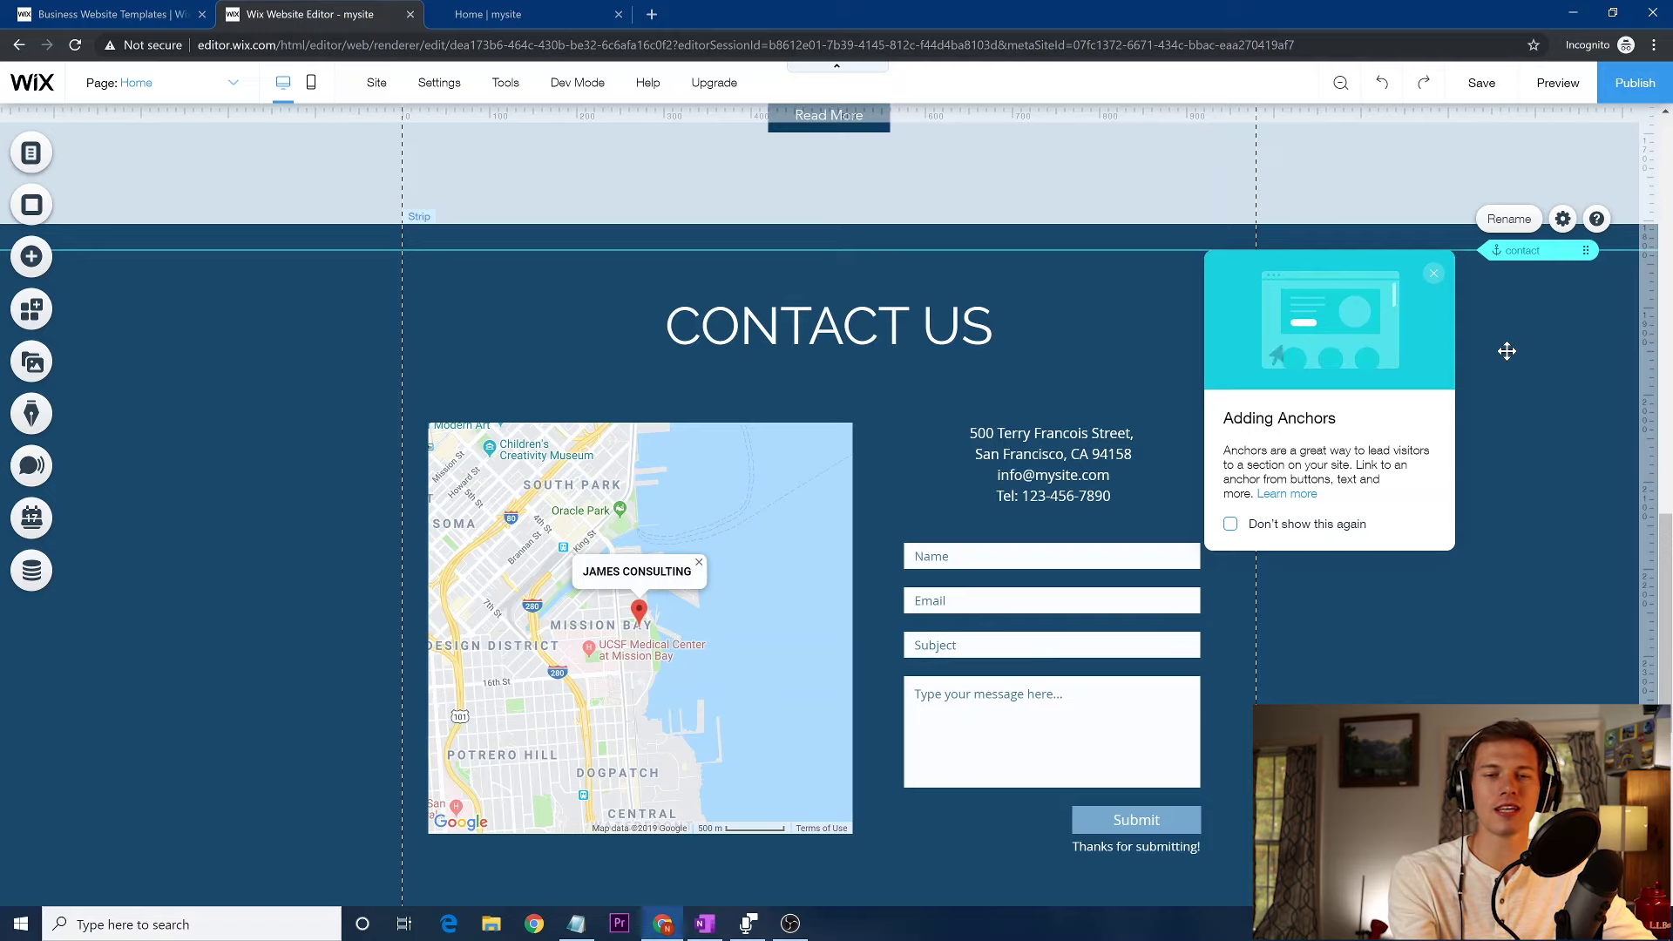
key("Escape")
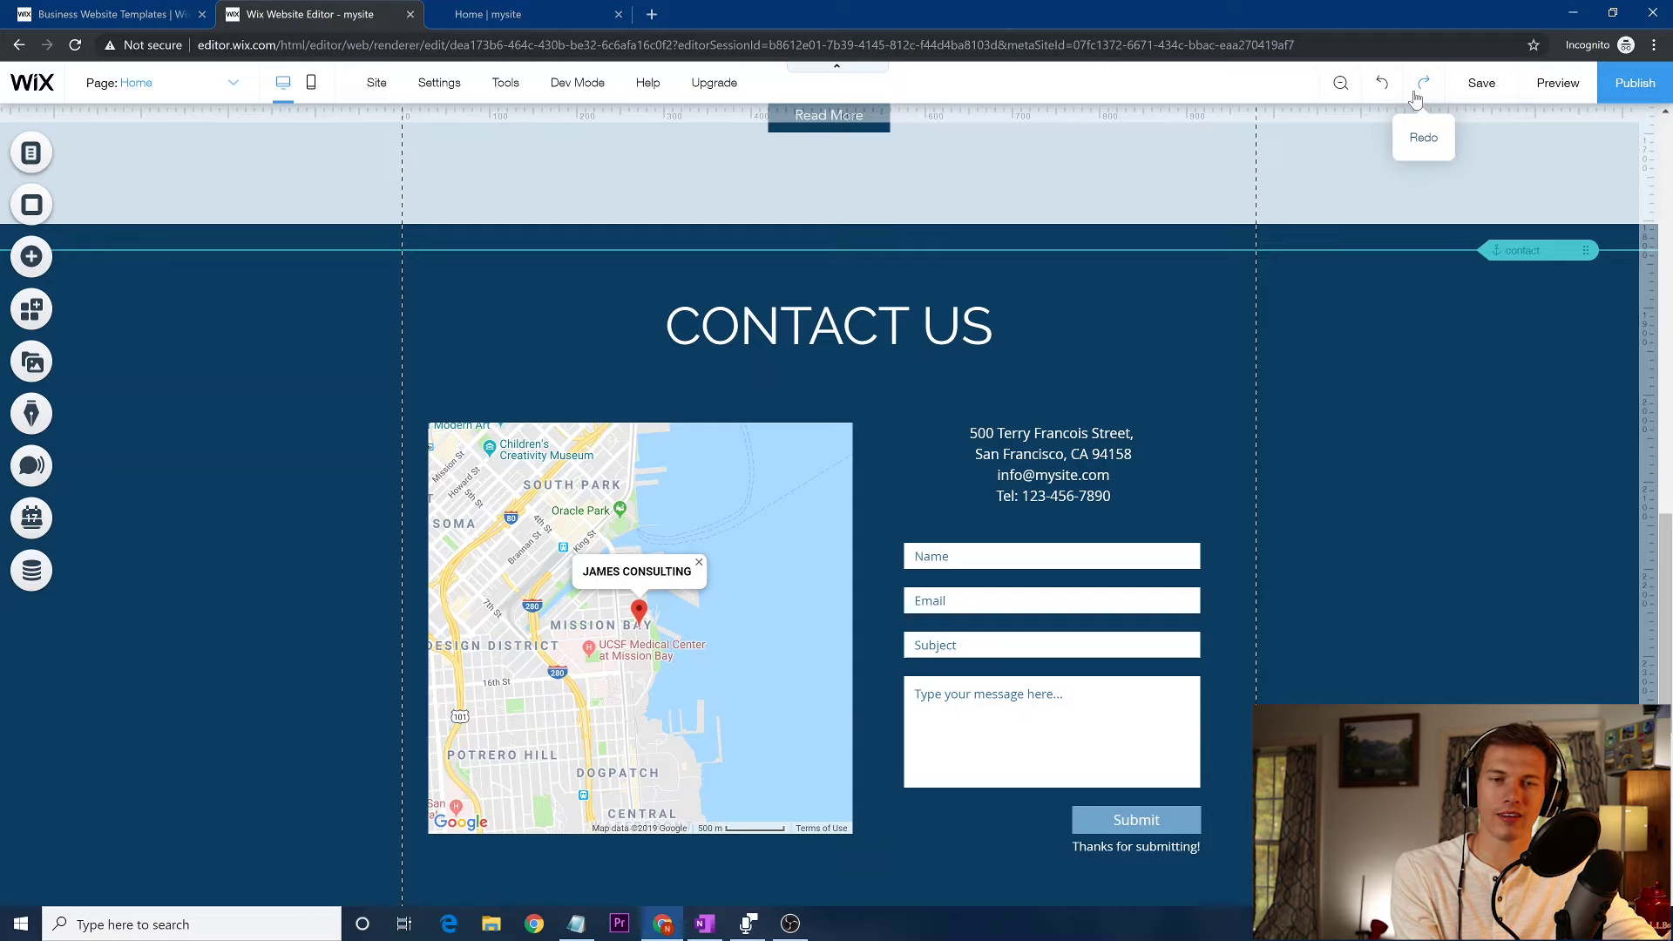
View the whole home page in zoom-out mode, check the section controls, and return to normal editing view
left_click(1339, 83)
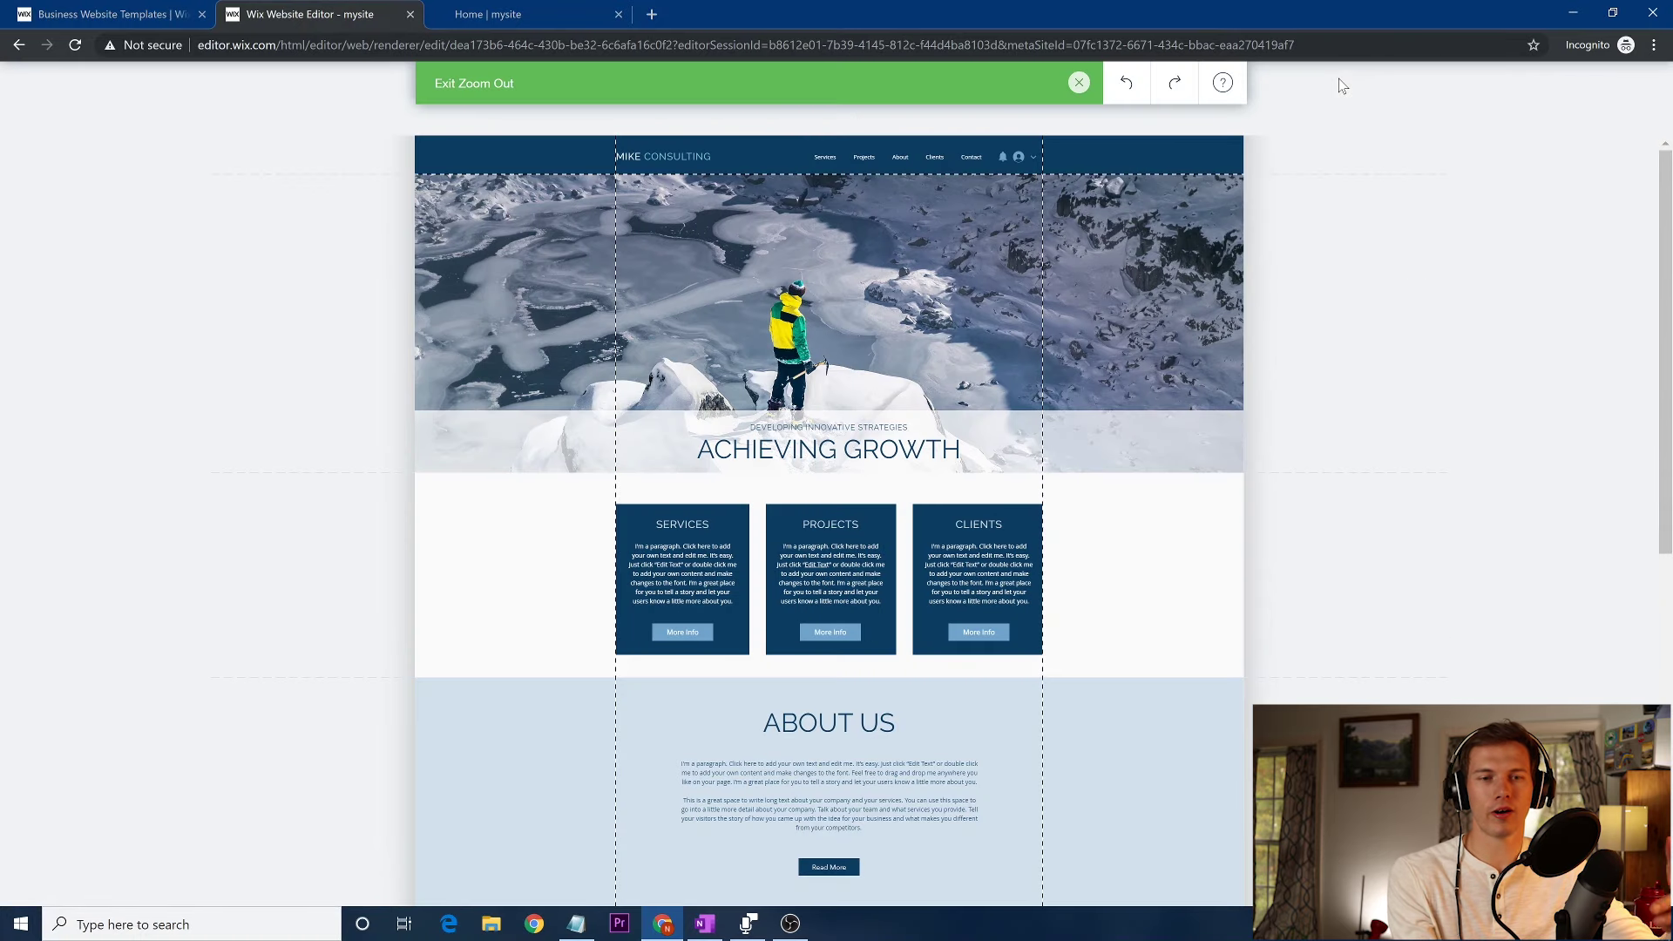
mouse_move(1413, 410)
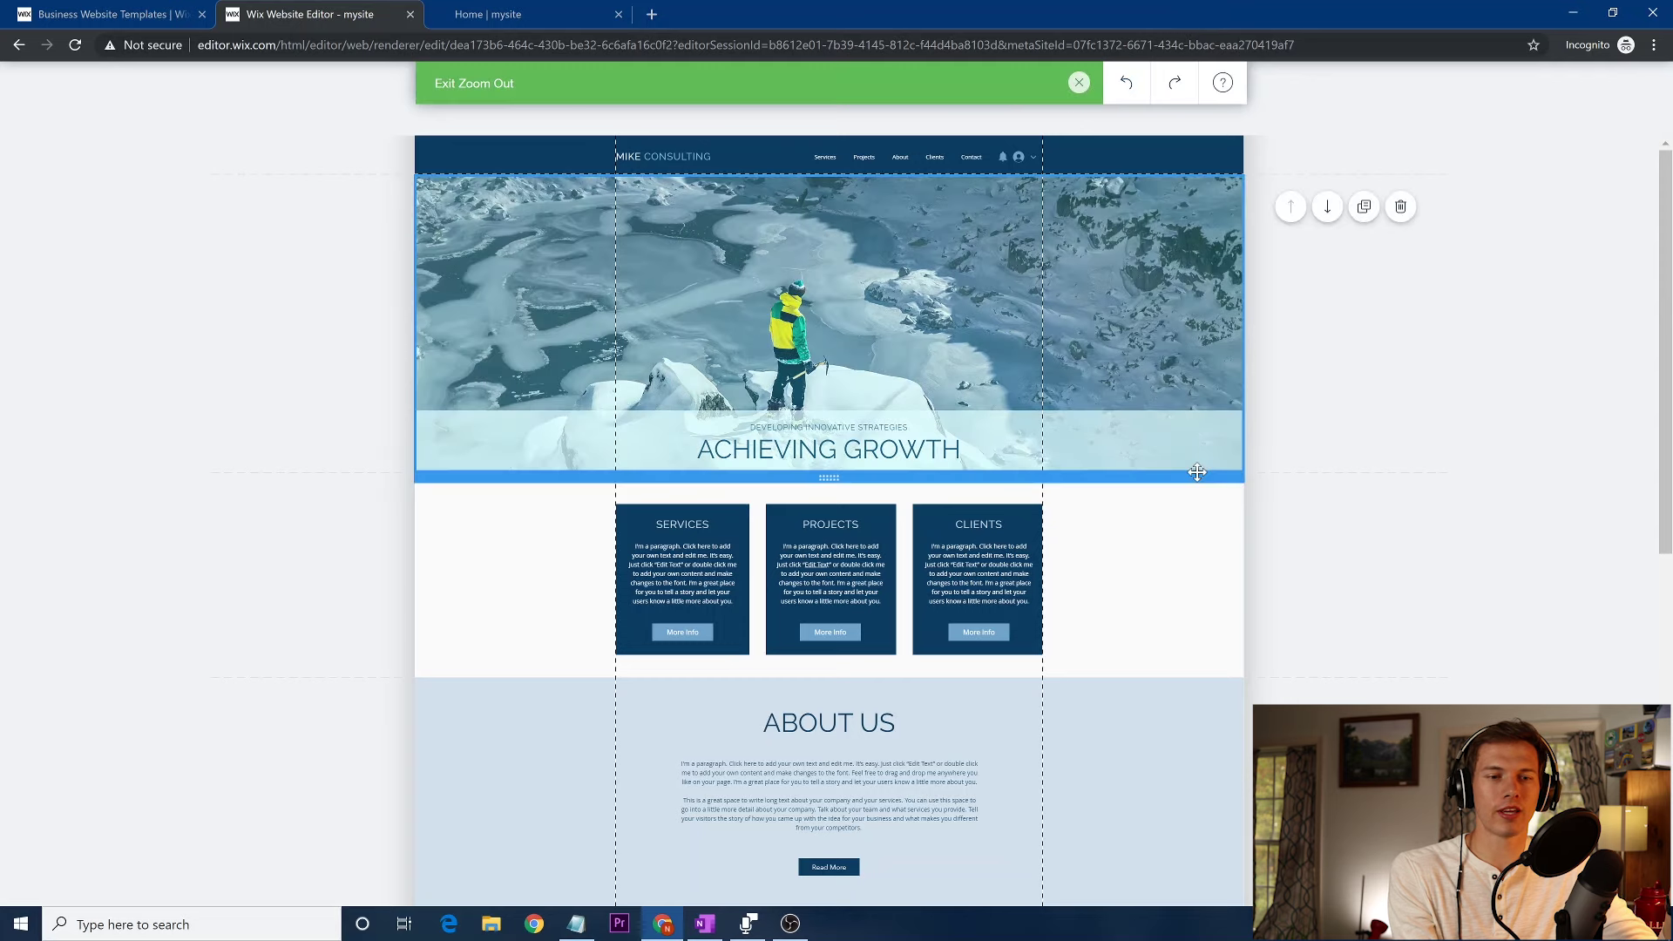
scroll(1195, 472, "down", 7)
scroll(1195, 472, "up", 8)
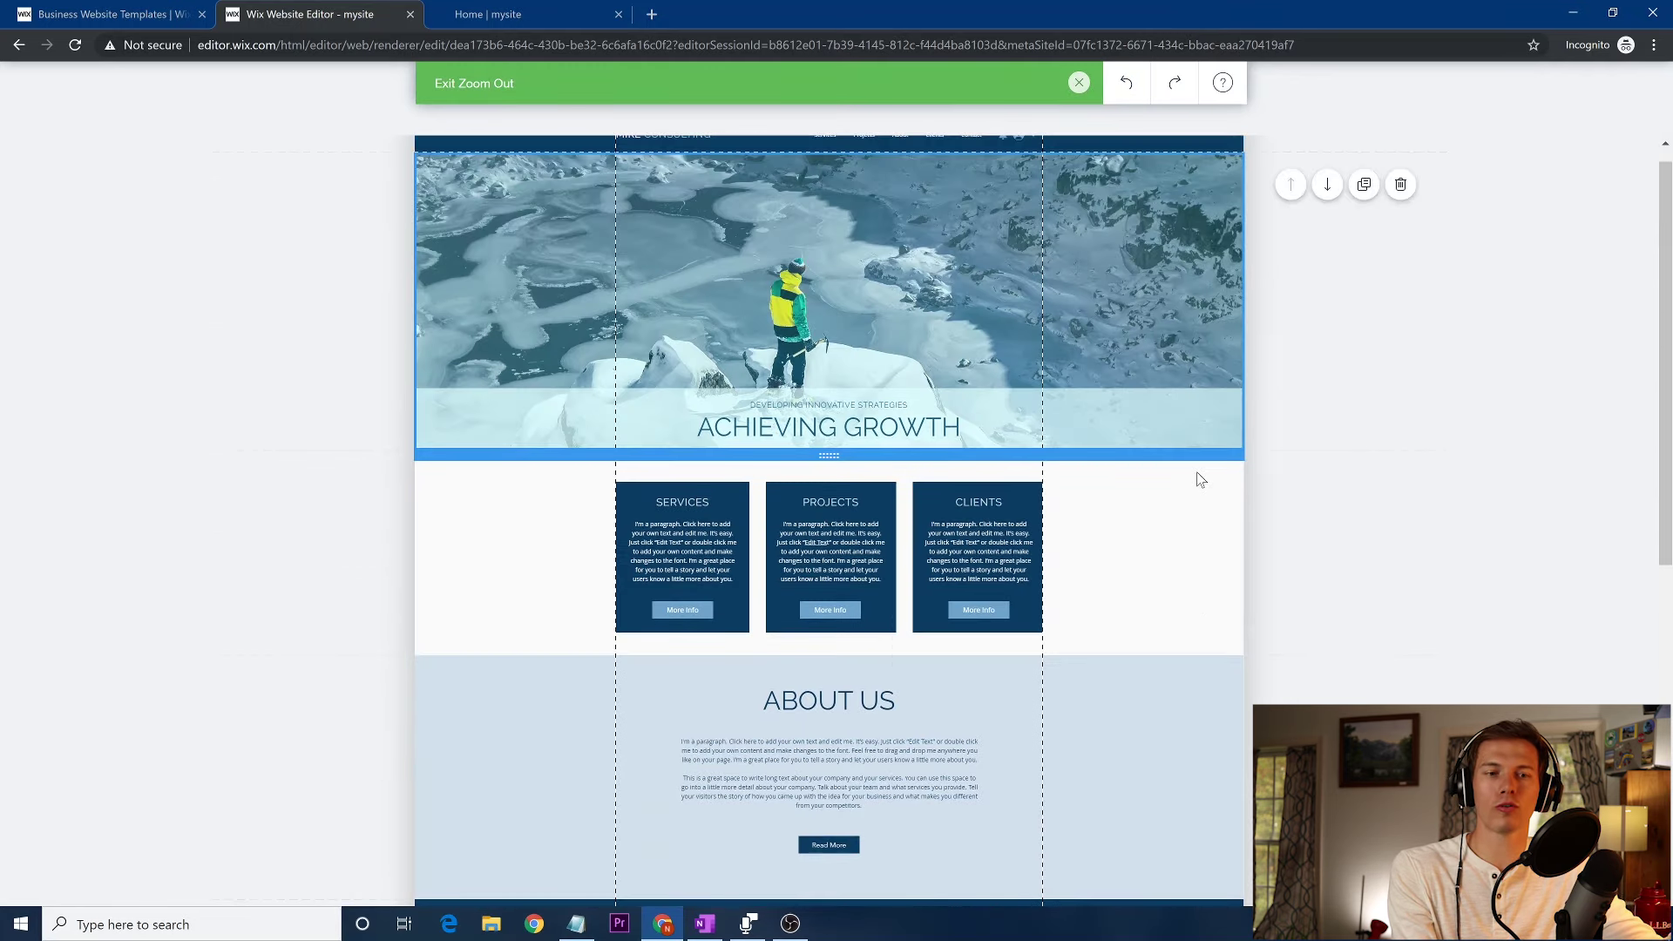
left_click(1079, 84)
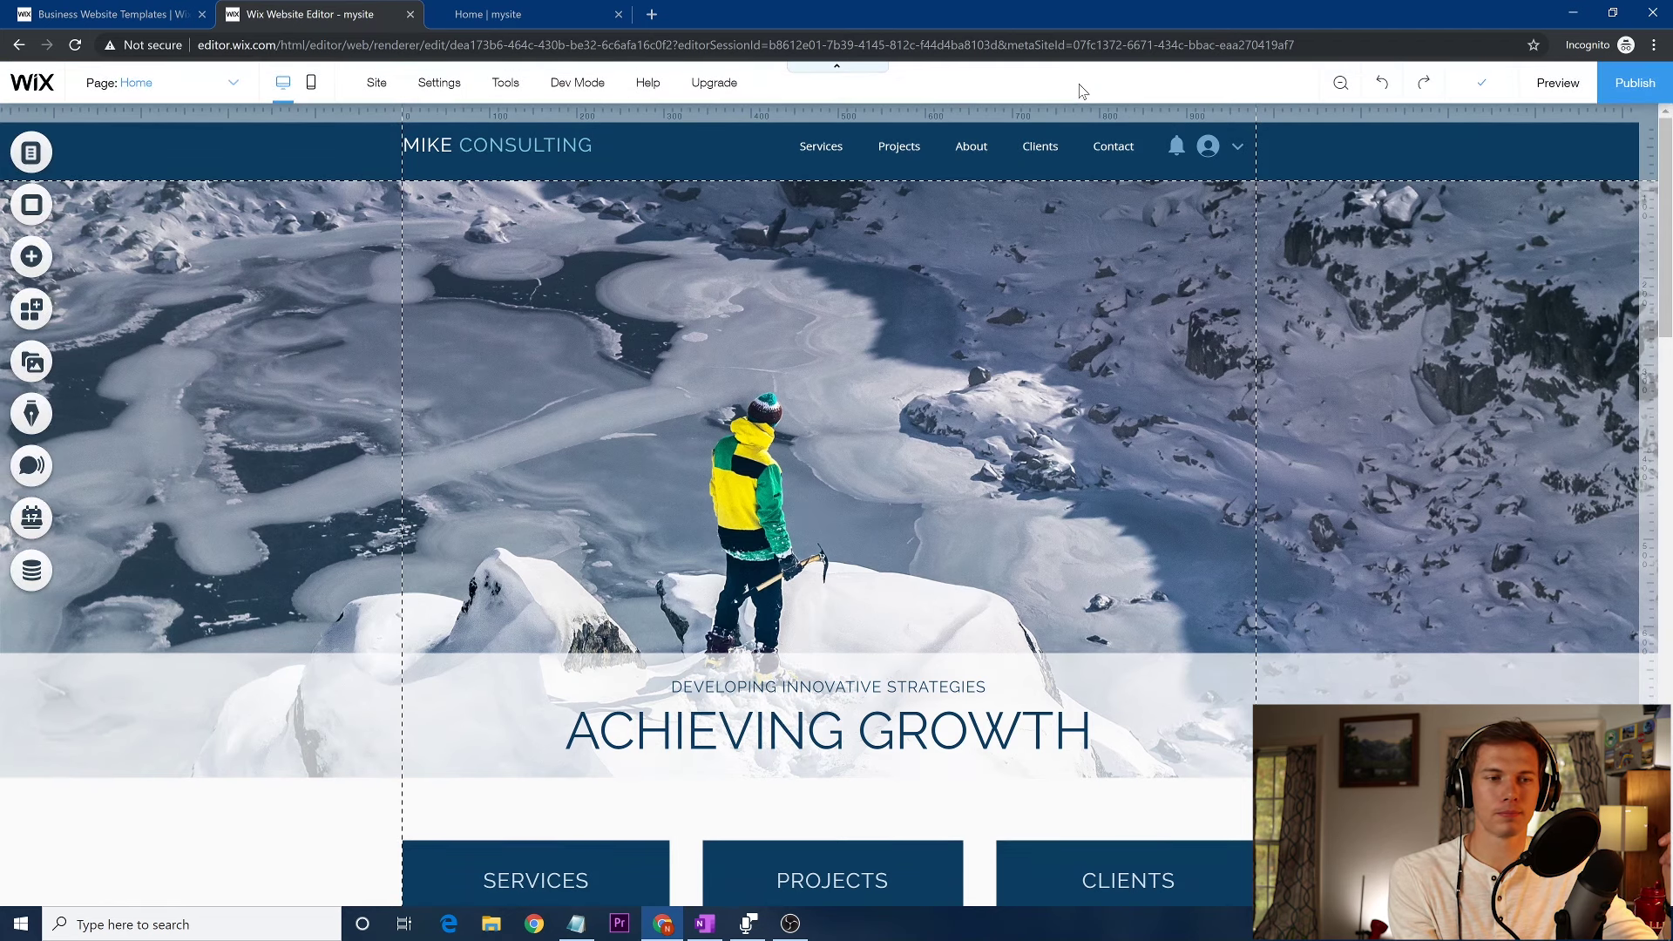
Switch to the Services page, look over its bookable services, and view the site menu's list of pages
left_click(820, 146)
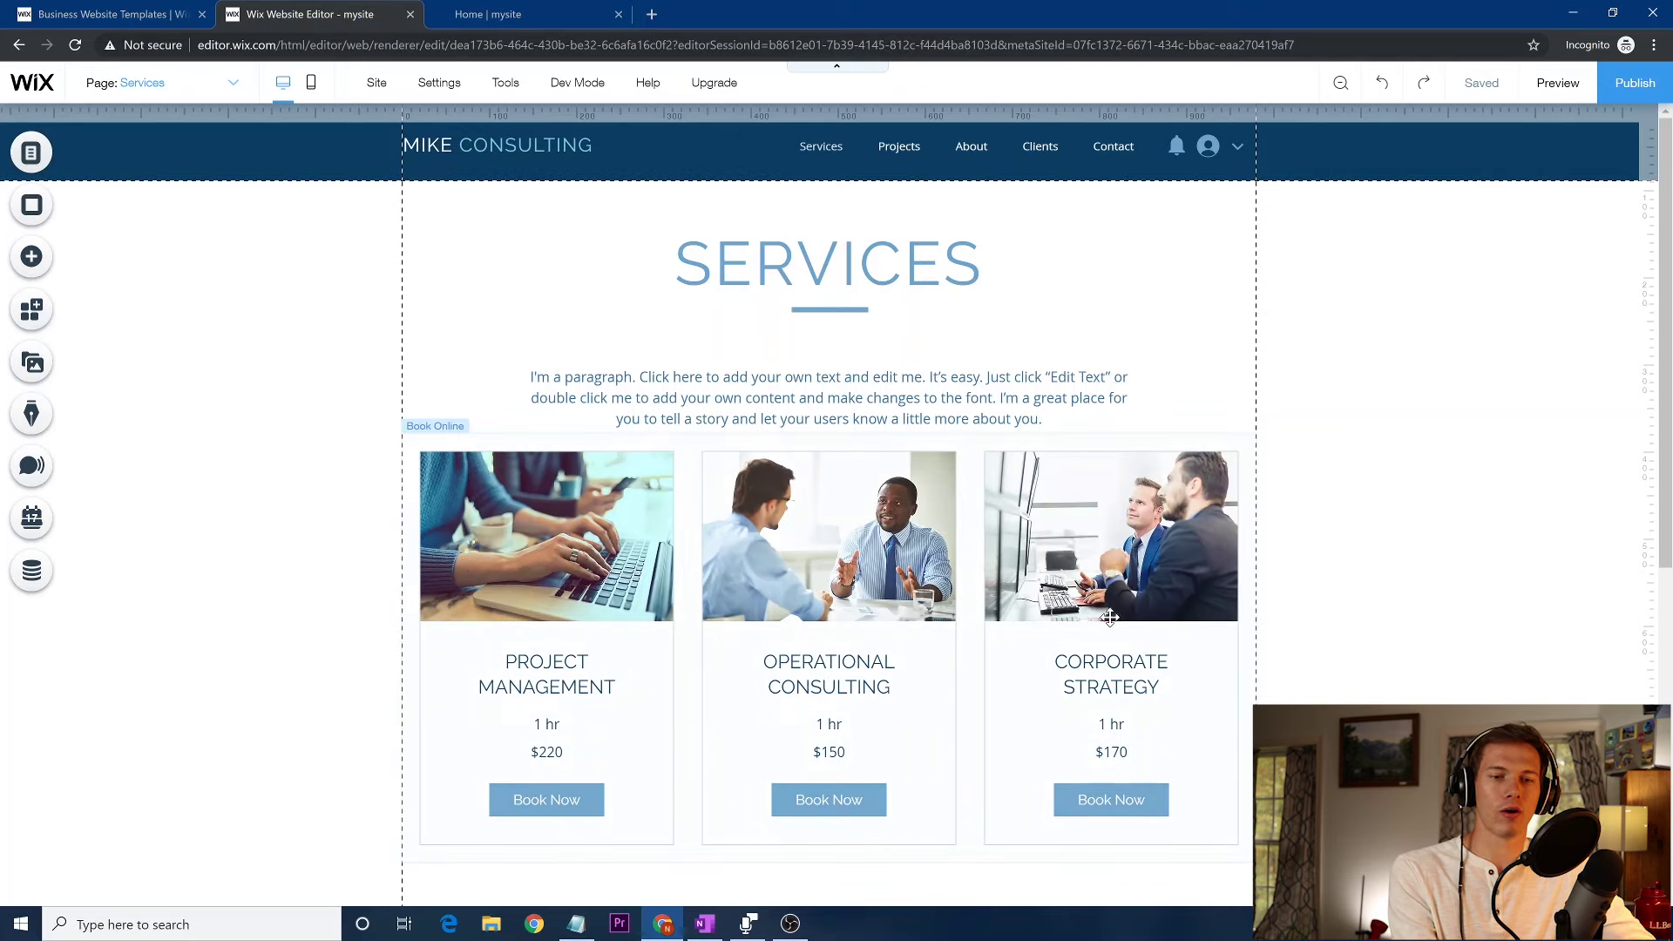
scroll(1364, 673, "down", 1)
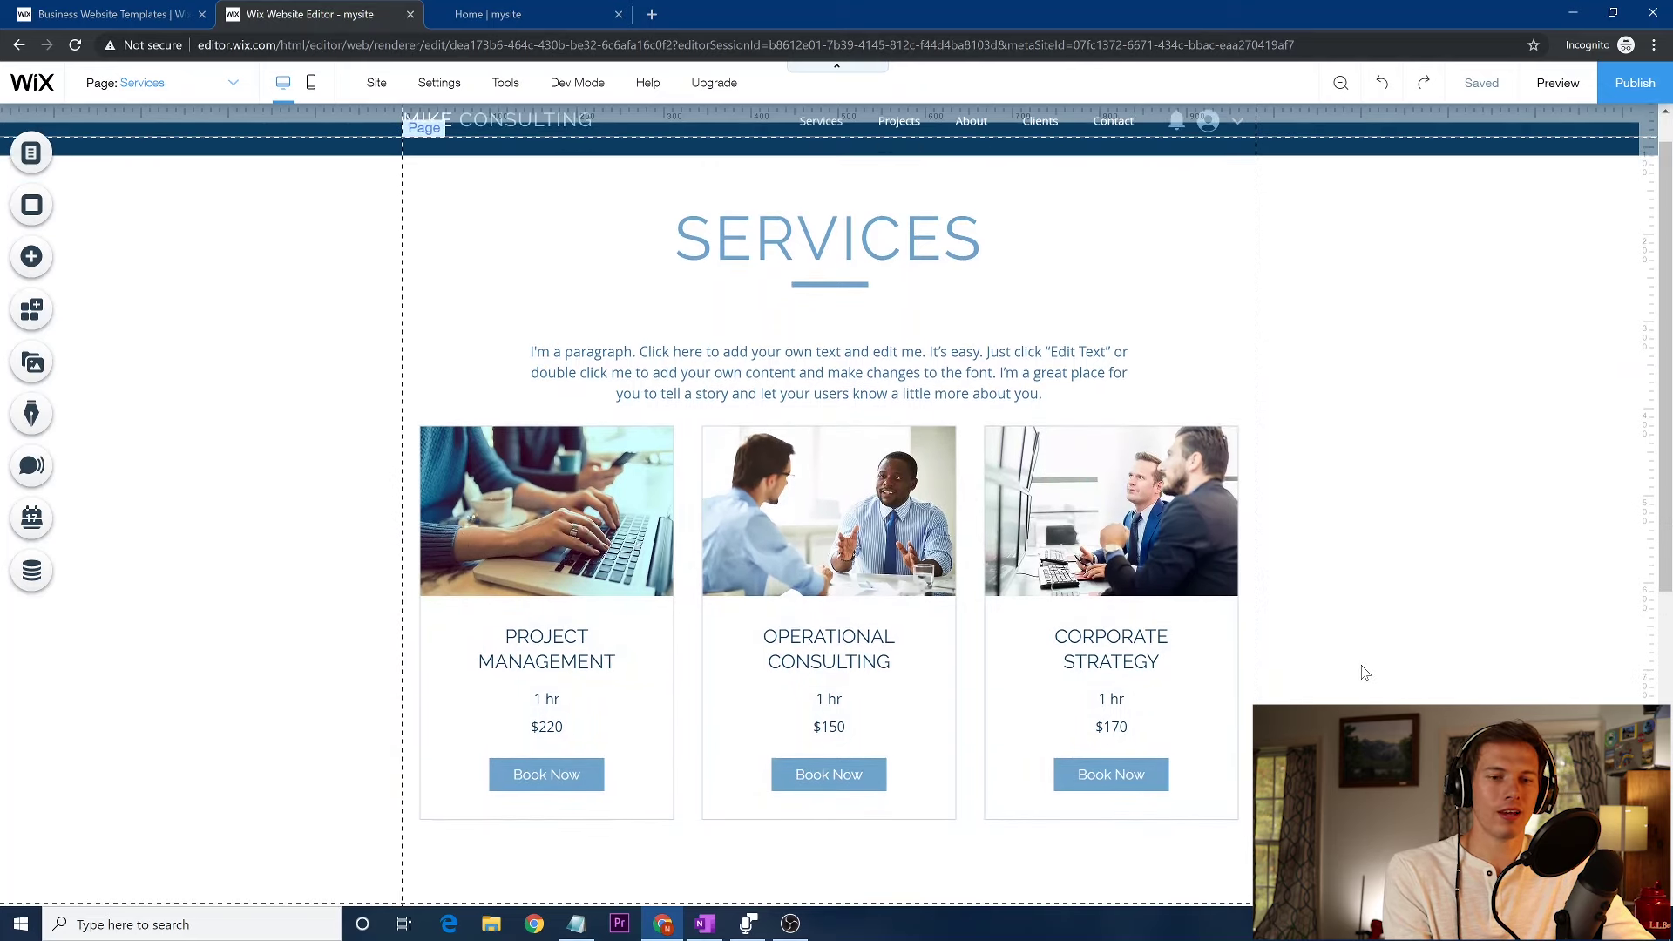
scroll(1364, 672, "down", 2)
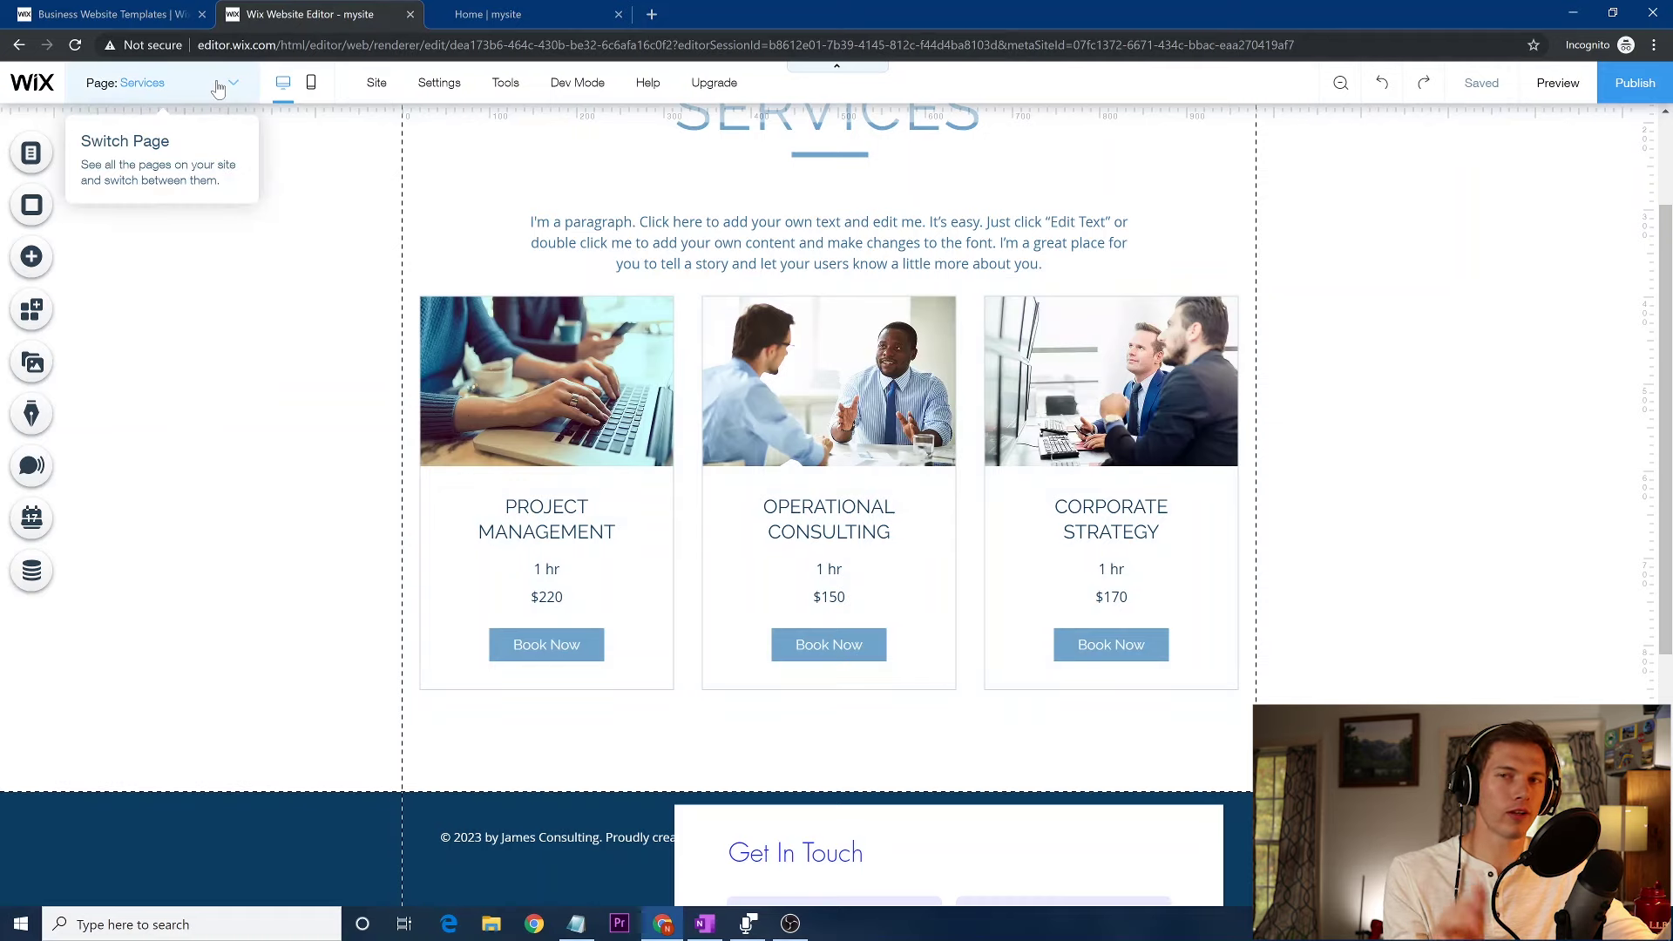
left_click(35, 160)
left_click(122, 165)
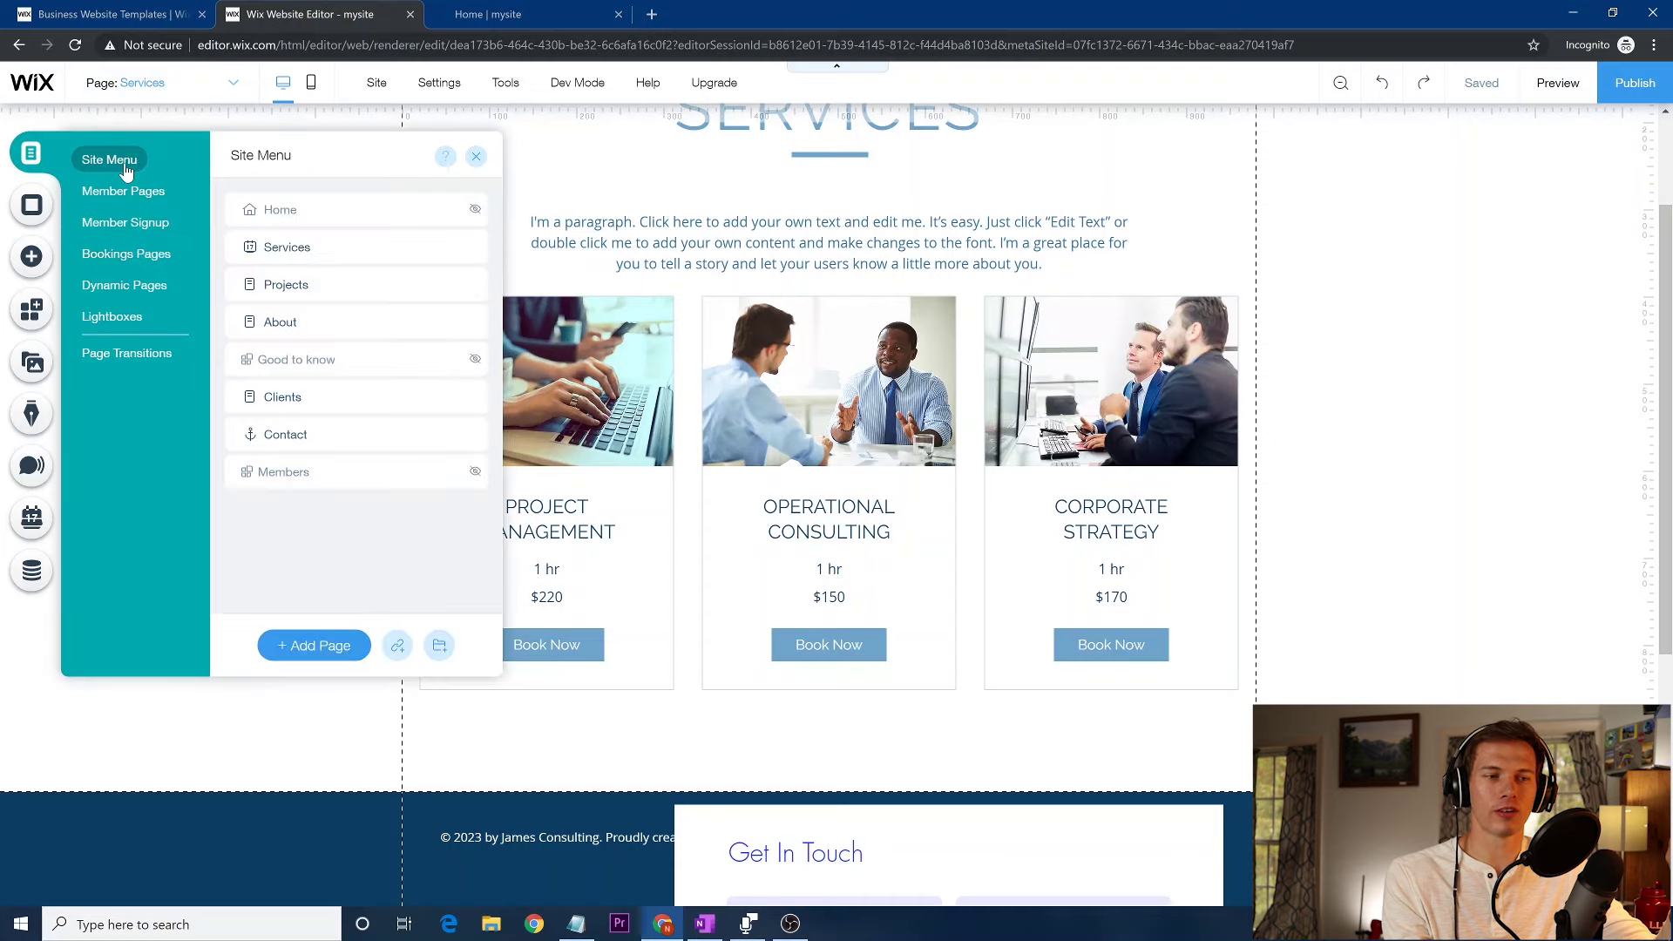
Review the Google SEO settings of the Services page, including its title, description, URL and search visibility
mouse_move(471, 251)
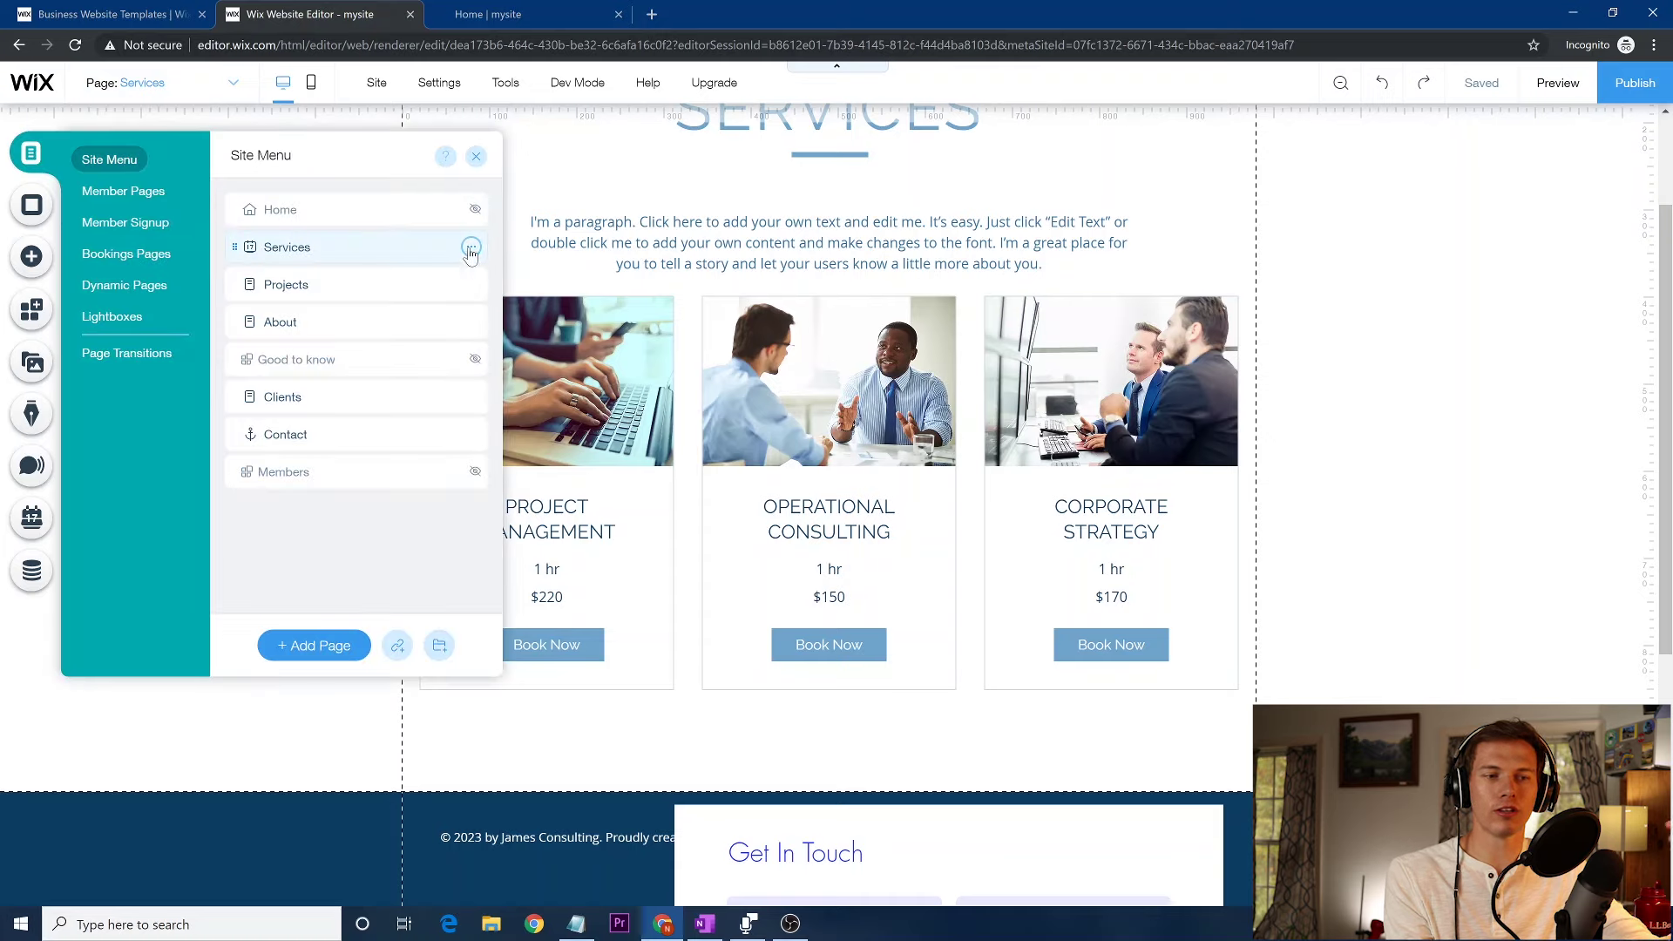
left_click(471, 249)
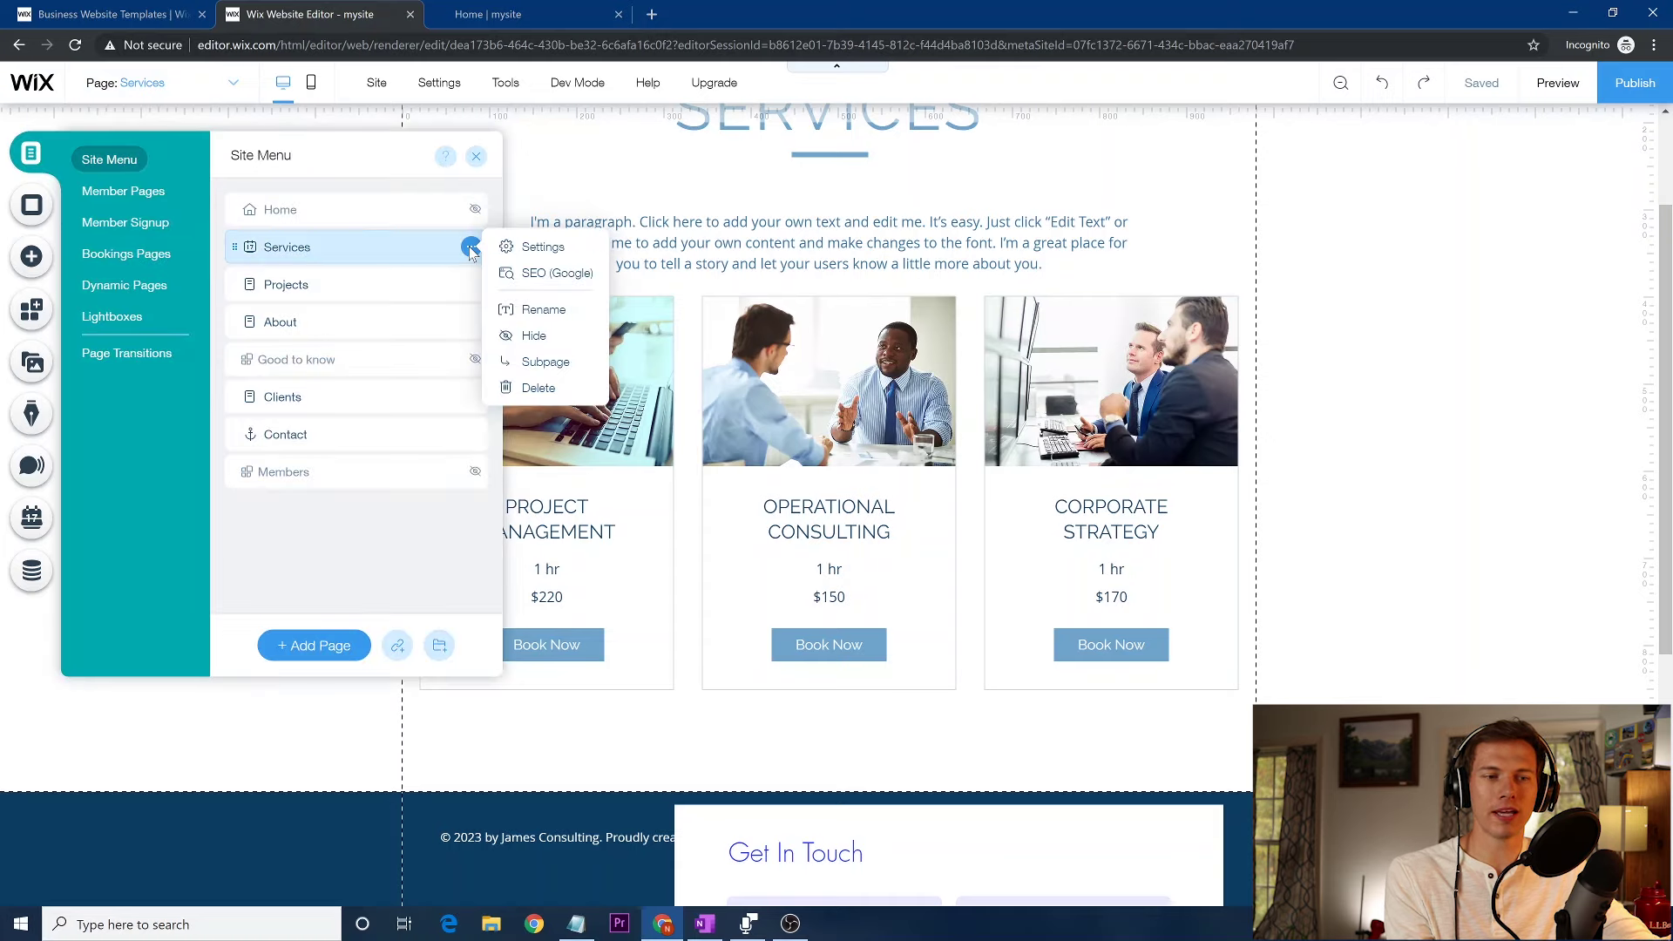
left_click(554, 274)
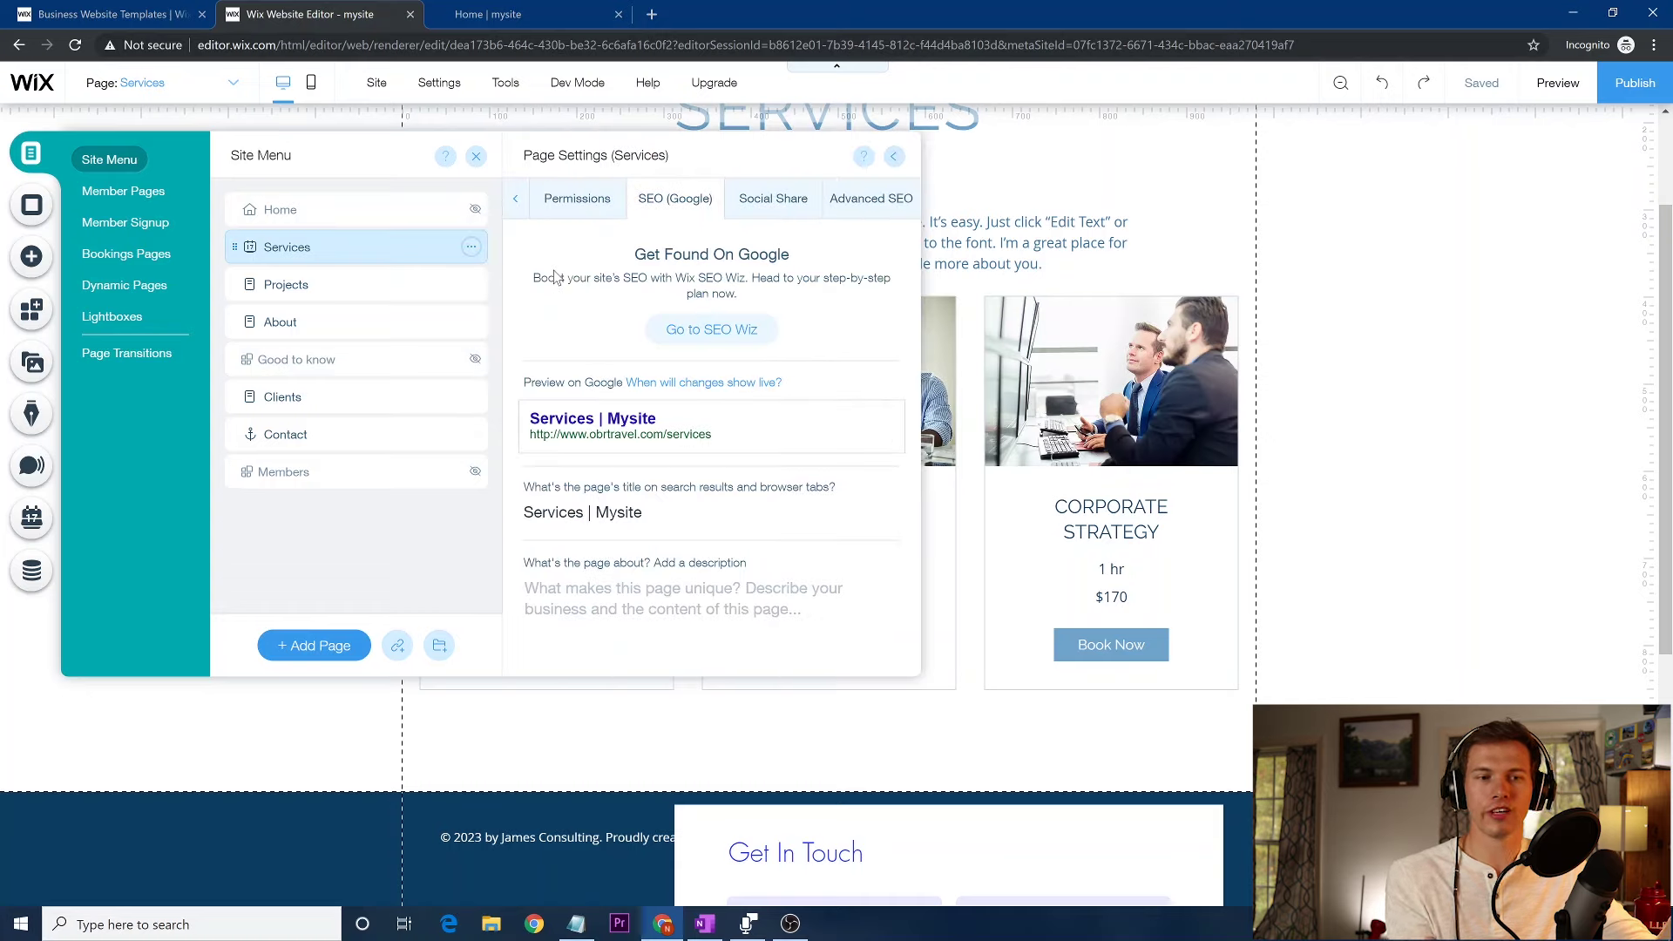
scroll(688, 453, "down", 2)
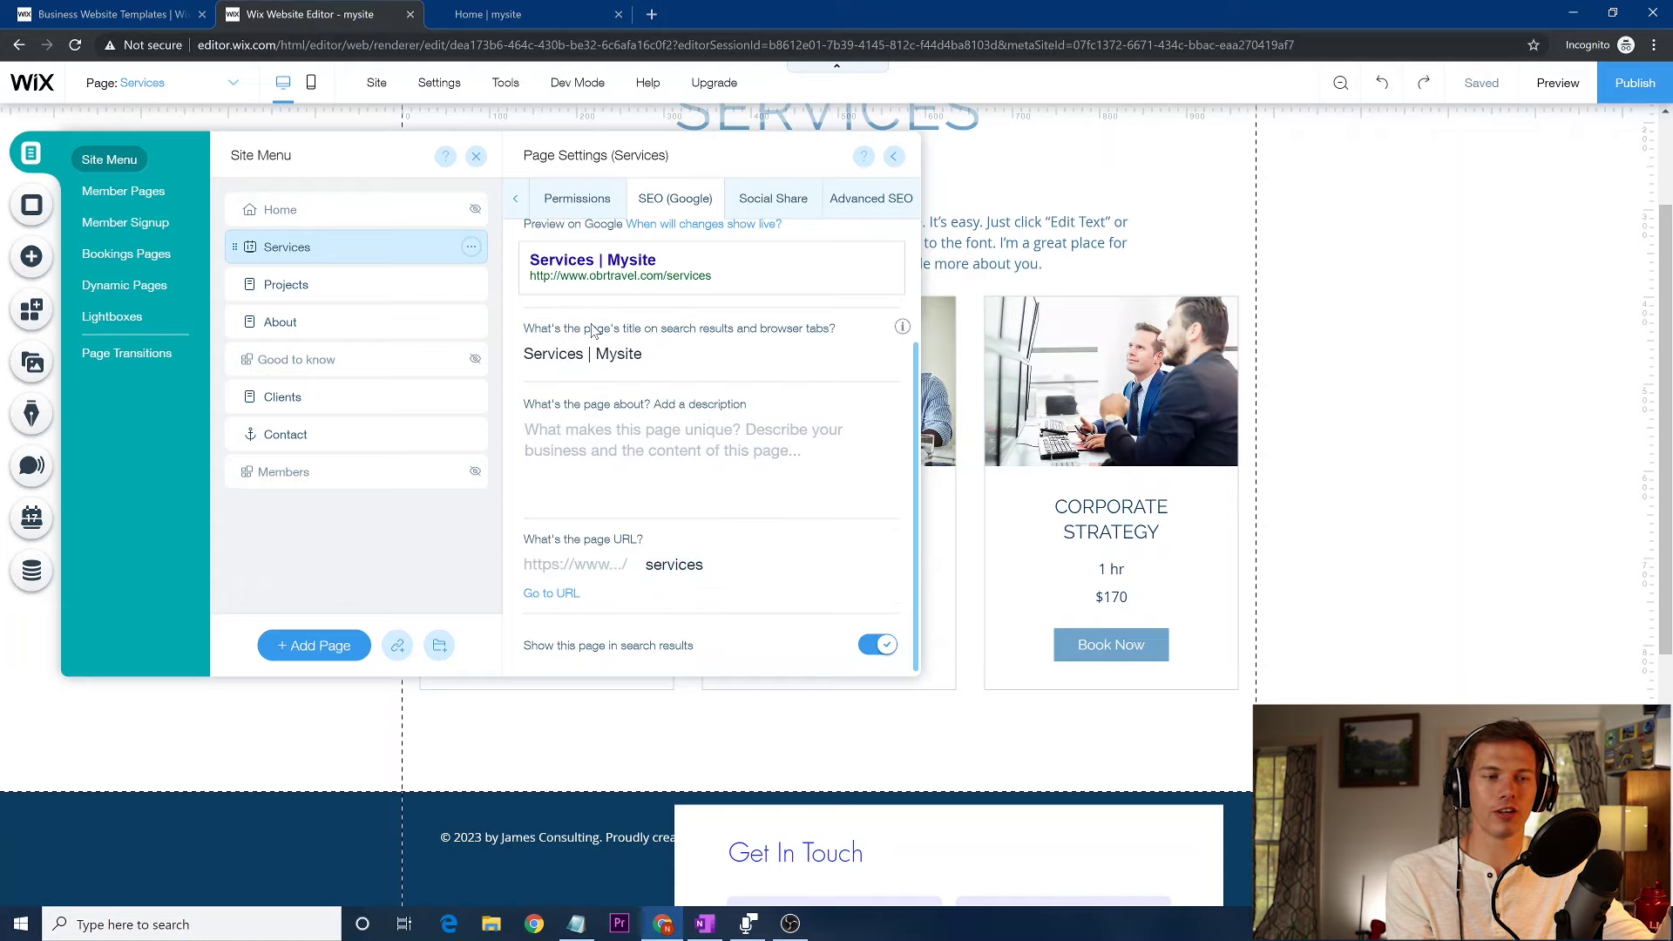
Switch to the Good to know page and bring up its page management options
left_click(461, 359)
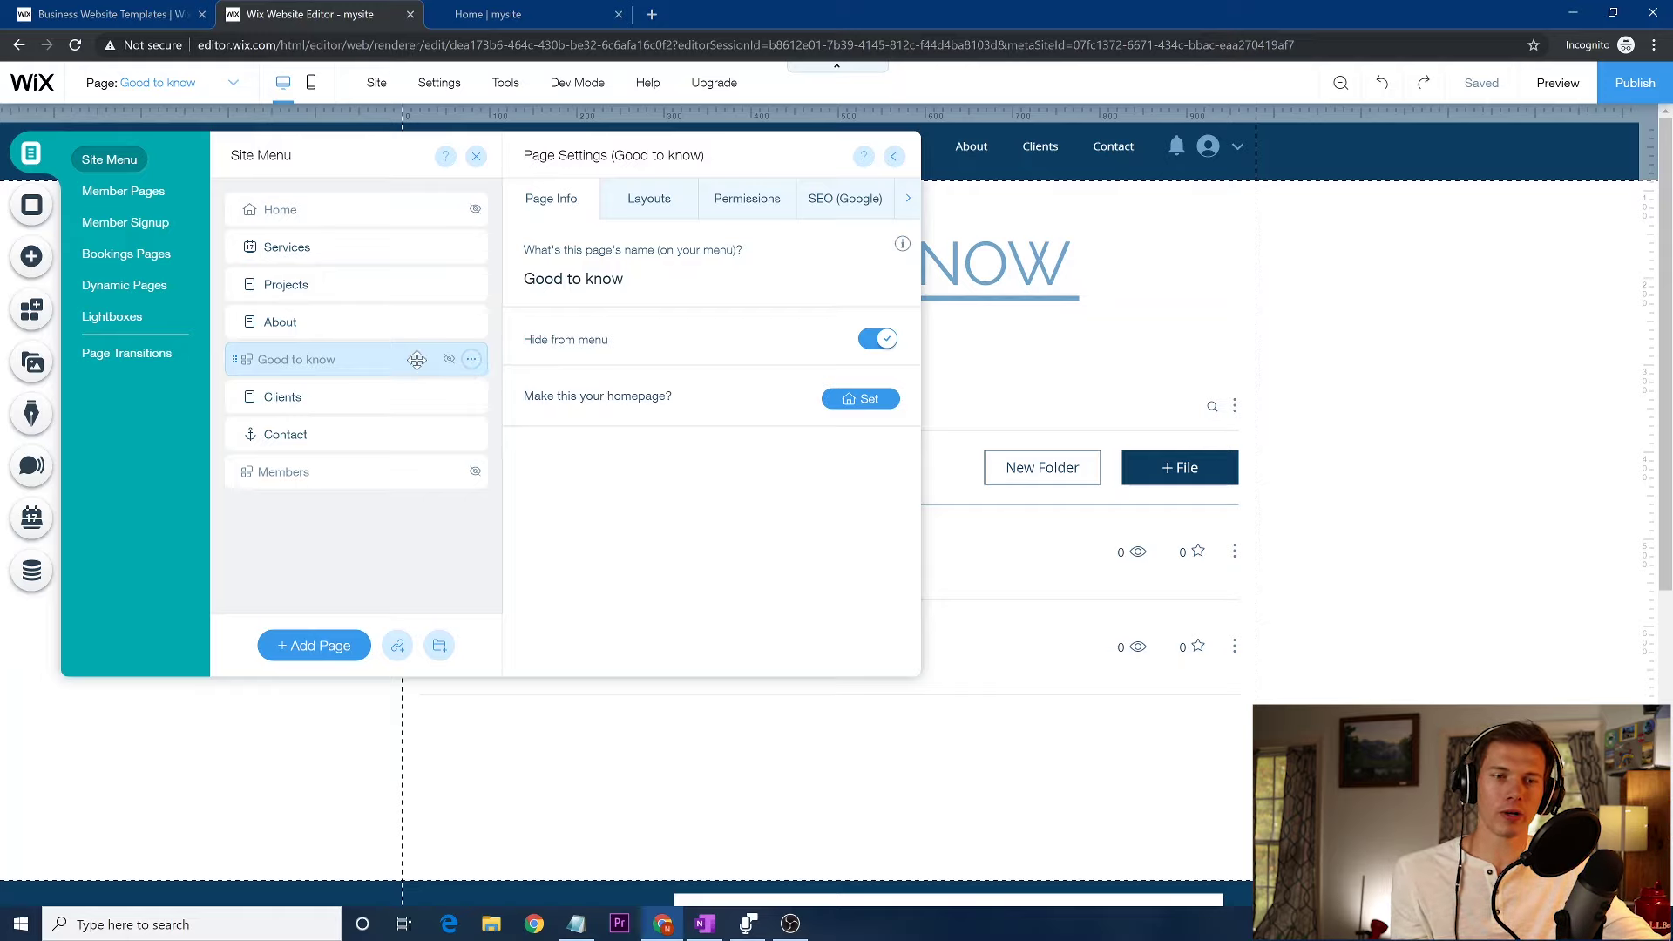
left_click(471, 361)
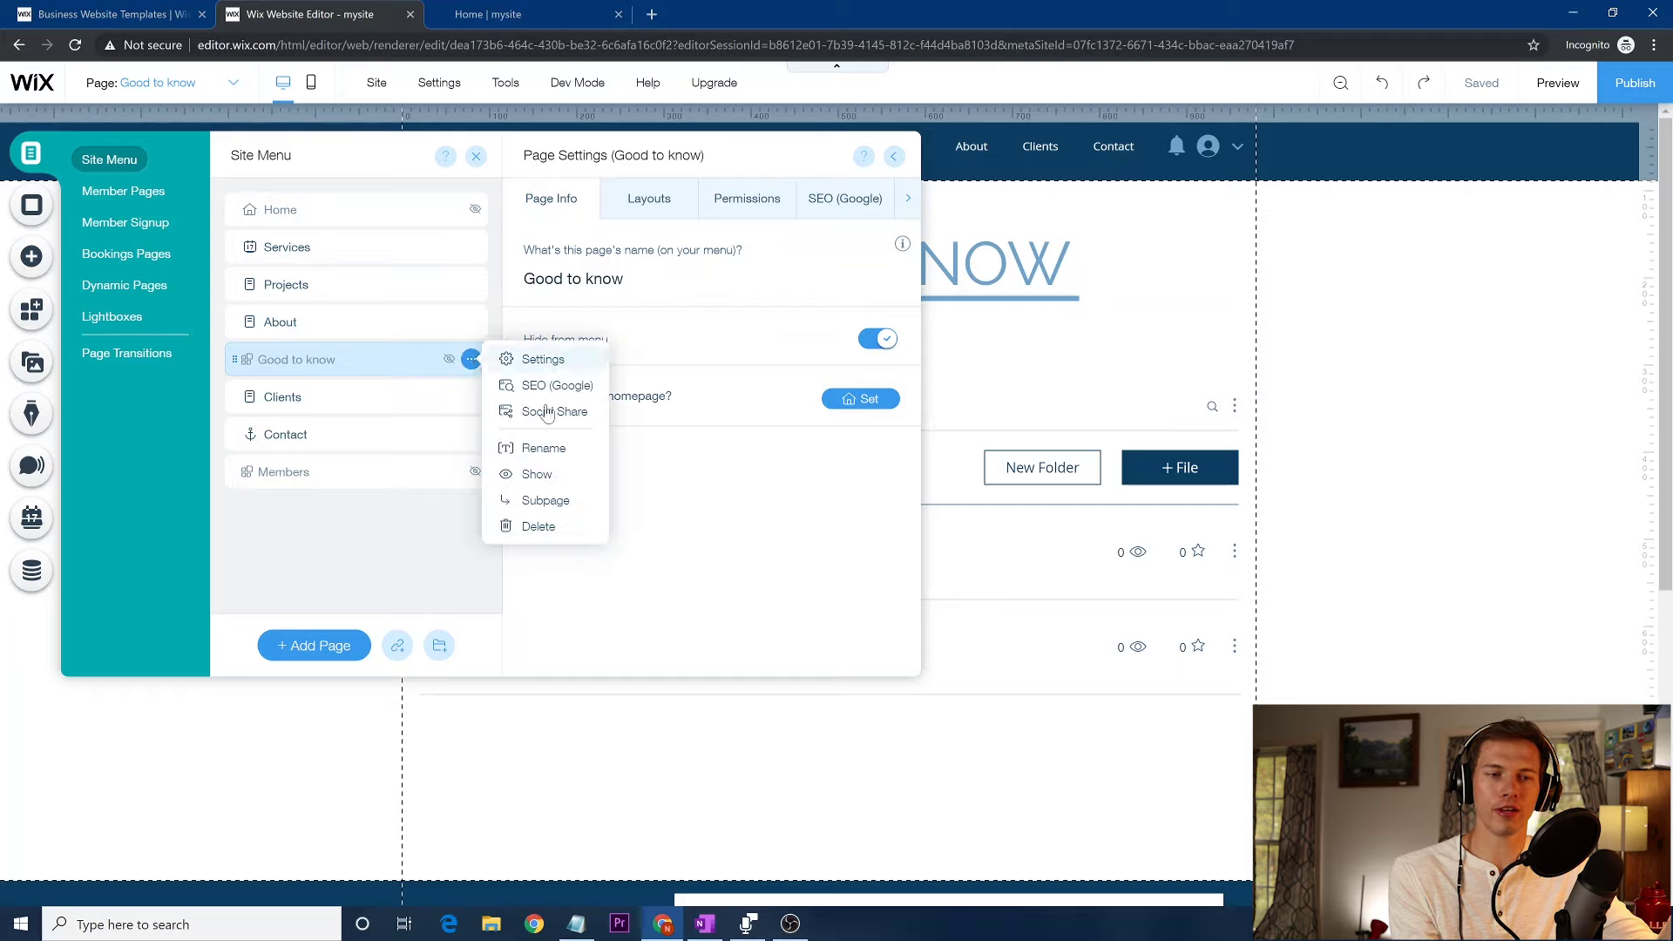